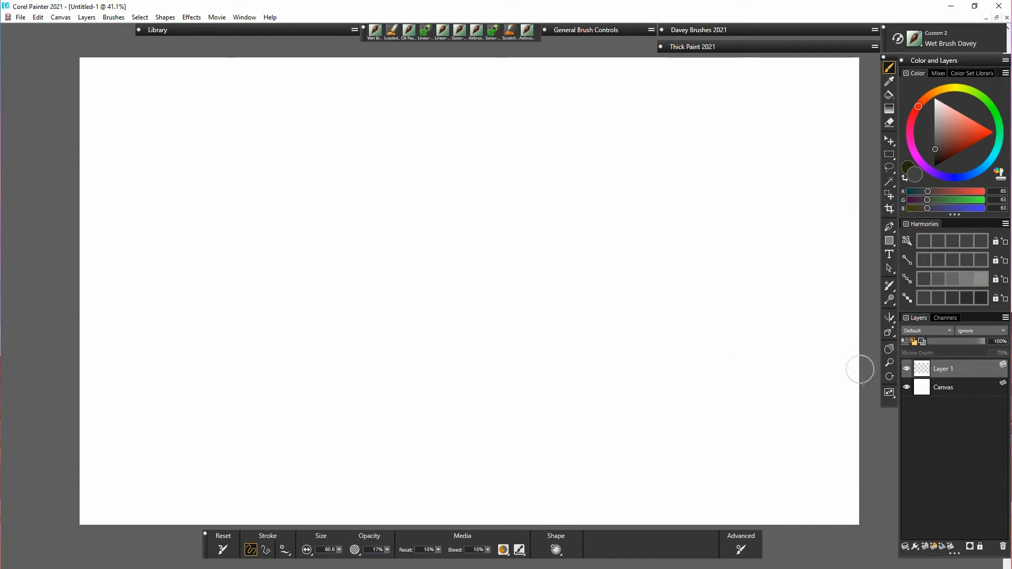
# Step: Sketch a doubled horizon line across the full canvas width just below the middle, with small shoreline marks near its right end
pyautogui.moveTo(858, 350); pyautogui.dragTo(81, 350)
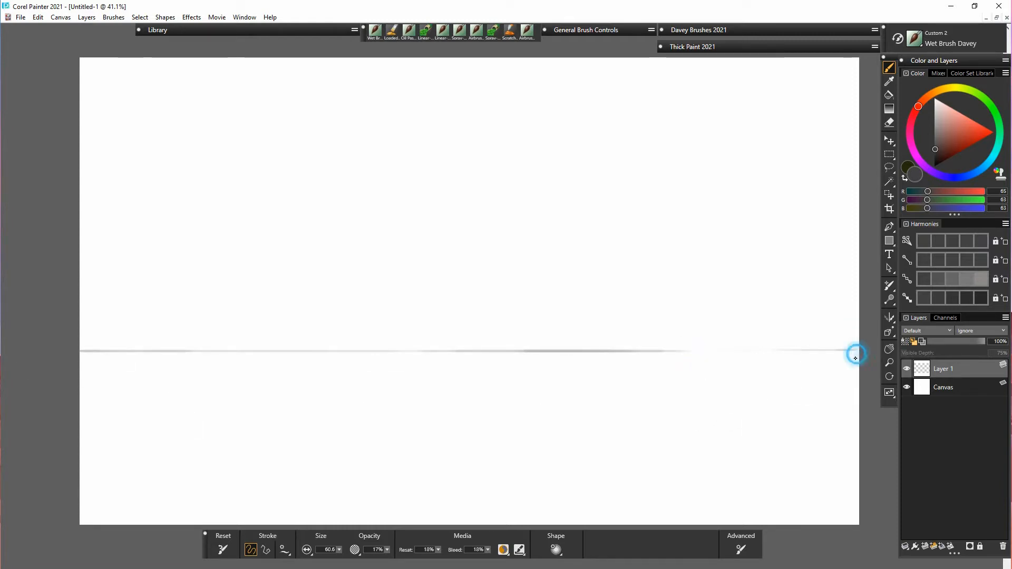
pyautogui.moveTo(853, 355)
pyautogui.mouseDown()
pyautogui.moveTo(255, 368)
pyautogui.moveTo(100, 358)
pyautogui.mouseUp()
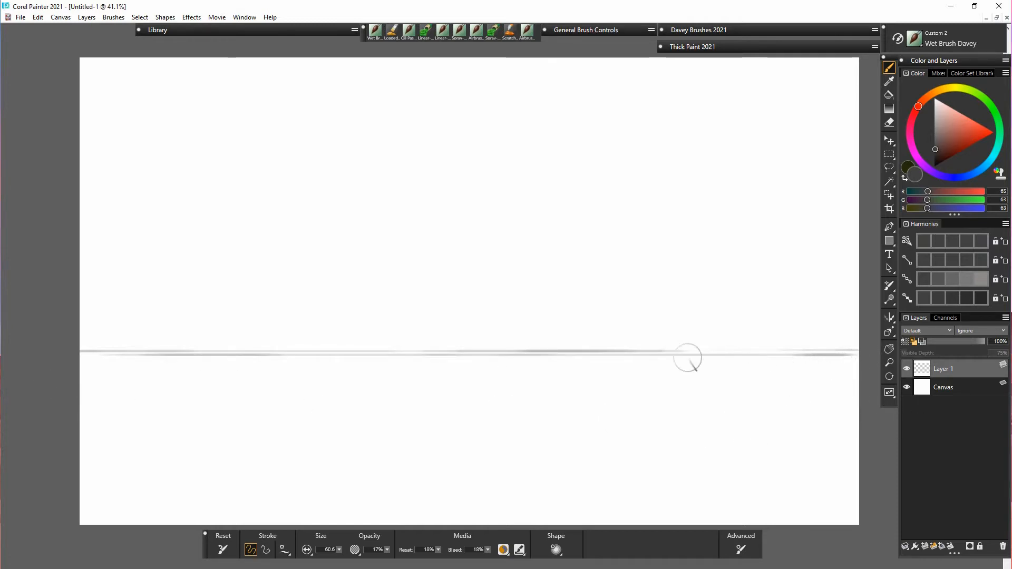
pyautogui.moveTo(707, 359)
pyautogui.mouseDown()
pyautogui.moveTo(738, 362)
pyautogui.moveTo(729, 334)
pyautogui.moveTo(775, 352)
pyautogui.mouseUp()
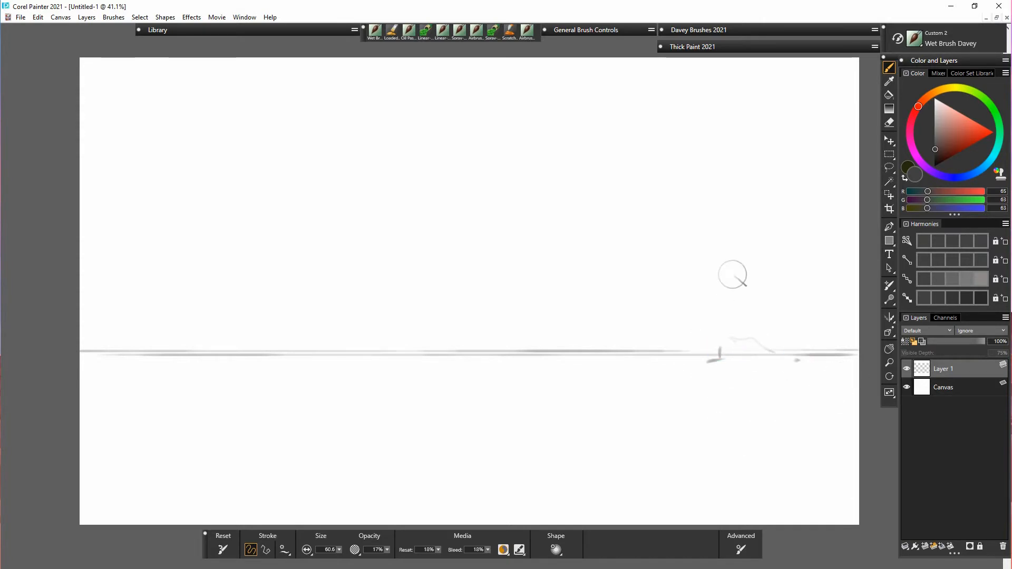
# Step: Place short, light guide strokes above the horizon on the right to position the near cliff and its rising top edge
pyautogui.moveTo(628, 327); pyautogui.dragTo(628, 338)
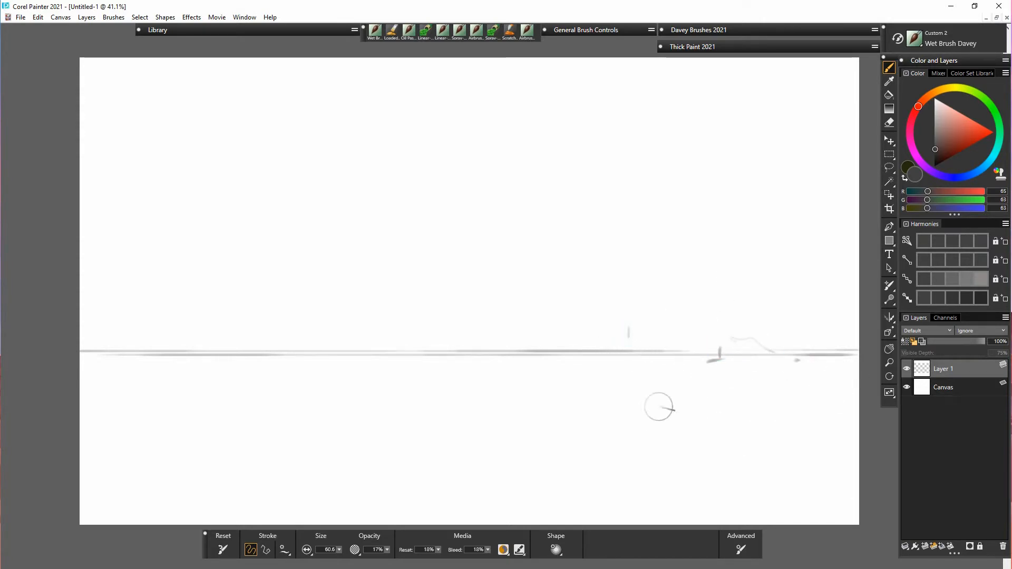
pyautogui.moveTo(636, 290); pyautogui.dragTo(662, 280)
pyautogui.moveTo(697, 270); pyautogui.dragTo(707, 267)
pyautogui.moveTo(737, 249); pyautogui.dragTo(740, 246)
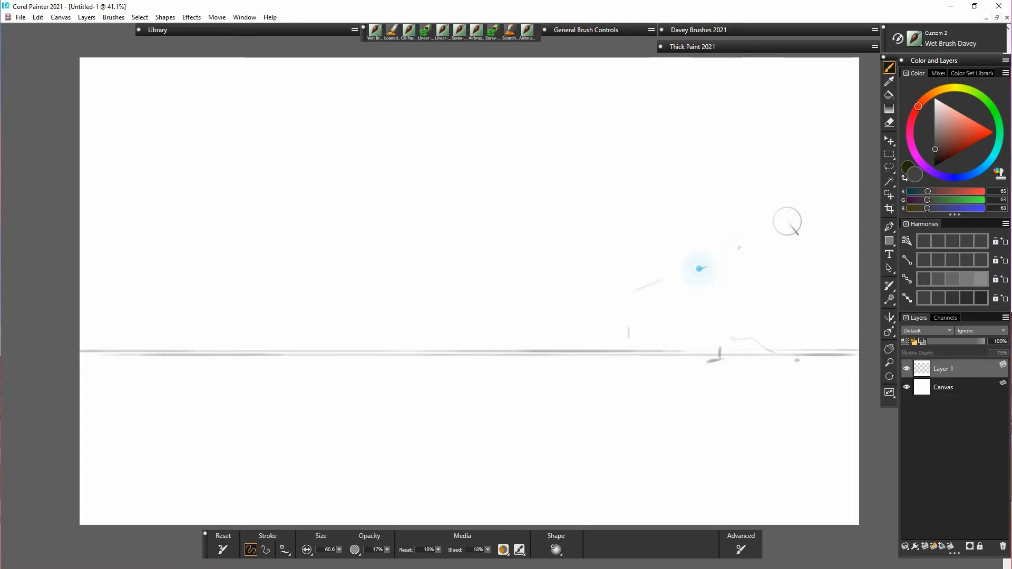
# Step: Rough in the long mountain slope rising from the horizon near the centre up to the canvas's right edge
pyautogui.click(489, 333)
pyautogui.click(456, 333)
pyautogui.moveTo(546, 257); pyautogui.dragTo(562, 241)
pyautogui.moveTo(489, 299)
pyautogui.mouseDown()
pyautogui.moveTo(590, 222)
pyautogui.moveTo(808, 148)
pyautogui.moveTo(849, 145)
pyautogui.mouseUp()
pyautogui.moveTo(704, 198); pyautogui.dragTo(635, 198)
# Step: Sketch the near cliff on the right below the long slope, with its top edge and steep face down to the horizon
pyautogui.moveTo(652, 265); pyautogui.dragTo(622, 269)
pyautogui.moveTo(706, 248); pyautogui.dragTo(730, 240)
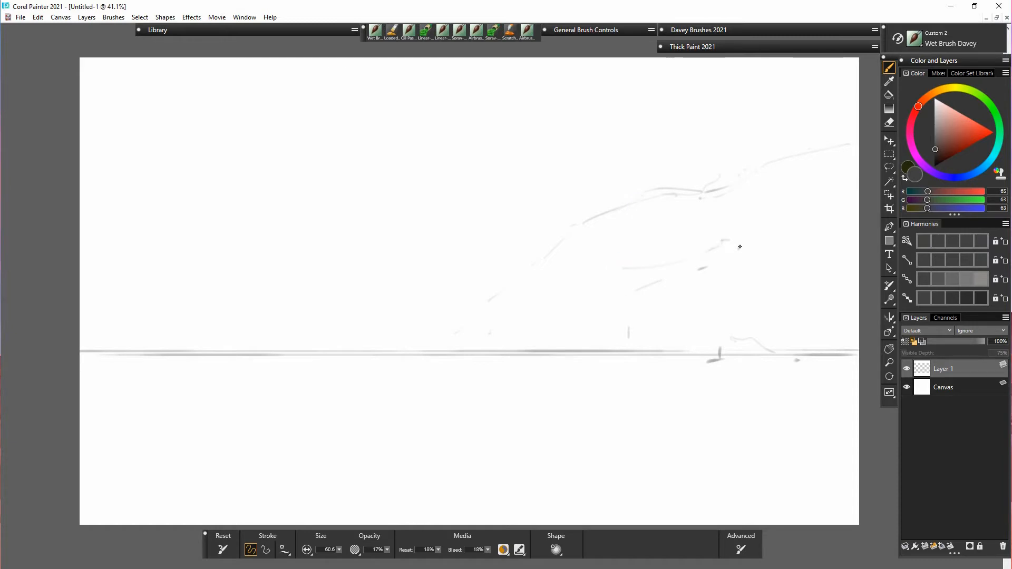
pyautogui.moveTo(647, 271)
pyautogui.mouseDown()
pyautogui.moveTo(624, 281)
pyautogui.moveTo(628, 318)
pyautogui.moveTo(612, 343)
pyautogui.mouseUp()
pyautogui.click(623, 305)
pyautogui.click(629, 314)
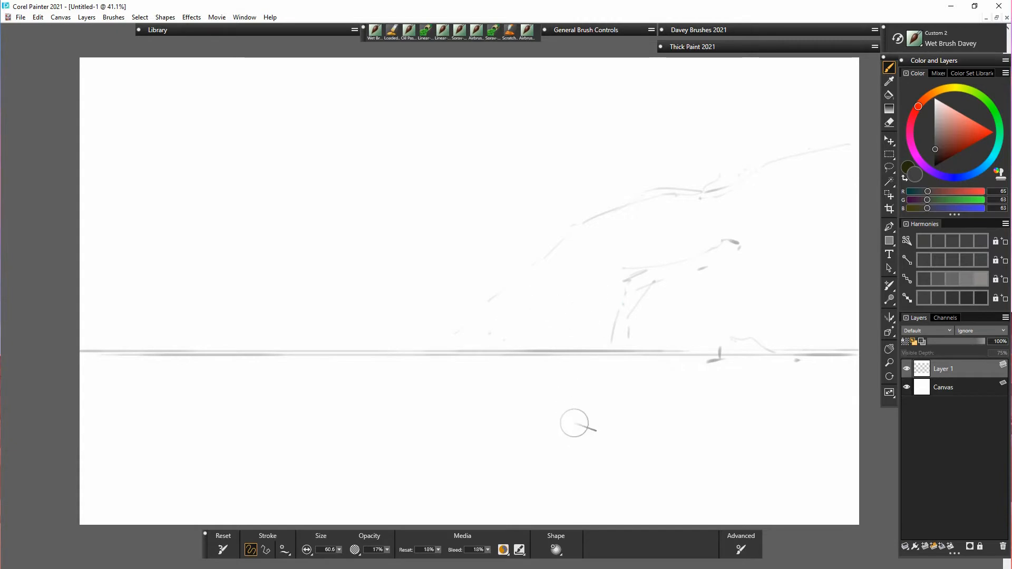
# Step: Sketch the low middle-distance hill at the centre and a second ridge climbing from it toward the upper right
pyautogui.moveTo(457, 336); pyautogui.dragTo(457, 317)
pyautogui.moveTo(379, 274)
pyautogui.mouseDown()
pyautogui.moveTo(482, 242)
pyautogui.moveTo(535, 254)
pyautogui.mouseUp()
pyautogui.moveTo(424, 253)
pyautogui.mouseDown()
pyautogui.moveTo(506, 242)
pyautogui.moveTo(534, 257)
pyautogui.moveTo(522, 221)
pyautogui.moveTo(584, 219)
pyautogui.moveTo(675, 128)
pyautogui.moveTo(642, 156)
pyautogui.mouseUp()
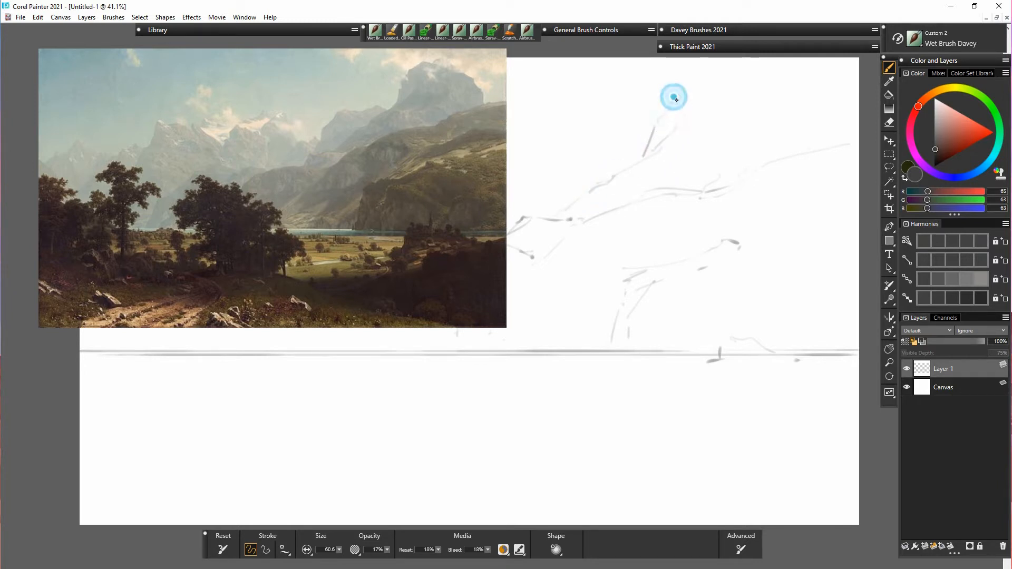
# Step: Outline the tall rocky peak at the upper right and the lower shoulder ridge descending to its left
pyautogui.moveTo(673, 96)
pyautogui.mouseDown()
pyautogui.moveTo(708, 81)
pyautogui.moveTo(772, 114)
pyautogui.mouseUp()
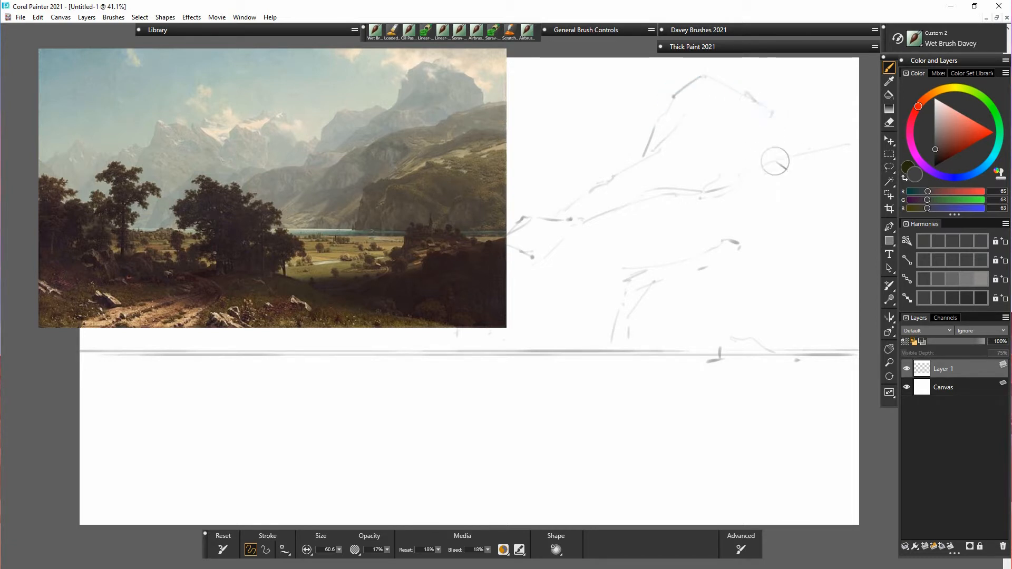
pyautogui.moveTo(707, 79)
pyautogui.mouseDown()
pyautogui.moveTo(793, 103)
pyautogui.moveTo(765, 89)
pyautogui.moveTo(791, 107)
pyautogui.moveTo(791, 135)
pyautogui.mouseUp()
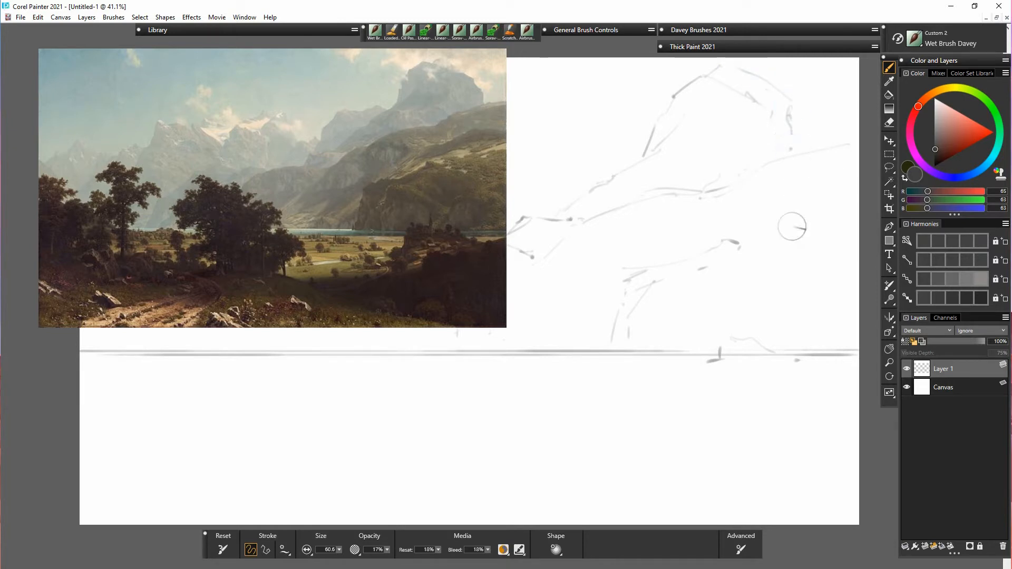
pyautogui.moveTo(654, 136); pyautogui.dragTo(671, 113)
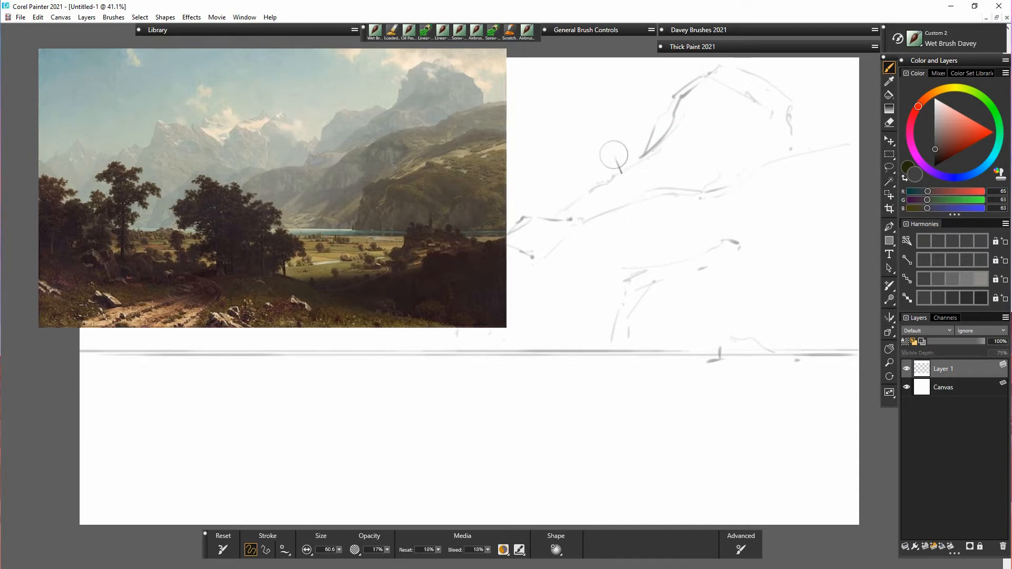
pyautogui.moveTo(552, 168); pyautogui.dragTo(623, 167)
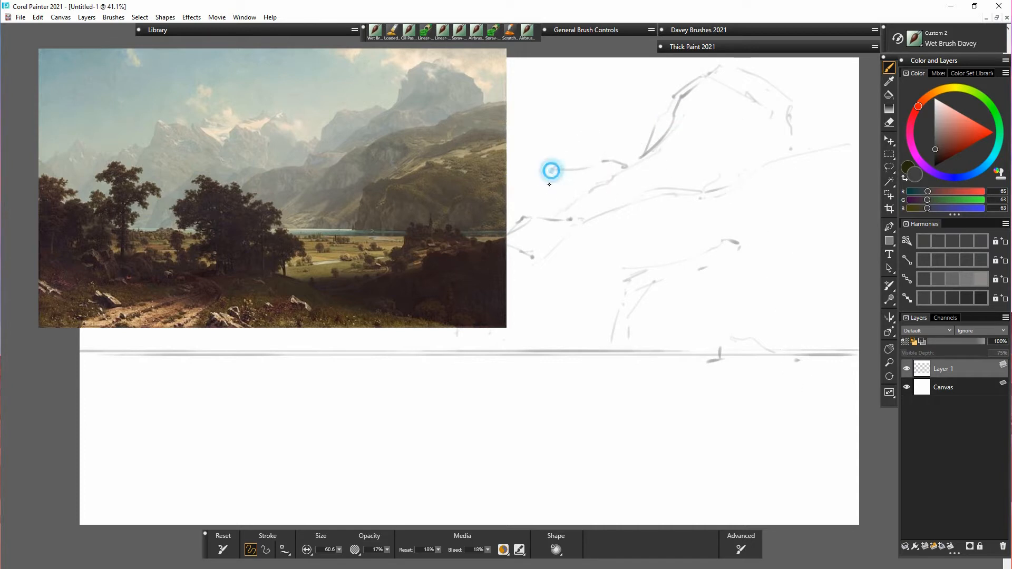
pyautogui.moveTo(549, 169); pyautogui.dragTo(532, 192)
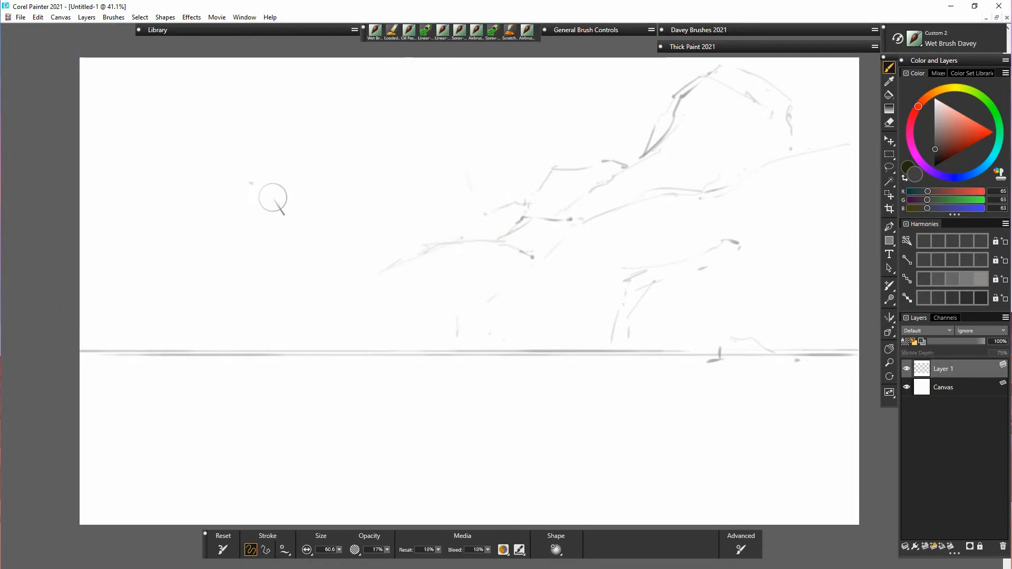
# Step: Lay out the distant mountain range from the left with guide marks and a jagged ridge line running to the centre valley
pyautogui.click(133, 225)
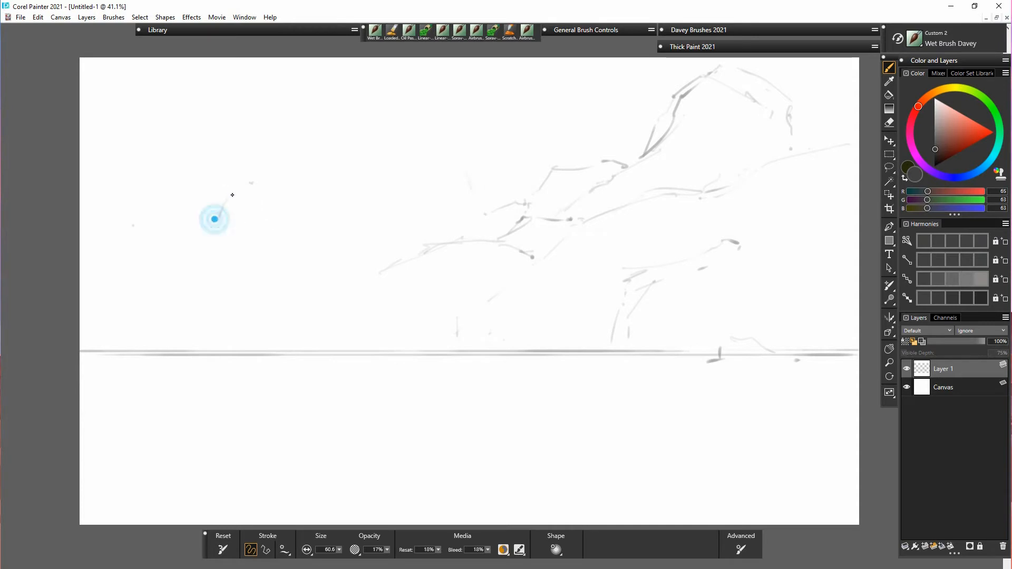
pyautogui.moveTo(217, 221)
pyautogui.mouseDown()
pyautogui.moveTo(235, 186)
pyautogui.moveTo(253, 188)
pyautogui.mouseUp()
pyautogui.click(236, 185)
pyautogui.moveTo(269, 190); pyautogui.dragTo(276, 188)
pyautogui.click(294, 185)
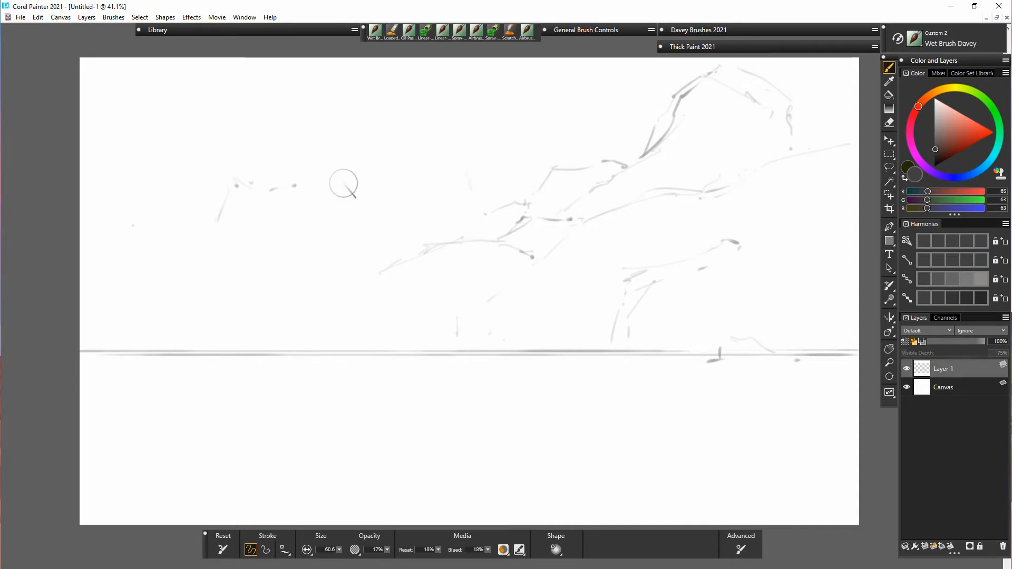
pyautogui.moveTo(338, 188)
pyautogui.mouseDown()
pyautogui.moveTo(408, 175)
pyautogui.moveTo(423, 201)
pyautogui.moveTo(416, 179)
pyautogui.moveTo(474, 208)
pyautogui.mouseUp()
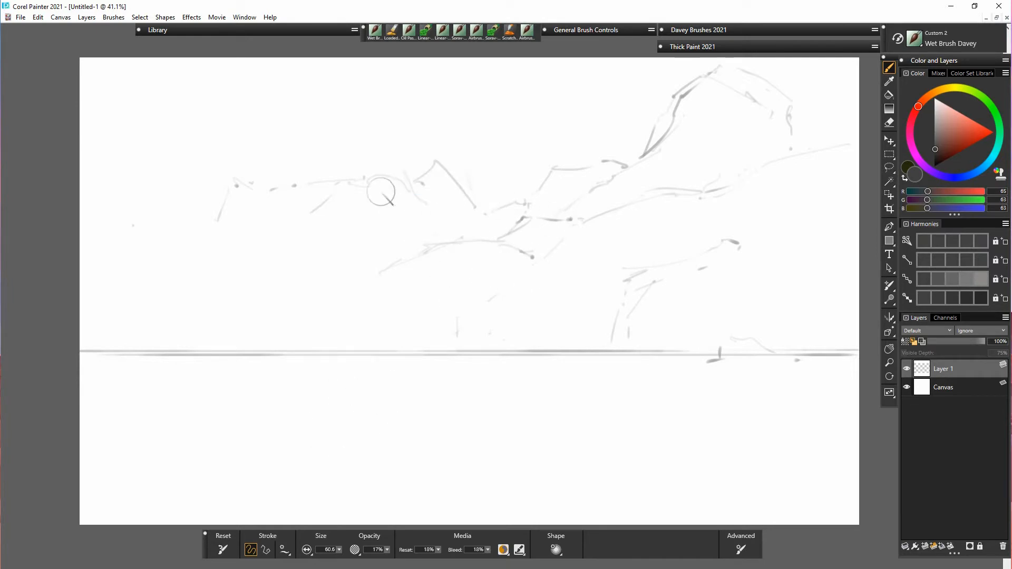
pyautogui.moveTo(391, 188); pyautogui.dragTo(344, 204)
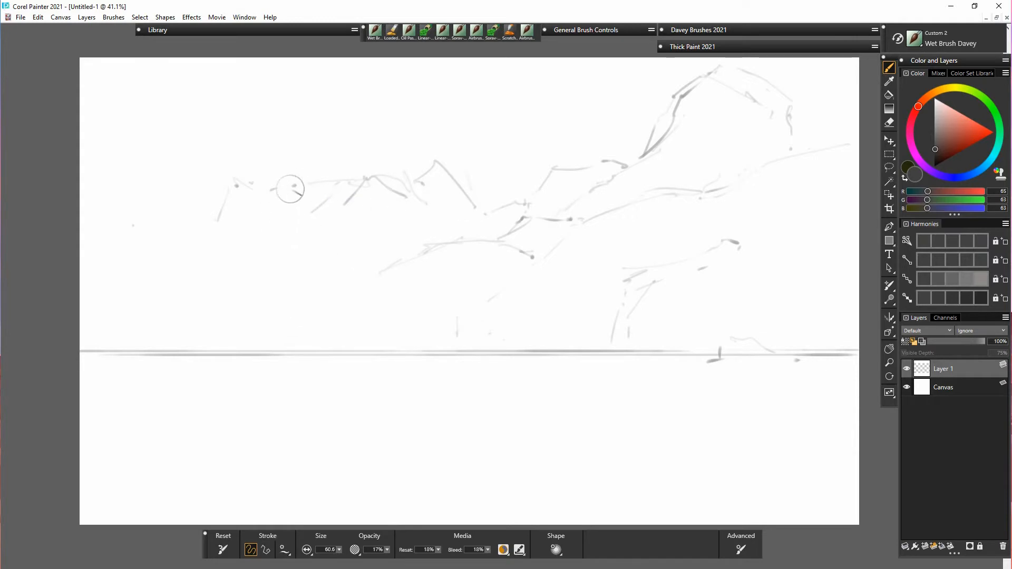
# Step: Strengthen the sharp peak in the left distant range and extend its jagged ridge line to the canvas's left edge
pyautogui.moveTo(211, 221)
pyautogui.mouseDown()
pyautogui.moveTo(241, 175)
pyautogui.moveTo(258, 184)
pyautogui.mouseUp()
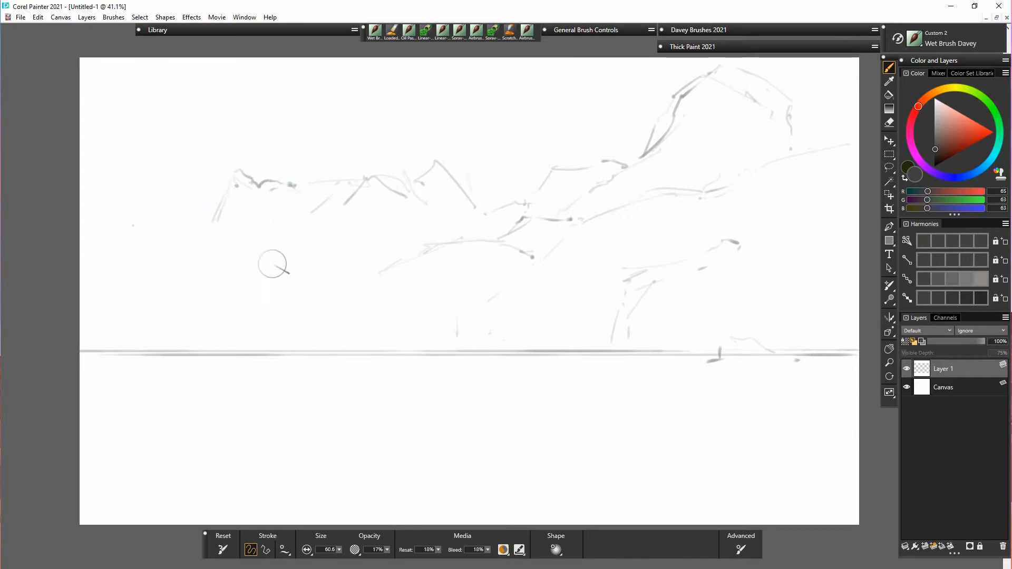
pyautogui.moveTo(207, 219)
pyautogui.mouseDown()
pyautogui.moveTo(174, 231)
pyautogui.moveTo(138, 211)
pyautogui.moveTo(80, 238)
pyautogui.mouseUp()
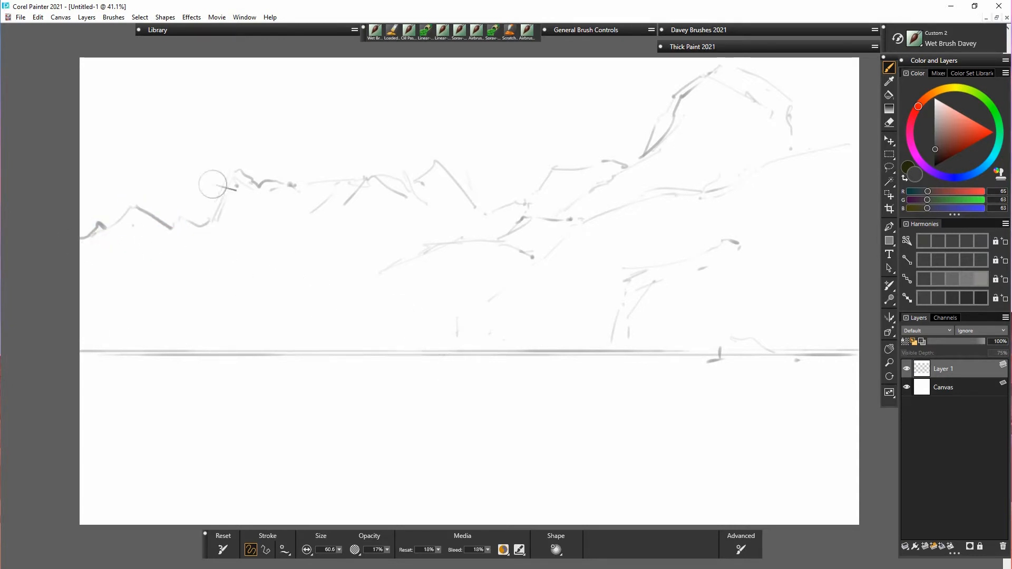
pyautogui.moveTo(105, 223); pyautogui.dragTo(143, 199)
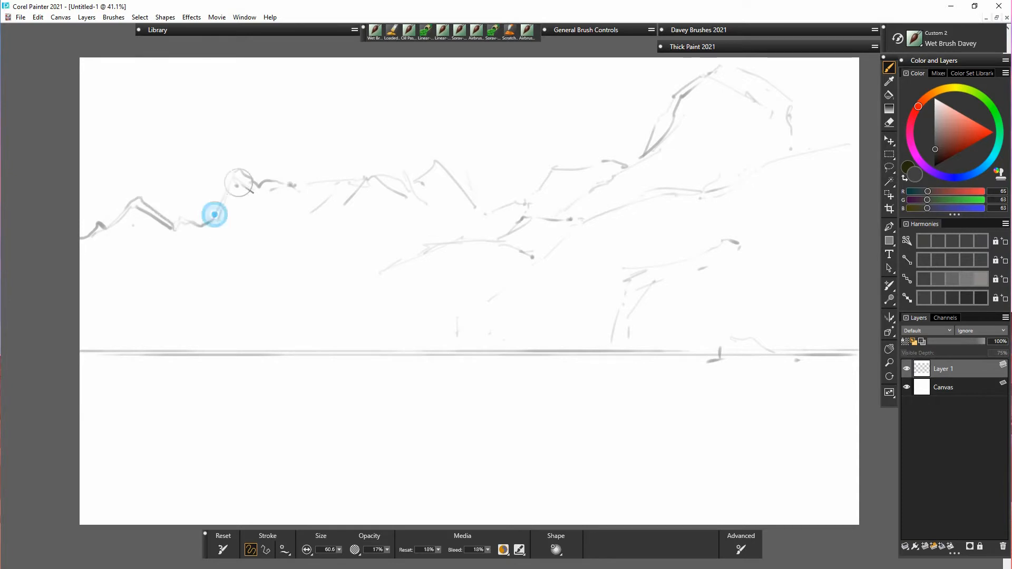
pyautogui.moveTo(200, 228)
pyautogui.mouseDown()
pyautogui.moveTo(241, 172)
pyautogui.moveTo(270, 185)
pyautogui.mouseUp()
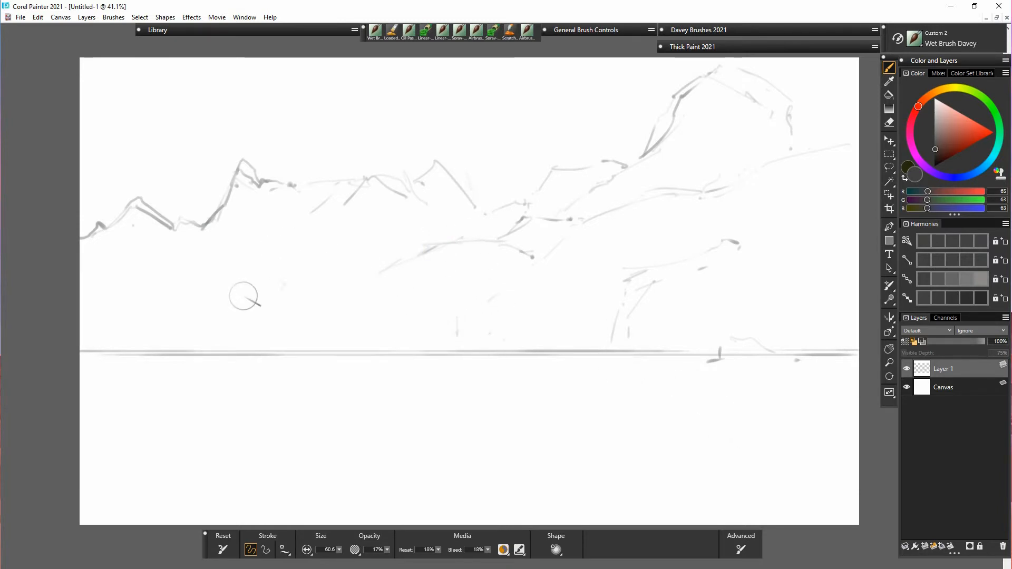
# Step: Extend the middle-distance hill left down to the horizon, and redraw the long slope from the right edge to the horizon near the centre
pyautogui.moveTo(220, 343)
pyautogui.mouseDown()
pyautogui.moveTo(249, 293)
pyautogui.moveTo(348, 245)
pyautogui.moveTo(394, 248)
pyautogui.moveTo(258, 292)
pyautogui.mouseUp()
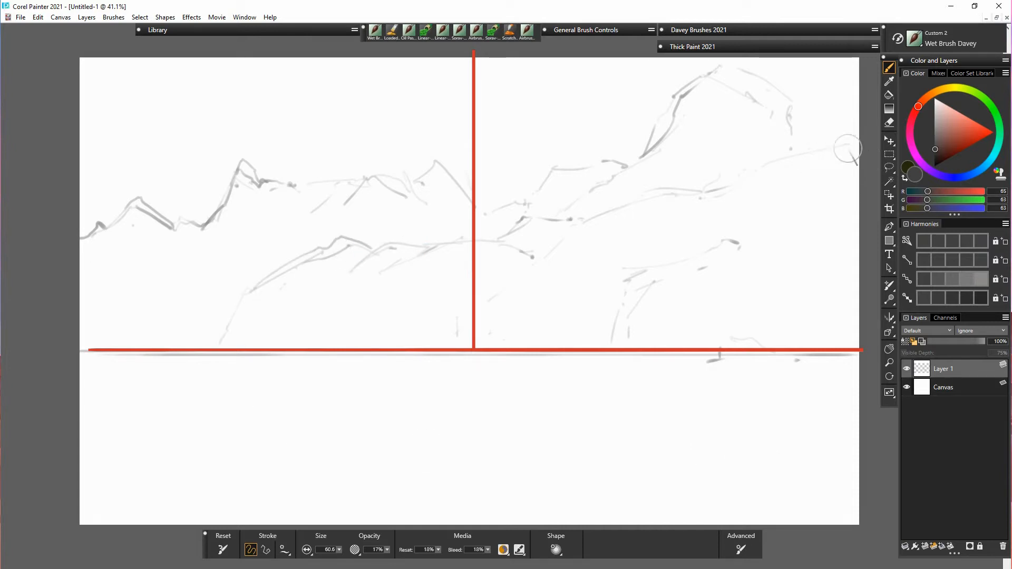
pyautogui.moveTo(857, 128)
pyautogui.mouseDown()
pyautogui.moveTo(757, 155)
pyautogui.moveTo(607, 218)
pyautogui.moveTo(499, 294)
pyautogui.moveTo(461, 343)
pyautogui.mouseUp()
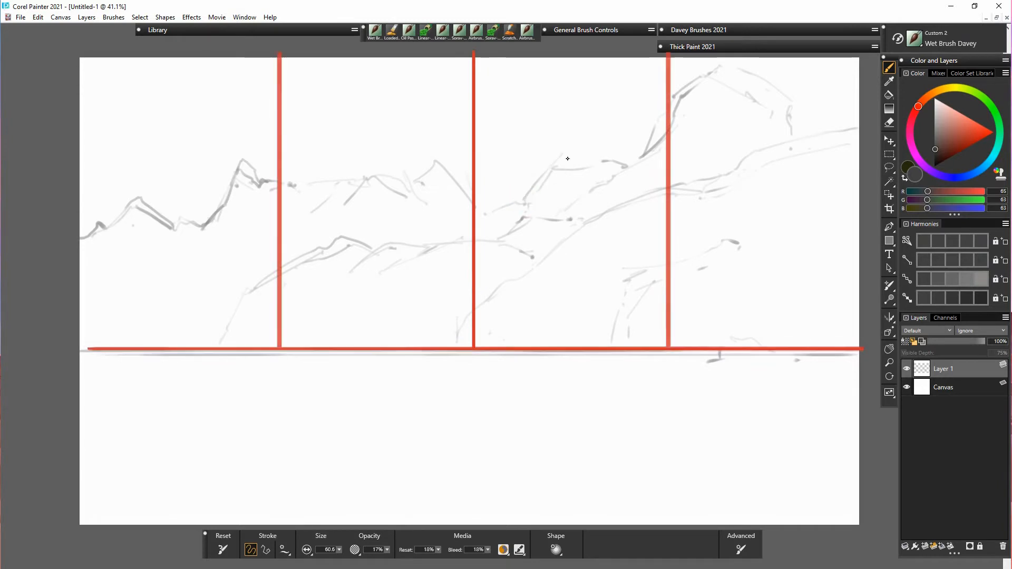
# Step: Redraw the shoulder ridge left of the tall peak higher, with a flatter top and a steeper left flank
pyautogui.moveTo(533, 173); pyautogui.dragTo(559, 154)
pyautogui.moveTo(561, 149); pyautogui.dragTo(586, 151)
pyautogui.moveTo(561, 148); pyautogui.dragTo(635, 159)
pyautogui.moveTo(536, 170); pyautogui.dragTo(524, 207)
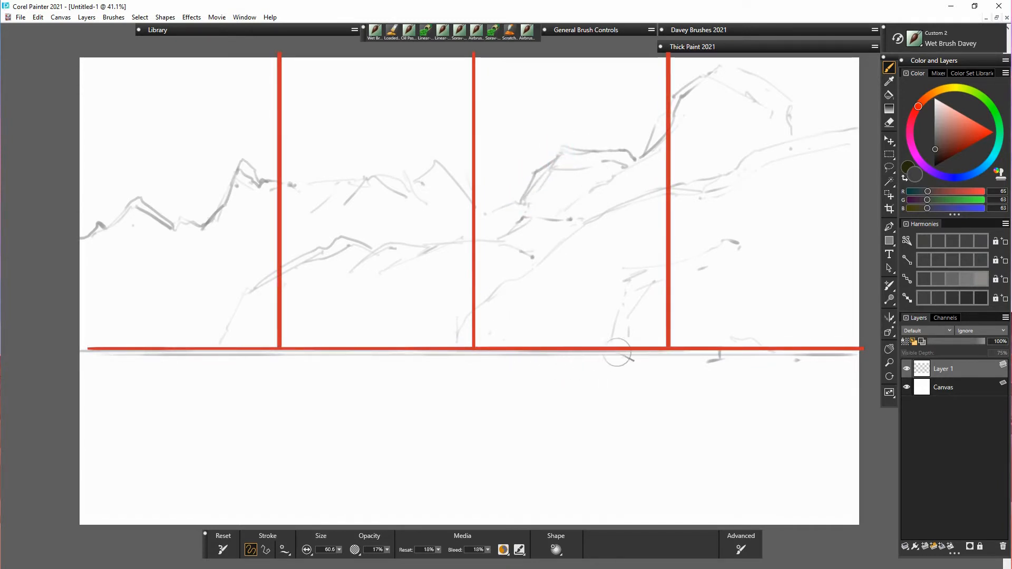
# Step: Raise the skyline of the distant range left of centre and add descending ridge lines beneath its left peaks
pyautogui.moveTo(409, 173)
pyautogui.mouseDown()
pyautogui.moveTo(377, 158)
pyautogui.moveTo(322, 173)
pyautogui.mouseUp()
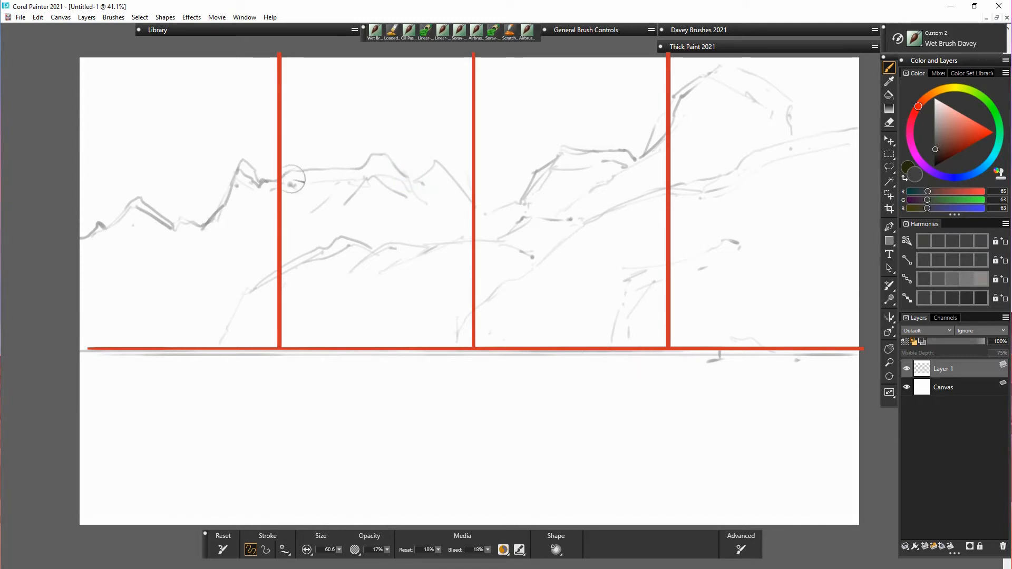
pyautogui.moveTo(320, 194); pyautogui.dragTo(325, 201)
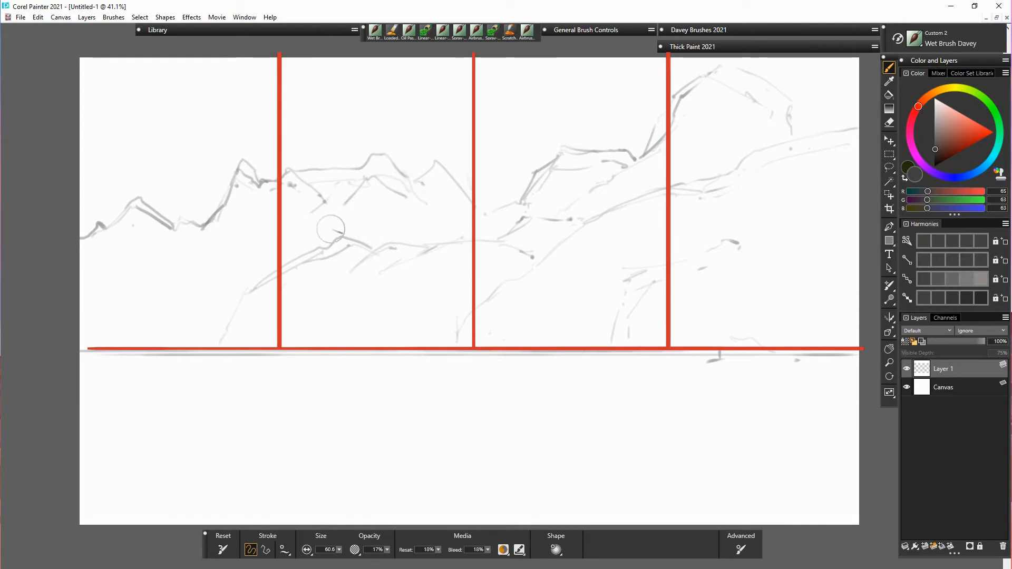
pyautogui.moveTo(264, 202); pyautogui.dragTo(311, 216)
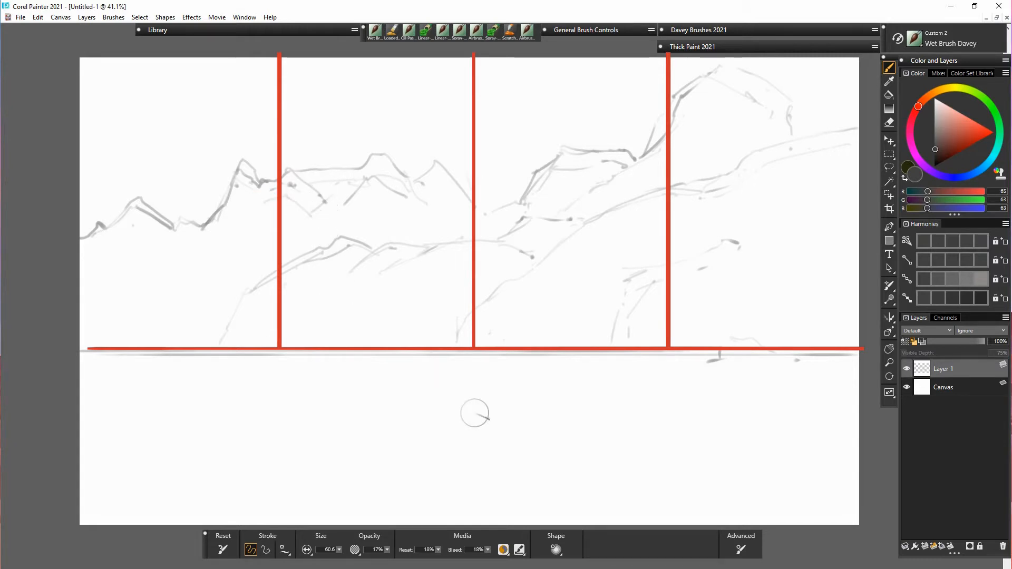
pyautogui.moveTo(202, 231); pyautogui.dragTo(183, 265)
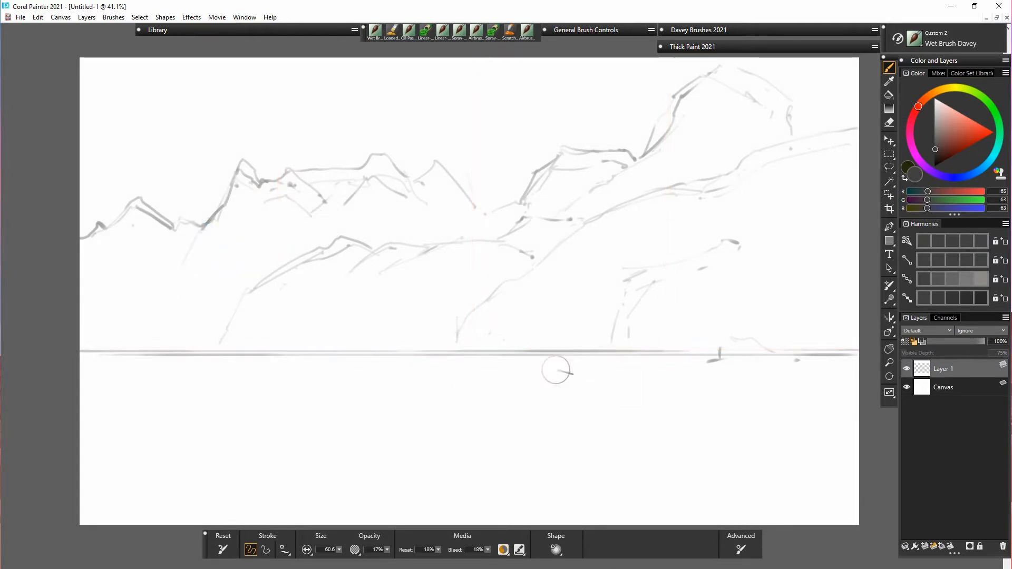
# Step: Add inner ridge lines to the distant mountains around the central valley, down to the middle-distance hill
pyautogui.moveTo(437, 206); pyautogui.dragTo(466, 202)
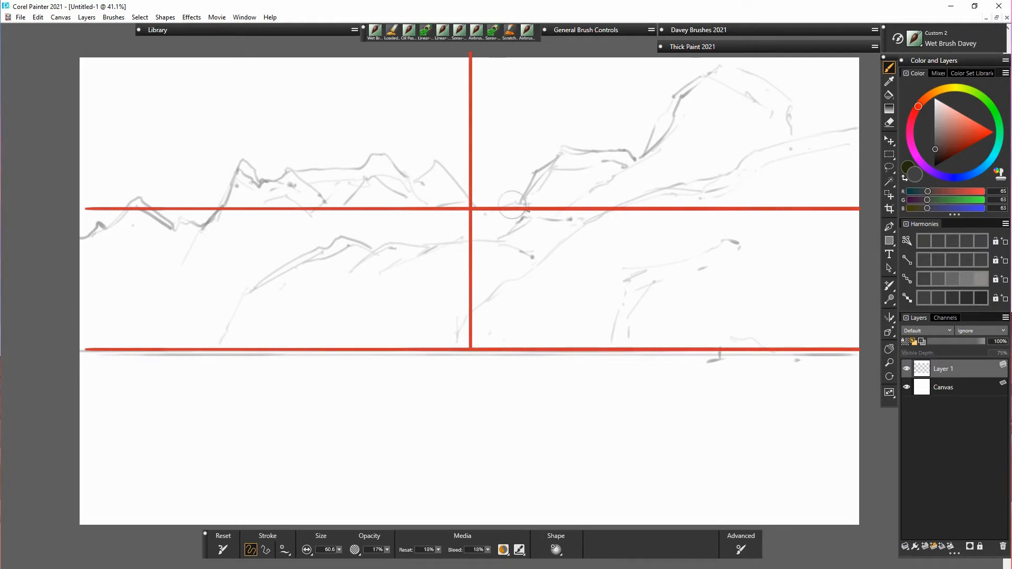
pyautogui.moveTo(448, 238); pyautogui.dragTo(486, 214)
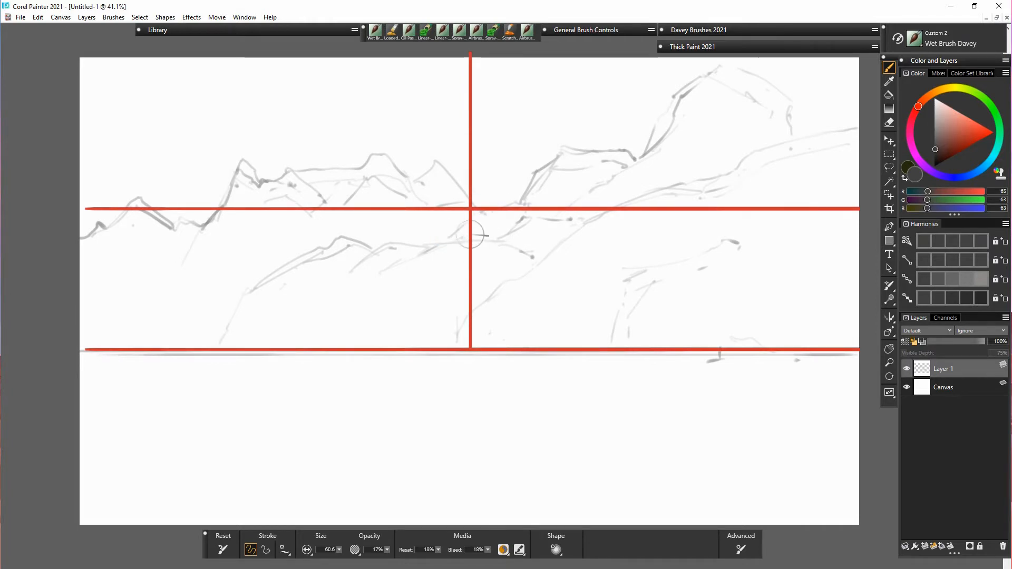
pyautogui.moveTo(410, 190); pyautogui.dragTo(412, 241)
# Step: Add inner plane lines to the tall right peak and its foot, and redraw its outline with darker strokes
pyautogui.moveTo(714, 156); pyautogui.dragTo(708, 174)
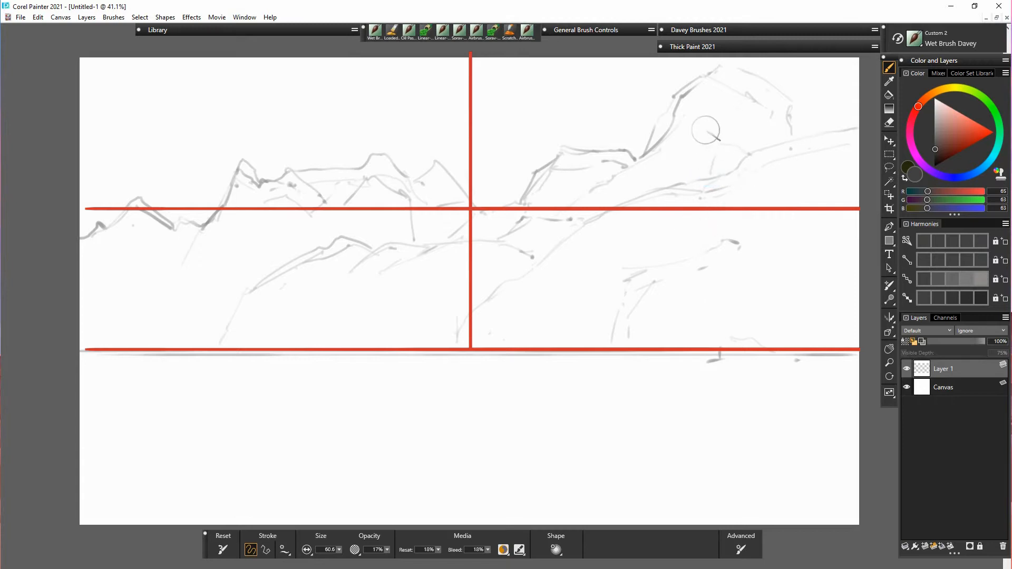
pyautogui.moveTo(691, 113)
pyautogui.mouseDown()
pyautogui.moveTo(647, 151)
pyautogui.moveTo(728, 136)
pyautogui.mouseUp()
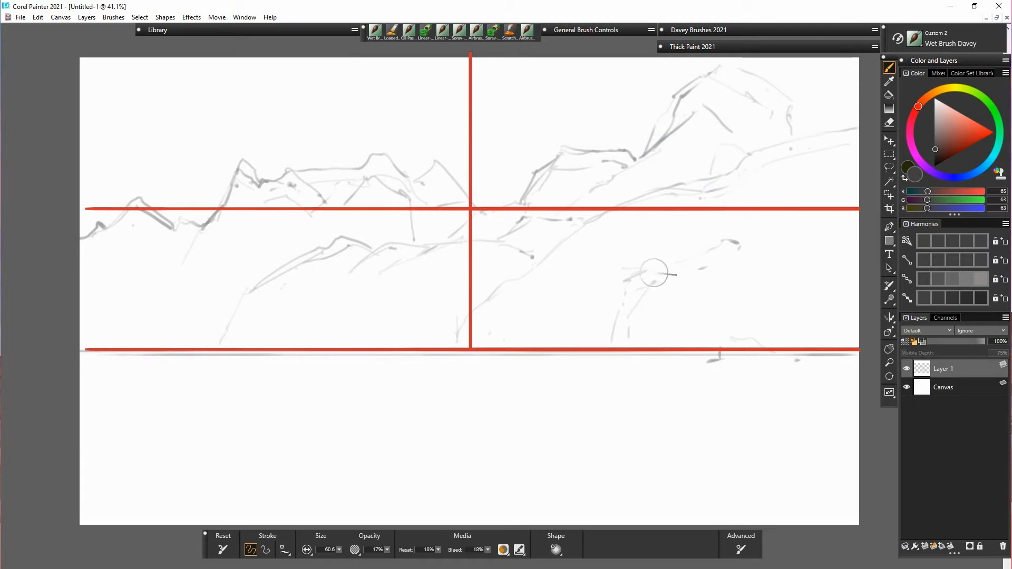
pyautogui.moveTo(670, 92)
pyautogui.mouseDown()
pyautogui.moveTo(663, 138)
pyautogui.moveTo(685, 74)
pyautogui.moveTo(710, 66)
pyautogui.moveTo(771, 87)
pyautogui.moveTo(794, 137)
pyautogui.mouseUp()
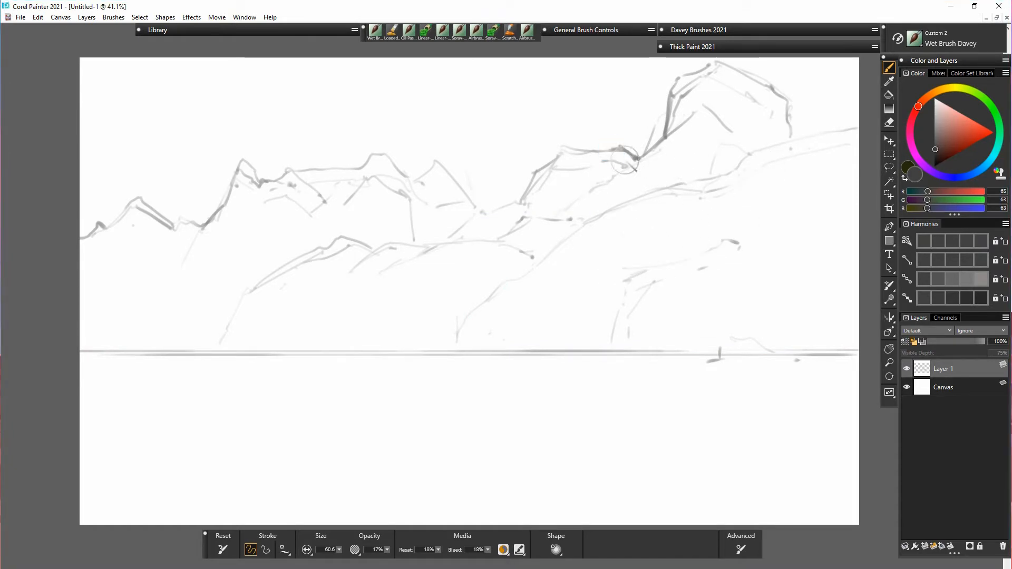
# Step: Redraw the near cliff on the right with a steep face farther left and a bolder top edge
pyautogui.moveTo(610, 274); pyautogui.dragTo(592, 346)
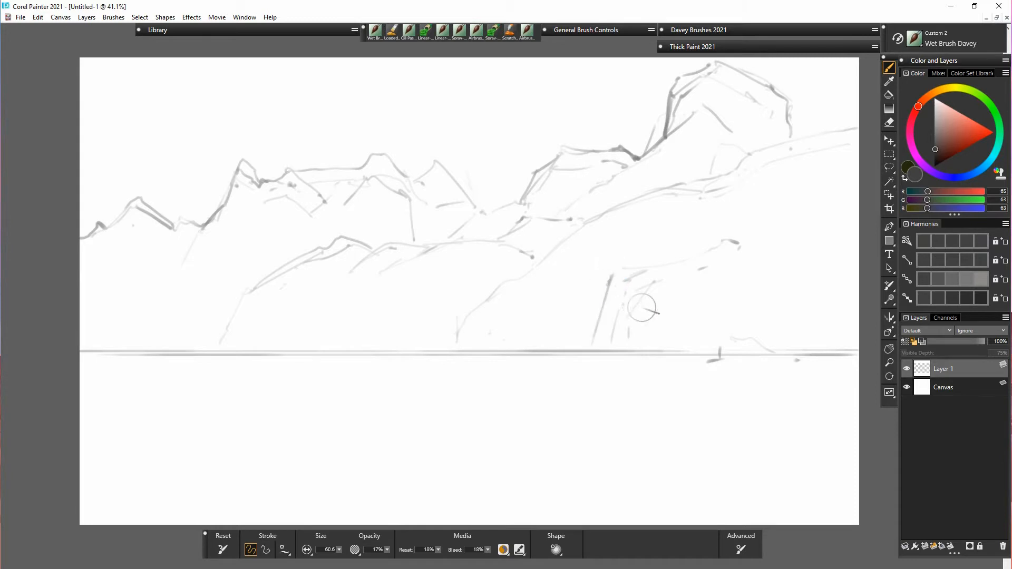
pyautogui.moveTo(604, 286); pyautogui.dragTo(722, 248)
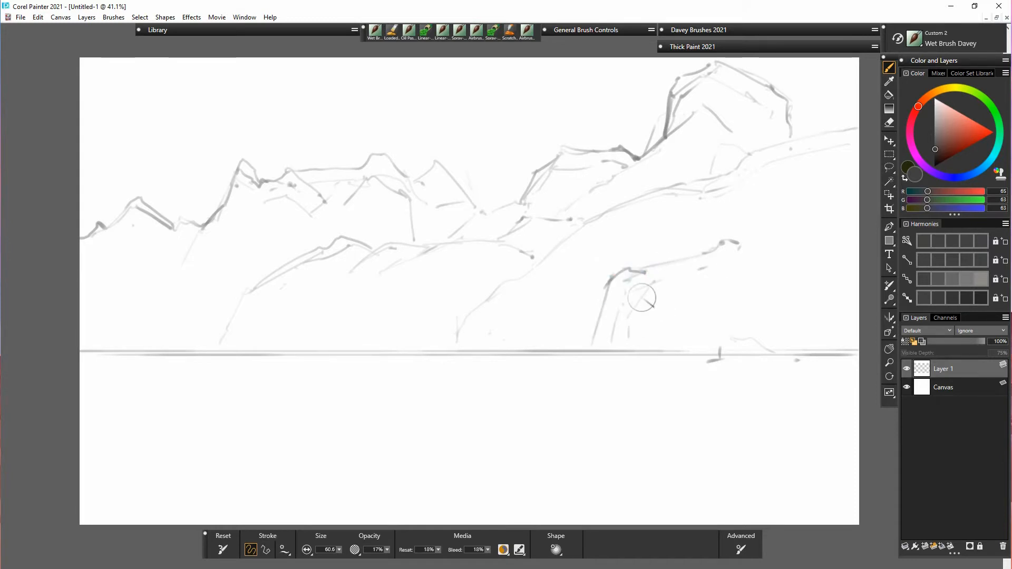
# Step: Add an inner face line and a foot to the near cliff, and sketch slope contours between it and the waterline on its left
pyautogui.moveTo(641, 298); pyautogui.dragTo(681, 277)
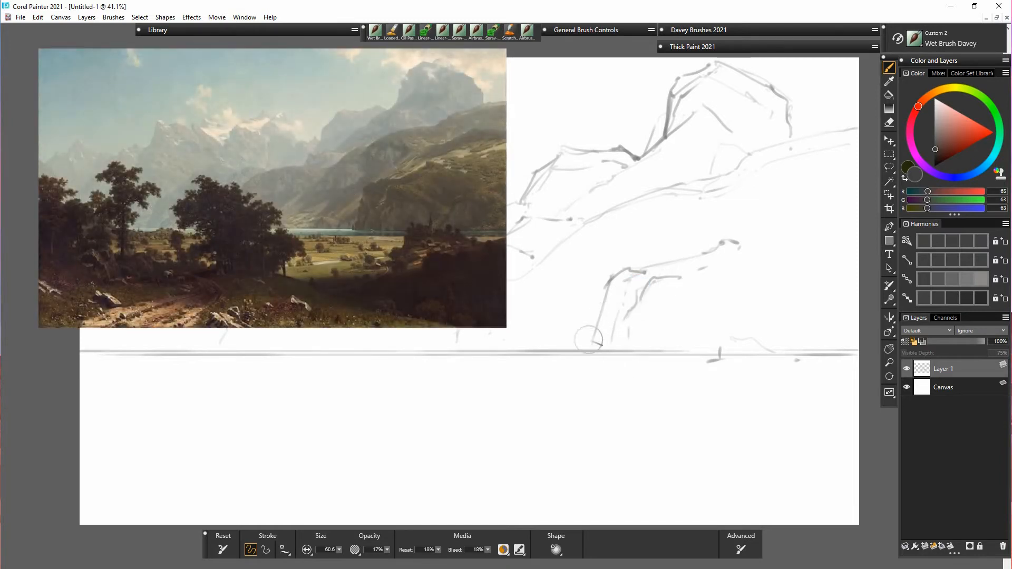
pyautogui.moveTo(583, 348); pyautogui.dragTo(596, 327)
pyautogui.moveTo(509, 348)
pyautogui.mouseDown()
pyautogui.moveTo(558, 349)
pyautogui.moveTo(479, 336)
pyautogui.mouseUp()
pyautogui.moveTo(510, 296); pyautogui.dragTo(556, 287)
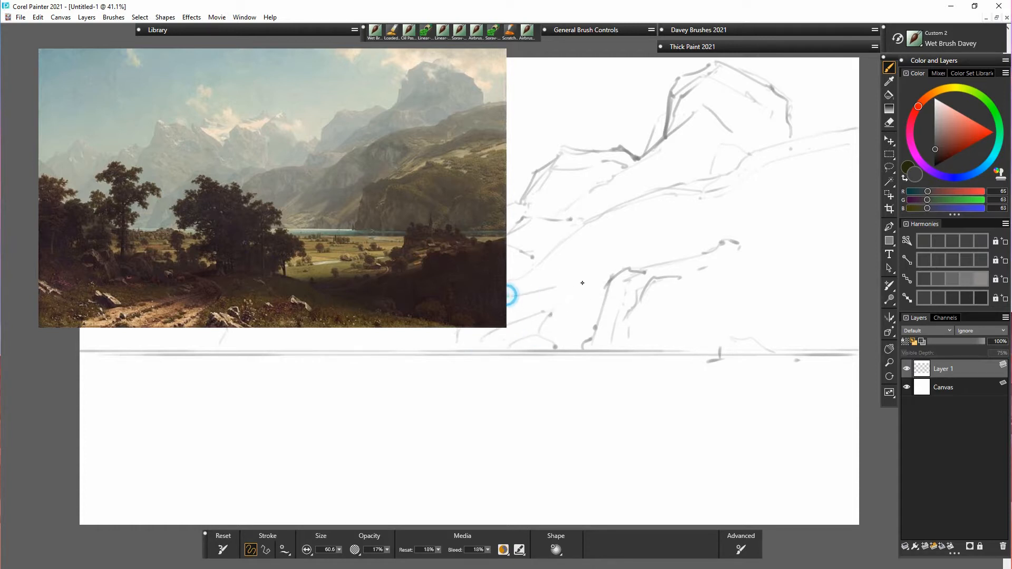
pyautogui.click(576, 279)
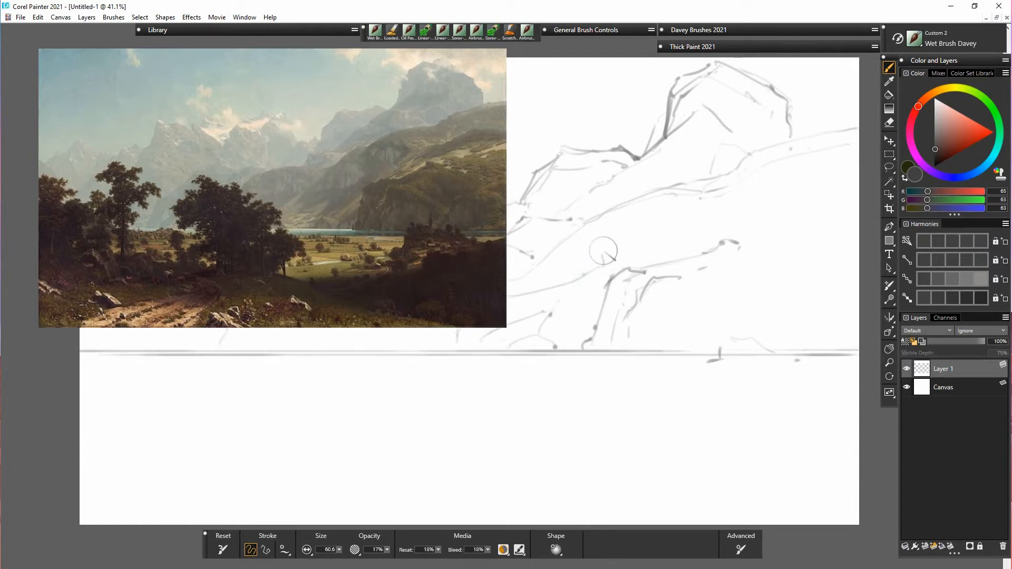
# Step: Sketch terrain contours on the large hillside above the near cliff, extending them to the canvas's right edge
pyautogui.moveTo(548, 248)
pyautogui.mouseDown()
pyautogui.moveTo(606, 259)
pyautogui.moveTo(656, 247)
pyautogui.mouseUp()
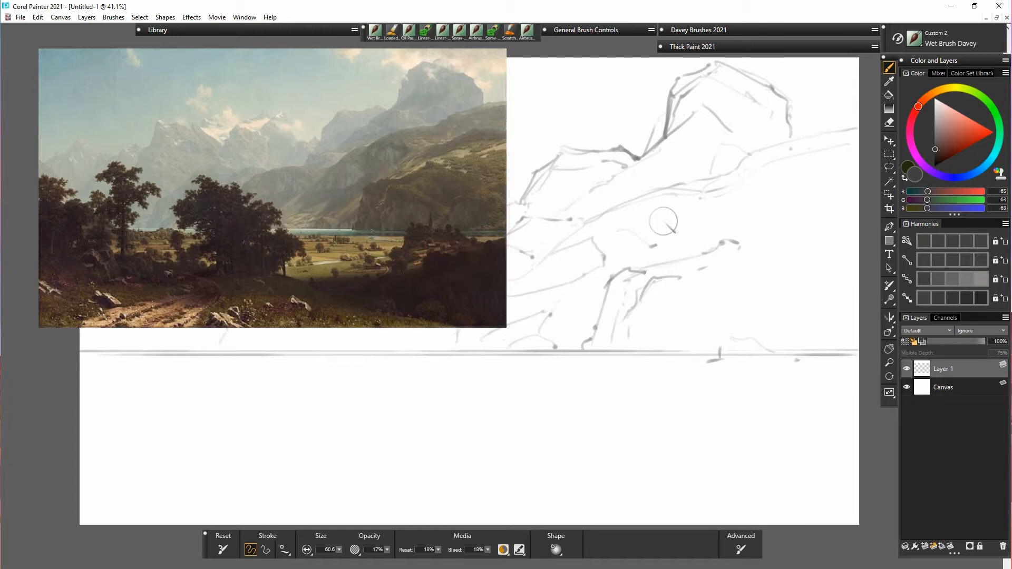
pyautogui.click(655, 246)
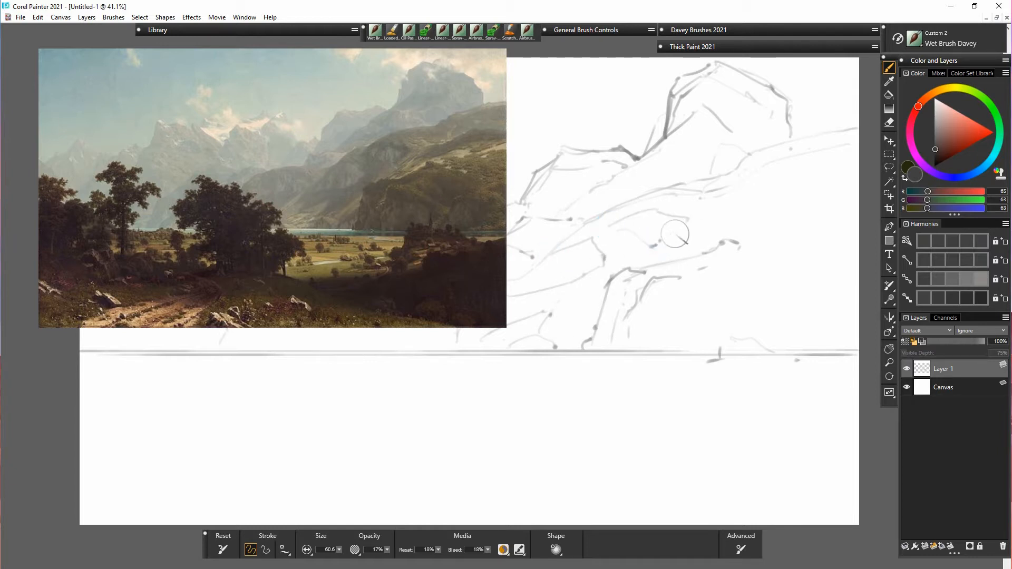
pyautogui.moveTo(688, 219); pyautogui.dragTo(660, 240)
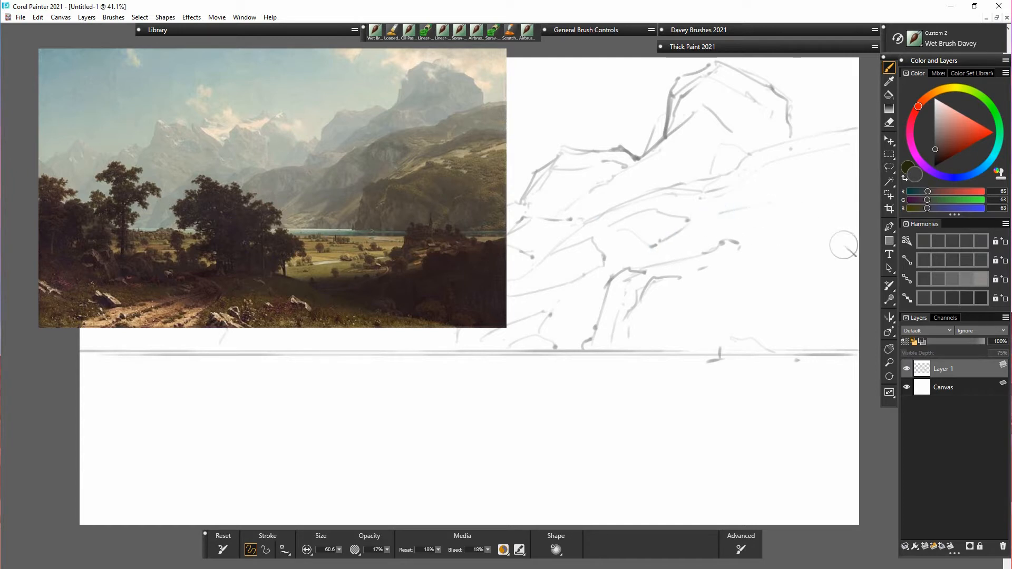
pyautogui.moveTo(755, 241); pyautogui.dragTo(849, 268)
pyautogui.moveTo(770, 226); pyautogui.dragTo(842, 226)
pyautogui.moveTo(735, 205)
pyautogui.mouseDown()
pyautogui.moveTo(808, 190)
pyautogui.moveTo(857, 204)
pyautogui.moveTo(851, 228)
pyautogui.mouseUp()
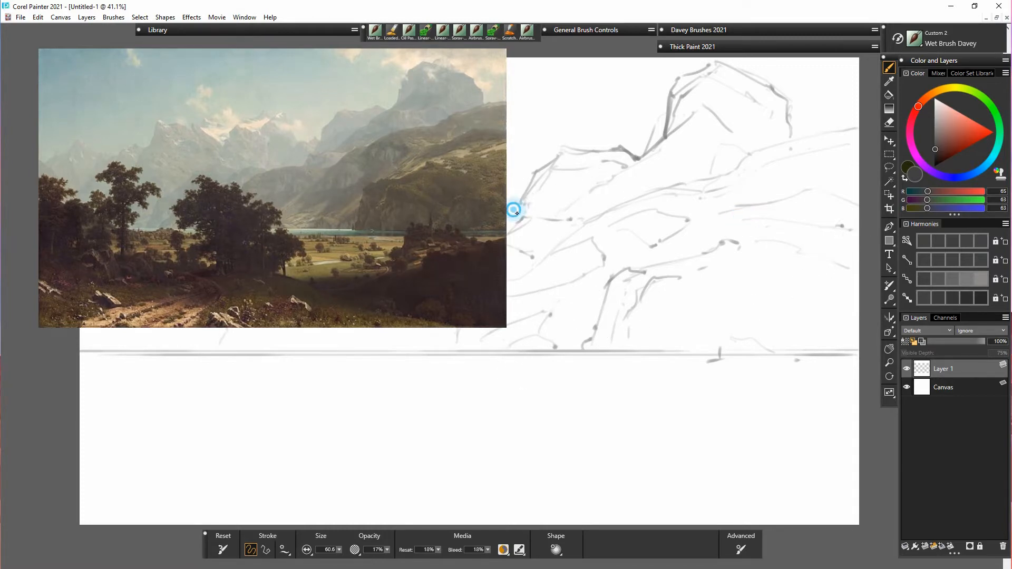
# Step: Darken the left edge of the distant shoulder right of centre, and redraw the pointed peak beside it down to the valley notch
pyautogui.moveTo(521, 182); pyautogui.dragTo(558, 149)
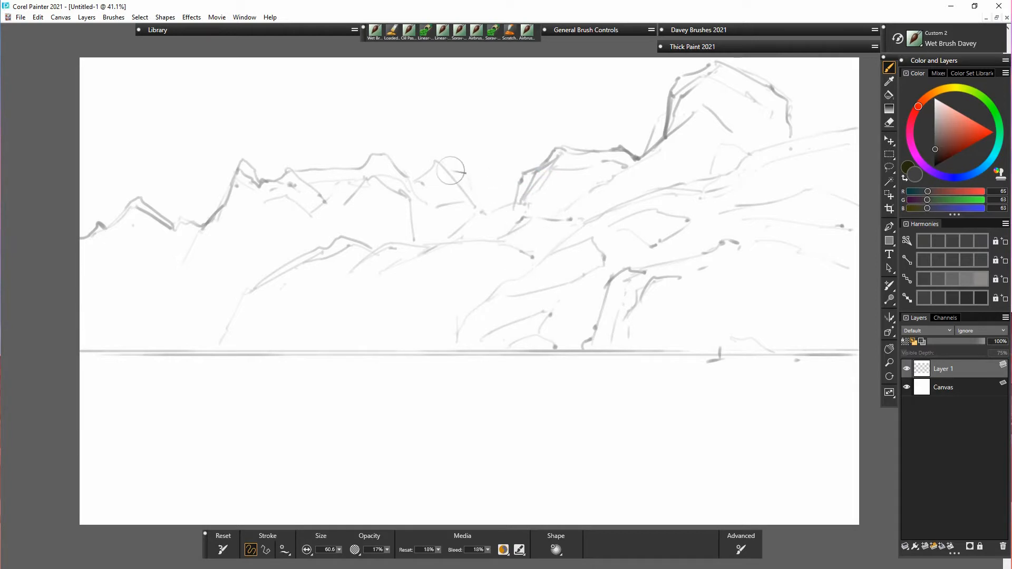
pyautogui.moveTo(436, 161); pyautogui.dragTo(472, 191)
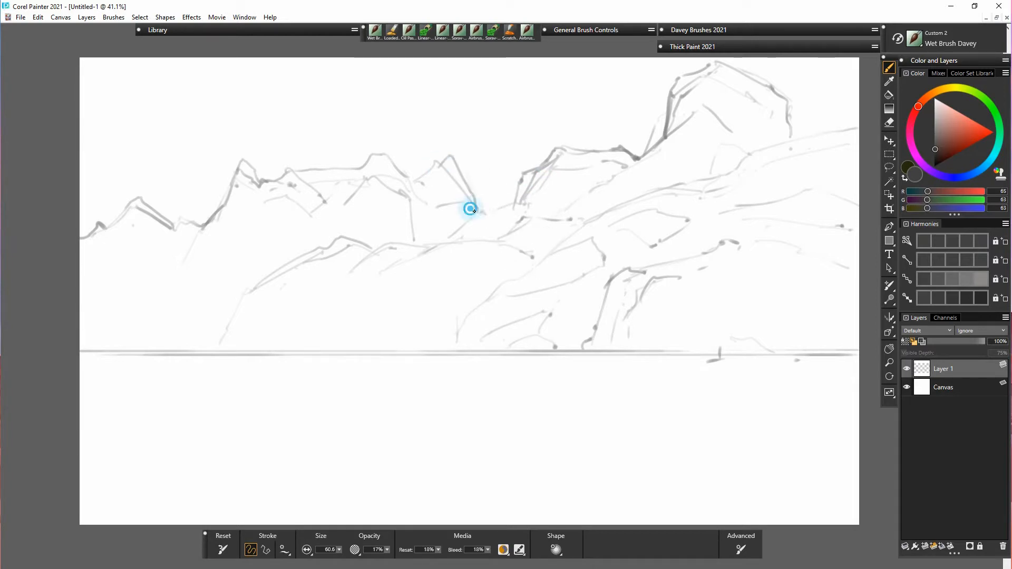
pyautogui.moveTo(473, 206)
pyautogui.mouseDown()
pyautogui.moveTo(517, 208)
pyautogui.moveTo(488, 210)
pyautogui.mouseUp()
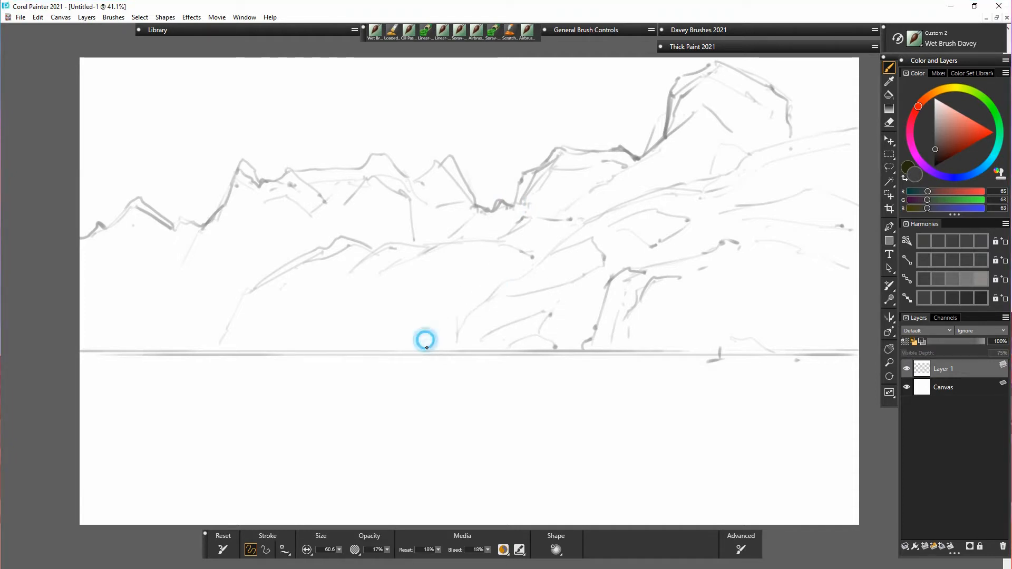
# Step: Extend the long right-hand slope down to the waterline and reinforce the ridge lines of the middle-distance hills it meets
pyautogui.moveTo(422, 343)
pyautogui.mouseDown()
pyautogui.moveTo(503, 272)
pyautogui.moveTo(581, 220)
pyautogui.mouseUp()
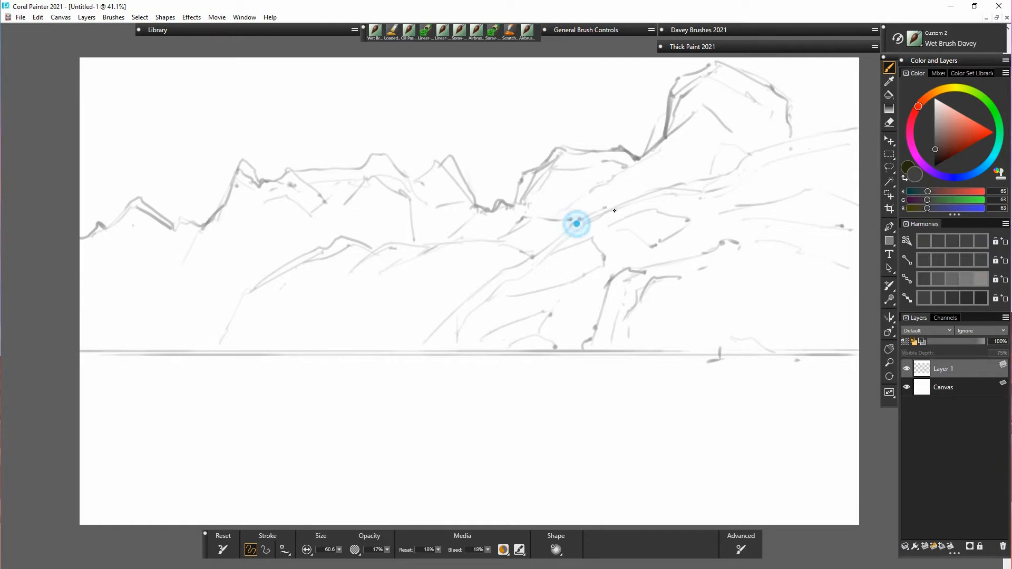
pyautogui.moveTo(619, 207); pyautogui.dragTo(529, 262)
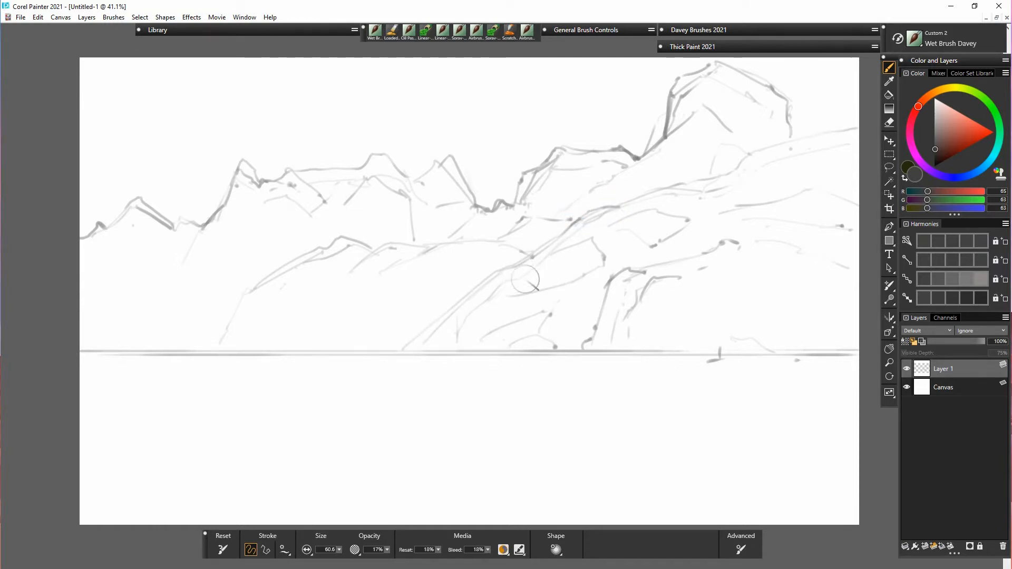
pyautogui.moveTo(436, 277)
pyautogui.mouseDown()
pyautogui.moveTo(470, 287)
pyautogui.moveTo(453, 289)
pyautogui.mouseUp()
pyautogui.moveTo(389, 278)
pyautogui.mouseDown()
pyautogui.moveTo(439, 244)
pyautogui.moveTo(440, 256)
pyautogui.mouseUp()
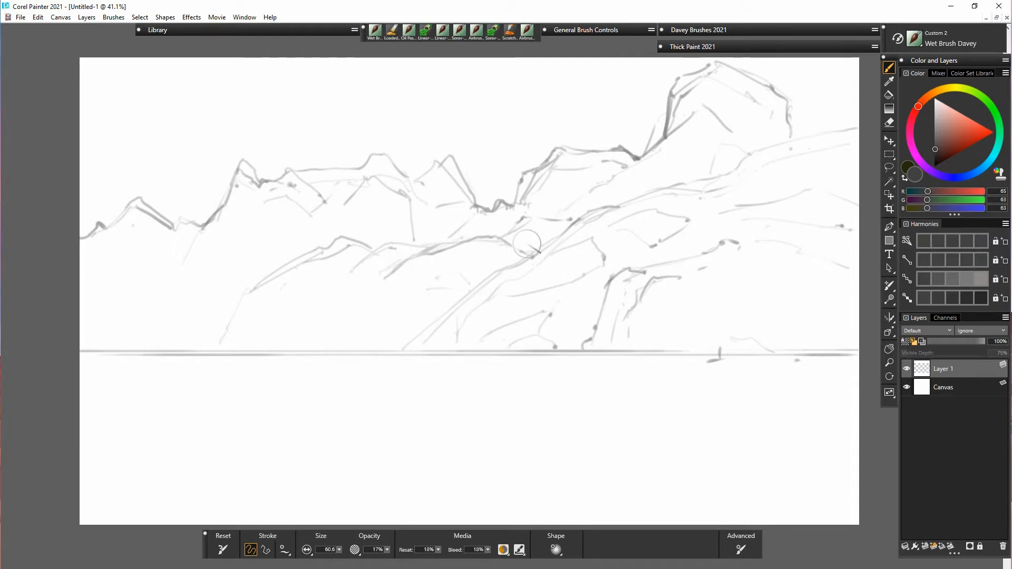
pyautogui.moveTo(502, 242)
pyautogui.mouseDown()
pyautogui.moveTo(538, 245)
pyautogui.moveTo(513, 222)
pyautogui.moveTo(509, 234)
pyautogui.moveTo(572, 244)
pyautogui.mouseUp()
pyautogui.moveTo(520, 219); pyautogui.dragTo(525, 223)
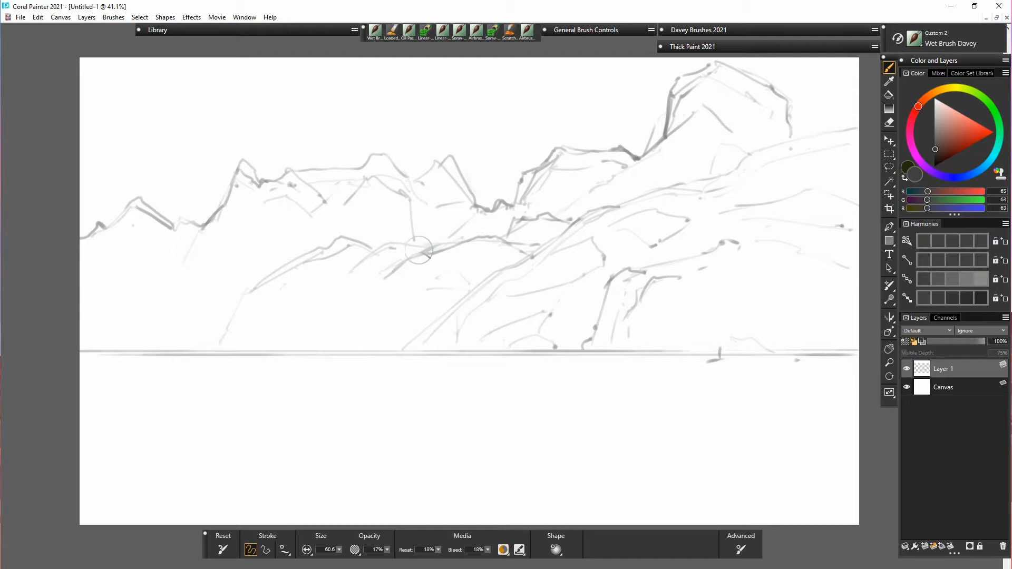
pyautogui.moveTo(433, 242); pyautogui.dragTo(388, 245)
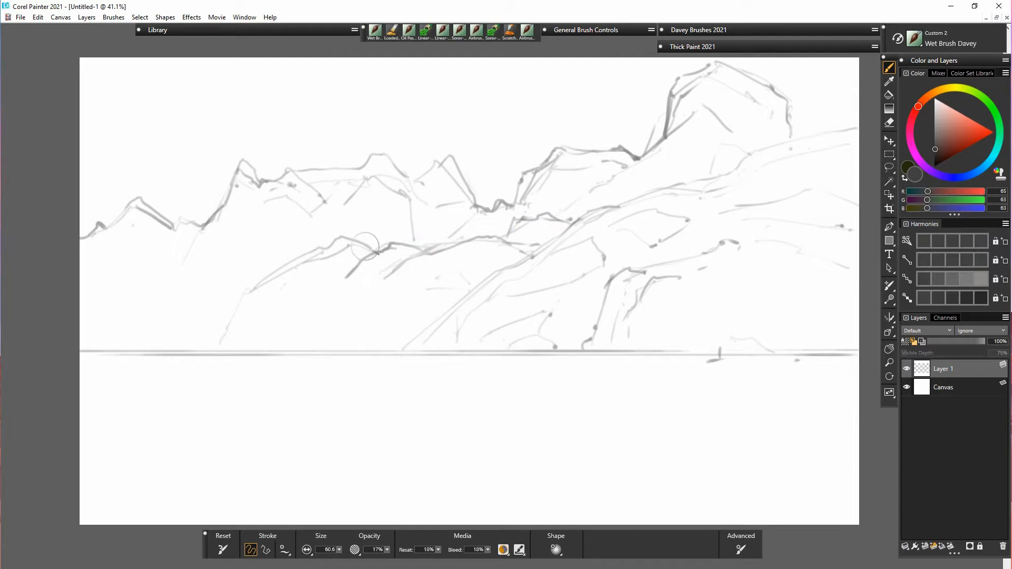
# Step: Create a new layer and sketch a low headland at the right edge of the lake with inner contour lines
pyautogui.click(924, 546)
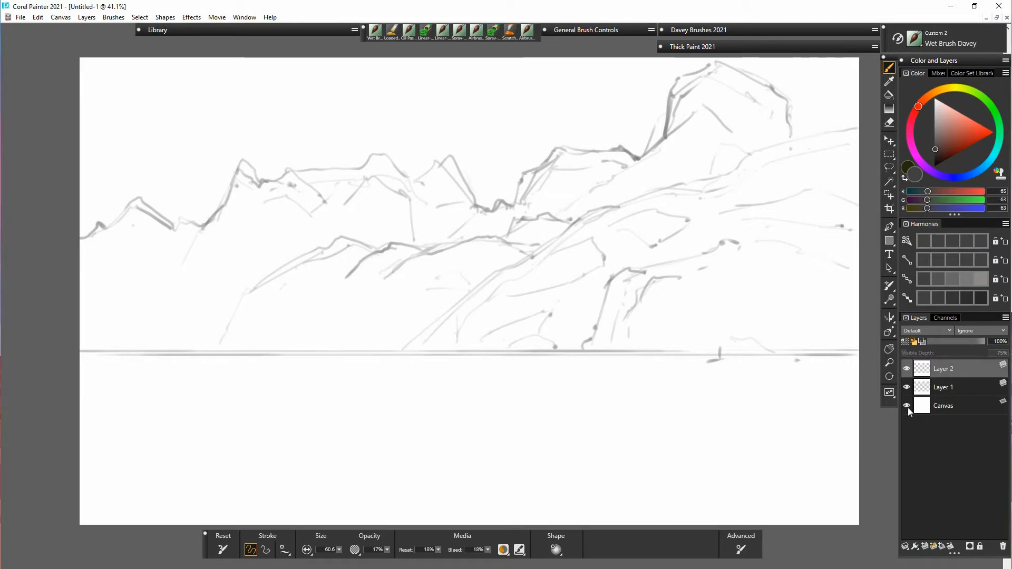
pyautogui.moveTo(720, 344)
pyautogui.mouseDown()
pyautogui.moveTo(714, 366)
pyautogui.moveTo(700, 345)
pyautogui.moveTo(858, 370)
pyautogui.mouseUp()
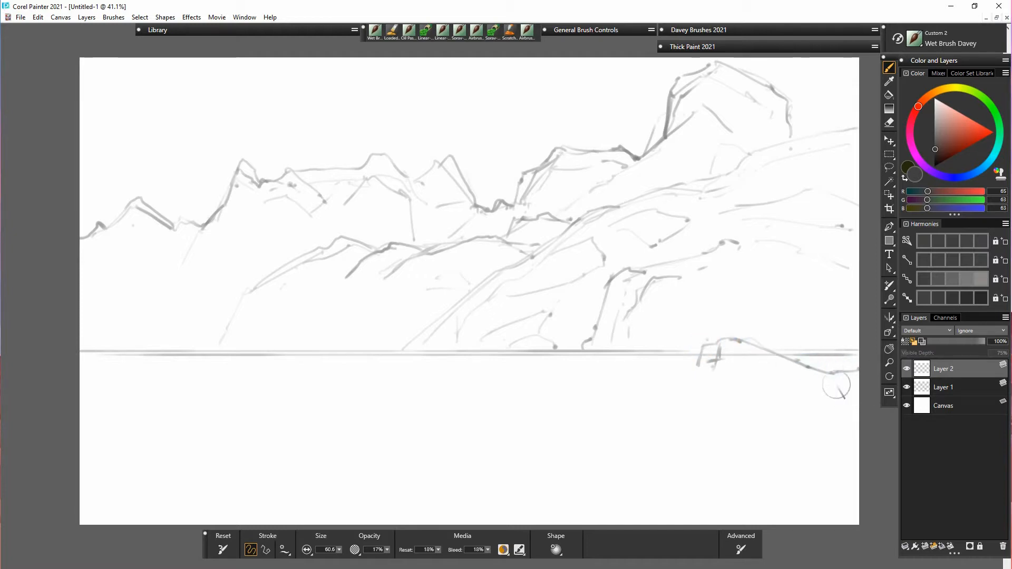
pyautogui.click(693, 374)
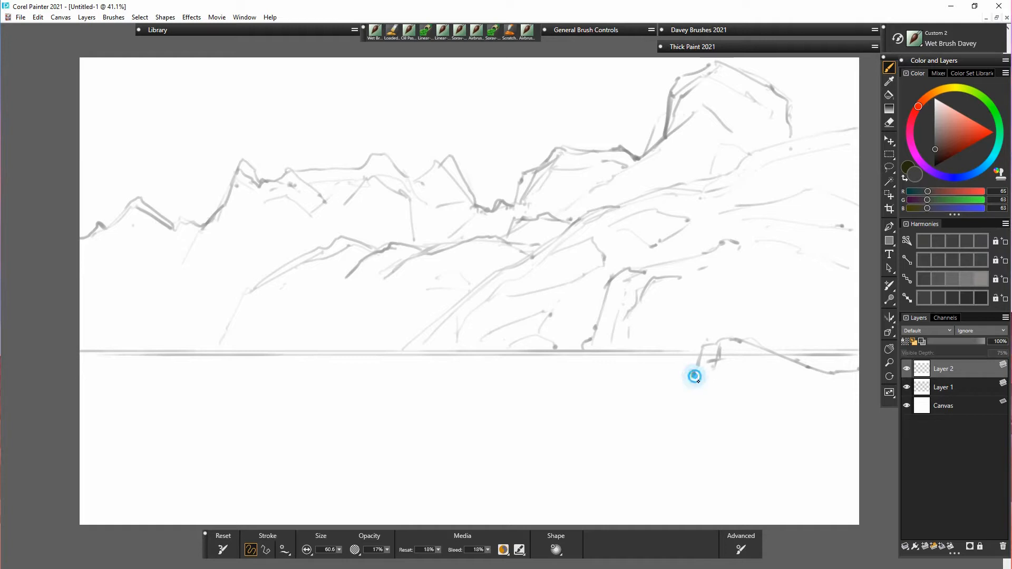
pyautogui.moveTo(693, 377)
pyautogui.mouseDown()
pyautogui.moveTo(669, 400)
pyautogui.moveTo(752, 395)
pyautogui.moveTo(795, 375)
pyautogui.mouseUp()
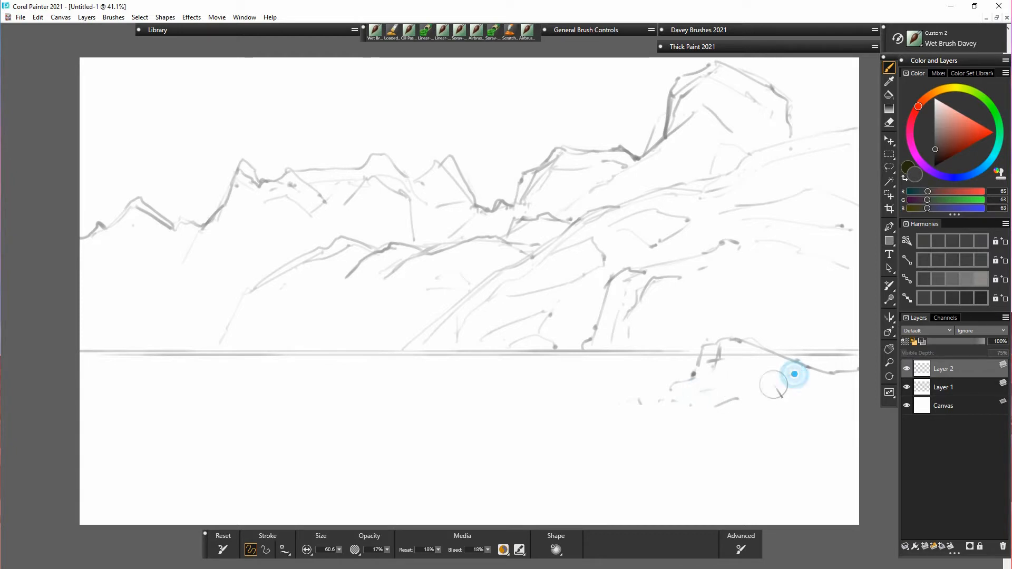
pyautogui.moveTo(701, 408); pyautogui.dragTo(819, 386)
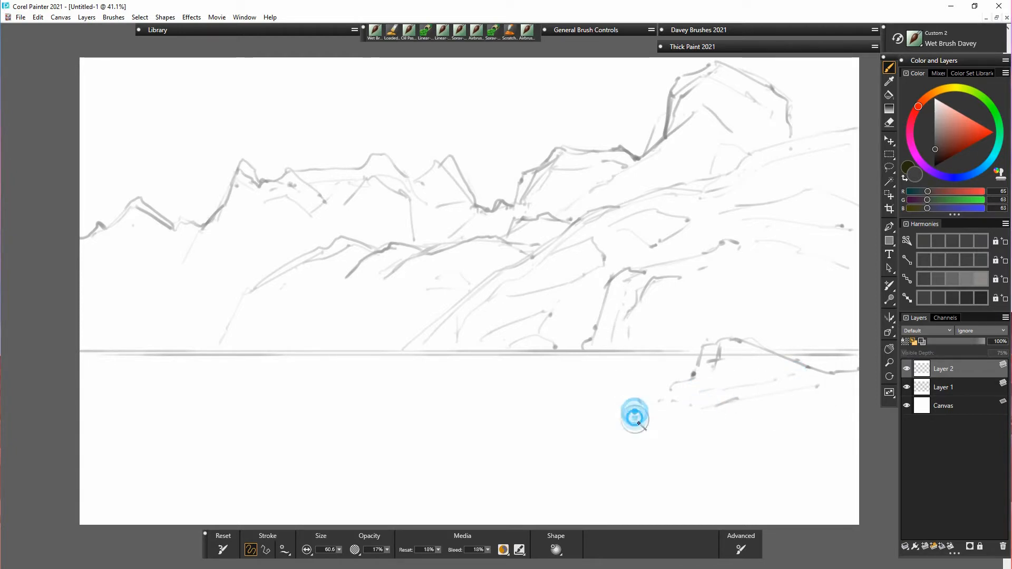
# Step: Sketch a curved shoreline sweeping from the headland toward the lower centre, and add a small vertical spire on top of the headland
pyautogui.moveTo(635, 415)
pyautogui.mouseDown()
pyautogui.moveTo(572, 477)
pyautogui.moveTo(642, 431)
pyautogui.moveTo(574, 465)
pyautogui.moveTo(634, 437)
pyautogui.mouseUp()
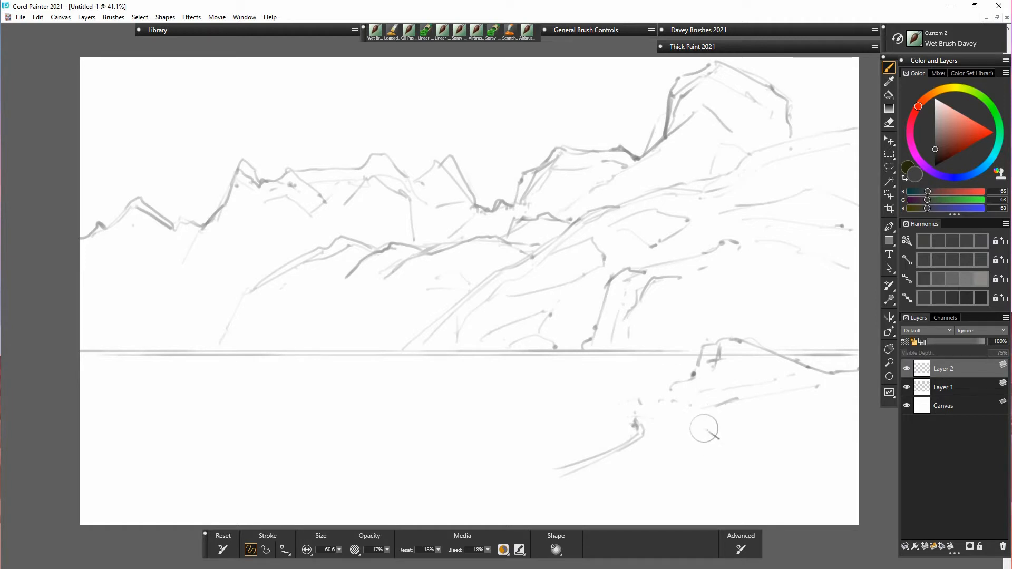
pyautogui.moveTo(633, 427); pyautogui.dragTo(640, 423)
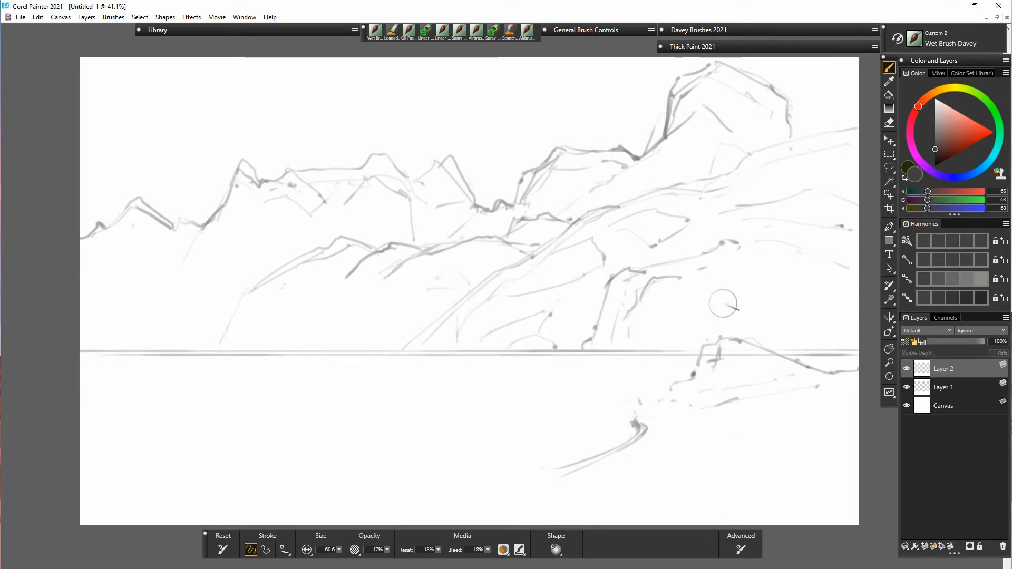
pyautogui.moveTo(722, 342); pyautogui.dragTo(722, 324)
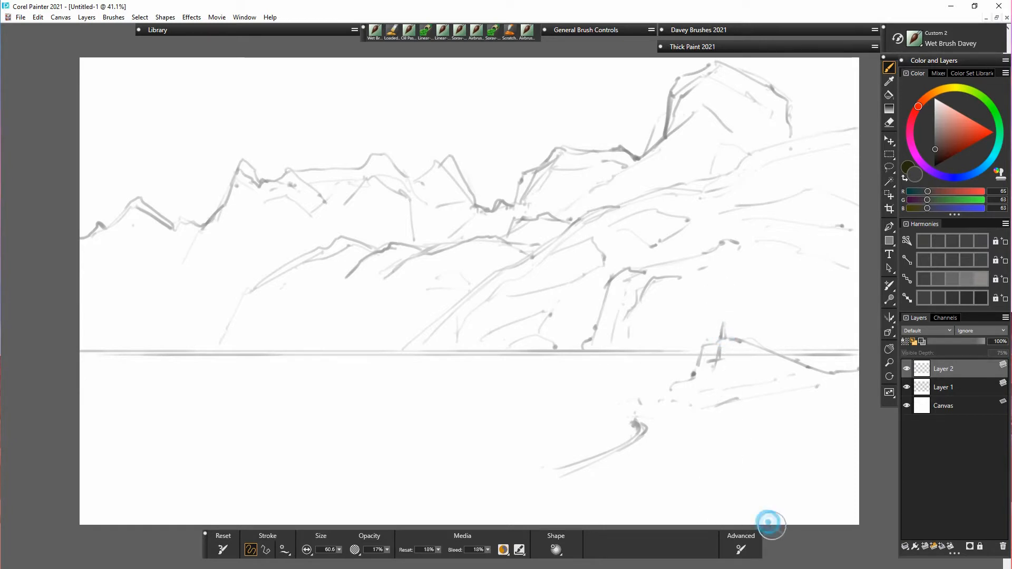
# Step: Draw the foreground bank sloping from the bottom edge up toward the centre-left, with a short upright stub at its upper end
pyautogui.moveTo(769, 523)
pyautogui.mouseDown()
pyautogui.moveTo(596, 501)
pyautogui.moveTo(637, 503)
pyautogui.moveTo(515, 472)
pyautogui.mouseUp()
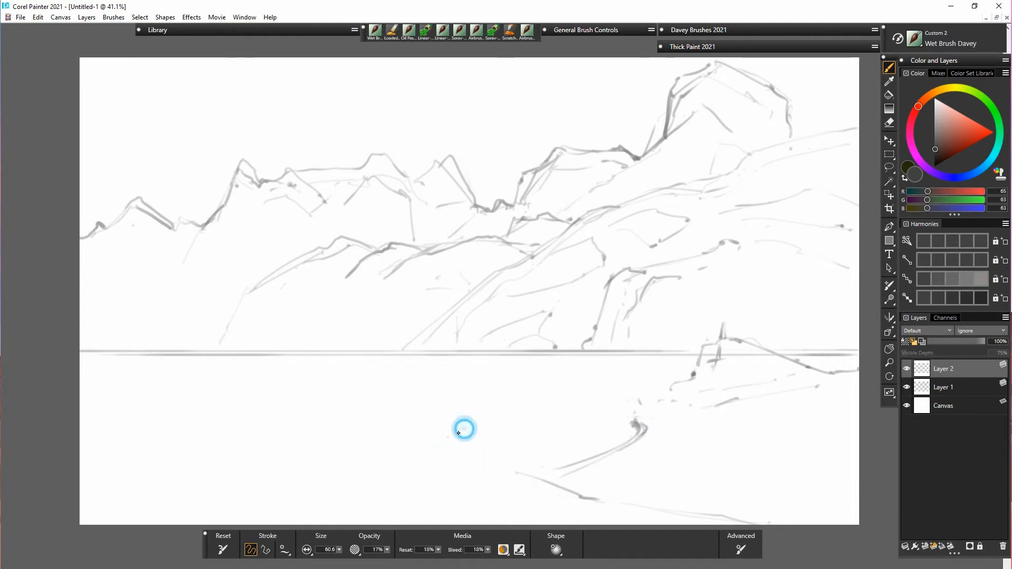
pyautogui.moveTo(456, 429); pyautogui.dragTo(576, 488)
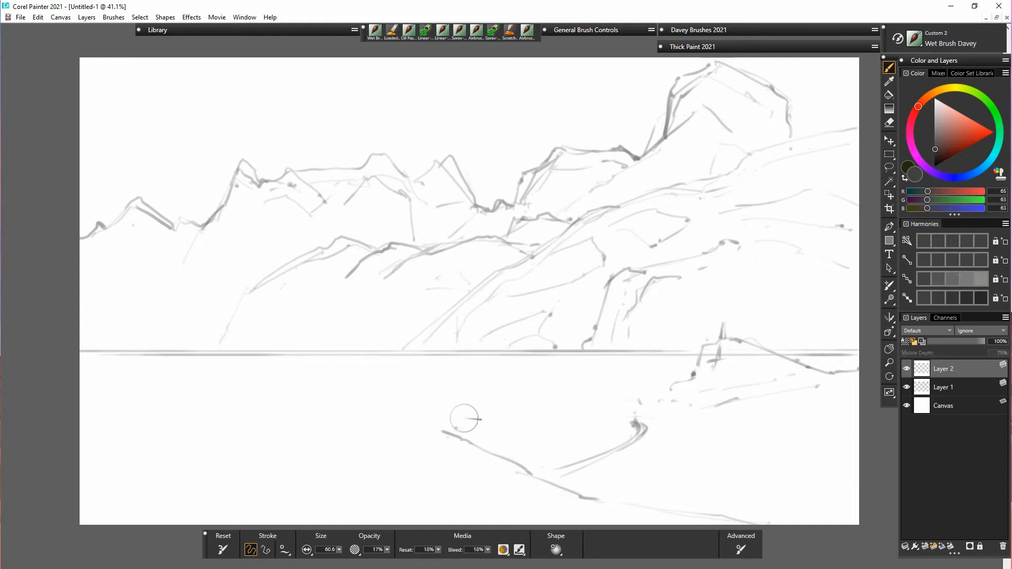
pyautogui.moveTo(451, 435)
pyautogui.mouseDown()
pyautogui.moveTo(451, 407)
pyautogui.moveTo(459, 427)
pyautogui.moveTo(429, 418)
pyautogui.moveTo(449, 408)
pyautogui.mouseUp()
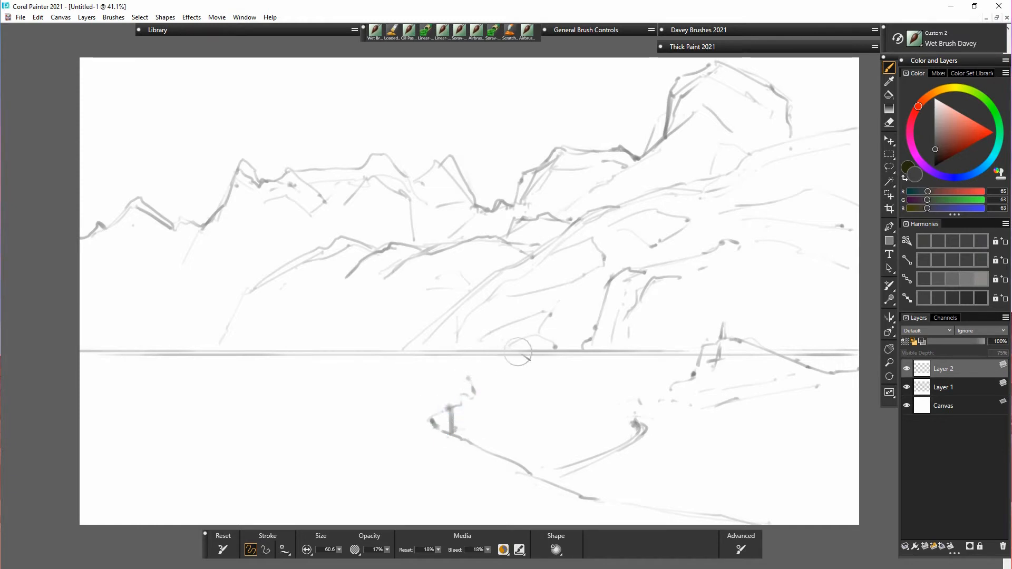
# Step: Sketch the right-hand foliage contour of a large foreground tree in scalloped strokes, rising from the bank to above the waterline
pyautogui.moveTo(435, 356)
pyautogui.mouseDown()
pyautogui.moveTo(481, 384)
pyautogui.moveTo(463, 402)
pyautogui.mouseUp()
pyautogui.moveTo(421, 364); pyautogui.dragTo(424, 350)
pyautogui.click(423, 341)
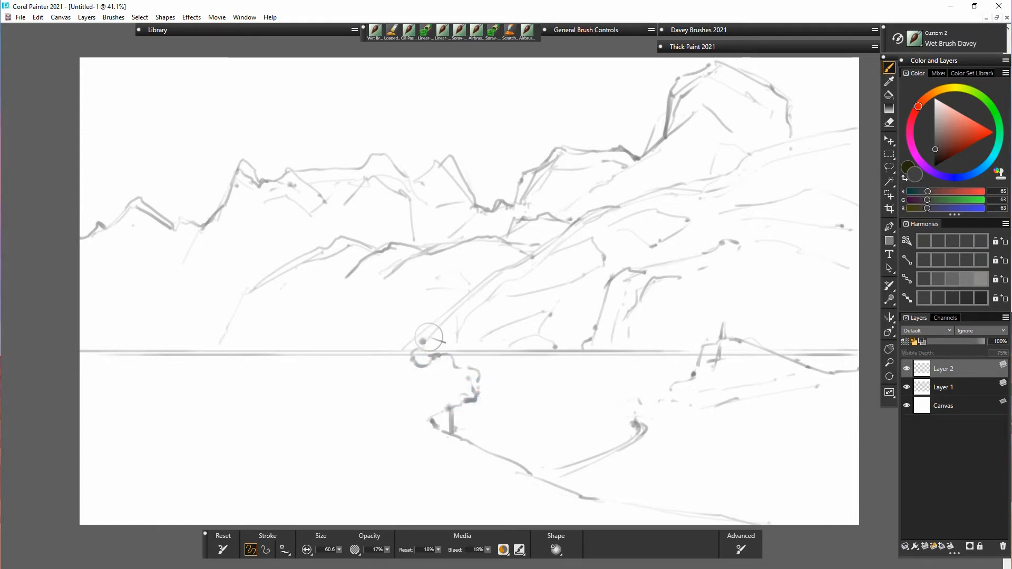
pyautogui.moveTo(419, 317)
pyautogui.mouseDown()
pyautogui.moveTo(421, 354)
pyautogui.moveTo(413, 329)
pyautogui.moveTo(380, 302)
pyautogui.mouseUp()
pyautogui.click(403, 320)
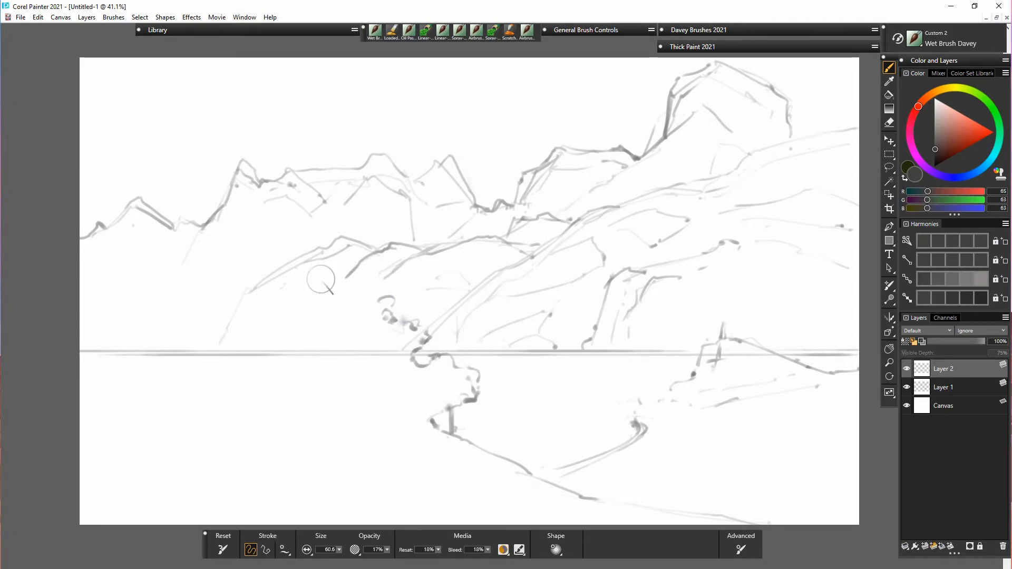
# Step: Sketch the large tree's left foliage contour and the bushes and ground line beneath it
pyautogui.moveTo(287, 277)
pyautogui.mouseDown()
pyautogui.moveTo(275, 297)
pyautogui.moveTo(293, 299)
pyautogui.moveTo(252, 328)
pyautogui.mouseUp()
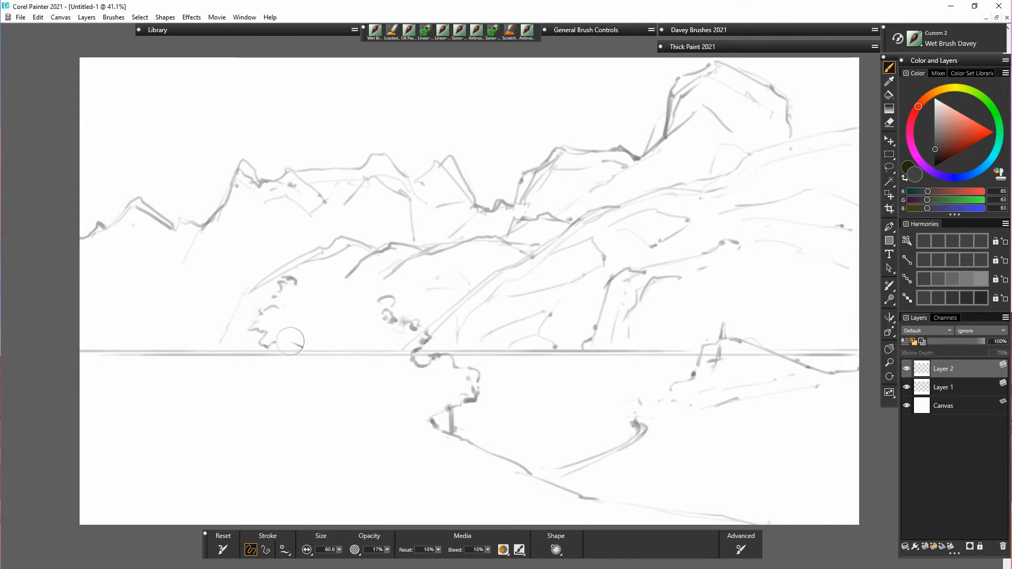
pyautogui.moveTo(287, 335)
pyautogui.mouseDown()
pyautogui.moveTo(283, 370)
pyautogui.moveTo(256, 376)
pyautogui.moveTo(261, 387)
pyautogui.moveTo(272, 385)
pyautogui.moveTo(271, 399)
pyautogui.moveTo(284, 371)
pyautogui.moveTo(278, 389)
pyautogui.moveTo(288, 377)
pyautogui.moveTo(304, 390)
pyautogui.moveTo(295, 411)
pyautogui.moveTo(320, 392)
pyautogui.moveTo(327, 399)
pyautogui.moveTo(318, 388)
pyautogui.moveTo(302, 408)
pyautogui.moveTo(326, 408)
pyautogui.moveTo(327, 395)
pyautogui.moveTo(325, 408)
pyautogui.moveTo(332, 401)
pyautogui.moveTo(306, 410)
pyautogui.moveTo(329, 412)
pyautogui.moveTo(302, 412)
pyautogui.moveTo(314, 428)
pyautogui.moveTo(268, 406)
pyautogui.moveTo(276, 397)
pyautogui.moveTo(278, 411)
pyautogui.moveTo(280, 394)
pyautogui.moveTo(229, 401)
pyautogui.moveTo(292, 410)
pyautogui.moveTo(174, 387)
pyautogui.moveTo(220, 401)
pyautogui.mouseUp()
pyautogui.moveTo(213, 346); pyautogui.dragTo(244, 291)
pyautogui.moveTo(216, 401)
pyautogui.mouseDown()
pyautogui.moveTo(232, 389)
pyautogui.moveTo(231, 398)
pyautogui.moveTo(189, 383)
pyautogui.moveTo(183, 395)
pyautogui.moveTo(219, 409)
pyautogui.mouseUp()
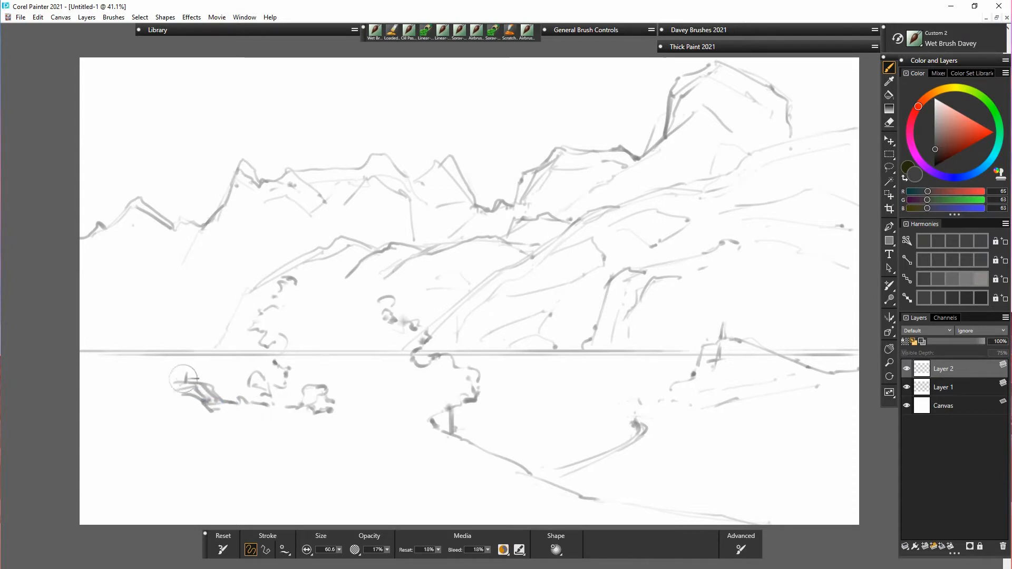
# Step: Draw a slim tree trunk rising from the left bank and add foliage clumps around its upper part
pyautogui.moveTo(180, 377)
pyautogui.mouseDown()
pyautogui.moveTo(181, 317)
pyautogui.moveTo(193, 378)
pyautogui.mouseUp()
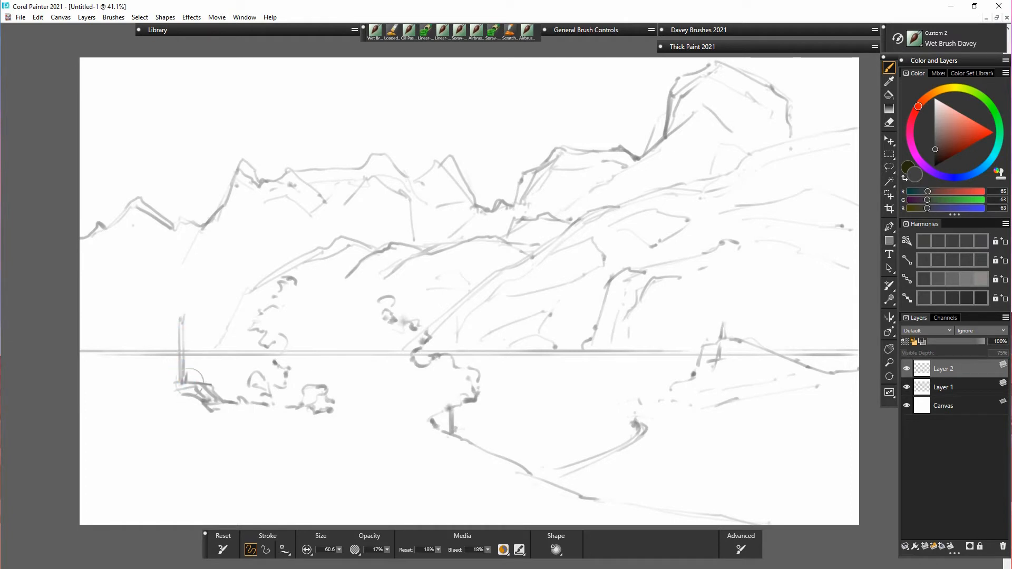
pyautogui.moveTo(185, 336)
pyautogui.mouseDown()
pyautogui.moveTo(199, 323)
pyautogui.moveTo(157, 326)
pyautogui.mouseUp()
pyautogui.click(199, 322)
pyautogui.click(180, 313)
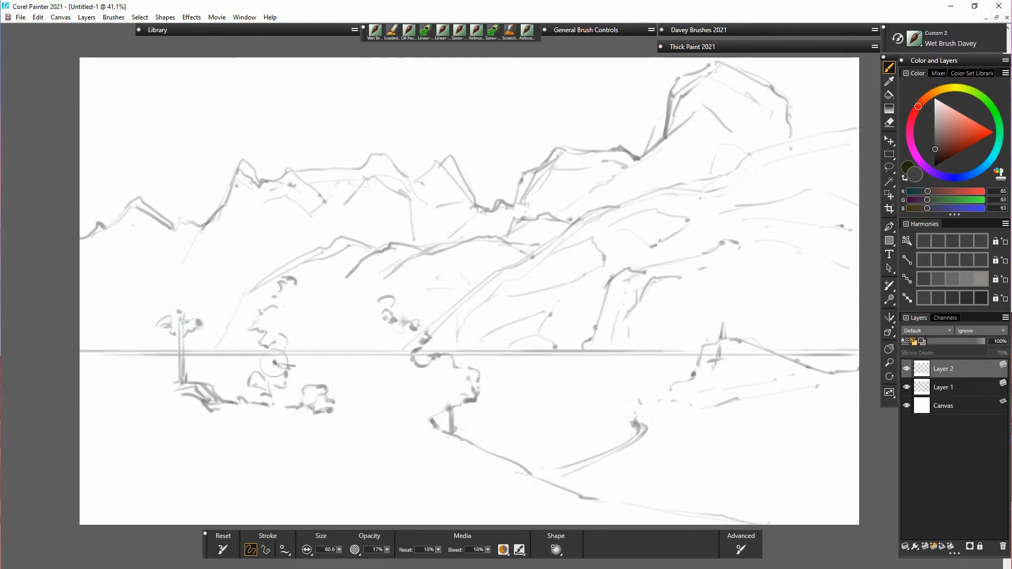
pyautogui.click(165, 335)
pyautogui.click(185, 317)
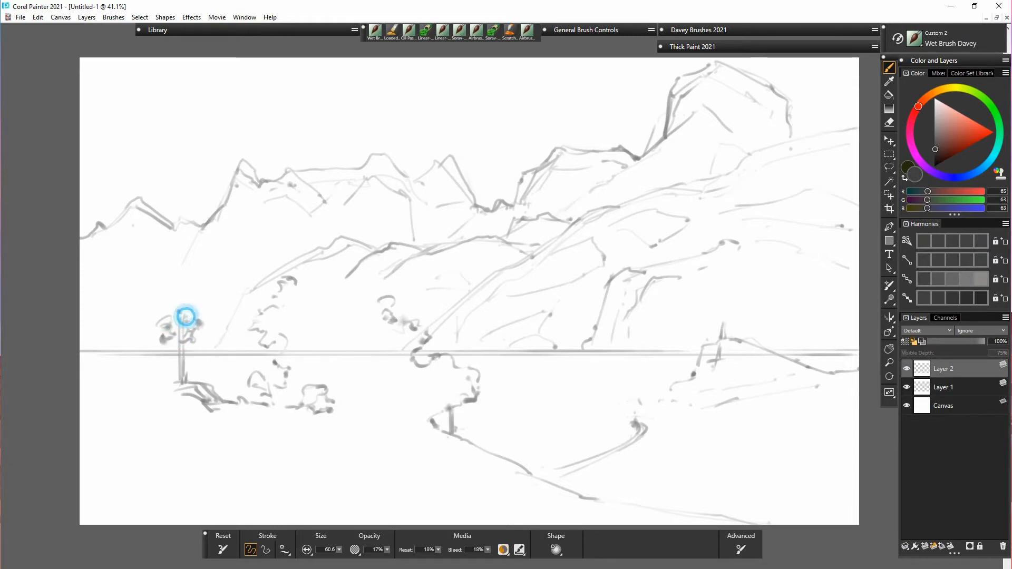
# Step: Complete the slim tree's leafy crown and add dark foliage clumps stretching from it to the canvas's left edge
pyautogui.moveTo(178, 313)
pyautogui.mouseDown()
pyautogui.moveTo(192, 299)
pyautogui.moveTo(215, 306)
pyautogui.moveTo(214, 282)
pyautogui.moveTo(230, 289)
pyautogui.mouseUp()
pyautogui.click(186, 295)
pyautogui.click(200, 292)
pyautogui.click(208, 296)
pyautogui.click(208, 287)
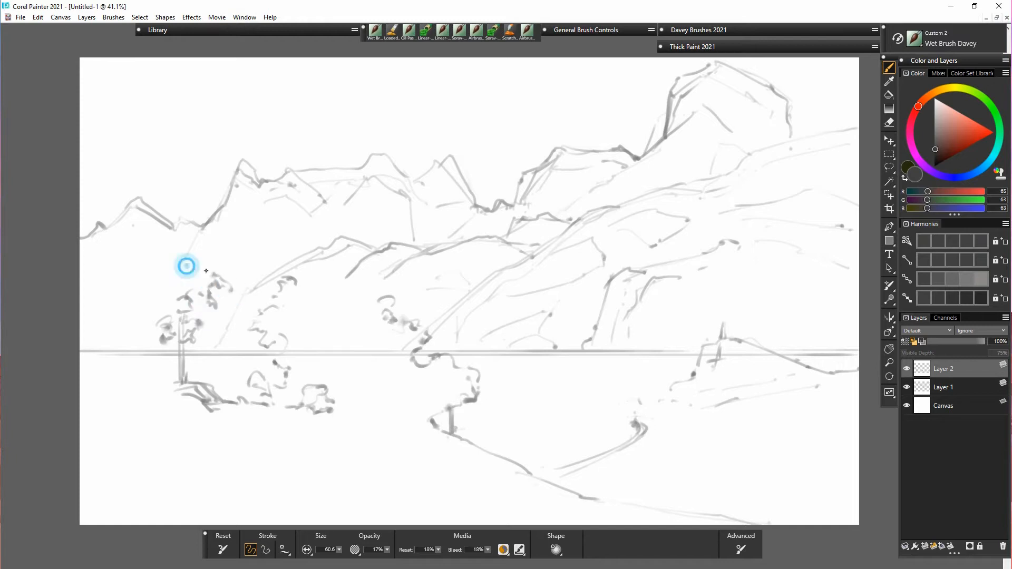
pyautogui.moveTo(186, 266); pyautogui.dragTo(208, 274)
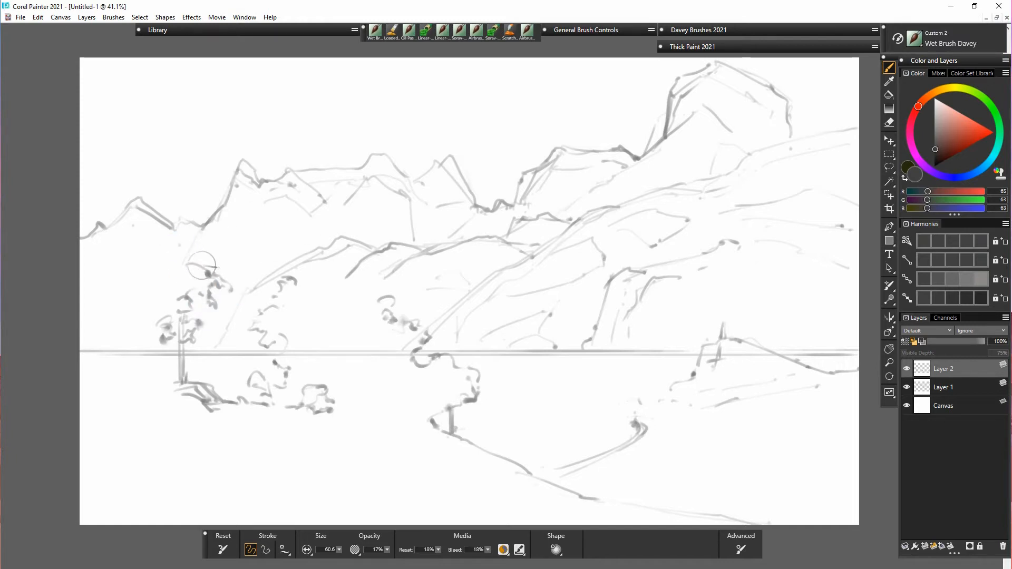
pyautogui.moveTo(154, 247)
pyautogui.mouseDown()
pyautogui.moveTo(185, 264)
pyautogui.moveTo(210, 260)
pyautogui.moveTo(147, 261)
pyautogui.moveTo(170, 274)
pyautogui.moveTo(177, 297)
pyautogui.moveTo(137, 300)
pyautogui.moveTo(135, 316)
pyautogui.moveTo(152, 316)
pyautogui.moveTo(93, 314)
pyautogui.moveTo(153, 321)
pyautogui.moveTo(109, 317)
pyautogui.moveTo(124, 296)
pyautogui.moveTo(143, 313)
pyautogui.moveTo(122, 309)
pyautogui.mouseUp()
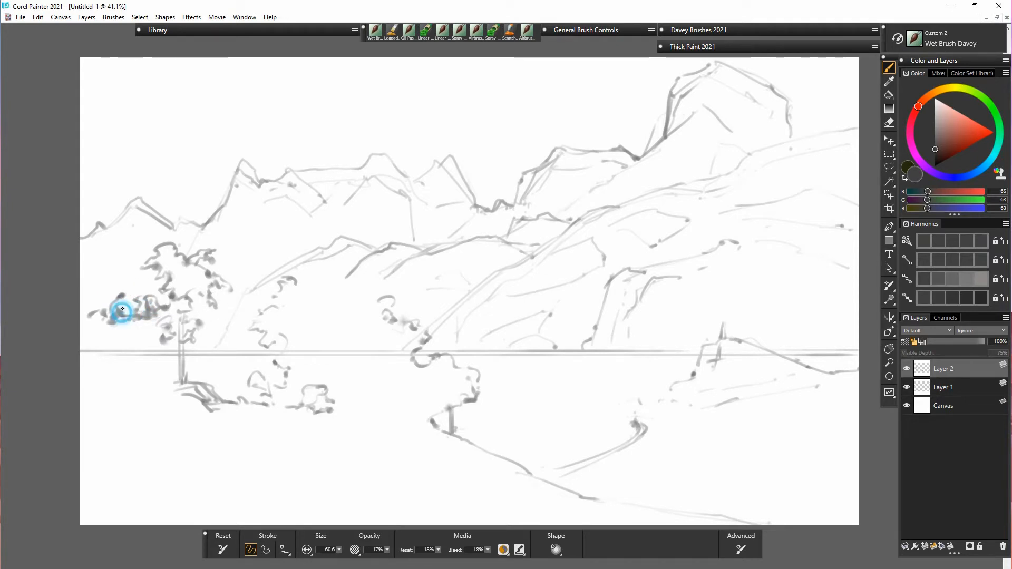
pyautogui.moveTo(125, 266)
pyautogui.mouseDown()
pyautogui.moveTo(76, 283)
pyautogui.moveTo(149, 308)
pyautogui.moveTo(118, 290)
pyautogui.moveTo(114, 327)
pyautogui.moveTo(108, 284)
pyautogui.moveTo(116, 310)
pyautogui.mouseUp()
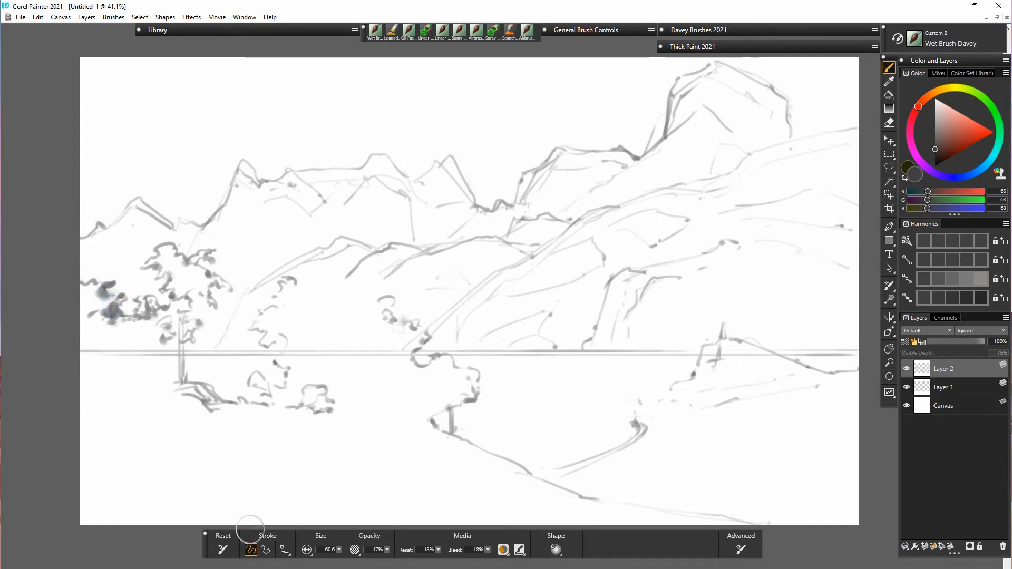
# Step: Join the large tree's two foliage contours with a scalloped crown and reinforce the ground line and bush beneath it
pyautogui.moveTo(158, 409); pyautogui.dragTo(300, 411)
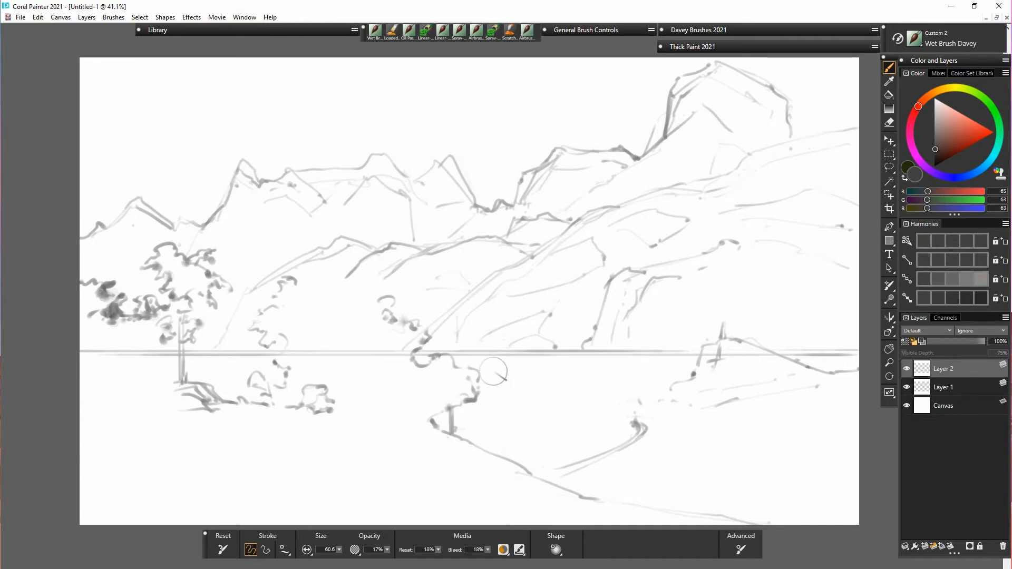
pyautogui.click(305, 283)
pyautogui.moveTo(294, 278)
pyautogui.mouseDown()
pyautogui.moveTo(280, 274)
pyautogui.moveTo(349, 286)
pyautogui.moveTo(395, 305)
pyautogui.moveTo(406, 322)
pyautogui.mouseUp()
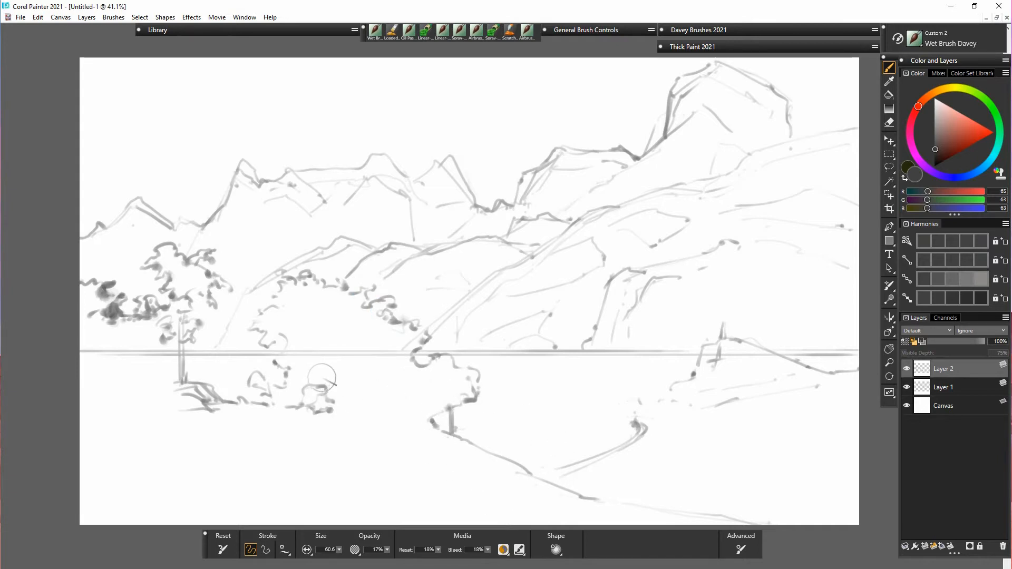
pyautogui.moveTo(330, 392); pyautogui.dragTo(329, 409)
# Step: Sketch a winding dirt path curving from the bottom-left foreground up to a bend below the large tree, with ruts along it
pyautogui.moveTo(267, 429); pyautogui.dragTo(271, 431)
pyautogui.moveTo(256, 425); pyautogui.dragTo(308, 453)
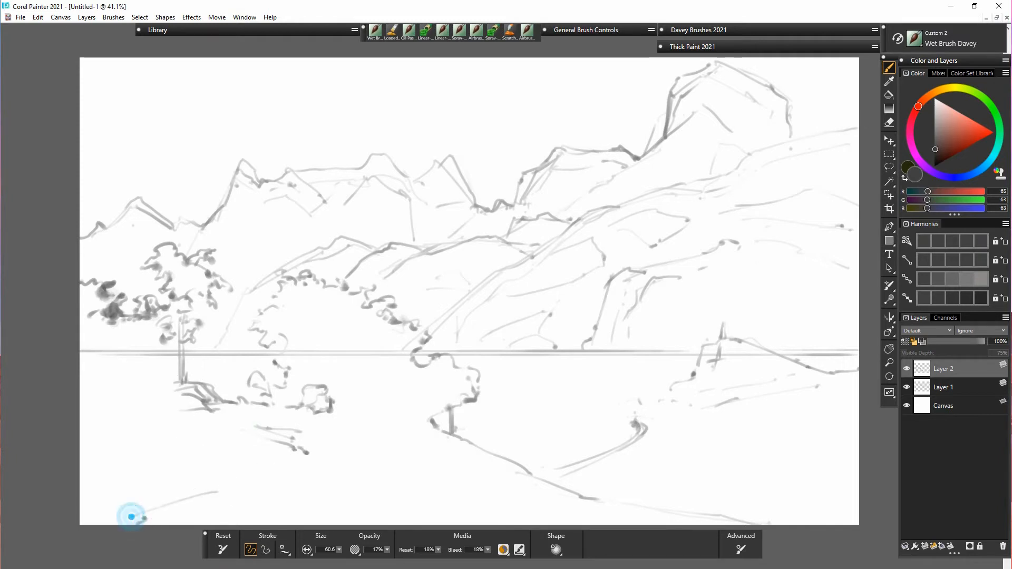
pyautogui.moveTo(131, 516)
pyautogui.mouseDown()
pyautogui.moveTo(304, 469)
pyautogui.moveTo(306, 452)
pyautogui.mouseUp()
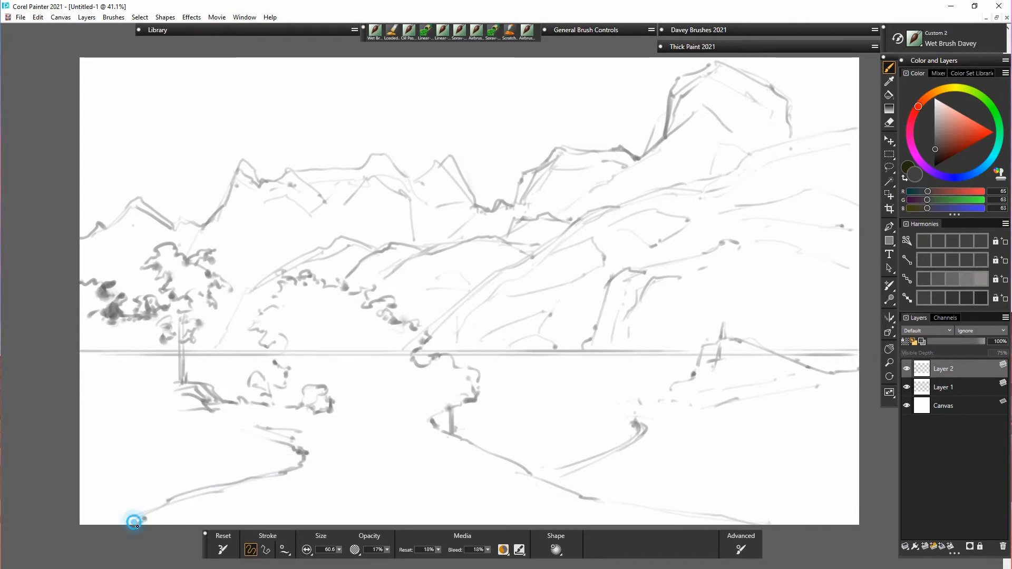
pyautogui.moveTo(202, 510)
pyautogui.mouseDown()
pyautogui.moveTo(180, 522)
pyautogui.moveTo(315, 469)
pyautogui.mouseUp()
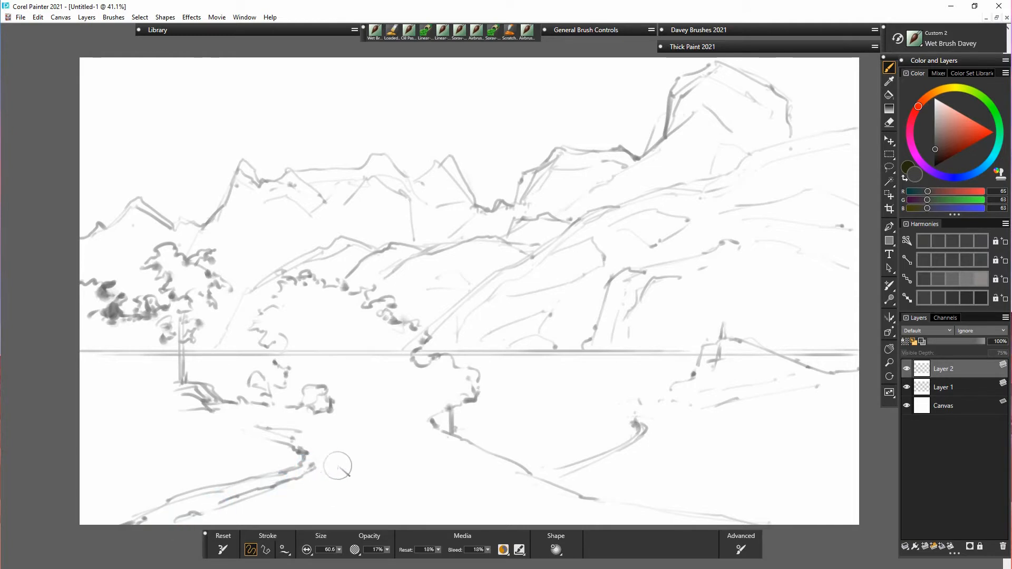
pyautogui.moveTo(293, 508)
pyautogui.mouseDown()
pyautogui.moveTo(273, 514)
pyautogui.moveTo(334, 473)
pyautogui.moveTo(337, 459)
pyautogui.moveTo(308, 459)
pyautogui.moveTo(336, 470)
pyautogui.moveTo(240, 523)
pyautogui.moveTo(271, 512)
pyautogui.moveTo(187, 520)
pyautogui.mouseUp()
pyautogui.moveTo(299, 489)
pyautogui.mouseDown()
pyautogui.moveTo(353, 467)
pyautogui.moveTo(311, 485)
pyautogui.moveTo(336, 456)
pyautogui.moveTo(303, 492)
pyautogui.moveTo(341, 456)
pyautogui.moveTo(246, 495)
pyautogui.moveTo(341, 453)
pyautogui.moveTo(323, 455)
pyautogui.moveTo(346, 455)
pyautogui.moveTo(341, 477)
pyautogui.moveTo(344, 455)
pyautogui.moveTo(280, 440)
pyautogui.moveTo(311, 460)
pyautogui.moveTo(290, 437)
pyautogui.moveTo(345, 459)
pyautogui.moveTo(314, 449)
pyautogui.moveTo(344, 462)
pyautogui.moveTo(317, 510)
pyautogui.moveTo(346, 469)
pyautogui.moveTo(311, 523)
pyautogui.moveTo(343, 502)
pyautogui.moveTo(321, 521)
pyautogui.mouseUp()
# Step: Sketch rocks on both sides of the path and at the left edge, plus the rough bank beneath the slim tree
pyautogui.moveTo(341, 488)
pyautogui.mouseDown()
pyautogui.moveTo(319, 523)
pyautogui.moveTo(345, 521)
pyautogui.moveTo(348, 504)
pyautogui.moveTo(379, 521)
pyautogui.mouseUp()
pyautogui.moveTo(157, 484)
pyautogui.mouseDown()
pyautogui.moveTo(173, 496)
pyautogui.moveTo(191, 487)
pyautogui.moveTo(145, 480)
pyautogui.moveTo(193, 485)
pyautogui.mouseUp()
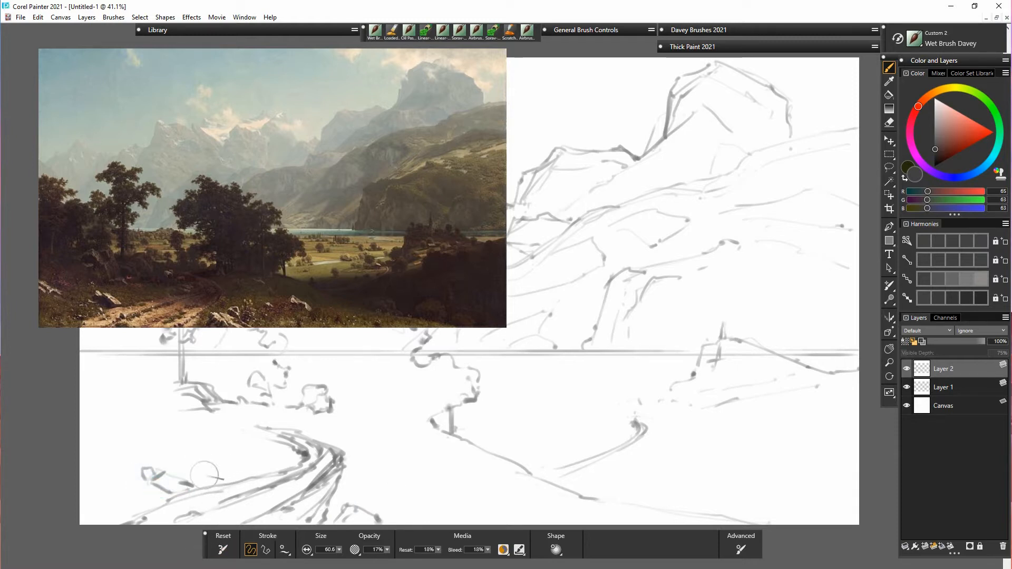
pyautogui.moveTo(82, 472); pyautogui.dragTo(106, 482)
pyautogui.moveTo(114, 477); pyautogui.dragTo(85, 464)
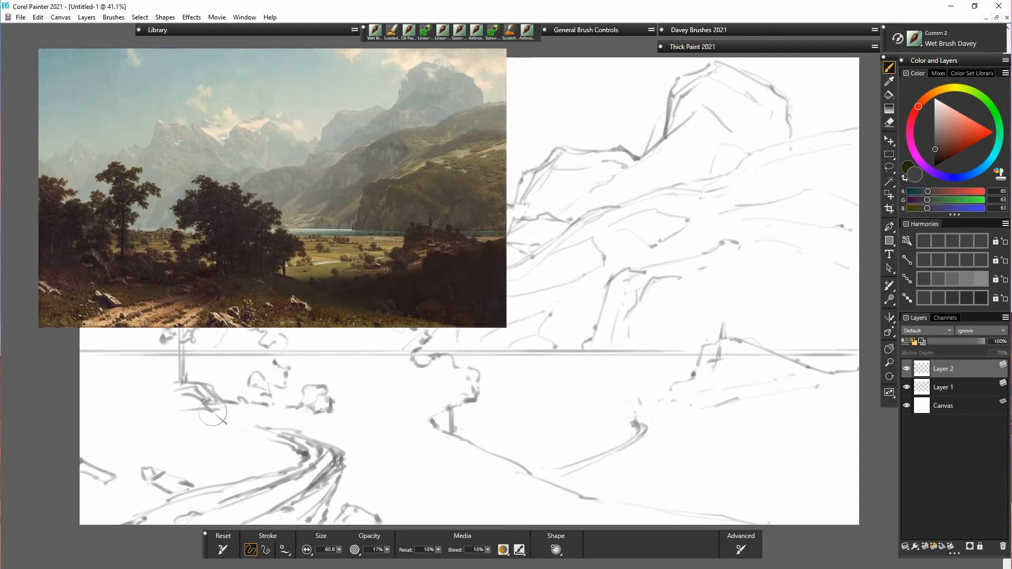
pyautogui.moveTo(84, 394)
pyautogui.mouseDown()
pyautogui.moveTo(160, 419)
pyautogui.moveTo(136, 405)
pyautogui.moveTo(149, 384)
pyautogui.moveTo(181, 431)
pyautogui.moveTo(152, 420)
pyautogui.mouseUp()
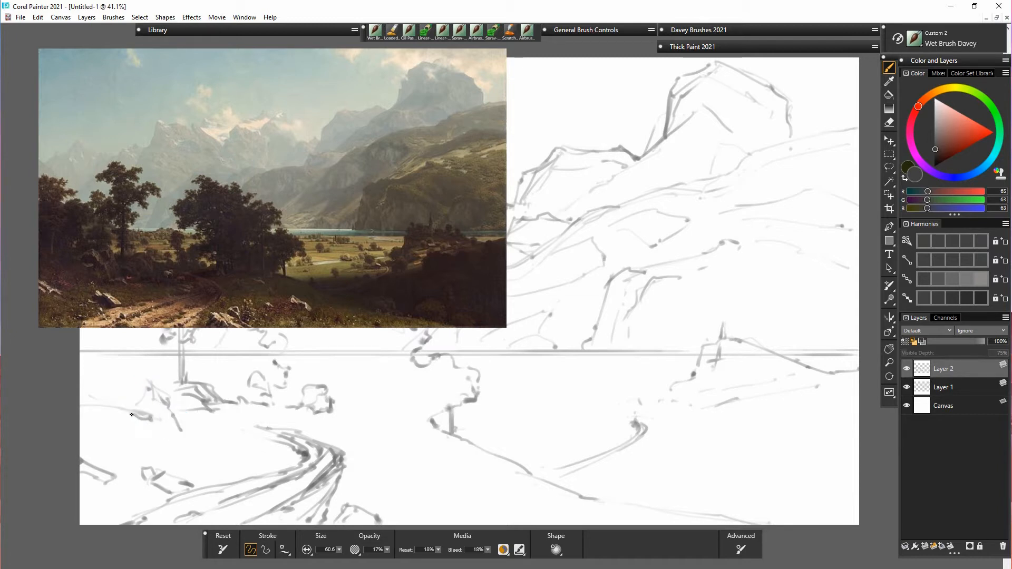
pyautogui.moveTo(208, 433)
pyautogui.mouseDown()
pyautogui.moveTo(182, 431)
pyautogui.moveTo(265, 438)
pyautogui.moveTo(180, 423)
pyautogui.moveTo(176, 406)
pyautogui.moveTo(248, 418)
pyautogui.moveTo(224, 404)
pyautogui.mouseUp()
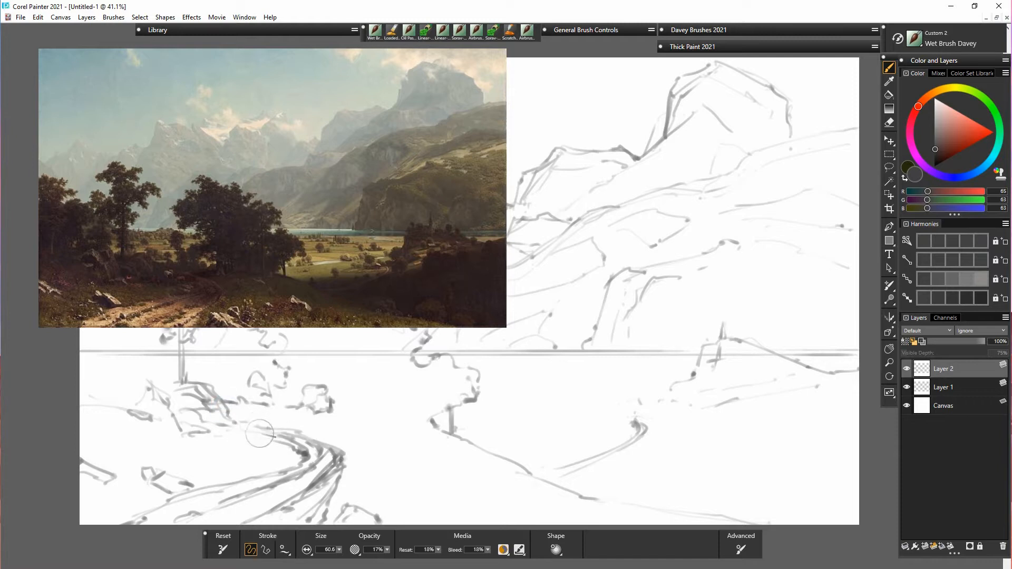
# Step: Reinforce the outer edge of the path's bend and add small rocks on the ground to its right
pyautogui.moveTo(306, 425)
pyautogui.mouseDown()
pyautogui.moveTo(237, 412)
pyautogui.moveTo(313, 413)
pyautogui.moveTo(273, 411)
pyautogui.moveTo(298, 420)
pyautogui.moveTo(284, 427)
pyautogui.moveTo(290, 407)
pyautogui.moveTo(310, 428)
pyautogui.moveTo(256, 420)
pyautogui.moveTo(318, 448)
pyautogui.mouseUp()
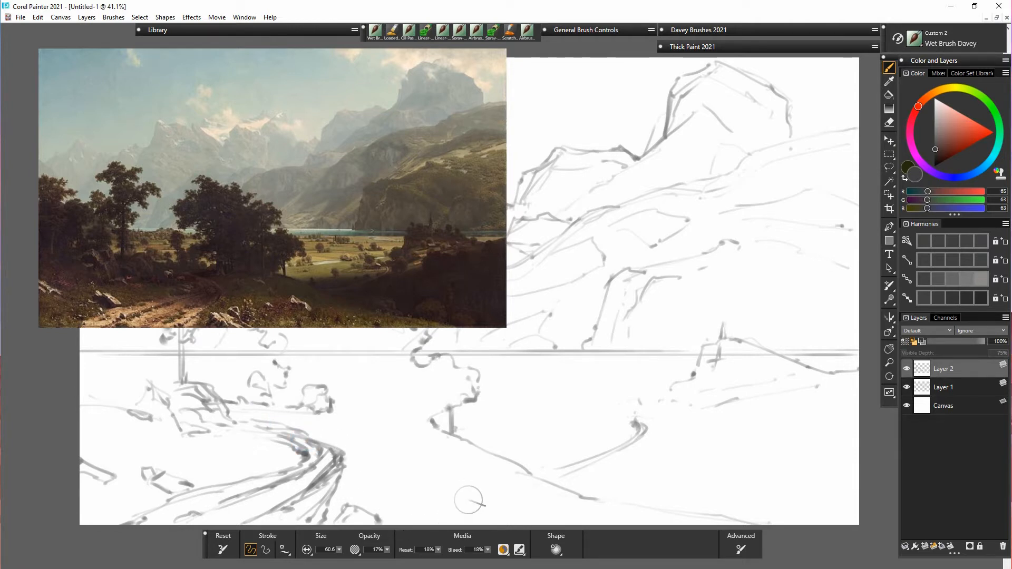
pyautogui.moveTo(263, 473)
pyautogui.mouseDown()
pyautogui.moveTo(287, 461)
pyautogui.moveTo(355, 478)
pyautogui.moveTo(358, 459)
pyautogui.moveTo(316, 439)
pyautogui.moveTo(351, 467)
pyautogui.mouseUp()
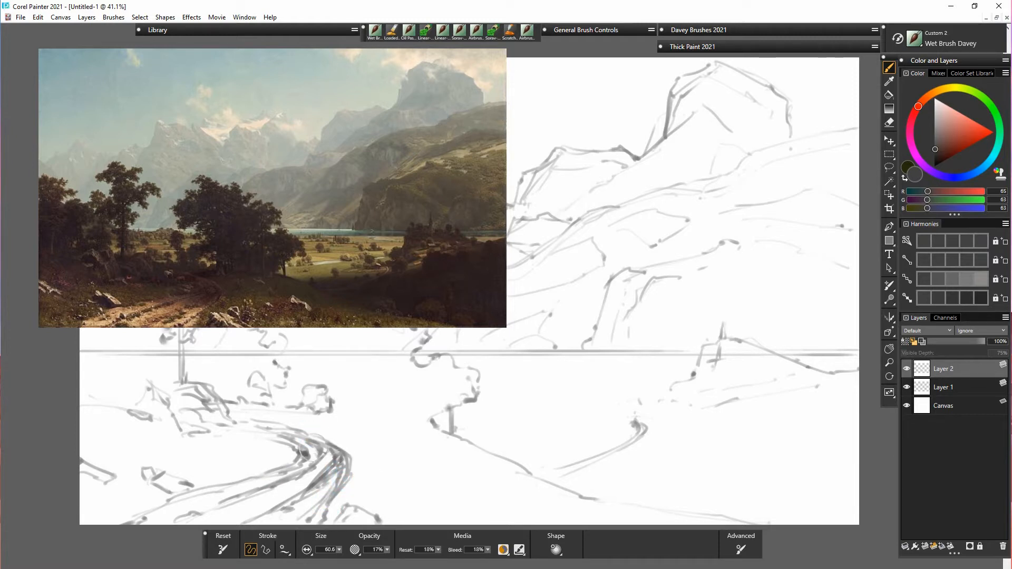
pyautogui.moveTo(341, 453)
pyautogui.mouseDown()
pyautogui.moveTo(331, 505)
pyautogui.moveTo(383, 523)
pyautogui.moveTo(372, 508)
pyautogui.moveTo(427, 493)
pyautogui.moveTo(497, 503)
pyautogui.mouseUp()
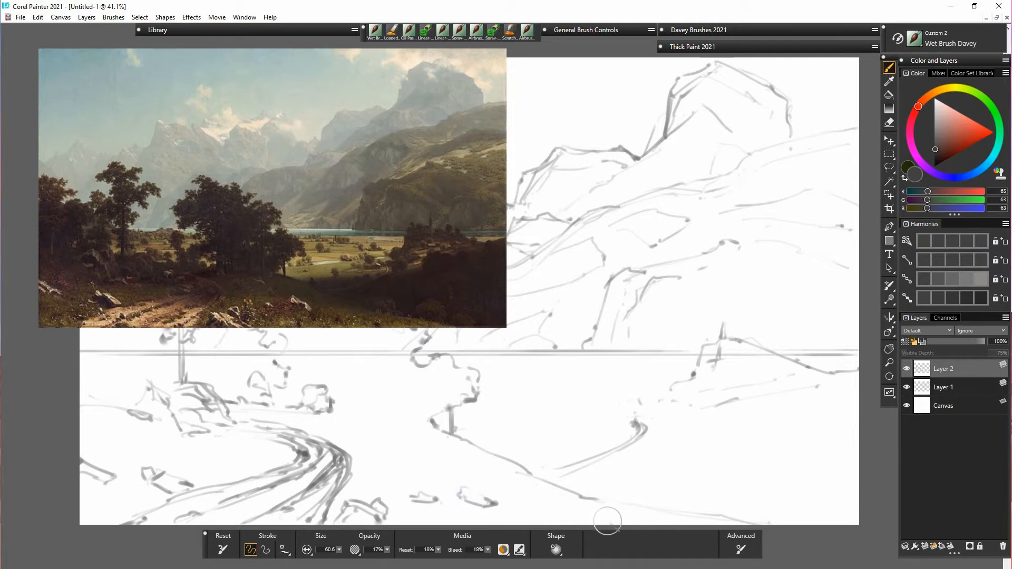
# Step: On Layer 2, build up the curved edge bending back across the meadow and draw flat field lines behind it
pyautogui.click(906, 369)
pyautogui.click(905, 369)
pyautogui.click(939, 371)
pyautogui.moveTo(515, 462); pyautogui.dragTo(614, 439)
pyautogui.moveTo(538, 469)
pyautogui.mouseDown()
pyautogui.moveTo(645, 433)
pyautogui.moveTo(569, 424)
pyautogui.moveTo(635, 417)
pyautogui.mouseUp()
pyautogui.moveTo(629, 428); pyautogui.dragTo(568, 427)
pyautogui.moveTo(560, 418); pyautogui.dragTo(634, 416)
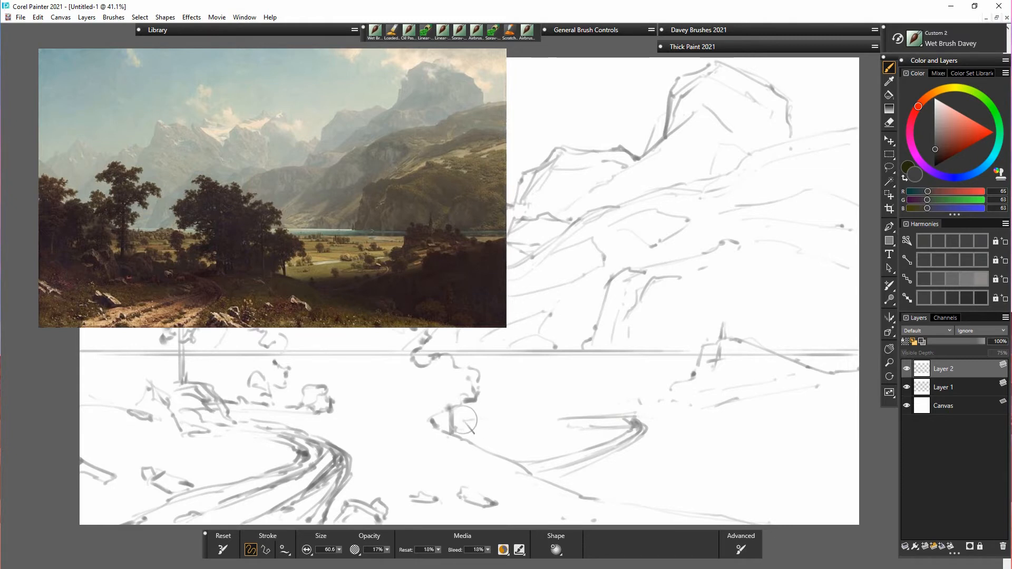
pyautogui.moveTo(456, 420); pyautogui.dragTo(519, 418)
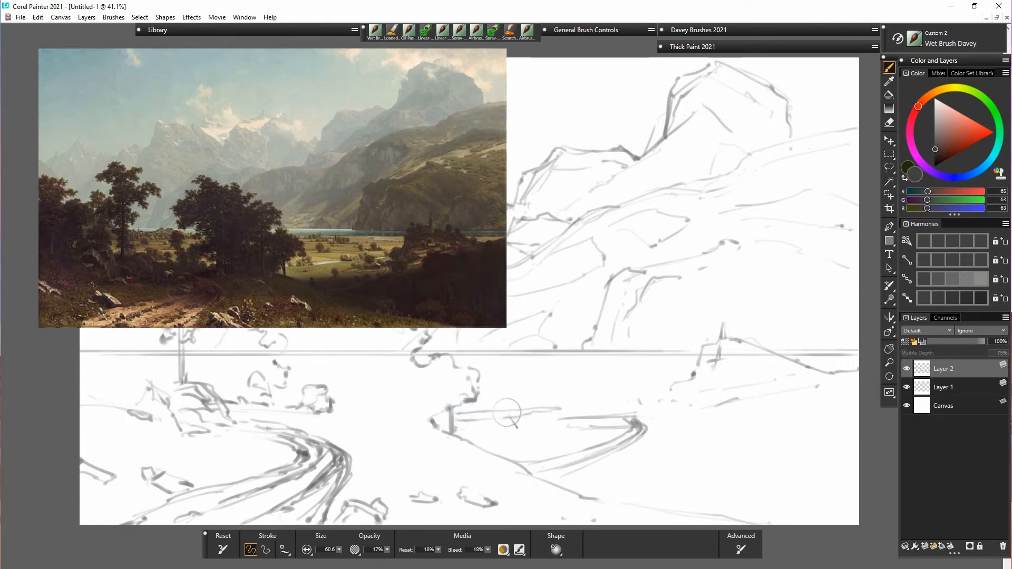
pyautogui.moveTo(445, 419); pyautogui.dragTo(561, 408)
# Step: Dot small round dark shrubs across the meadow between the centre bank and the headland
pyautogui.moveTo(466, 417); pyautogui.dragTo(493, 421)
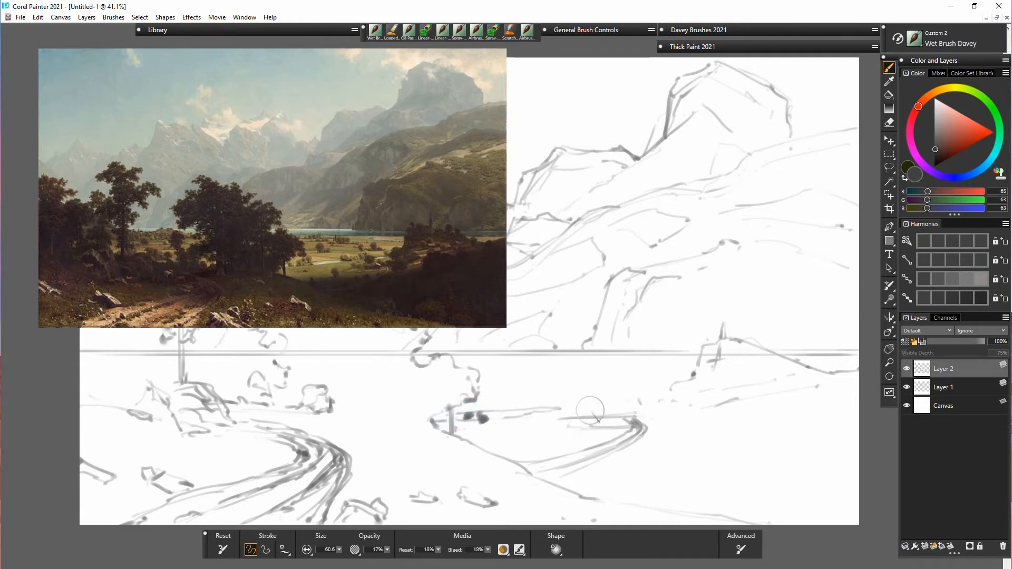
pyautogui.click(536, 430)
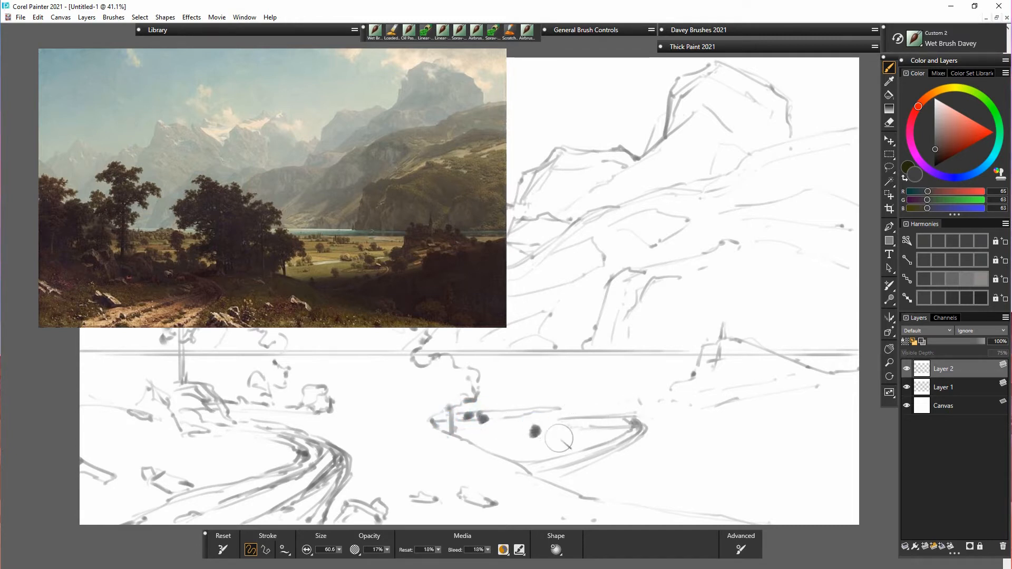
pyautogui.click(597, 416)
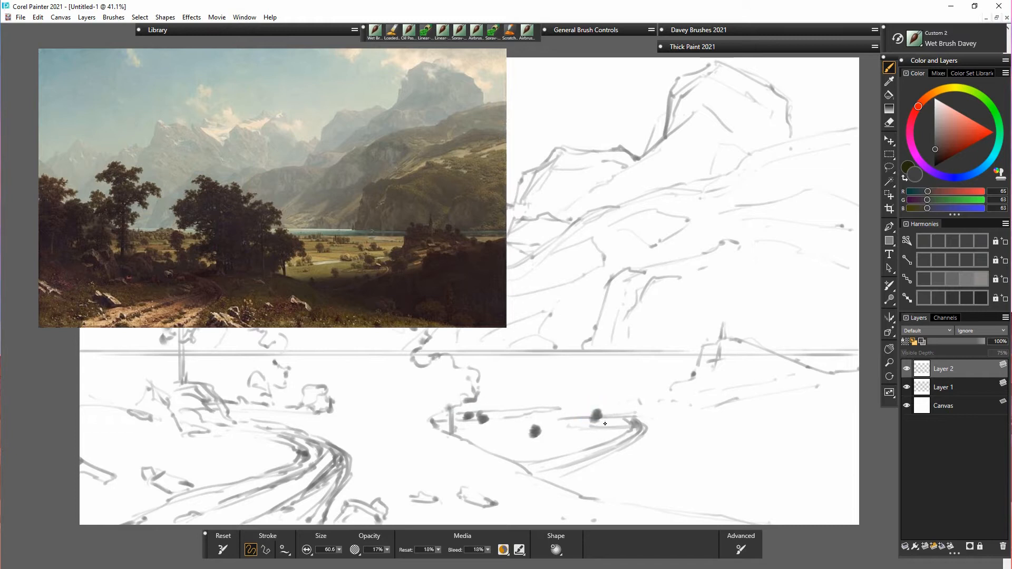
pyautogui.click(559, 404)
pyautogui.click(584, 393)
pyautogui.click(613, 388)
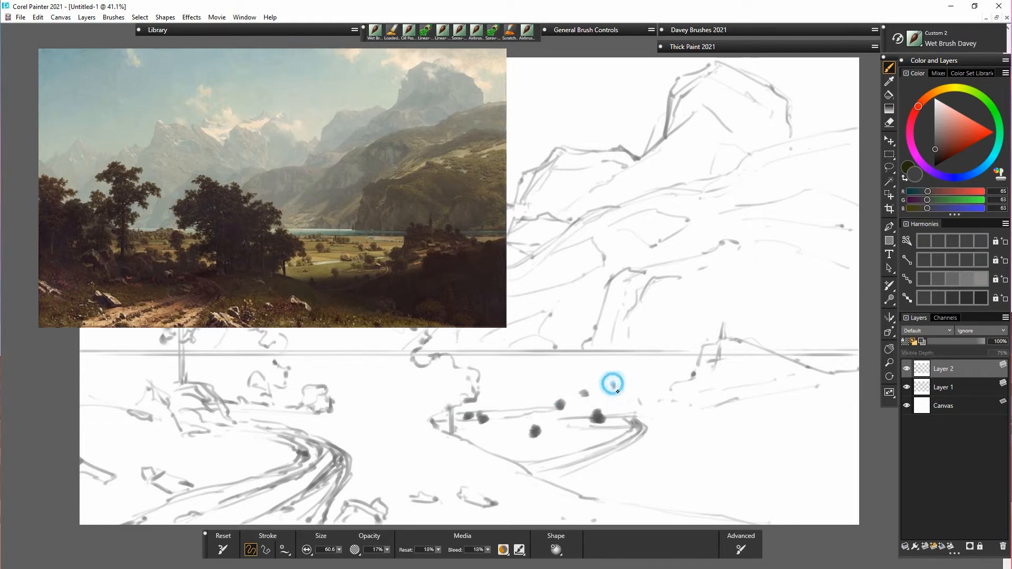
pyautogui.click(619, 383)
pyautogui.click(632, 389)
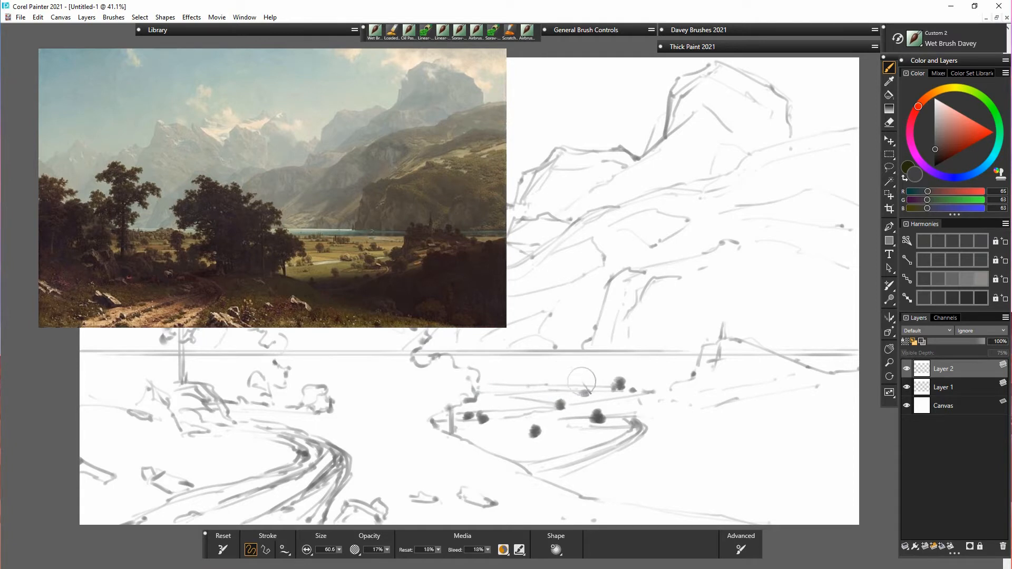
# Step: Add rows of tiny distant bushes just below the waterline at the far side of the meadow
pyautogui.click(517, 381)
pyautogui.moveTo(534, 367); pyautogui.dragTo(566, 367)
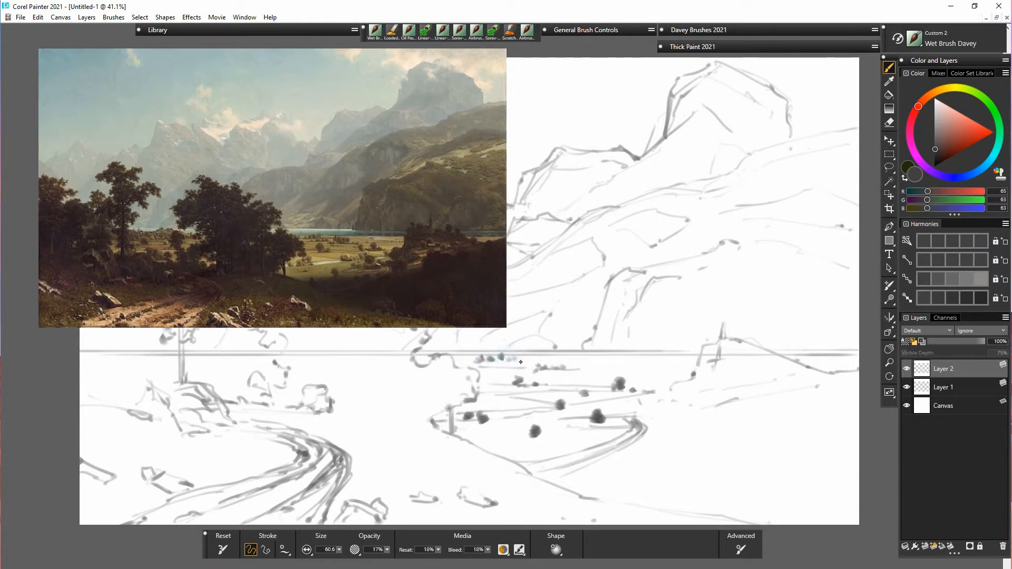
pyautogui.moveTo(475, 361); pyautogui.dragTo(537, 362)
pyautogui.click(503, 357)
pyautogui.click(509, 357)
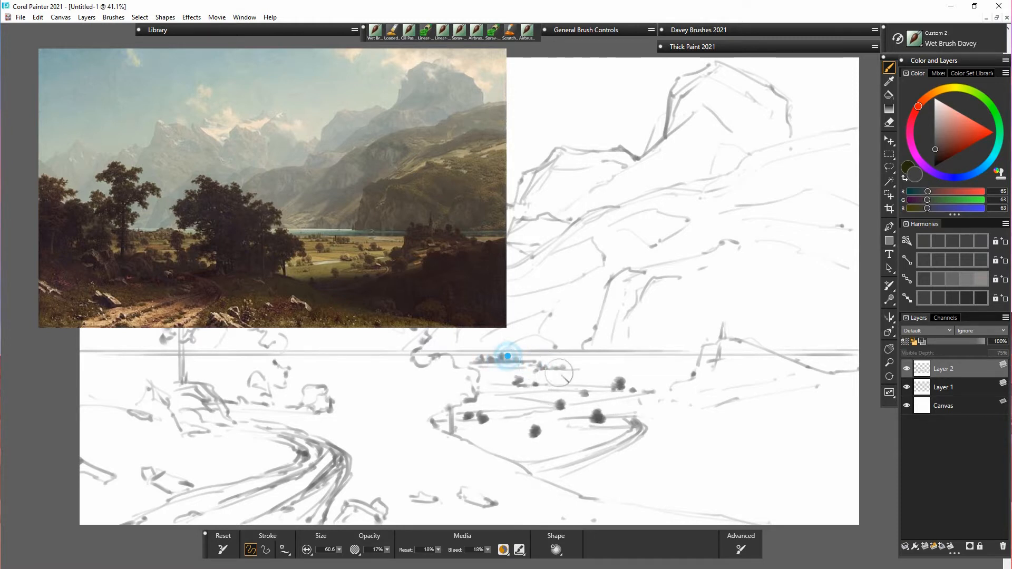
pyautogui.click(542, 362)
pyautogui.click(550, 362)
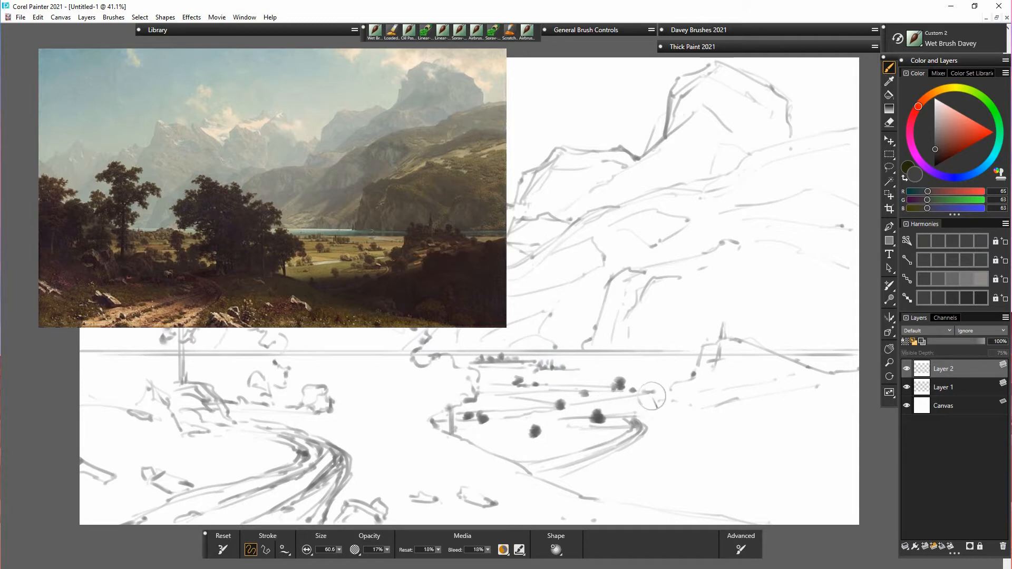
# Step: Thicken the shrubs in the meadow's middle distance and add faint marks along the shore beside the headland
pyautogui.click(620, 376)
pyautogui.click(633, 388)
pyautogui.click(585, 392)
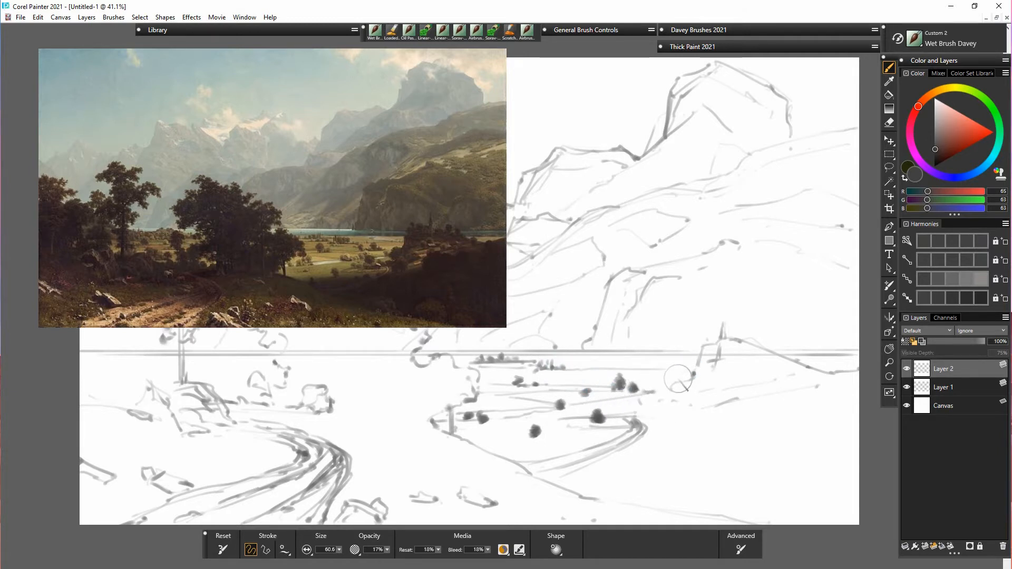
pyautogui.moveTo(609, 364); pyautogui.dragTo(691, 372)
pyautogui.click(664, 370)
pyautogui.click(640, 367)
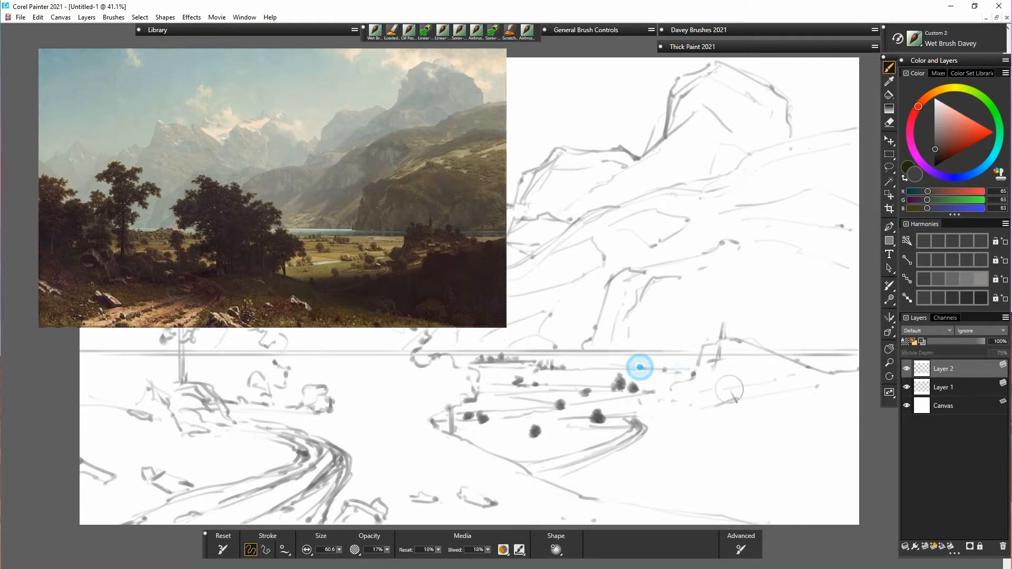
# Step: Place small dark bushes along the headland's ridge and at its left foot
pyautogui.click(754, 344)
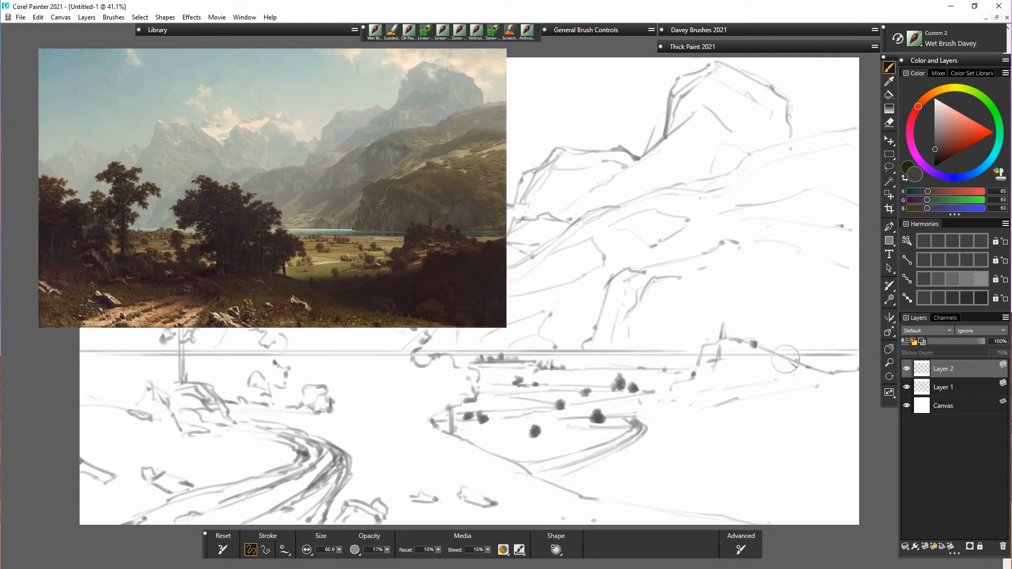
pyautogui.moveTo(769, 348); pyautogui.dragTo(786, 361)
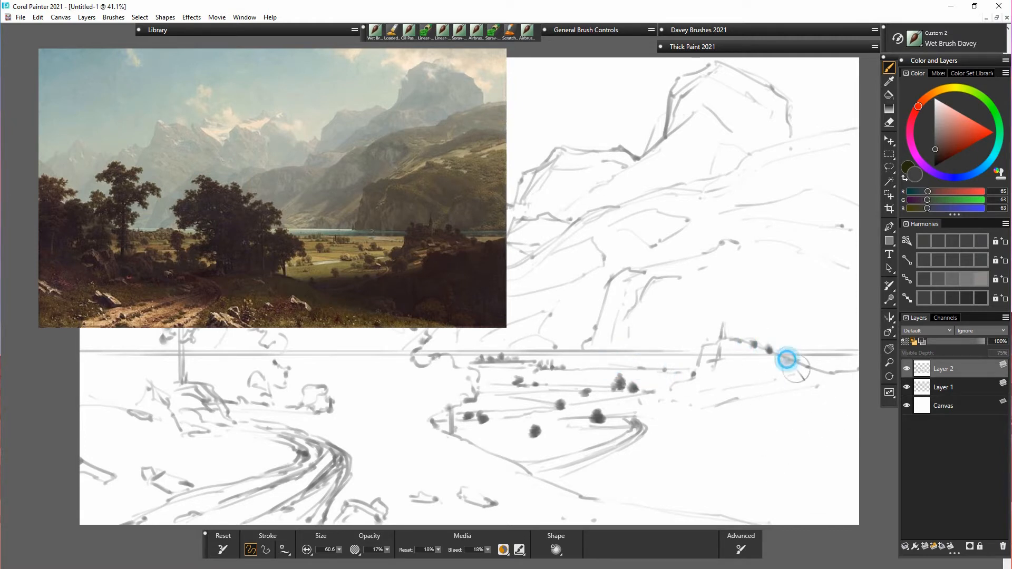
pyautogui.click(705, 341)
pyautogui.moveTo(688, 383); pyautogui.dragTo(667, 388)
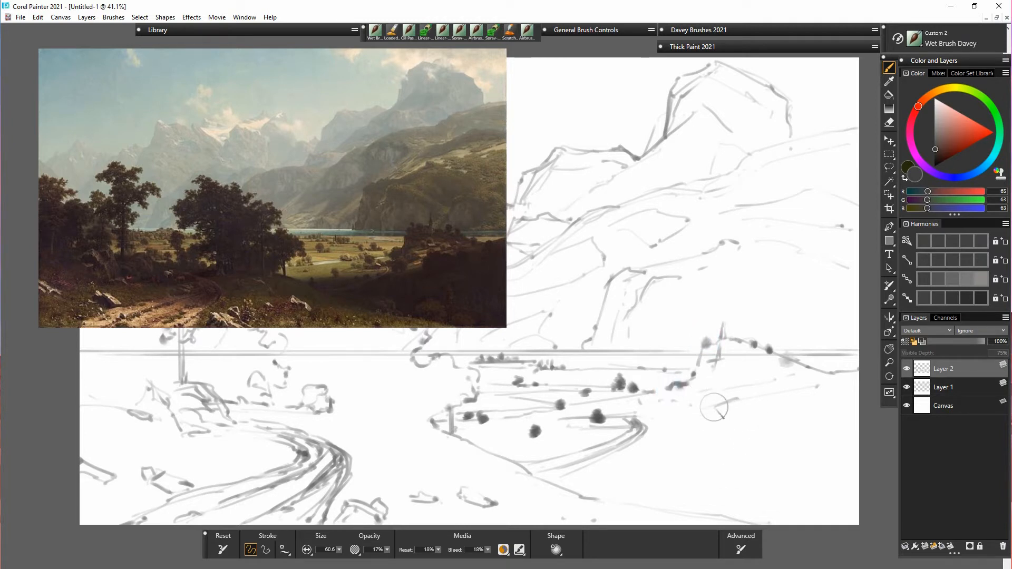
# Step: Enlarge the dark shrub clump in the meadow and add soft round bushes along the base of the headland
pyautogui.click(600, 416)
pyautogui.moveTo(602, 404); pyautogui.dragTo(611, 414)
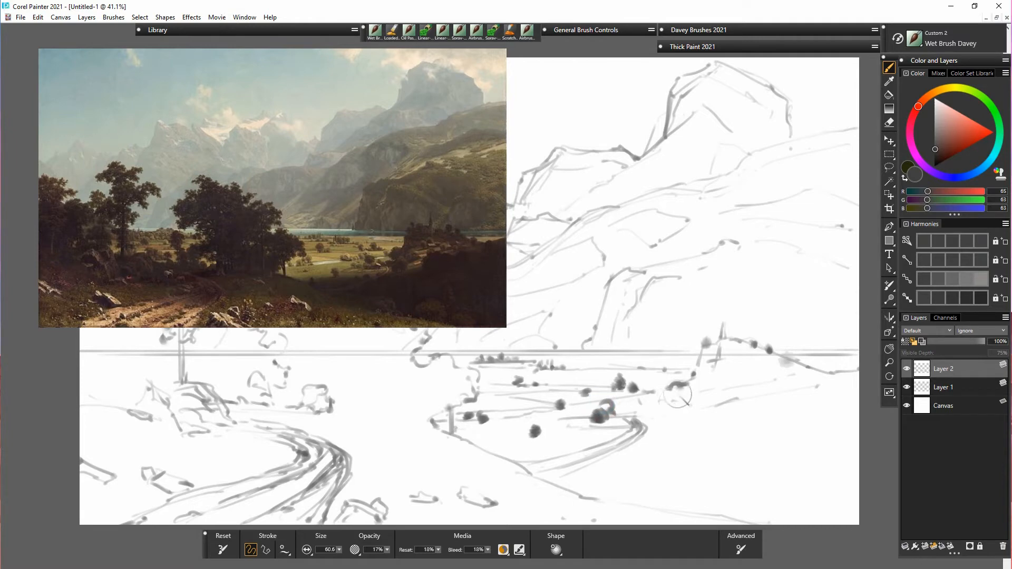
pyautogui.moveTo(677, 393); pyautogui.dragTo(661, 401)
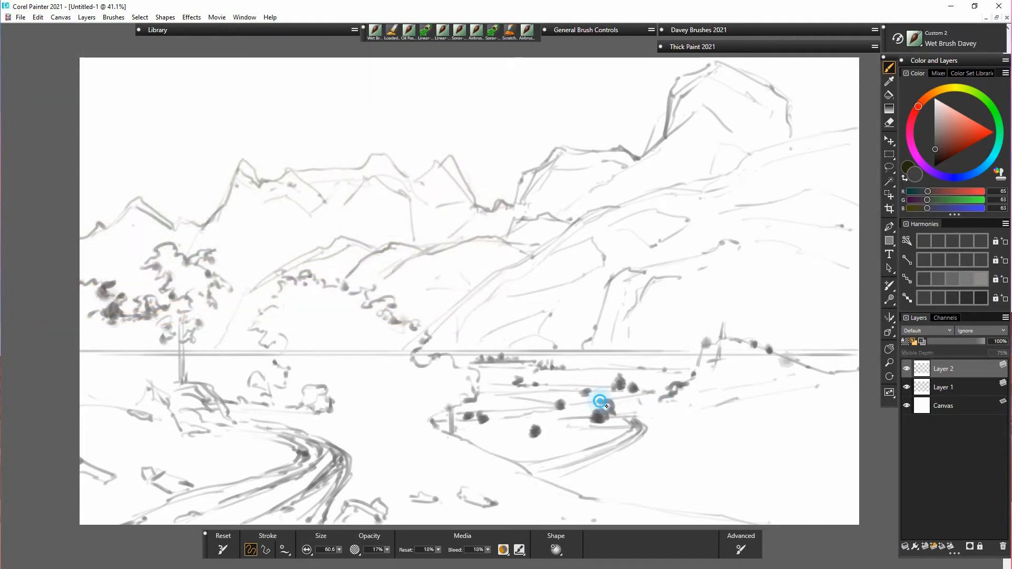
pyautogui.moveTo(601, 403); pyautogui.dragTo(609, 409)
pyautogui.moveTo(677, 410)
pyautogui.mouseDown()
pyautogui.moveTo(659, 413)
pyautogui.moveTo(784, 405)
pyautogui.mouseUp()
# Step: Sketch loose rock and bush outlines along the lower-right foreground slope
pyautogui.moveTo(676, 495)
pyautogui.mouseDown()
pyautogui.moveTo(674, 509)
pyautogui.moveTo(714, 494)
pyautogui.mouseUp()
pyautogui.moveTo(737, 500)
pyautogui.mouseDown()
pyautogui.moveTo(732, 520)
pyautogui.moveTo(735, 497)
pyautogui.moveTo(784, 525)
pyautogui.mouseUp()
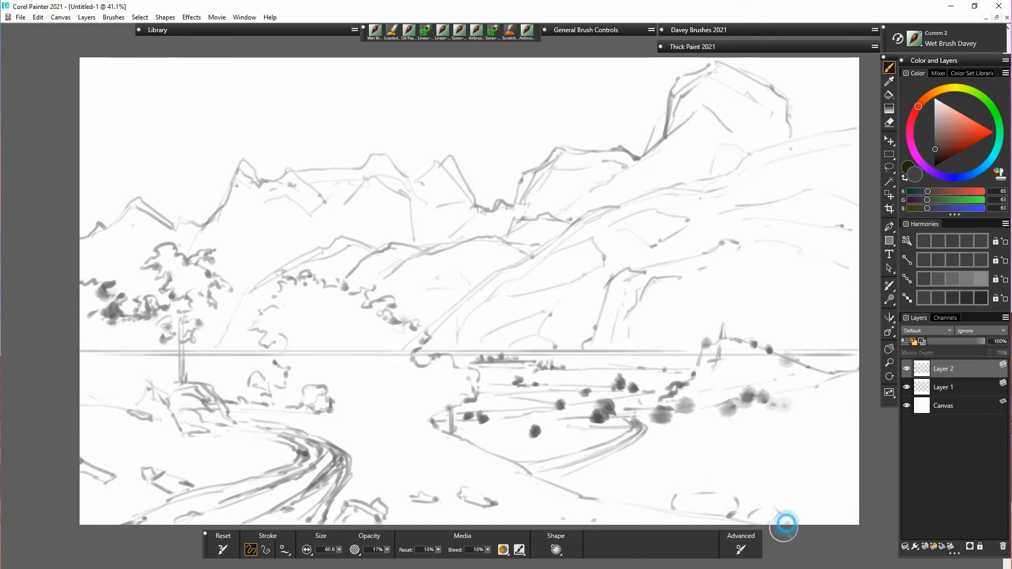
pyautogui.moveTo(618, 492); pyautogui.dragTo(614, 496)
pyautogui.moveTo(637, 494); pyautogui.dragTo(644, 498)
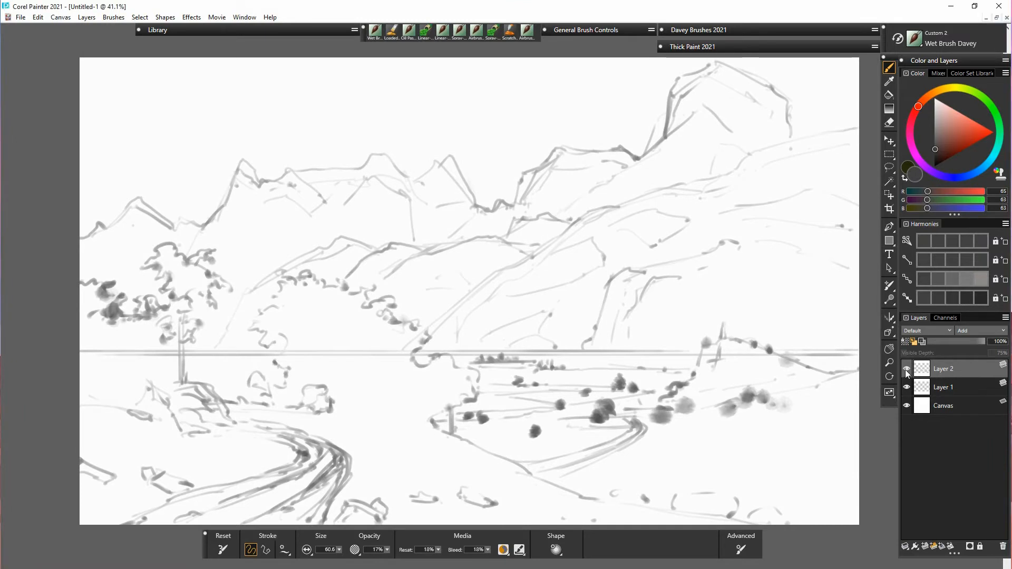
# Step: Toggle the visibility of the two sketch layers to check them and add a new layer directly above the canvas
pyautogui.click(905, 370)
pyautogui.click(907, 371)
pyautogui.click(931, 388)
pyautogui.click(906, 388)
pyautogui.click(906, 387)
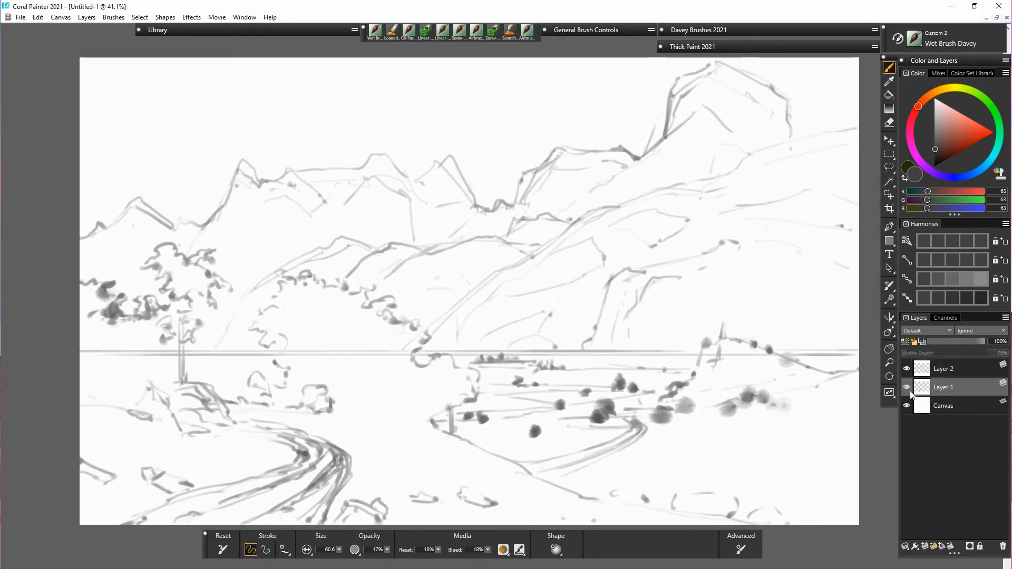
pyautogui.click(958, 411)
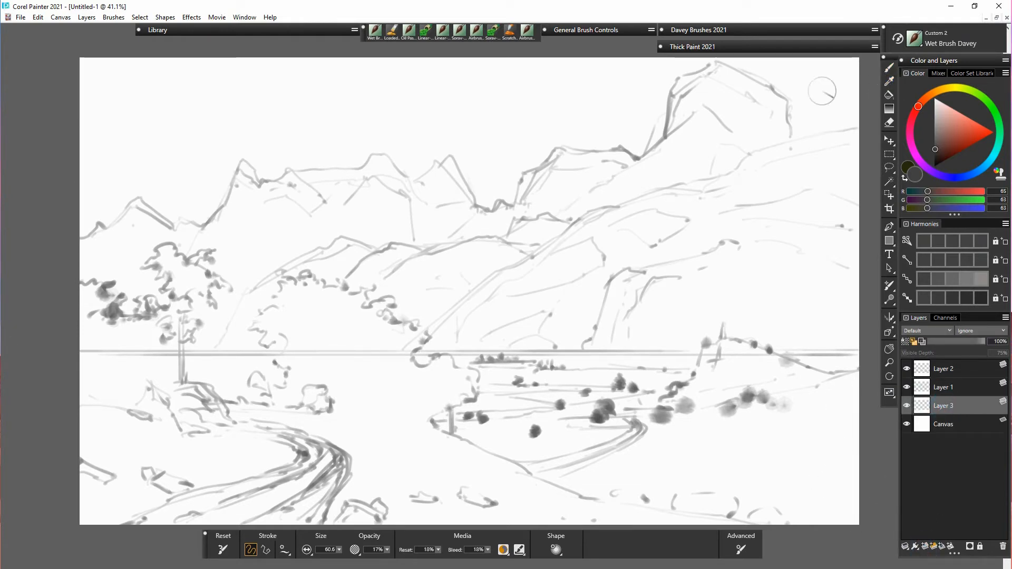
# Step: Wash the upper-left sky in pale blue (RGB 155, 189, 199) with a brush size of 657.4
pyautogui.moveTo(343, 551); pyautogui.dragTo(346, 554)
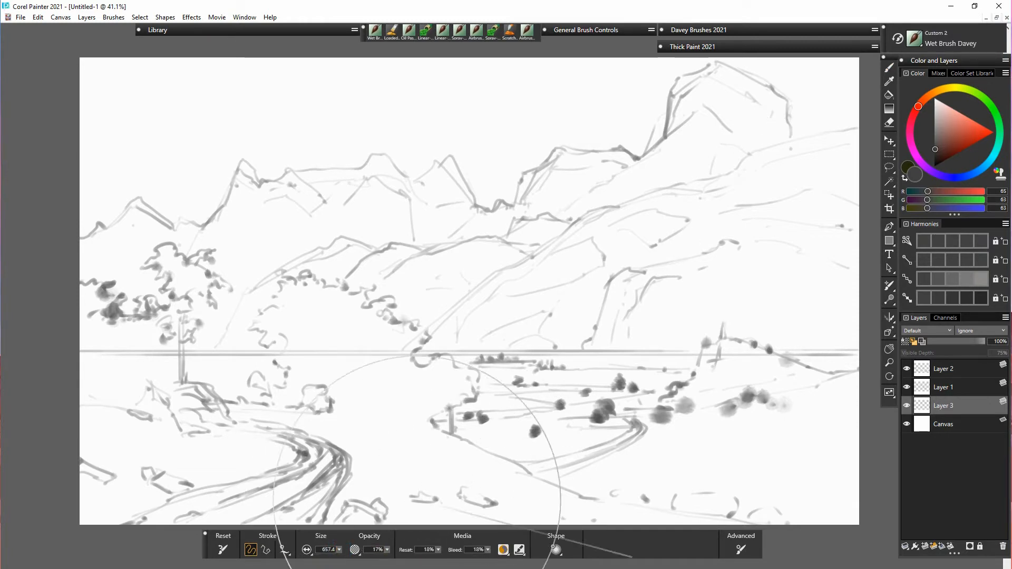
pyautogui.click(983, 153)
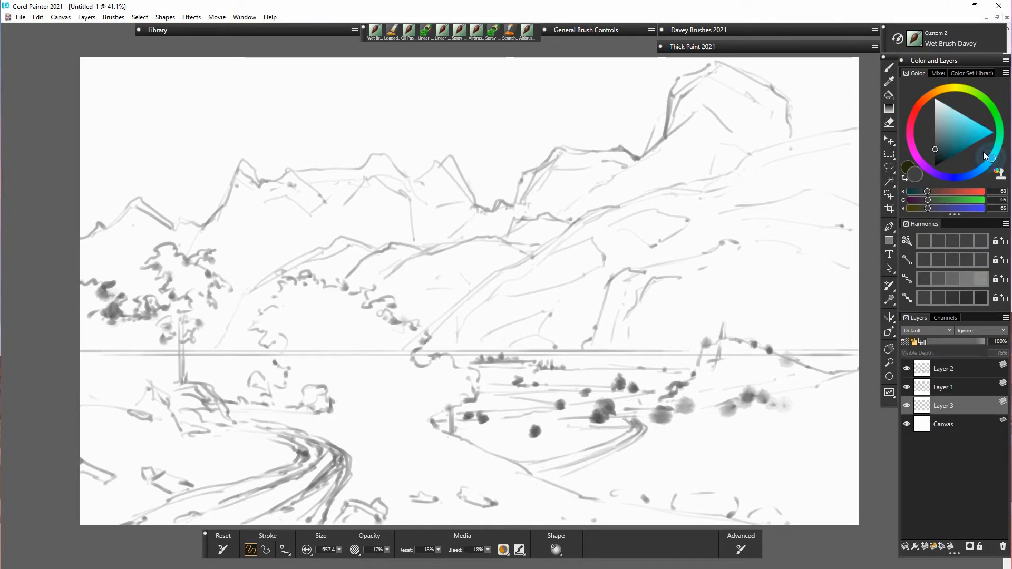
pyautogui.click(944, 119)
pyautogui.click(990, 164)
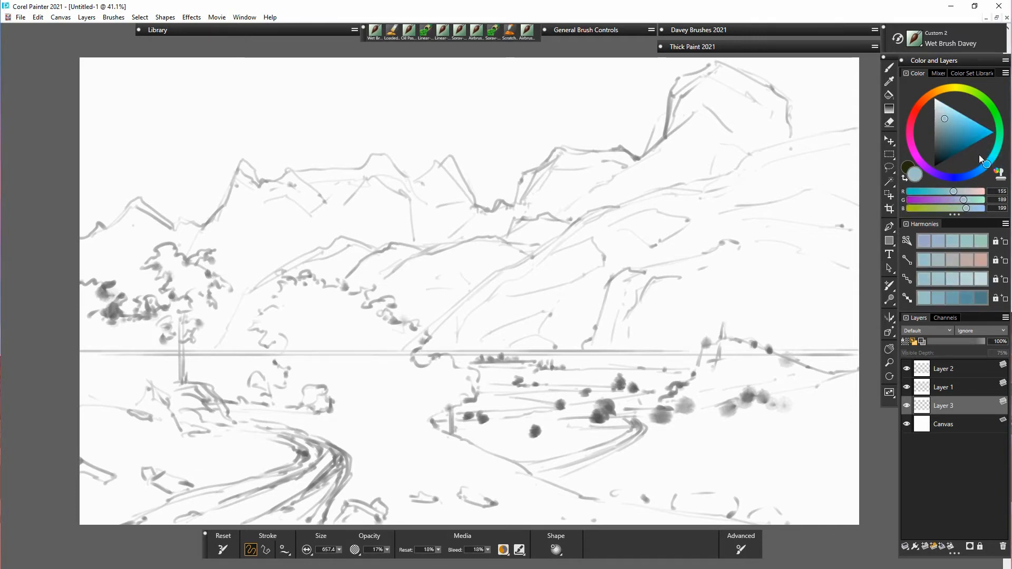
pyautogui.click(944, 120)
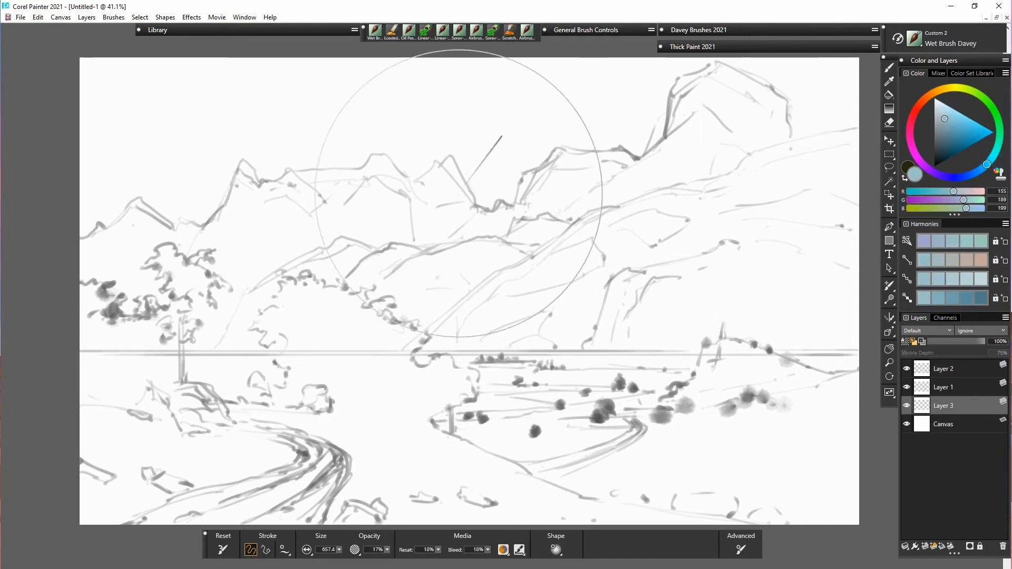
pyautogui.moveTo(125, 79)
pyautogui.mouseDown()
pyautogui.moveTo(239, 90)
pyautogui.moveTo(364, 82)
pyautogui.mouseUp()
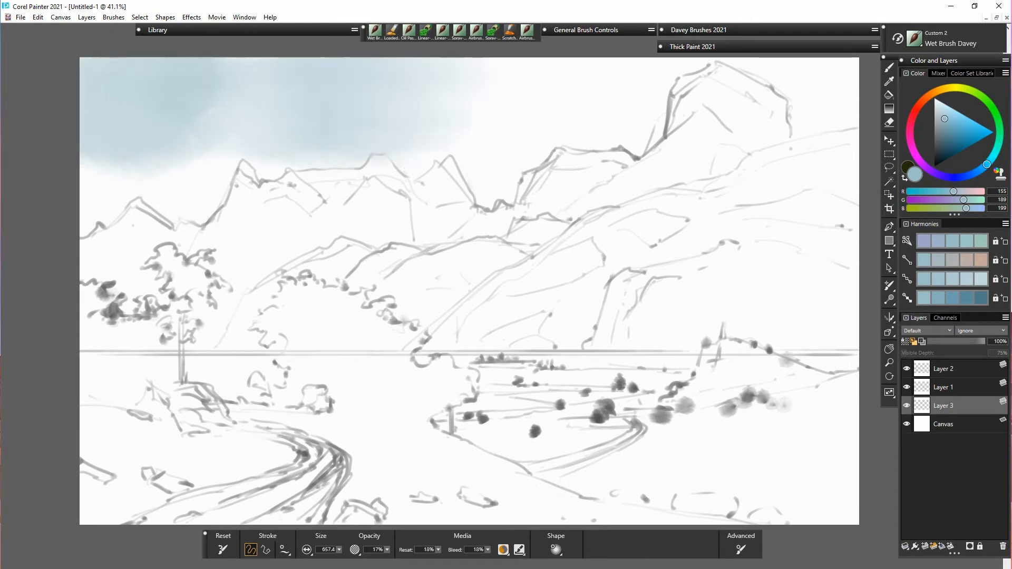
pyautogui.moveTo(106, 182); pyautogui.dragTo(216, 160)
pyautogui.moveTo(106, 171); pyautogui.dragTo(369, 171)
# Step: Extend the pale blue wash across the rest of the sky and over the tall right-hand peak
pyautogui.moveTo(422, 93)
pyautogui.mouseDown()
pyautogui.moveTo(484, 111)
pyautogui.moveTo(548, 105)
pyautogui.mouseUp()
pyautogui.moveTo(316, 147)
pyautogui.mouseDown()
pyautogui.moveTo(323, 160)
pyautogui.moveTo(539, 174)
pyautogui.mouseUp()
pyautogui.moveTo(501, 70); pyautogui.dragTo(632, 79)
pyautogui.moveTo(557, 131)
pyautogui.mouseDown()
pyautogui.moveTo(652, 89)
pyautogui.moveTo(722, 80)
pyautogui.moveTo(722, 89)
pyautogui.mouseUp()
pyautogui.moveTo(824, 100)
pyautogui.mouseDown()
pyautogui.moveTo(834, 77)
pyautogui.moveTo(808, 131)
pyautogui.mouseUp()
pyautogui.moveTo(380, 158); pyautogui.dragTo(316, 132)
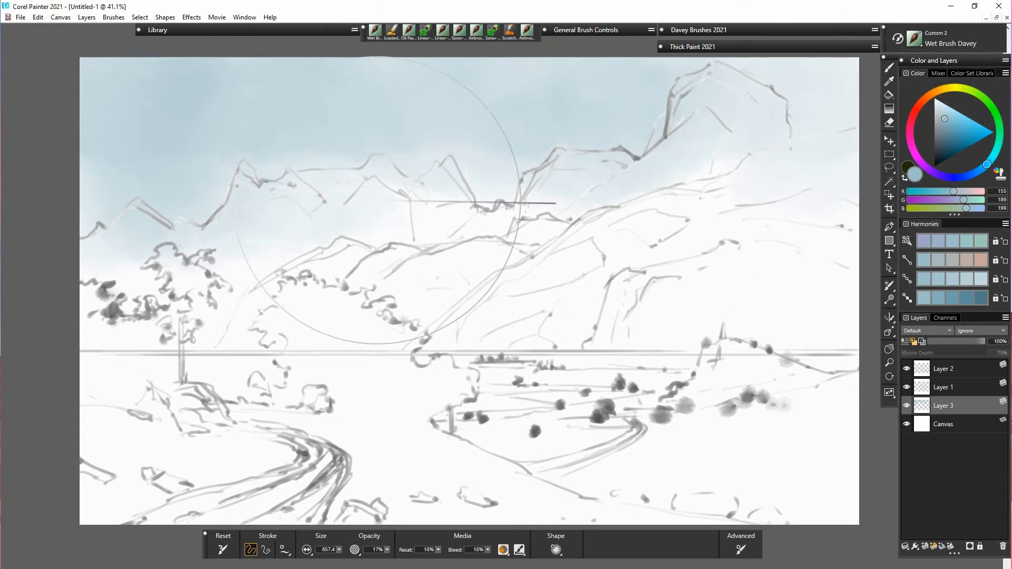
# Step: Deepen the upper sky from the left to the centre with a slightly darker blue (RGB 134, 177, 190)
pyautogui.click(947, 123)
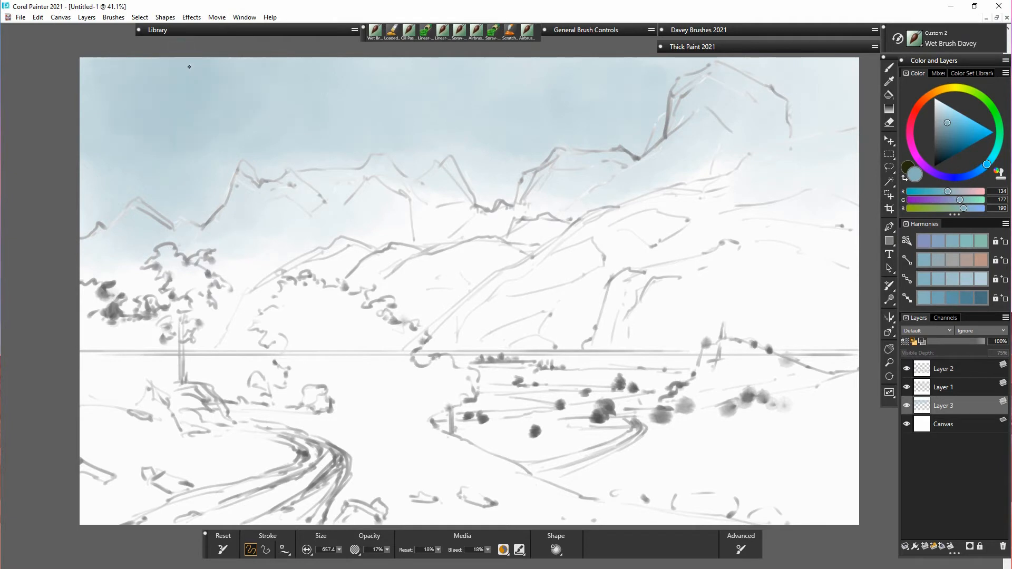
pyautogui.moveTo(136, 63); pyautogui.dragTo(339, 67)
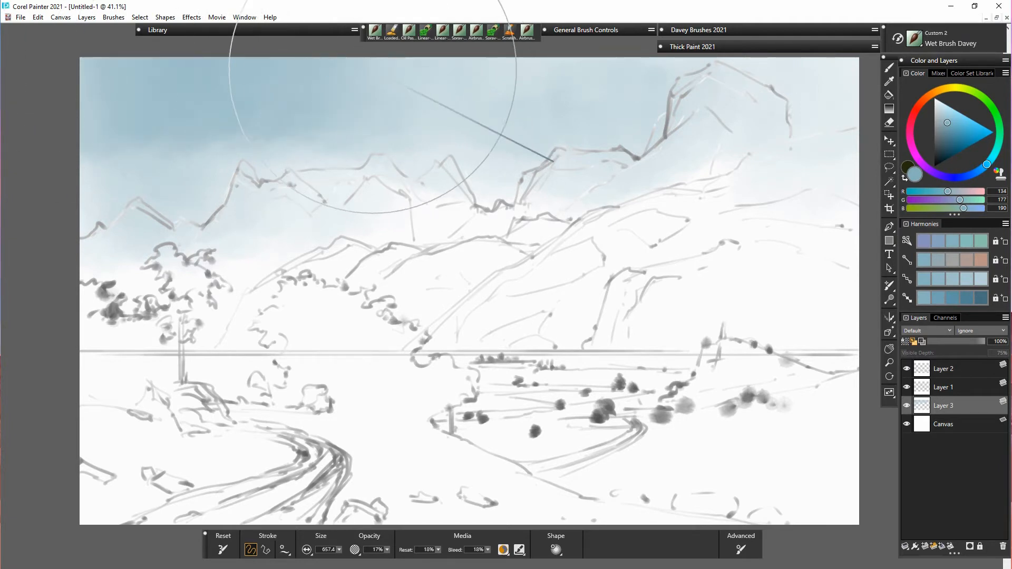
pyautogui.moveTo(435, 68); pyautogui.dragTo(533, 68)
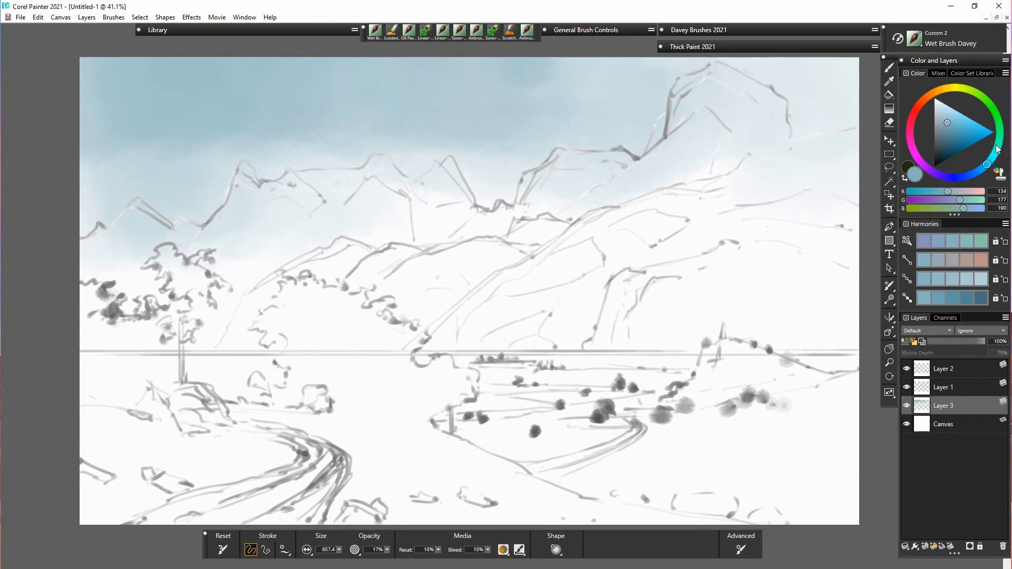
# Step: Wash the mountain area down to the lake horizon in muted grey-green (RGB 152, 172, 164)
pyautogui.moveTo(998, 149); pyautogui.dragTo(1000, 141)
pyautogui.moveTo(940, 123); pyautogui.dragTo(939, 122)
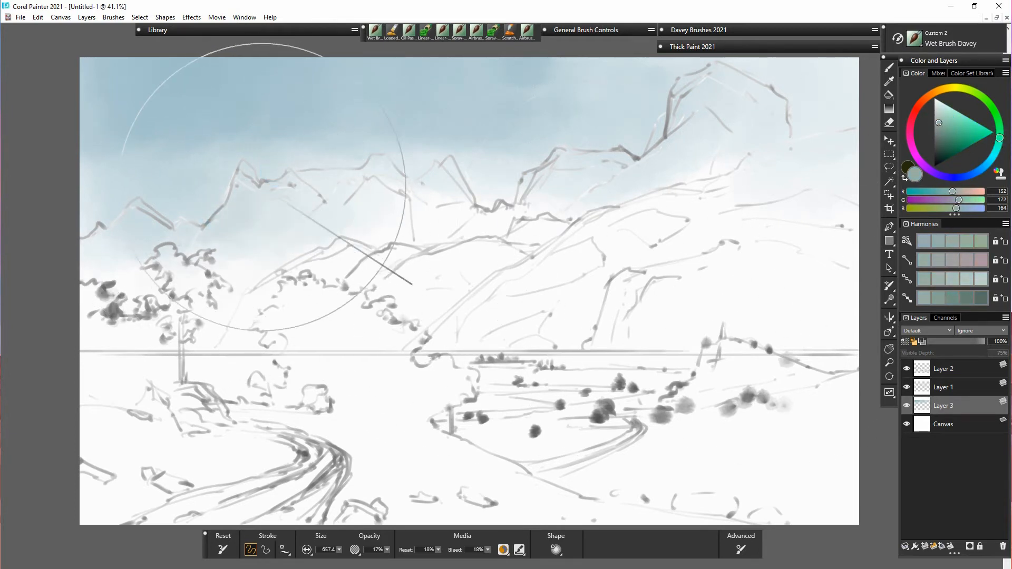
pyautogui.moveTo(258, 191)
pyautogui.mouseDown()
pyautogui.moveTo(206, 228)
pyautogui.moveTo(384, 186)
pyautogui.moveTo(425, 201)
pyautogui.moveTo(478, 197)
pyautogui.moveTo(507, 178)
pyautogui.moveTo(497, 162)
pyautogui.moveTo(592, 180)
pyautogui.moveTo(587, 174)
pyautogui.moveTo(702, 214)
pyautogui.moveTo(820, 156)
pyautogui.moveTo(677, 178)
pyautogui.mouseUp()
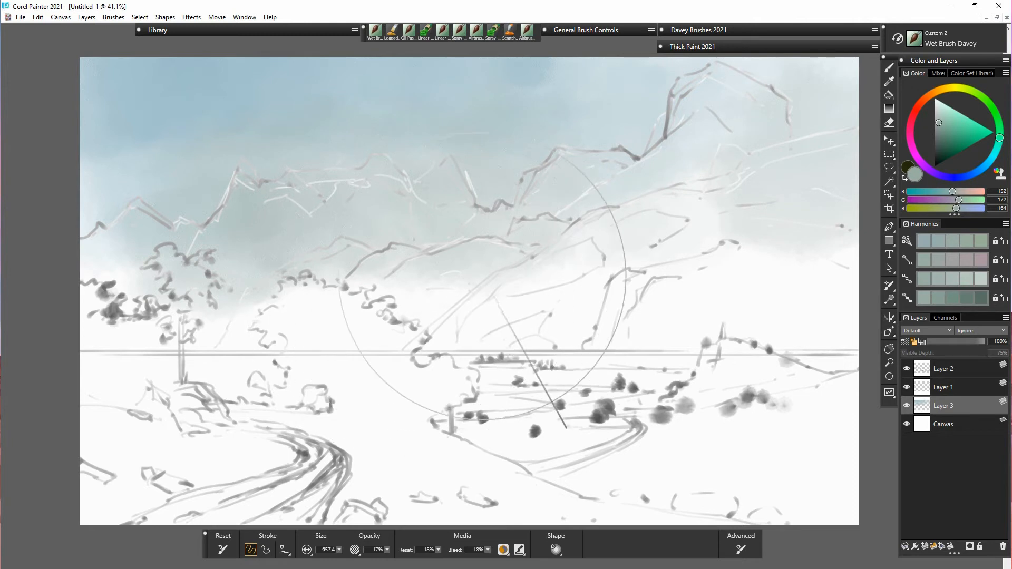
pyautogui.moveTo(152, 257)
pyautogui.mouseDown()
pyautogui.moveTo(186, 273)
pyautogui.moveTo(320, 286)
pyautogui.moveTo(612, 260)
pyautogui.moveTo(745, 275)
pyautogui.moveTo(822, 263)
pyautogui.mouseUp()
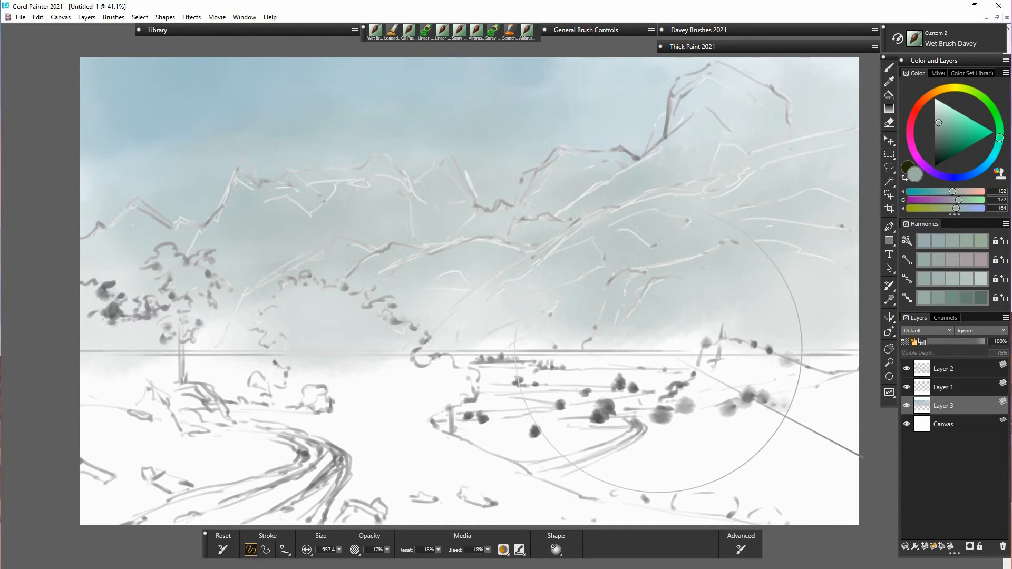
# Step: Glaze the mountains and lower sky with lighter greens up to RGB 213, 217, 199, and blend sampled sky blue into the upper sky
pyautogui.moveTo(941, 120); pyautogui.dragTo(938, 117)
pyautogui.click(993, 109)
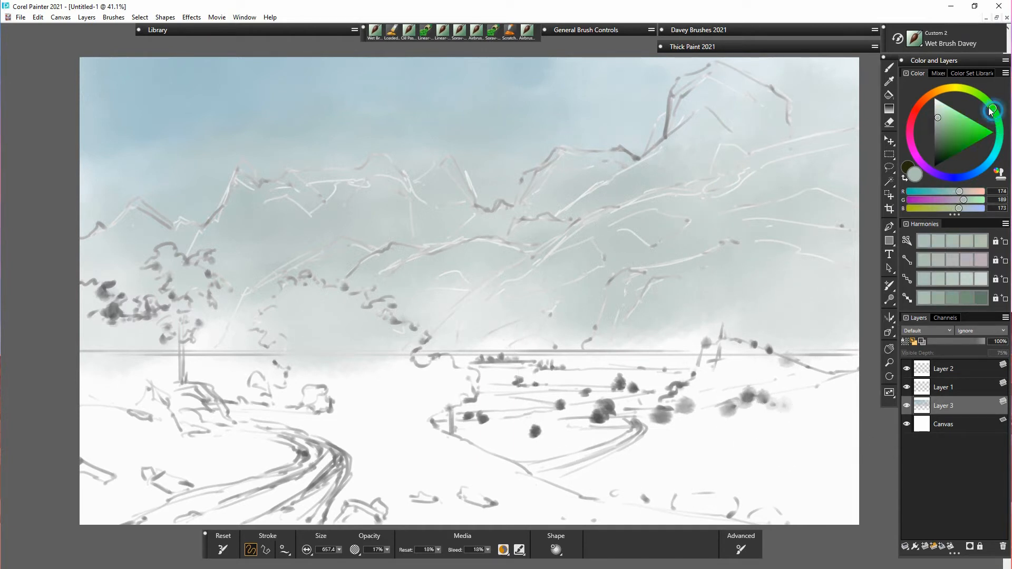
pyautogui.moveTo(479, 182); pyautogui.dragTo(505, 212)
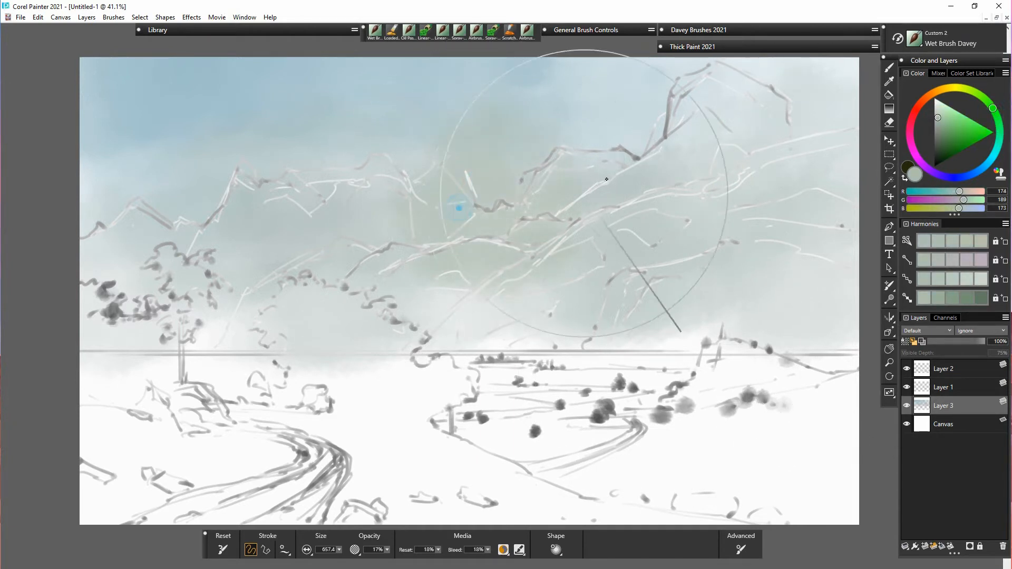
pyautogui.moveTo(938, 117); pyautogui.dragTo(968, 119)
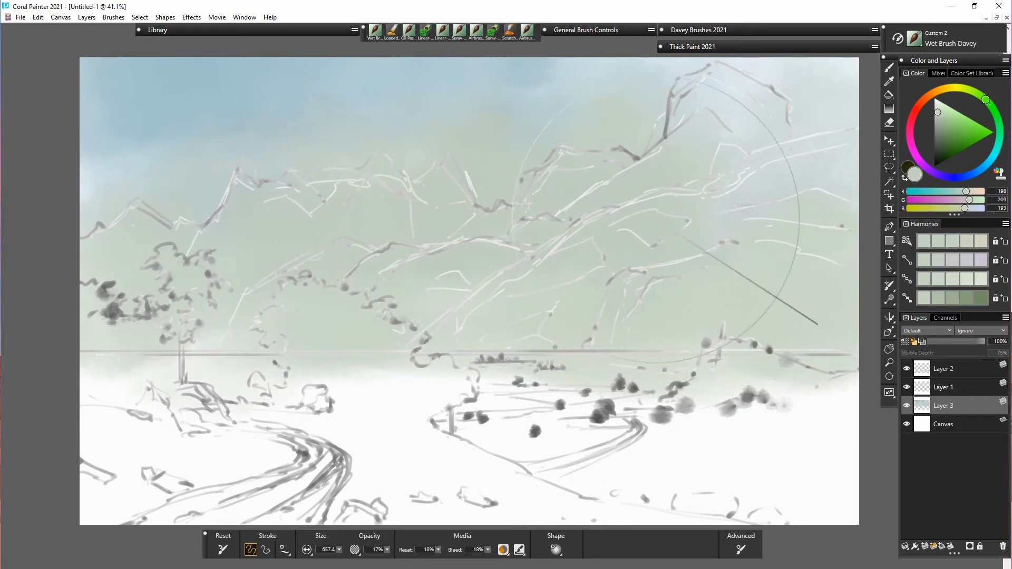
pyautogui.click(967, 90)
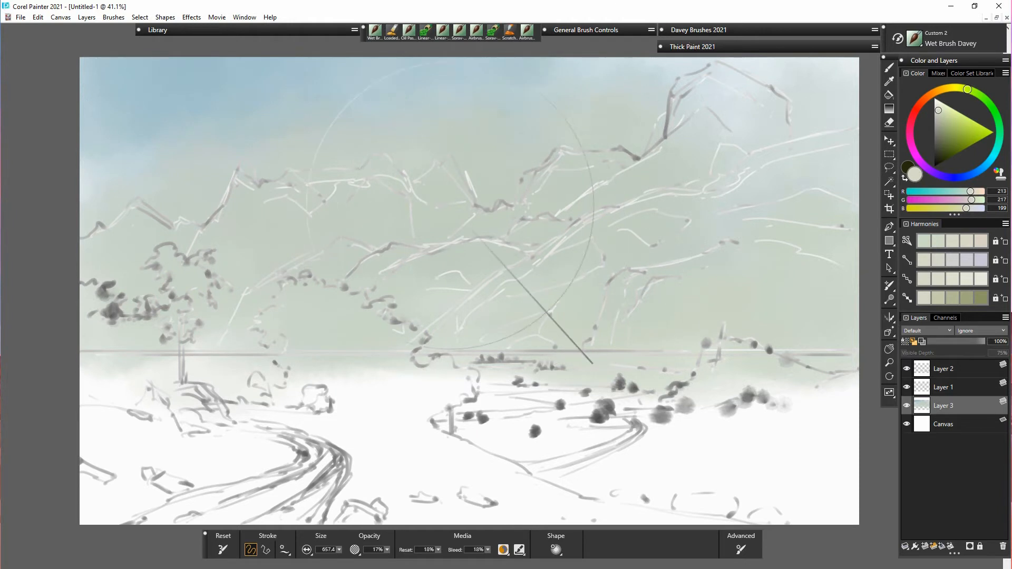
pyautogui.keyDown('alt'); pyautogui.click(201, 86); pyautogui.keyUp('alt')
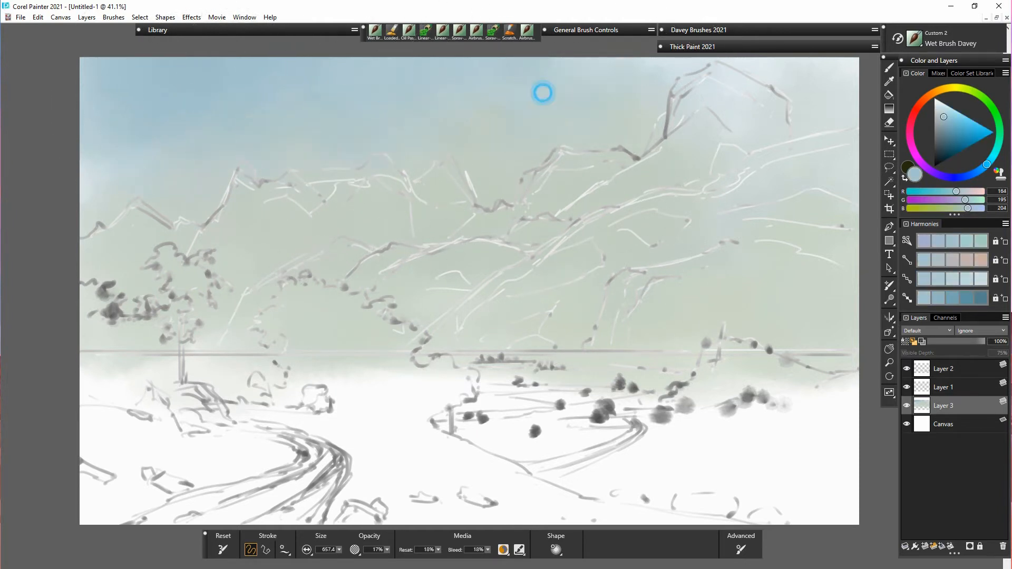
# Step: Turn off the brush's dab stencil, reduce its size to 169.2, and add a new layer above the sky wash layer
pyautogui.click(521, 552)
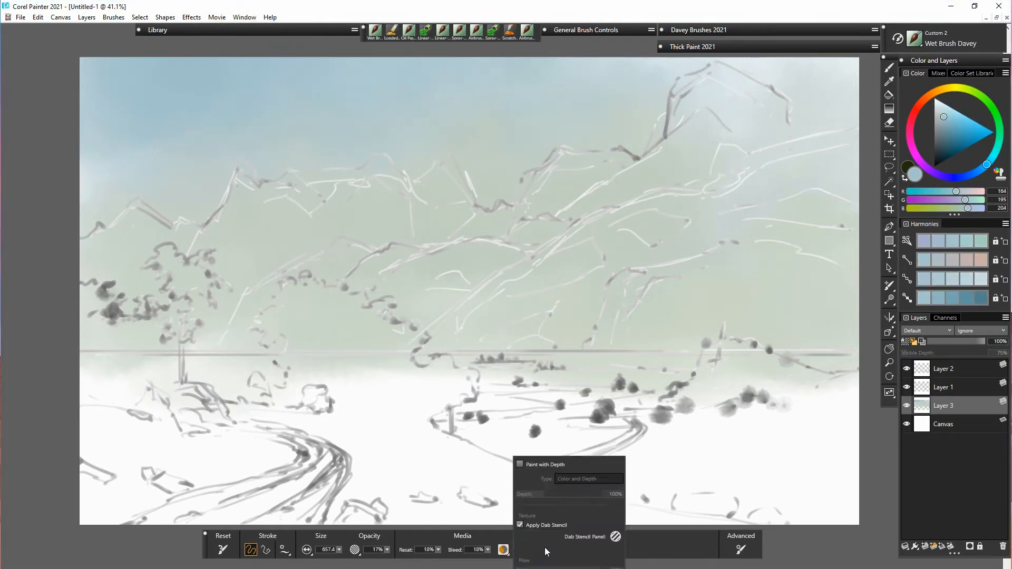
pyautogui.click(520, 524)
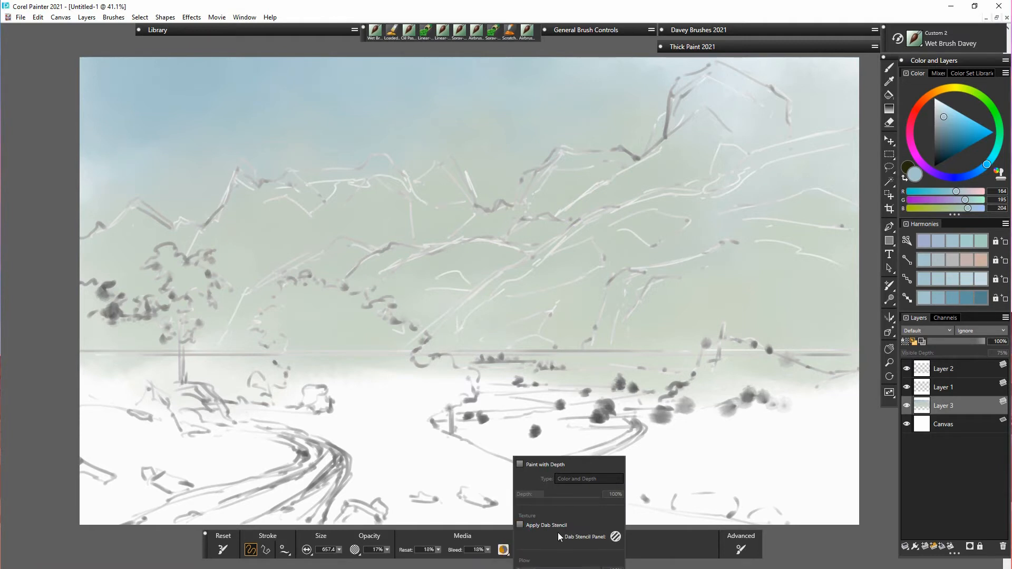
pyautogui.click(339, 550)
pyautogui.moveTo(372, 561); pyautogui.dragTo(367, 561)
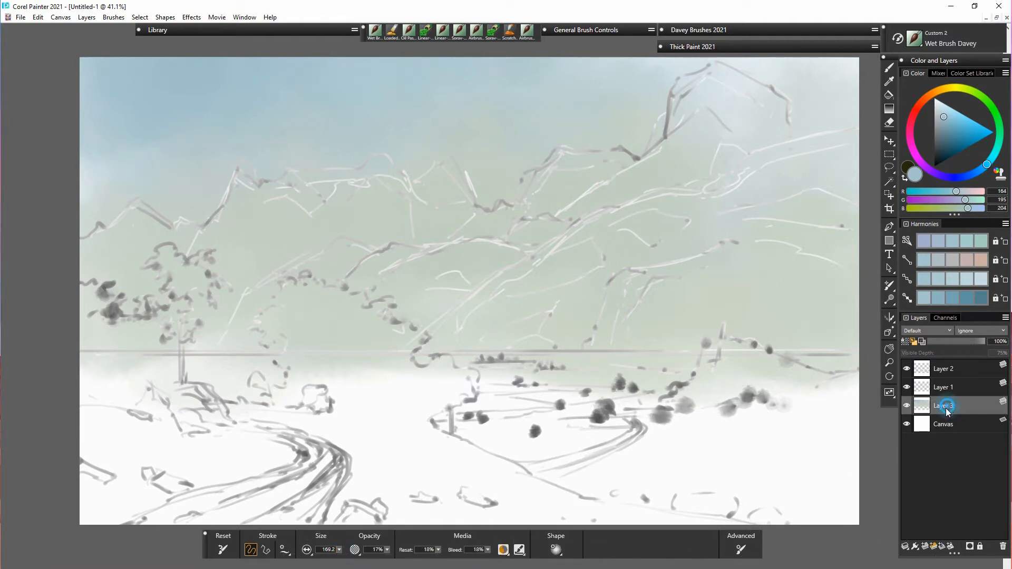
pyautogui.click(925, 548)
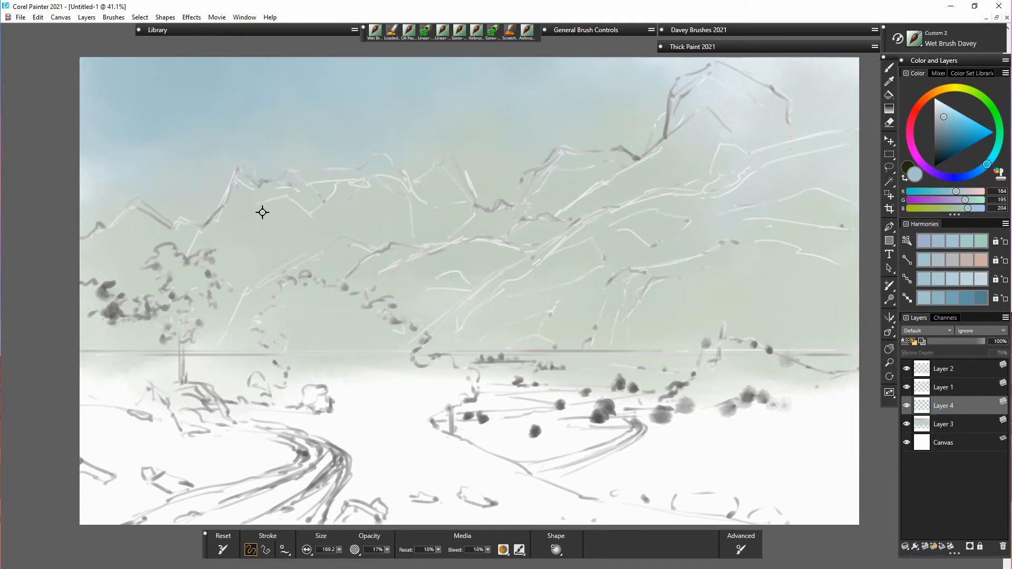
# Step: Block in the far-left mountains behind the tree with flat grey (RGB 175, 183, 175)
pyautogui.keyDown('alt'); pyautogui.click(244, 243); pyautogui.keyUp('alt')
pyautogui.click(937, 120)
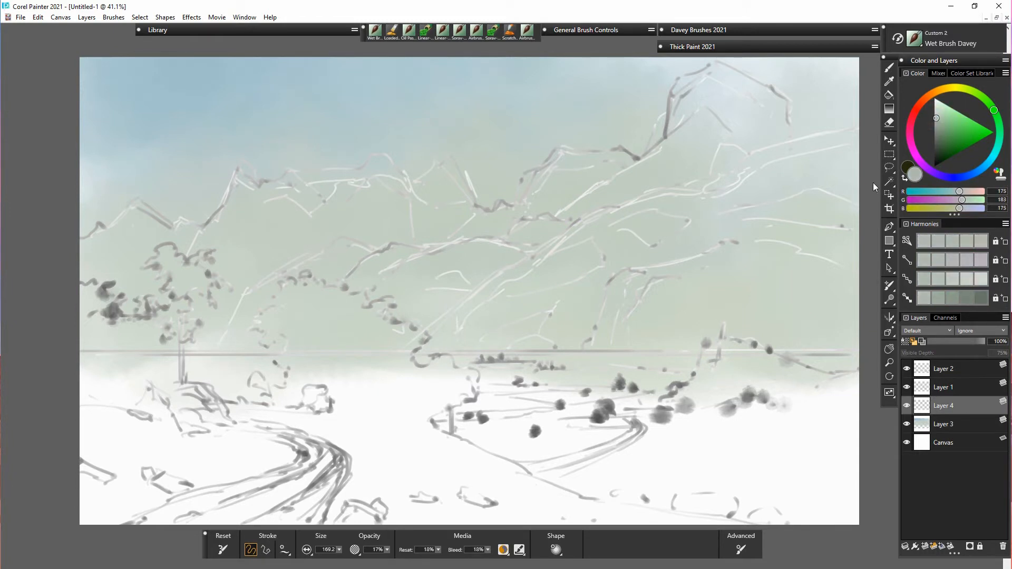
pyautogui.moveTo(243, 216)
pyautogui.mouseDown()
pyautogui.moveTo(239, 190)
pyautogui.moveTo(234, 237)
pyautogui.mouseUp()
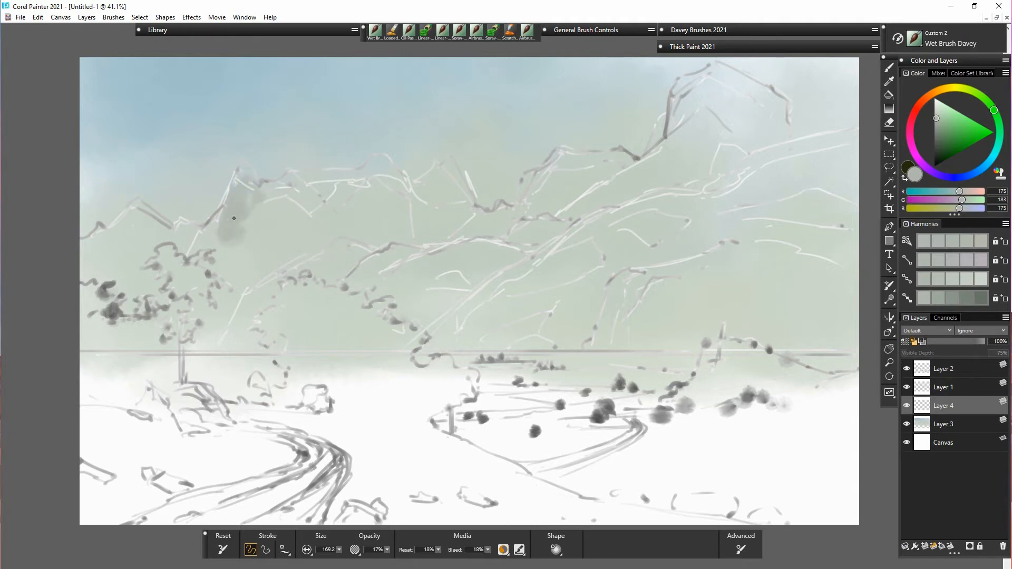
pyautogui.moveTo(93, 249)
pyautogui.mouseDown()
pyautogui.moveTo(121, 240)
pyautogui.moveTo(109, 242)
pyautogui.moveTo(137, 214)
pyautogui.moveTo(150, 215)
pyautogui.moveTo(115, 254)
pyautogui.moveTo(130, 253)
pyautogui.moveTo(152, 279)
pyautogui.moveTo(148, 247)
pyautogui.moveTo(188, 253)
pyautogui.moveTo(186, 233)
pyautogui.moveTo(246, 244)
pyautogui.moveTo(248, 207)
pyautogui.moveTo(244, 278)
pyautogui.mouseUp()
pyautogui.moveTo(196, 309); pyautogui.dragTo(168, 310)
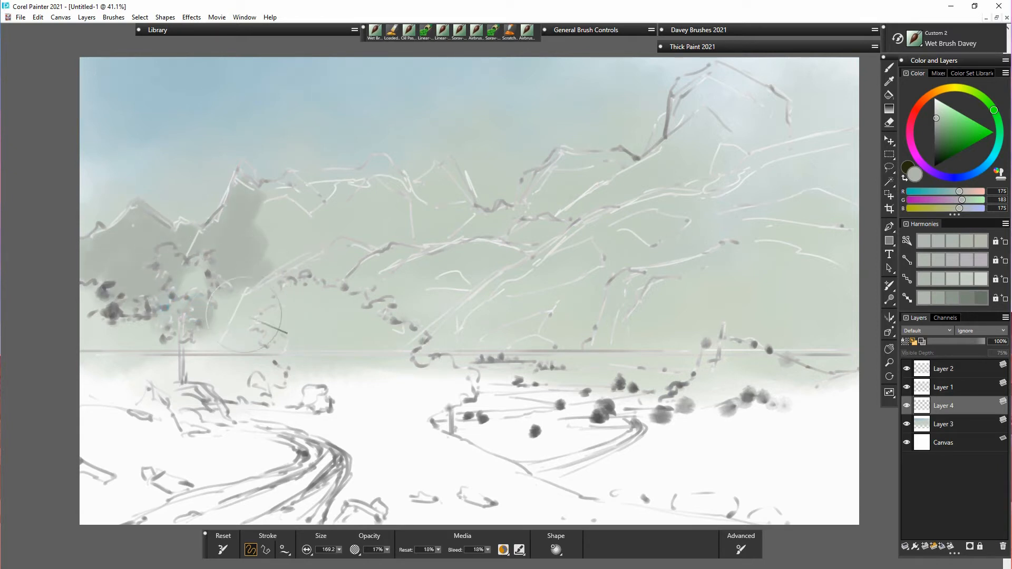
# Step: Fill the tall left peak in the same grey, extending it over its right shoulder and the slope below
pyautogui.moveTo(244, 315)
pyautogui.mouseDown()
pyautogui.moveTo(271, 273)
pyautogui.moveTo(250, 321)
pyautogui.moveTo(285, 279)
pyautogui.moveTo(272, 336)
pyautogui.moveTo(323, 320)
pyautogui.moveTo(243, 317)
pyautogui.moveTo(253, 311)
pyautogui.moveTo(229, 347)
pyautogui.moveTo(273, 341)
pyautogui.moveTo(355, 247)
pyautogui.moveTo(267, 233)
pyautogui.moveTo(272, 201)
pyautogui.mouseUp()
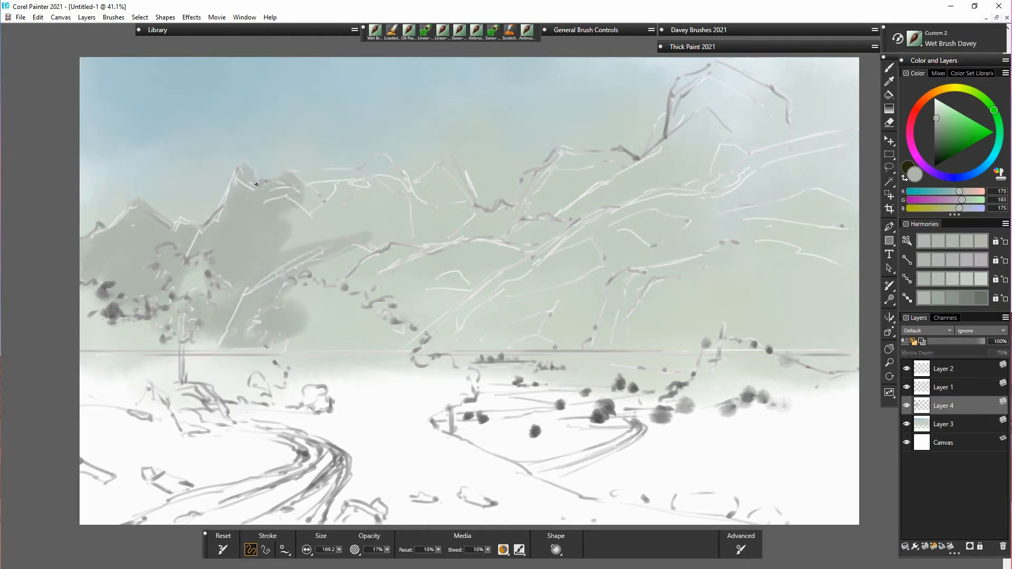
pyautogui.moveTo(279, 239); pyautogui.dragTo(332, 241)
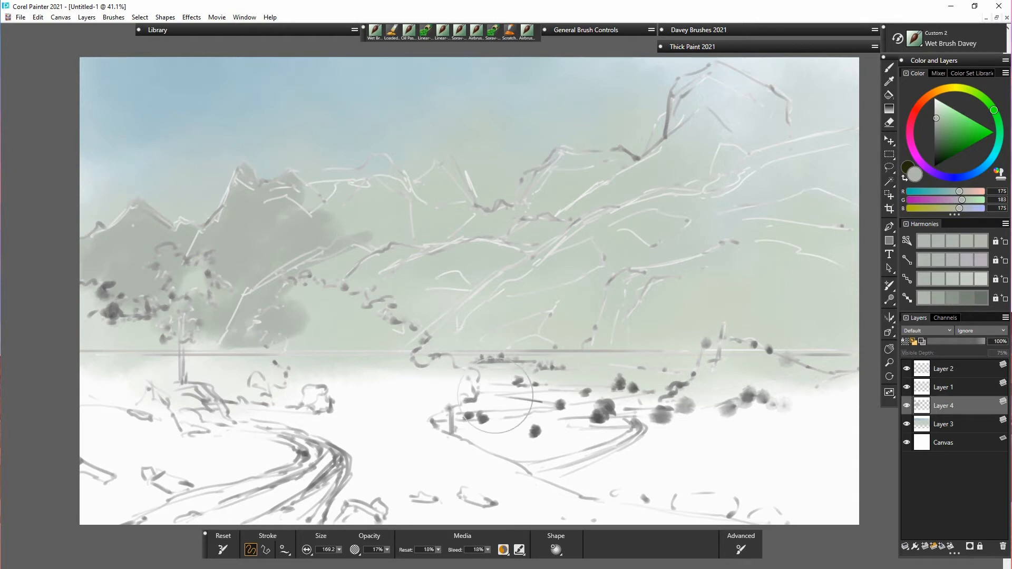
pyautogui.moveTo(315, 206); pyautogui.dragTo(282, 218)
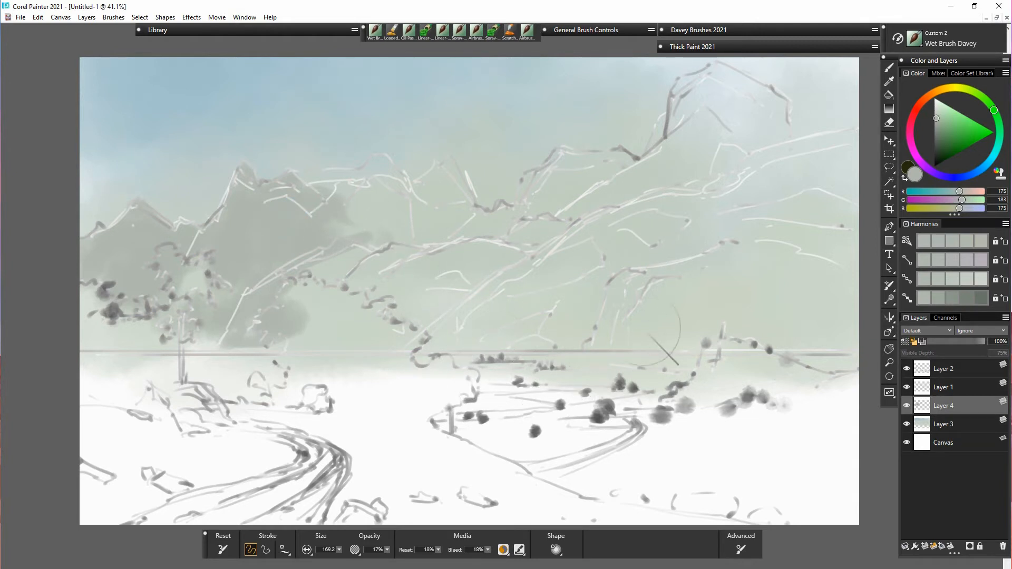
# Step: Block in the central peaks and the ridge beside the tall right peak, shifting the grey through green towards blue-green (RGB 167, 183, 180)
pyautogui.moveTo(414, 248); pyautogui.dragTo(464, 208)
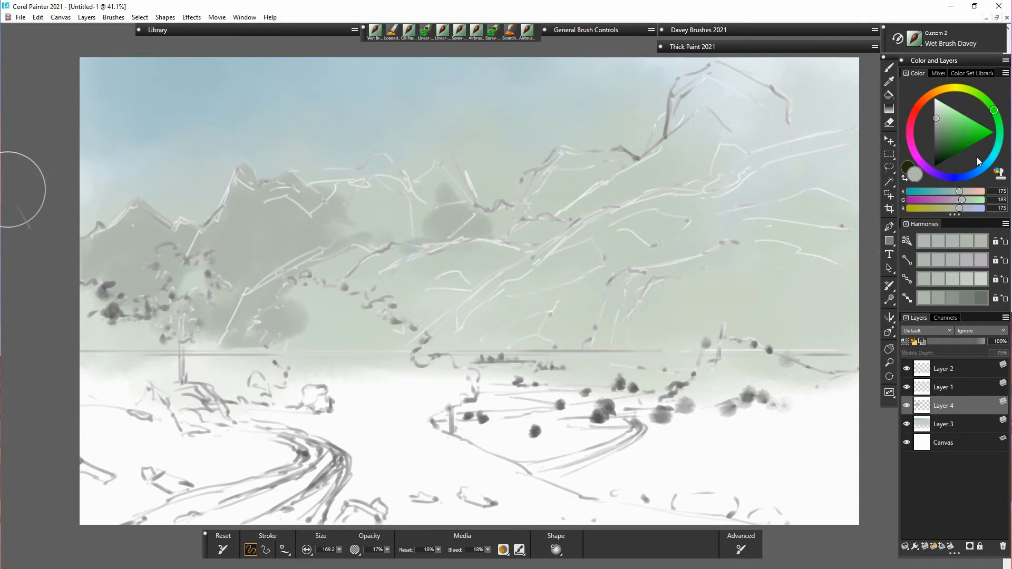
pyautogui.click(994, 138)
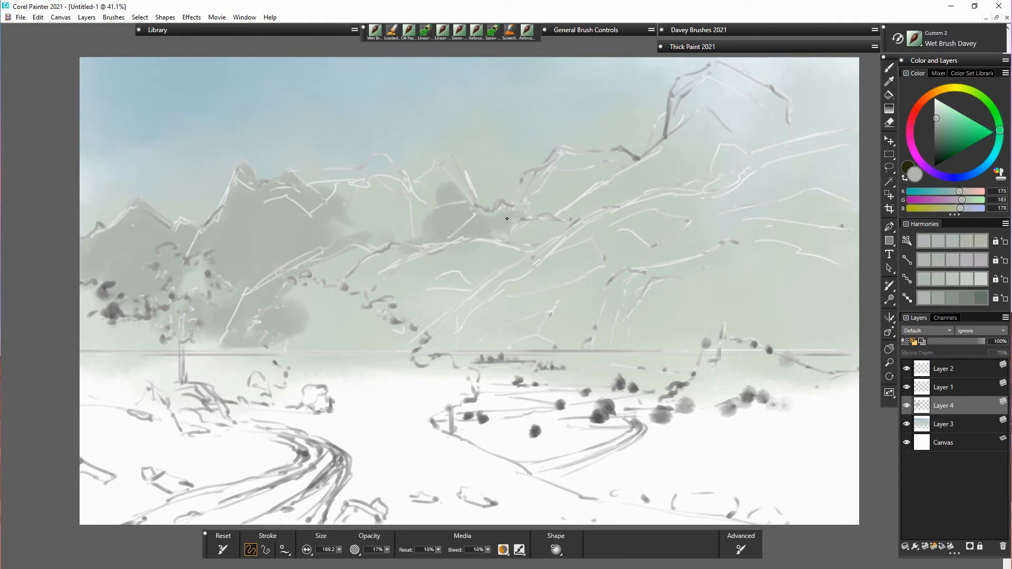
pyautogui.click(939, 118)
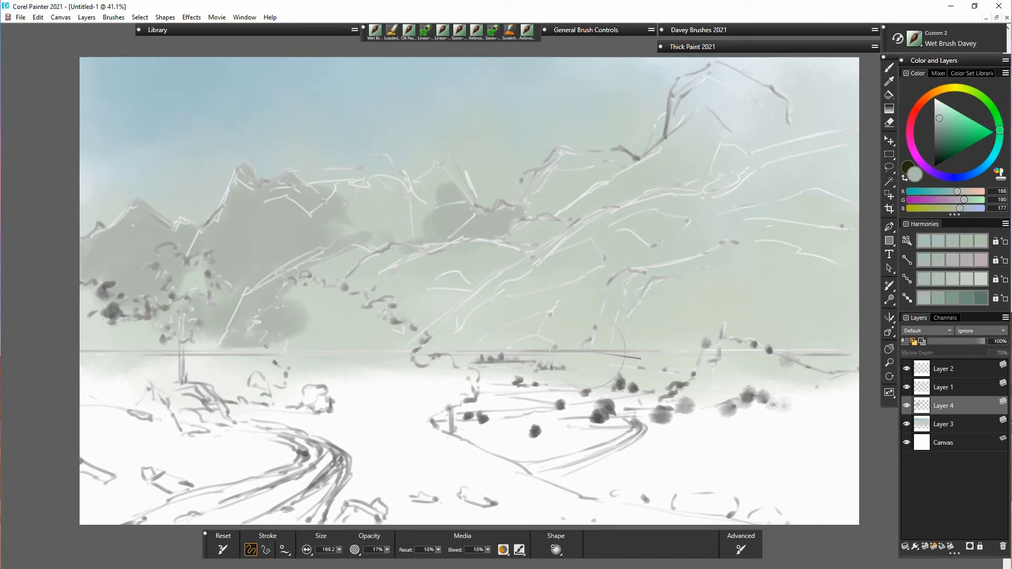
pyautogui.moveTo(417, 215); pyautogui.dragTo(431, 219)
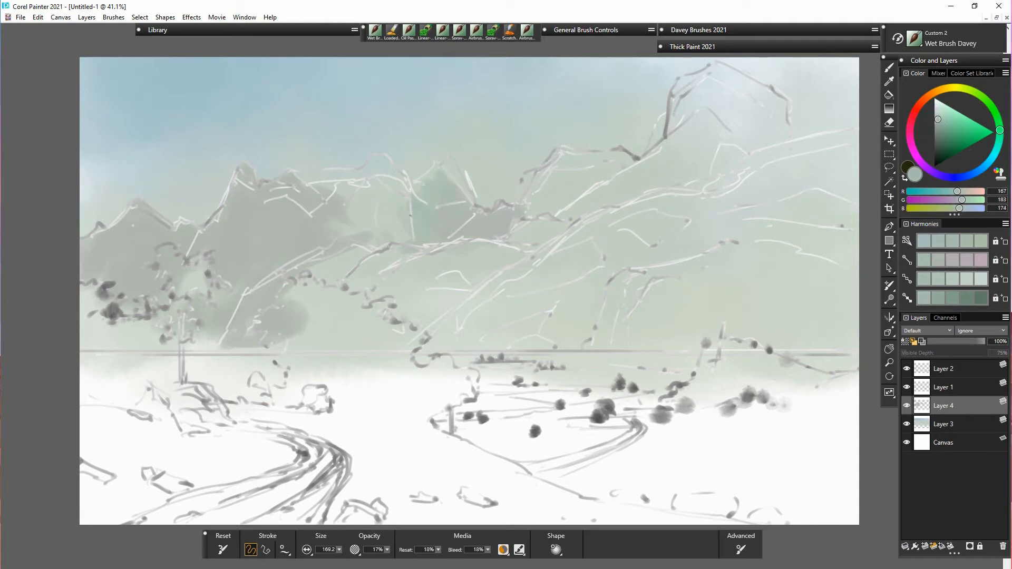
pyautogui.moveTo(397, 210)
pyautogui.mouseDown()
pyautogui.moveTo(422, 221)
pyautogui.moveTo(432, 195)
pyautogui.mouseUp()
pyautogui.moveTo(405, 237)
pyautogui.mouseDown()
pyautogui.moveTo(384, 197)
pyautogui.moveTo(402, 222)
pyautogui.moveTo(298, 241)
pyautogui.mouseUp()
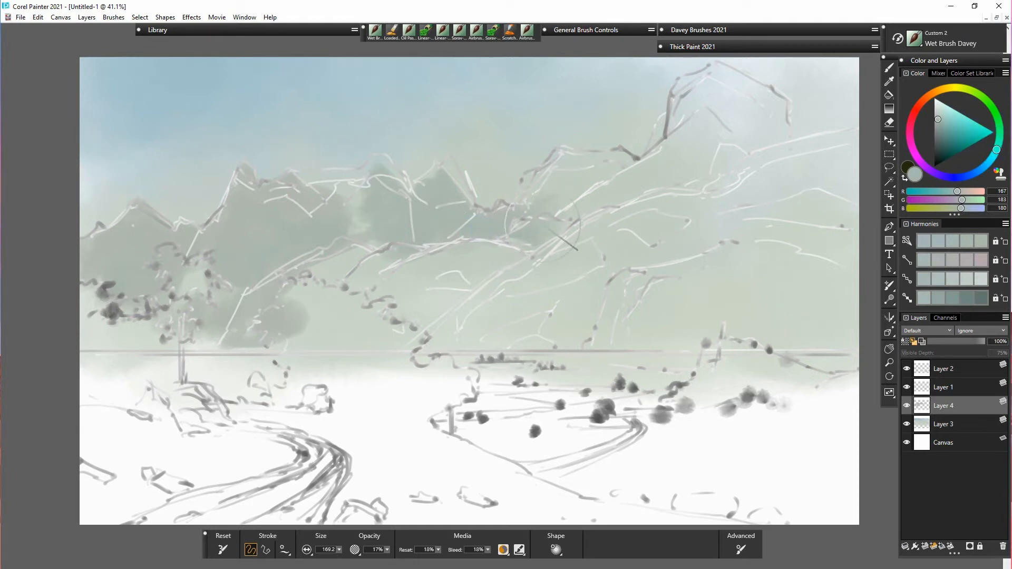
pyautogui.moveTo(521, 218)
pyautogui.mouseDown()
pyautogui.moveTo(561, 159)
pyautogui.moveTo(573, 215)
pyautogui.moveTo(567, 163)
pyautogui.moveTo(629, 165)
pyautogui.moveTo(600, 188)
pyautogui.mouseUp()
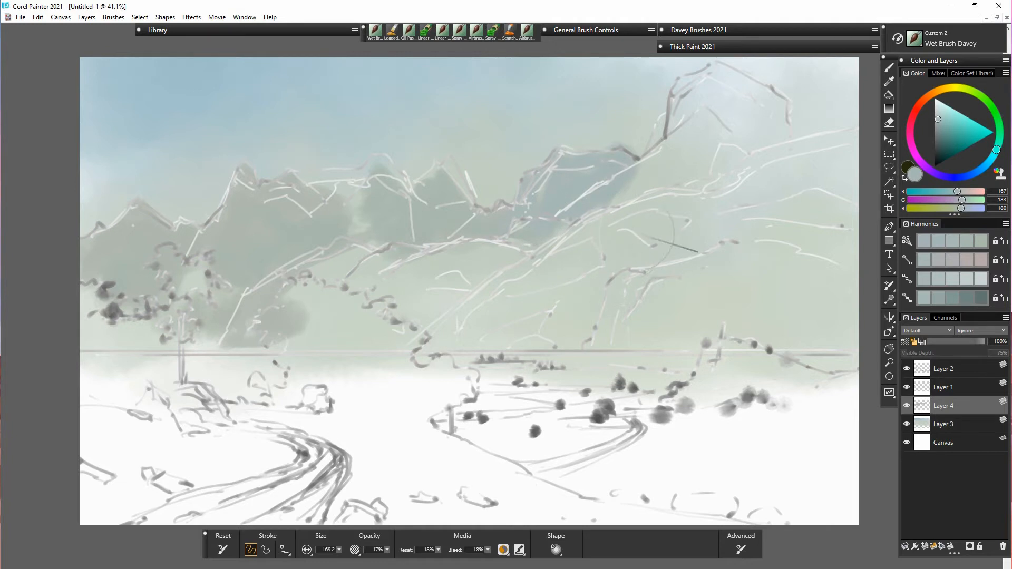
# Step: Block in the left flank of the tall right peak and the ridge descending from it, ending in violet-grey (RGB 168, 168, 176)
pyautogui.moveTo(685, 90); pyautogui.dragTo(656, 161)
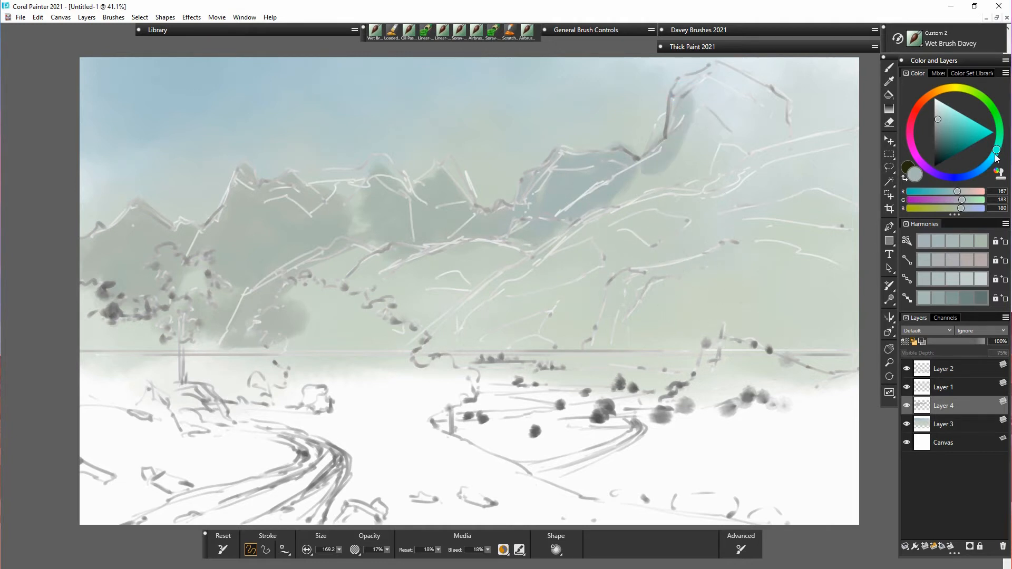
pyautogui.moveTo(995, 154)
pyautogui.mouseDown()
pyautogui.moveTo(973, 174)
pyautogui.moveTo(941, 180)
pyautogui.mouseUp()
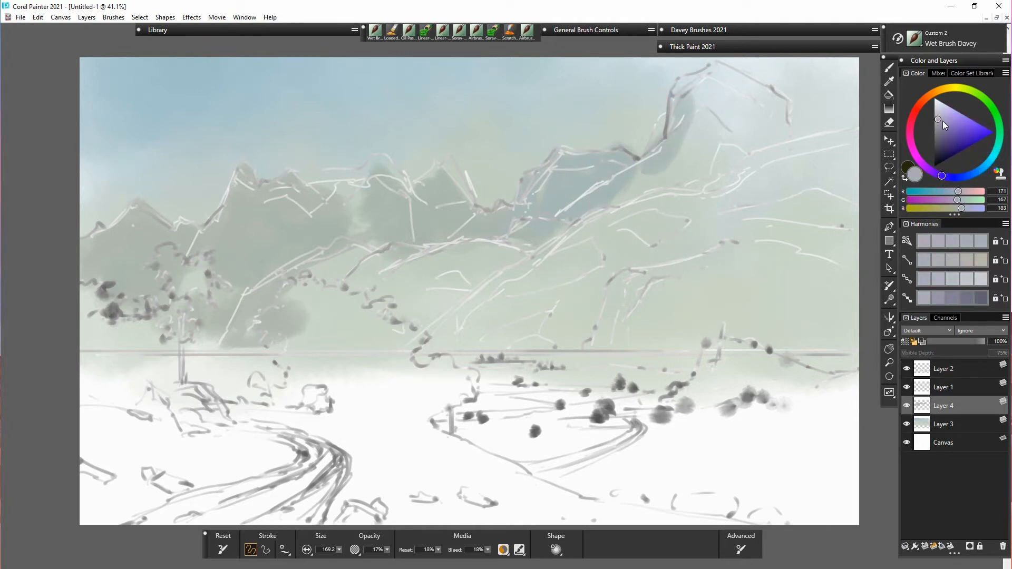
pyautogui.moveTo(725, 143)
pyautogui.mouseDown()
pyautogui.moveTo(680, 124)
pyautogui.moveTo(641, 178)
pyautogui.moveTo(648, 170)
pyautogui.mouseUp()
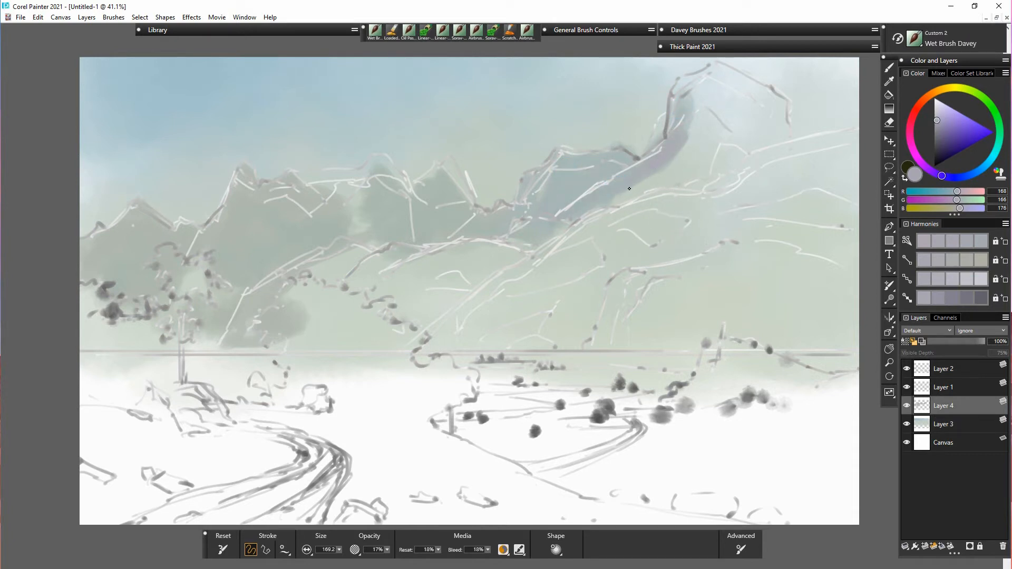
pyautogui.moveTo(641, 184); pyautogui.dragTo(692, 154)
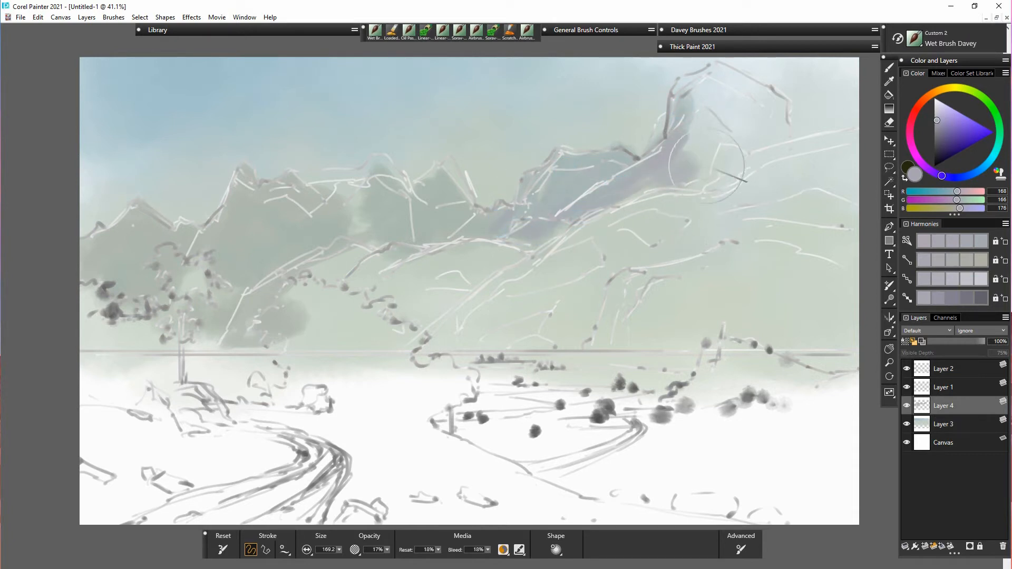
# Step: Sample a blue-grey (RGB 171, 179, 182) from the ridge and fill the tall right peak up to its sketched outline
pyautogui.keyDown('alt'); pyautogui.click(620, 181); pyautogui.keyUp('alt')
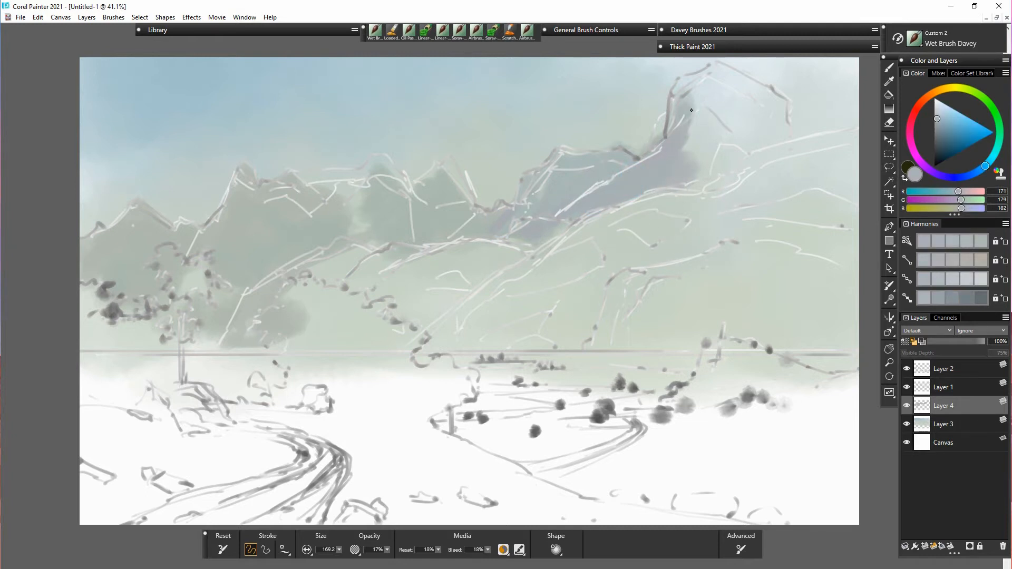
pyautogui.moveTo(679, 105)
pyautogui.mouseDown()
pyautogui.moveTo(684, 90)
pyautogui.moveTo(704, 147)
pyautogui.moveTo(739, 83)
pyautogui.moveTo(737, 159)
pyautogui.mouseUp()
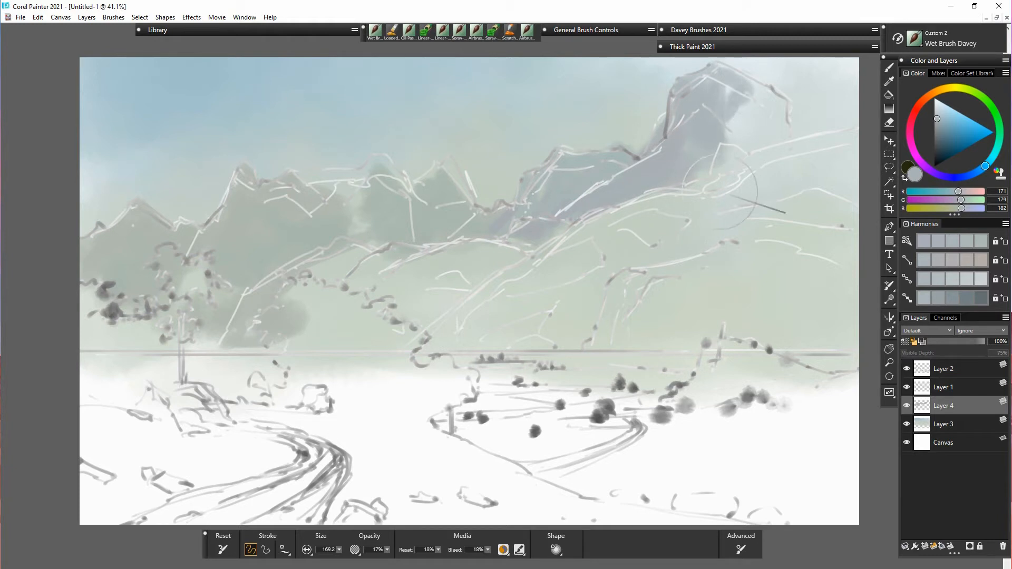
pyautogui.moveTo(720, 114)
pyautogui.mouseDown()
pyautogui.moveTo(725, 147)
pyautogui.moveTo(753, 89)
pyautogui.moveTo(782, 119)
pyautogui.moveTo(708, 158)
pyautogui.mouseUp()
pyautogui.click(715, 93)
# Step: Brush the same blue-grey over parts of the central peaks, behind the tree, and across the lower hills above the lake
pyautogui.moveTo(543, 195); pyautogui.dragTo(542, 202)
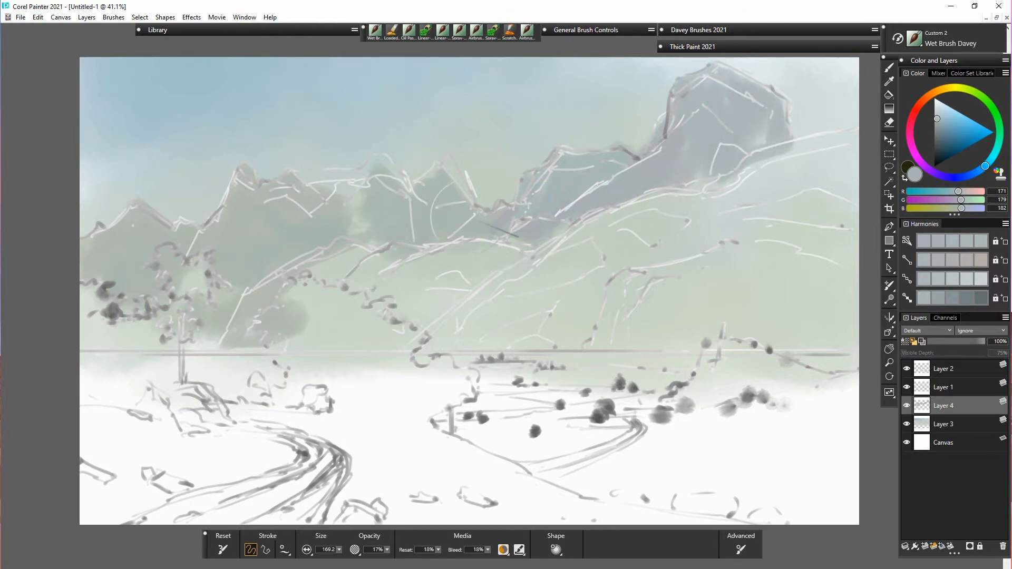
pyautogui.moveTo(401, 215); pyautogui.dragTo(373, 240)
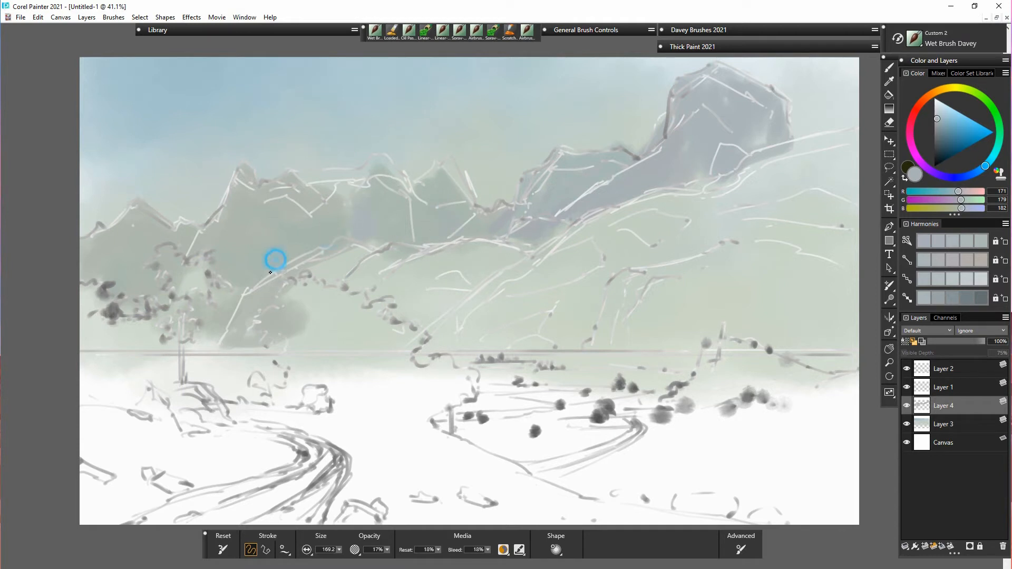
pyautogui.moveTo(257, 299)
pyautogui.mouseDown()
pyautogui.moveTo(333, 268)
pyautogui.moveTo(253, 322)
pyautogui.moveTo(294, 322)
pyautogui.moveTo(368, 273)
pyautogui.moveTo(357, 251)
pyautogui.moveTo(274, 298)
pyautogui.moveTo(374, 244)
pyautogui.moveTo(292, 261)
pyautogui.moveTo(403, 243)
pyautogui.mouseUp()
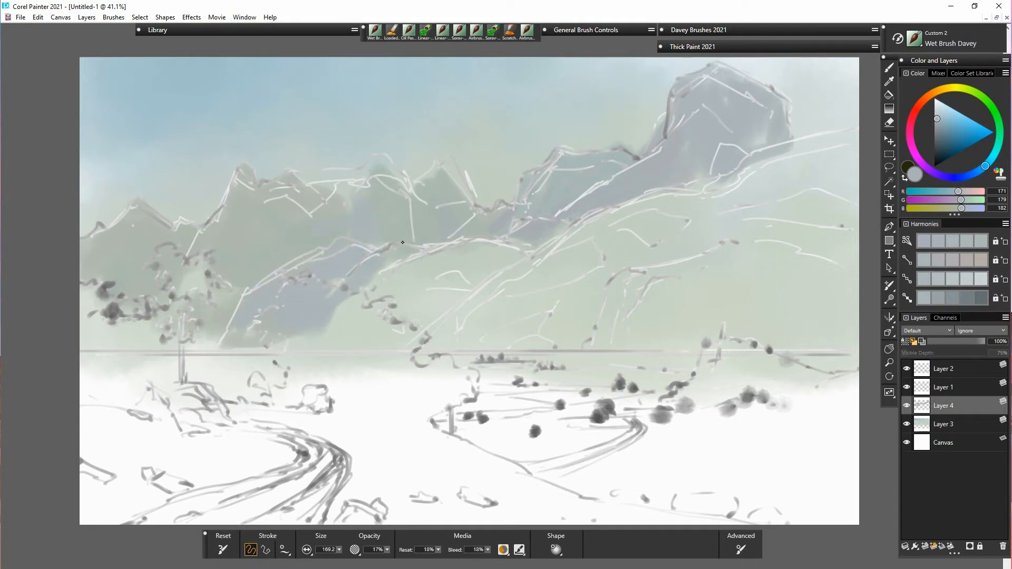
pyautogui.moveTo(295, 176); pyautogui.dragTo(363, 175)
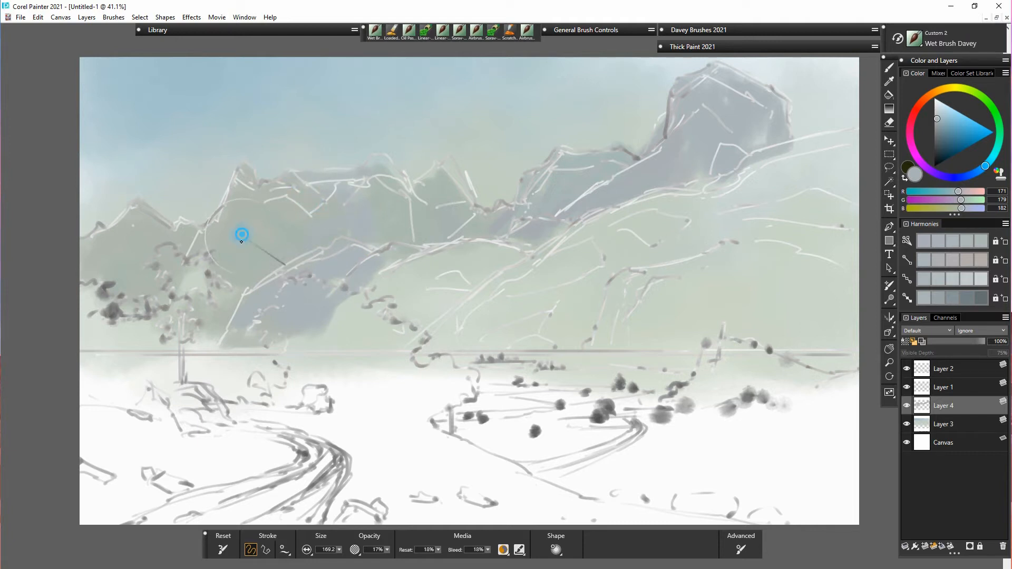
pyautogui.moveTo(241, 242)
pyautogui.mouseDown()
pyautogui.moveTo(236, 265)
pyautogui.moveTo(193, 280)
pyautogui.moveTo(211, 295)
pyautogui.mouseUp()
pyautogui.moveTo(334, 300)
pyautogui.mouseDown()
pyautogui.moveTo(473, 255)
pyautogui.moveTo(523, 258)
pyautogui.mouseUp()
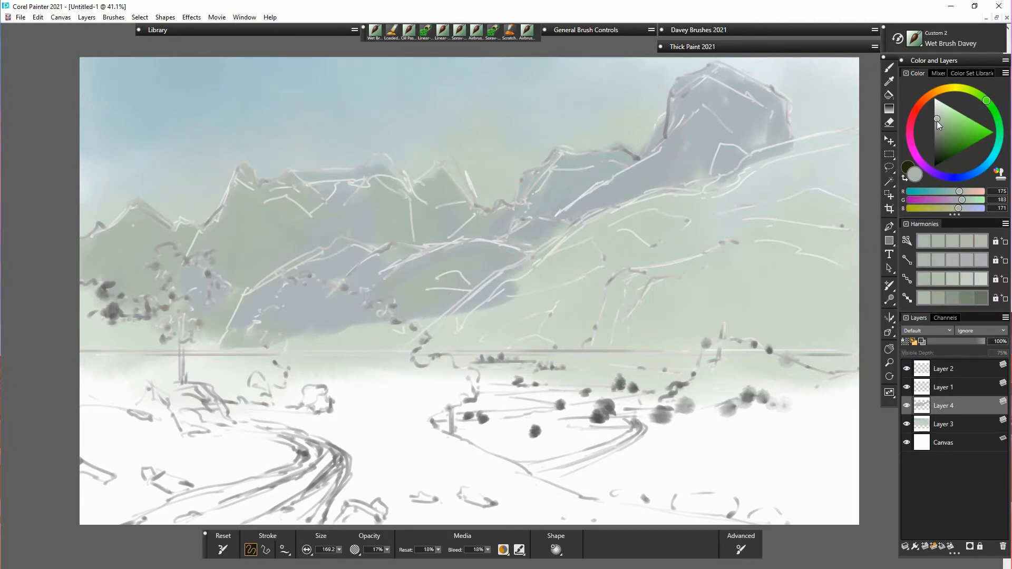
# Step: Paint the central lower hills down towards the shoreline in darker green-grey (RGB 164, 171, 161)
pyautogui.moveTo(937, 120); pyautogui.dragTo(936, 122)
pyautogui.moveTo(363, 298); pyautogui.dragTo(324, 318)
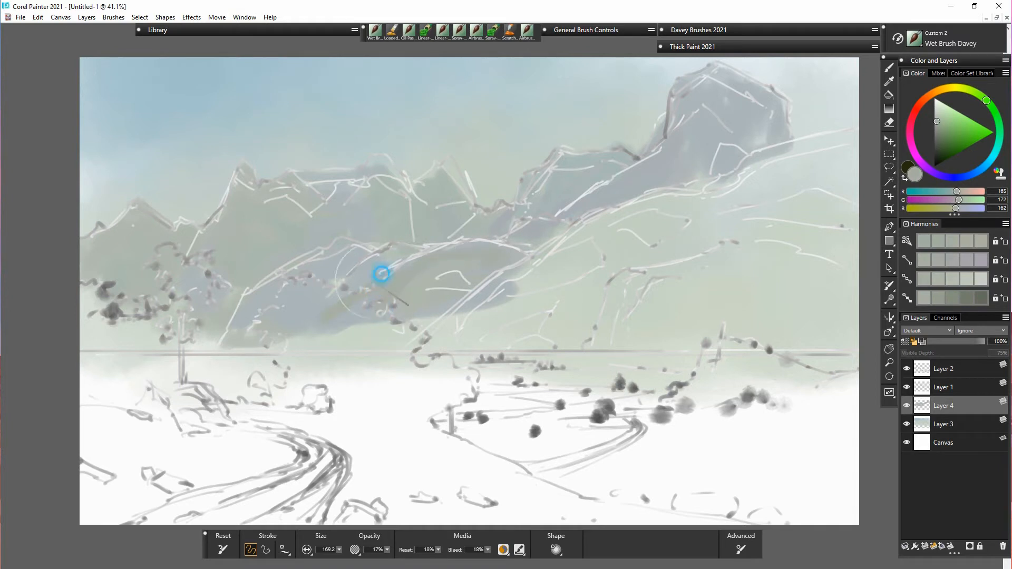
pyautogui.moveTo(381, 274); pyautogui.dragTo(387, 296)
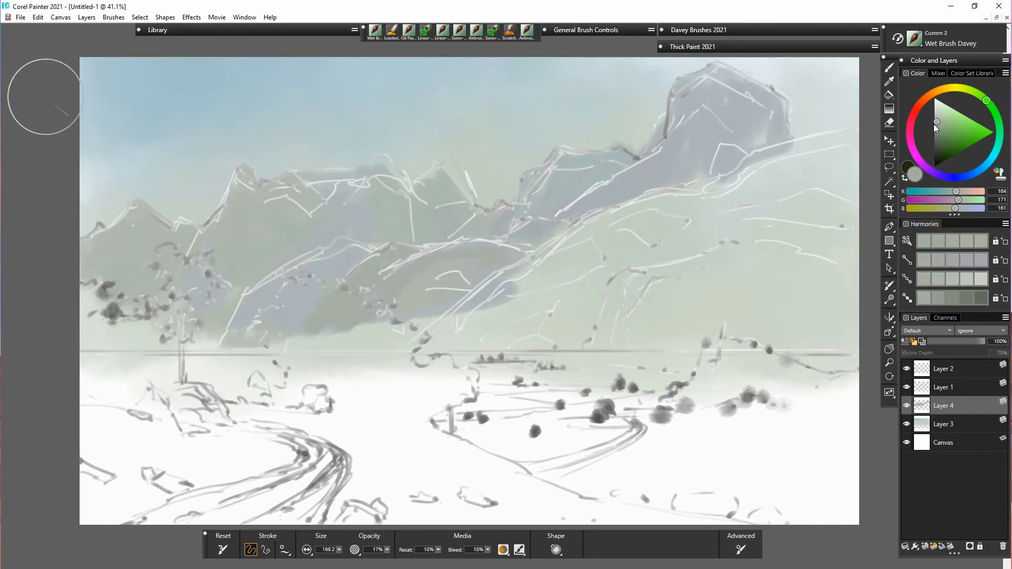
pyautogui.moveTo(340, 338); pyautogui.dragTo(445, 323)
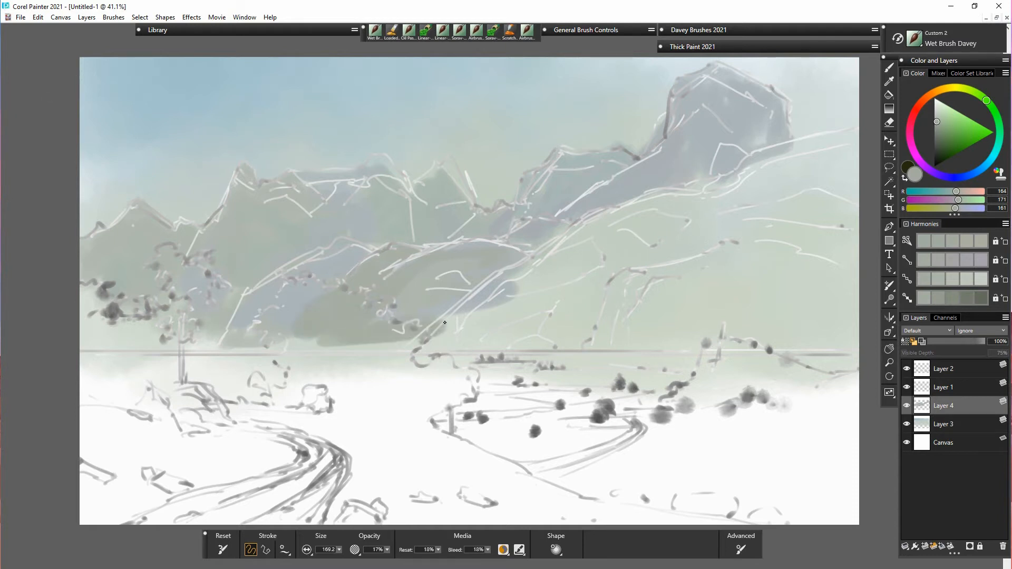
# Step: Block in the long right-hand mountain slope in green-grey, from its upper ridge to the shoreline and across its lower shoulder
pyautogui.moveTo(572, 244)
pyautogui.mouseDown()
pyautogui.moveTo(526, 273)
pyautogui.moveTo(562, 232)
pyautogui.moveTo(741, 184)
pyautogui.moveTo(821, 146)
pyautogui.mouseUp()
pyautogui.moveTo(713, 217); pyautogui.dragTo(833, 162)
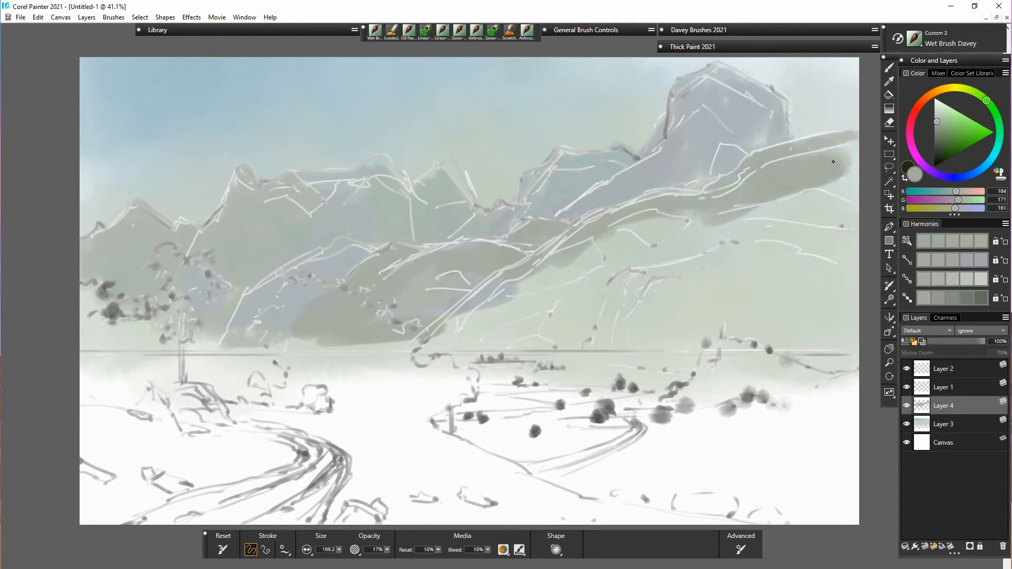
pyautogui.moveTo(679, 214)
pyautogui.mouseDown()
pyautogui.moveTo(440, 343)
pyautogui.moveTo(510, 314)
pyautogui.mouseUp()
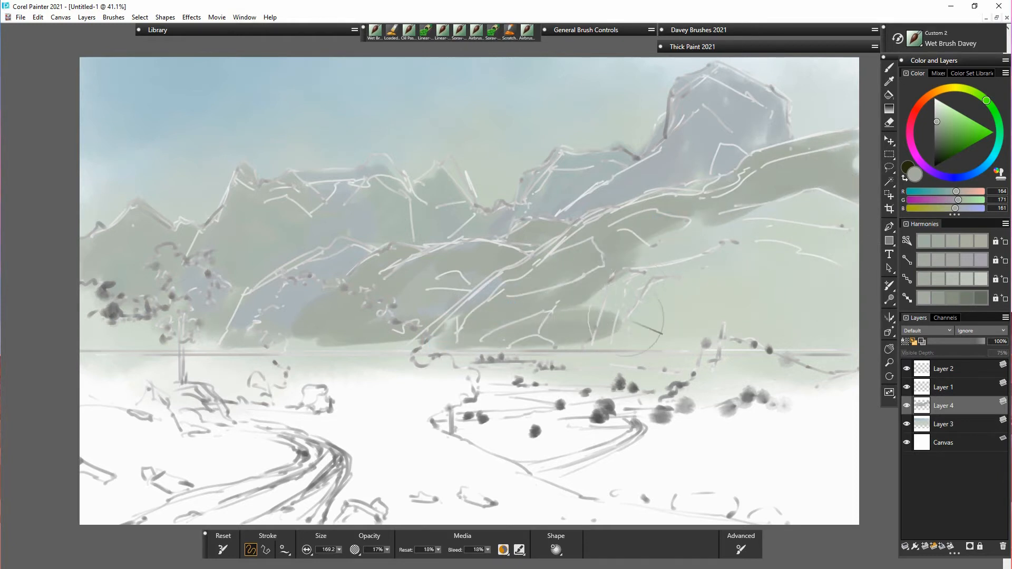
pyautogui.moveTo(576, 343); pyautogui.dragTo(319, 349)
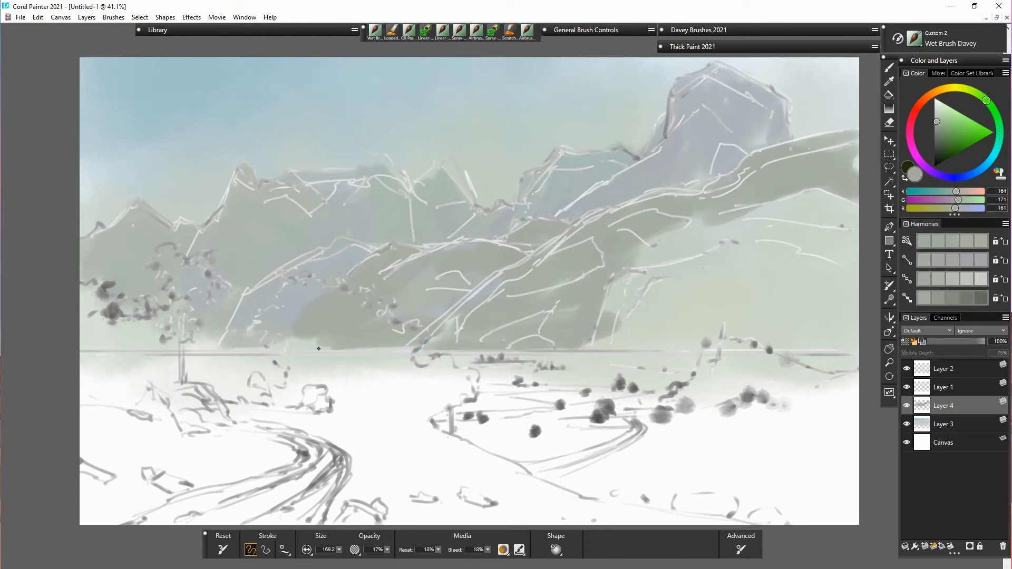
pyautogui.moveTo(648, 253)
pyautogui.mouseDown()
pyautogui.moveTo(630, 260)
pyautogui.moveTo(804, 239)
pyautogui.moveTo(736, 214)
pyautogui.moveTo(841, 230)
pyautogui.mouseUp()
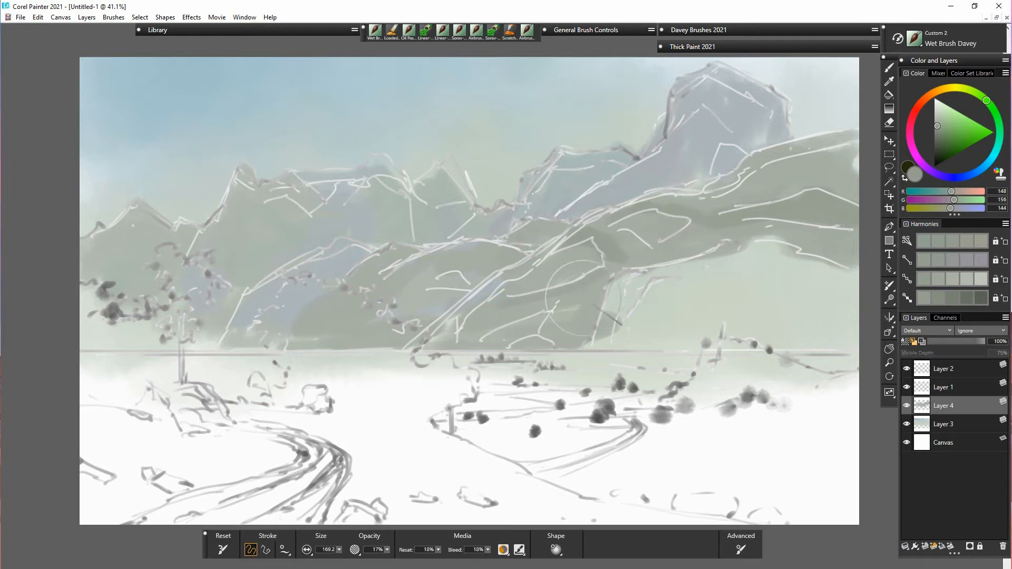
# Step: Shade the folds of the hills and distant peaks with progressively darker green-greys (RGB 148, 158, 144 and 139, 144, 136)
pyautogui.moveTo(478, 325)
pyautogui.mouseDown()
pyautogui.moveTo(565, 299)
pyautogui.moveTo(555, 335)
pyautogui.moveTo(558, 309)
pyautogui.moveTo(585, 289)
pyautogui.moveTo(586, 316)
pyautogui.moveTo(597, 282)
pyautogui.moveTo(627, 261)
pyautogui.mouseUp()
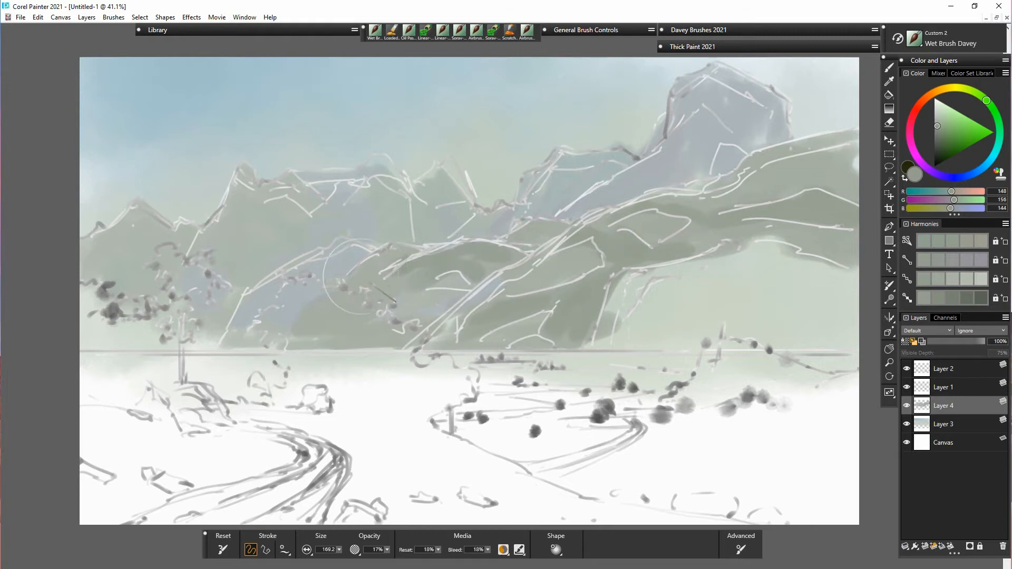
pyautogui.moveTo(351, 277)
pyautogui.mouseDown()
pyautogui.moveTo(362, 264)
pyautogui.moveTo(361, 310)
pyautogui.moveTo(430, 325)
pyautogui.mouseUp()
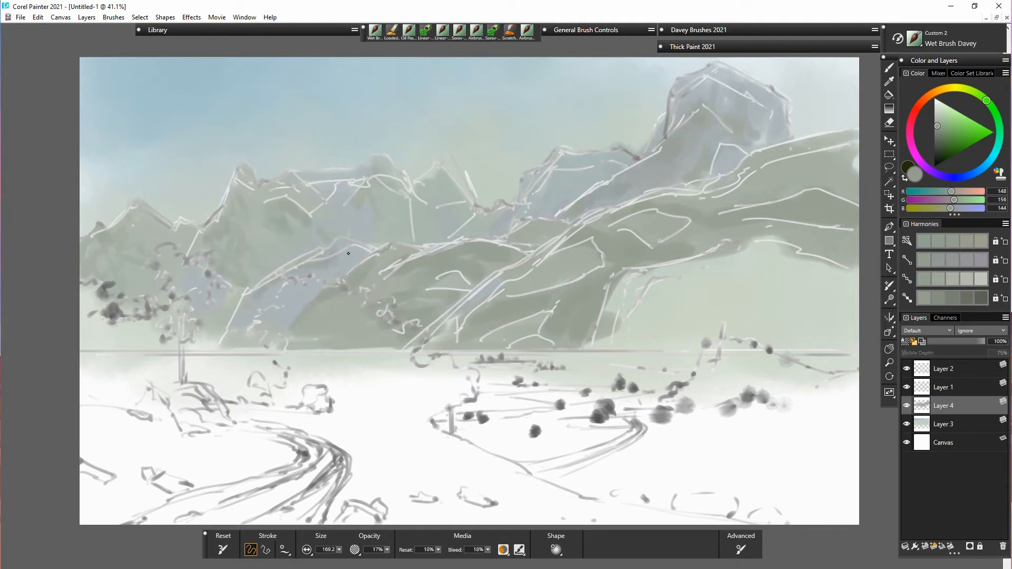
pyautogui.moveTo(344, 255)
pyautogui.mouseDown()
pyautogui.moveTo(258, 310)
pyautogui.moveTo(365, 255)
pyautogui.mouseUp()
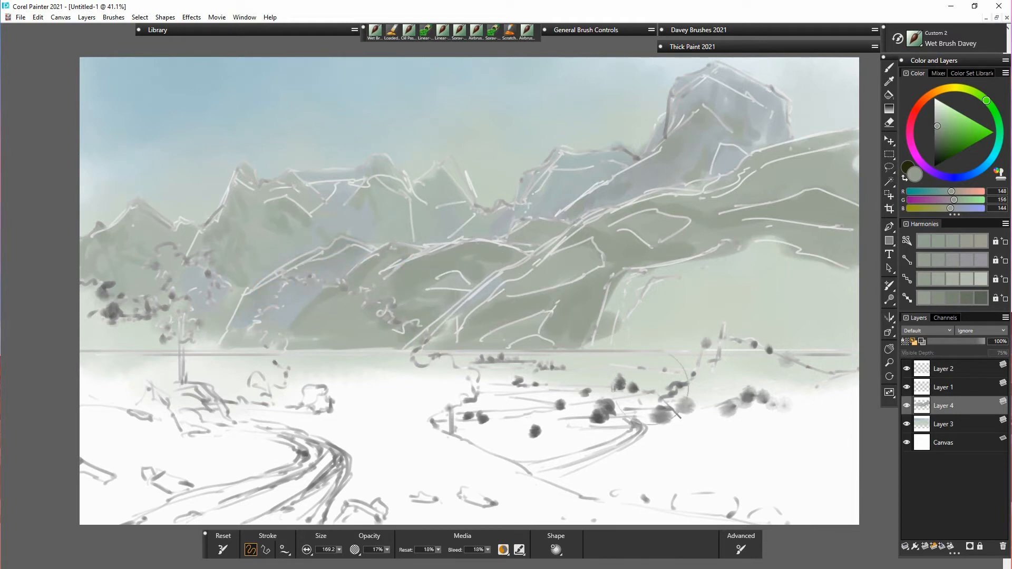
pyautogui.click(936, 129)
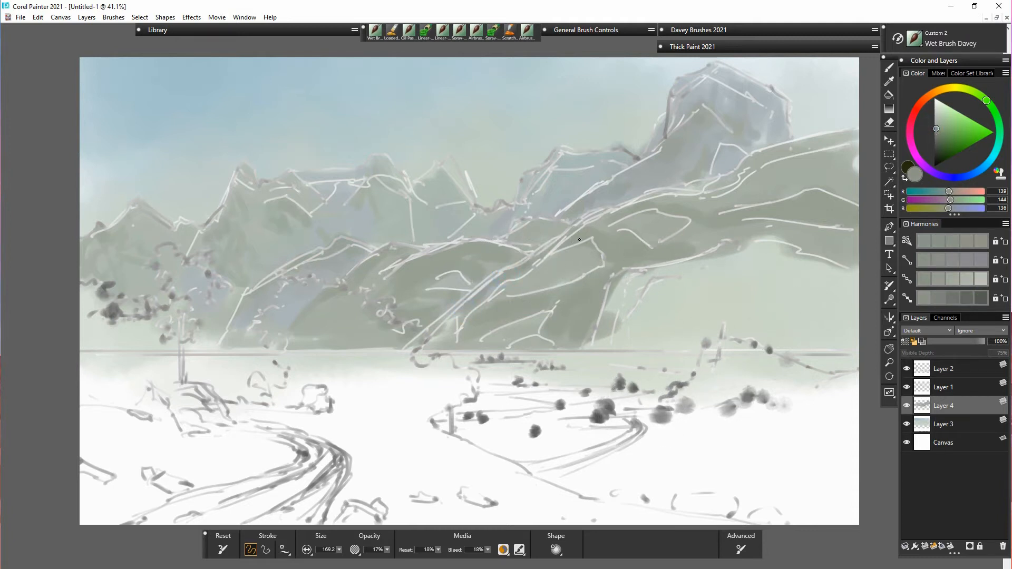
pyautogui.moveTo(600, 221)
pyautogui.mouseDown()
pyautogui.moveTo(677, 215)
pyautogui.moveTo(603, 235)
pyautogui.moveTo(497, 313)
pyautogui.mouseUp()
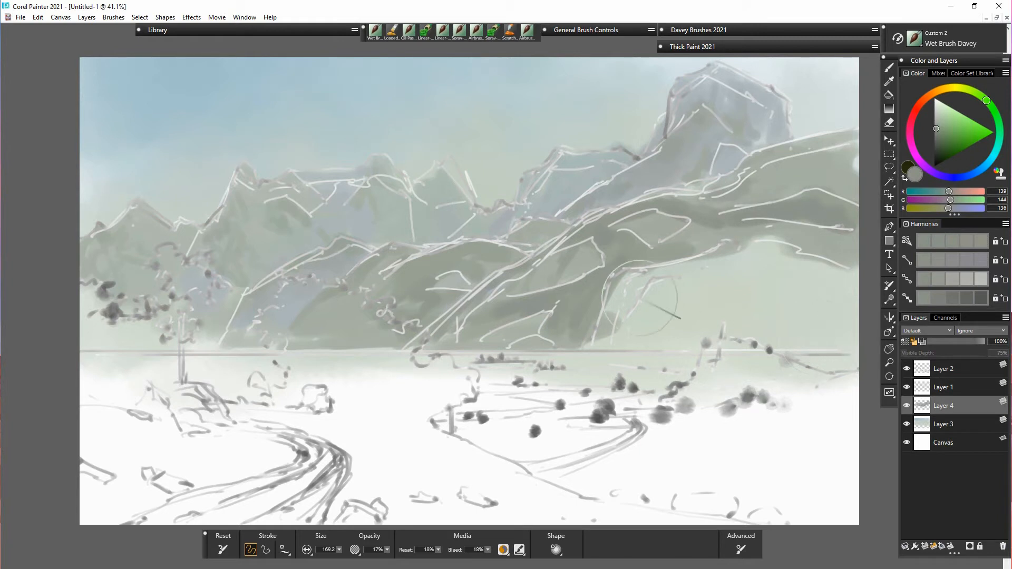
# Step: Block in the near right hill down to the shoreline in darker olive-grey (RGB 129, 131, 119)
pyautogui.click(937, 132)
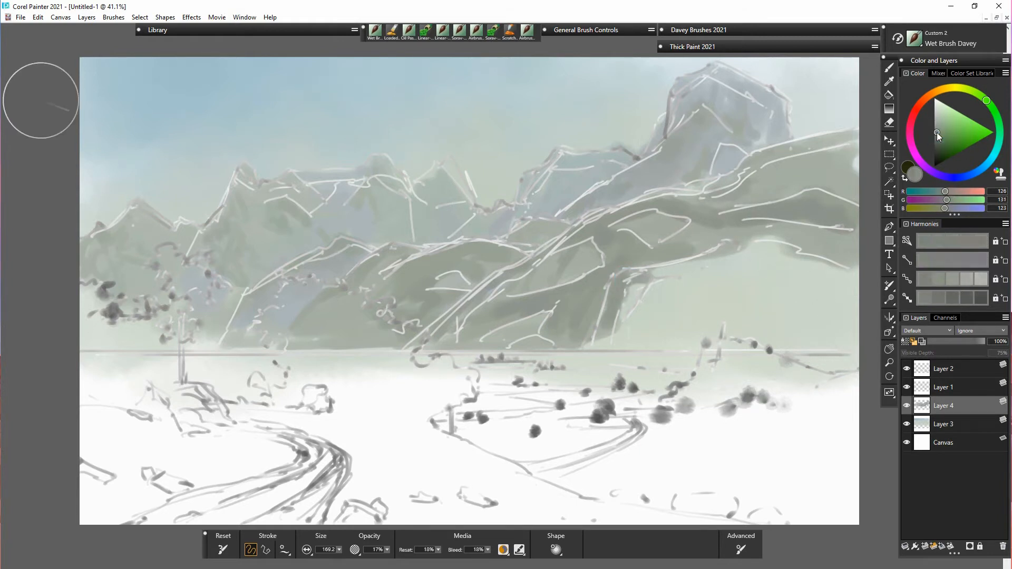
pyautogui.moveTo(986, 100); pyautogui.dragTo(969, 94)
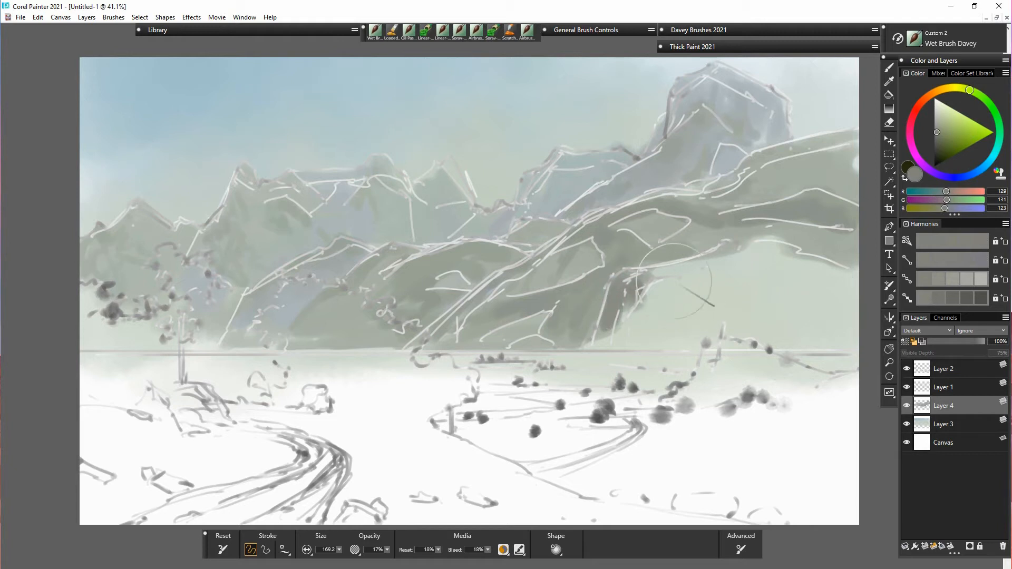
pyautogui.click(937, 133)
pyautogui.moveTo(644, 279)
pyautogui.mouseDown()
pyautogui.moveTo(710, 266)
pyautogui.moveTo(649, 321)
pyautogui.moveTo(685, 298)
pyautogui.moveTo(665, 351)
pyautogui.moveTo(674, 366)
pyautogui.moveTo(718, 305)
pyautogui.moveTo(602, 347)
pyautogui.moveTo(649, 344)
pyautogui.moveTo(640, 311)
pyautogui.moveTo(657, 307)
pyautogui.moveTo(686, 338)
pyautogui.moveTo(662, 344)
pyautogui.moveTo(854, 345)
pyautogui.mouseUp()
pyautogui.moveTo(711, 329)
pyautogui.mouseDown()
pyautogui.moveTo(678, 298)
pyautogui.moveTo(698, 337)
pyautogui.mouseUp()
pyautogui.moveTo(679, 287); pyautogui.dragTo(744, 327)
pyautogui.moveTo(706, 270)
pyautogui.mouseDown()
pyautogui.moveTo(747, 253)
pyautogui.moveTo(811, 271)
pyautogui.moveTo(700, 282)
pyautogui.moveTo(822, 313)
pyautogui.moveTo(795, 267)
pyautogui.moveTo(810, 336)
pyautogui.moveTo(843, 321)
pyautogui.mouseUp()
pyautogui.moveTo(727, 307); pyautogui.dragTo(763, 312)
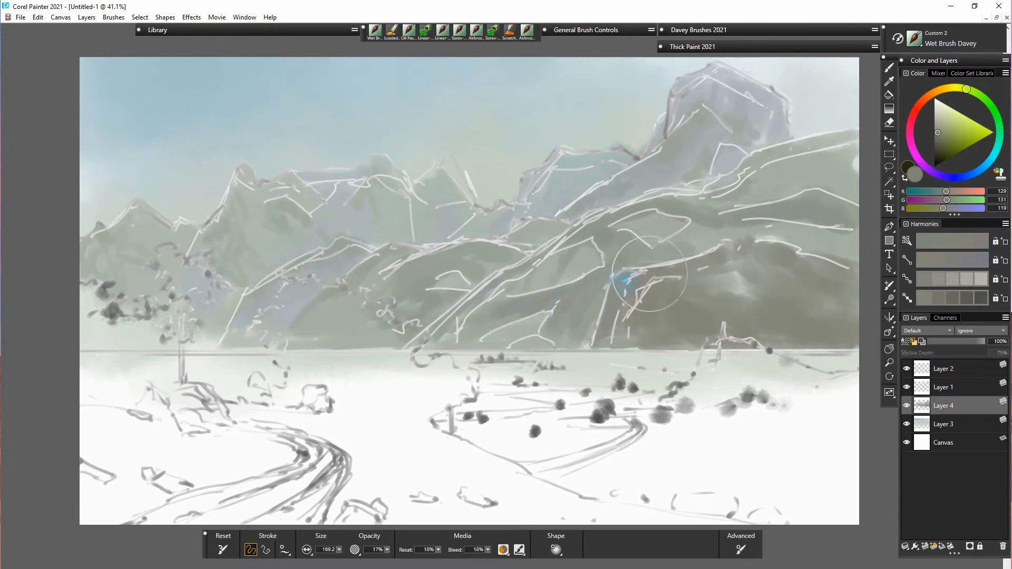
# Step: Deepen the cliff edge, hollow and upper contour of the near right hill with dark olive-grey (RGB 113, 115, 103)
pyautogui.click(937, 138)
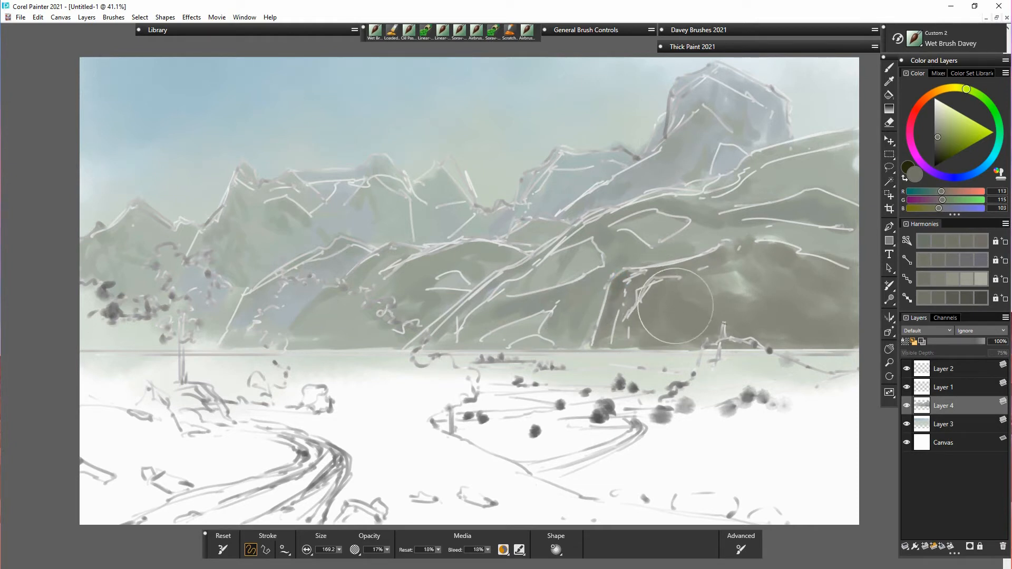
pyautogui.moveTo(636, 307)
pyautogui.mouseDown()
pyautogui.moveTo(666, 287)
pyautogui.moveTo(697, 294)
pyautogui.moveTo(641, 309)
pyautogui.moveTo(648, 368)
pyautogui.moveTo(676, 333)
pyautogui.moveTo(627, 339)
pyautogui.mouseUp()
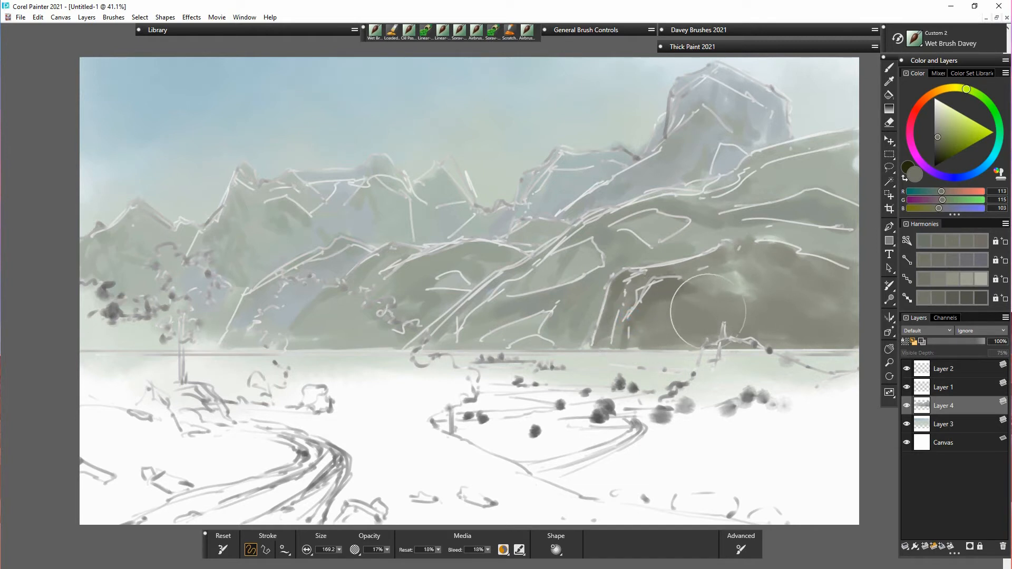
pyautogui.moveTo(680, 299)
pyautogui.mouseDown()
pyautogui.moveTo(672, 296)
pyautogui.moveTo(713, 277)
pyautogui.moveTo(749, 301)
pyautogui.mouseUp()
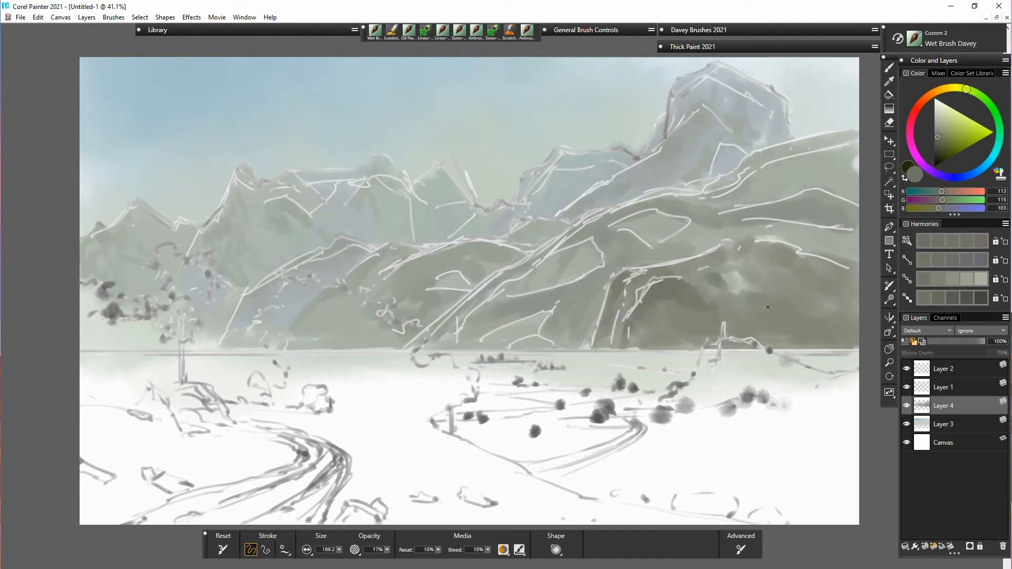
pyautogui.moveTo(669, 266)
pyautogui.mouseDown()
pyautogui.moveTo(757, 248)
pyautogui.moveTo(759, 269)
pyautogui.moveTo(790, 285)
pyautogui.mouseUp()
pyautogui.moveTo(813, 338)
pyautogui.mouseDown()
pyautogui.moveTo(838, 322)
pyautogui.moveTo(838, 337)
pyautogui.mouseUp()
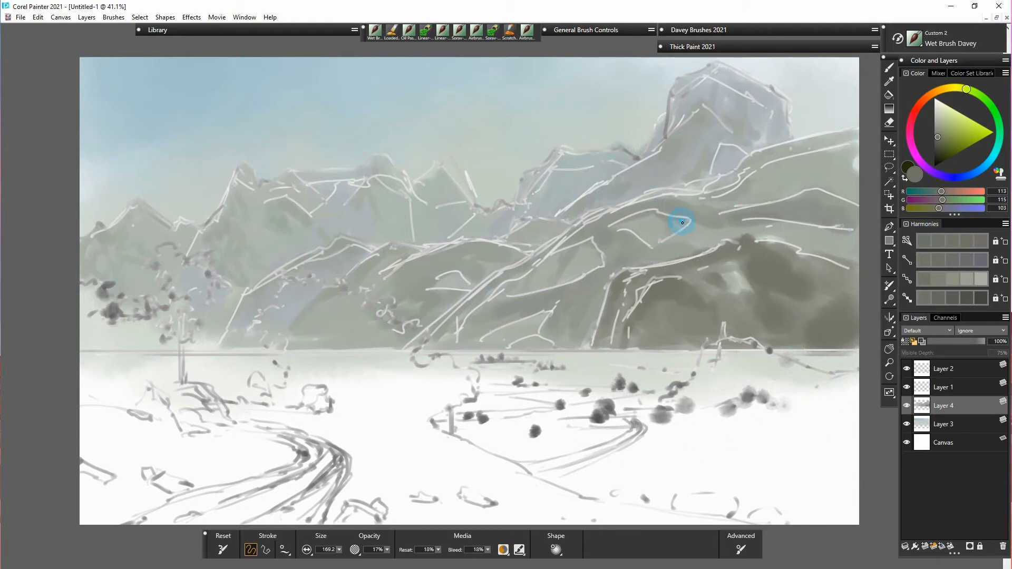
# Step: Hide the mountain sketch on Layer 1, move that layer directly above the Canvas, and select Layer 4
pyautogui.click(906, 368)
pyautogui.click(906, 368)
pyautogui.click(907, 387)
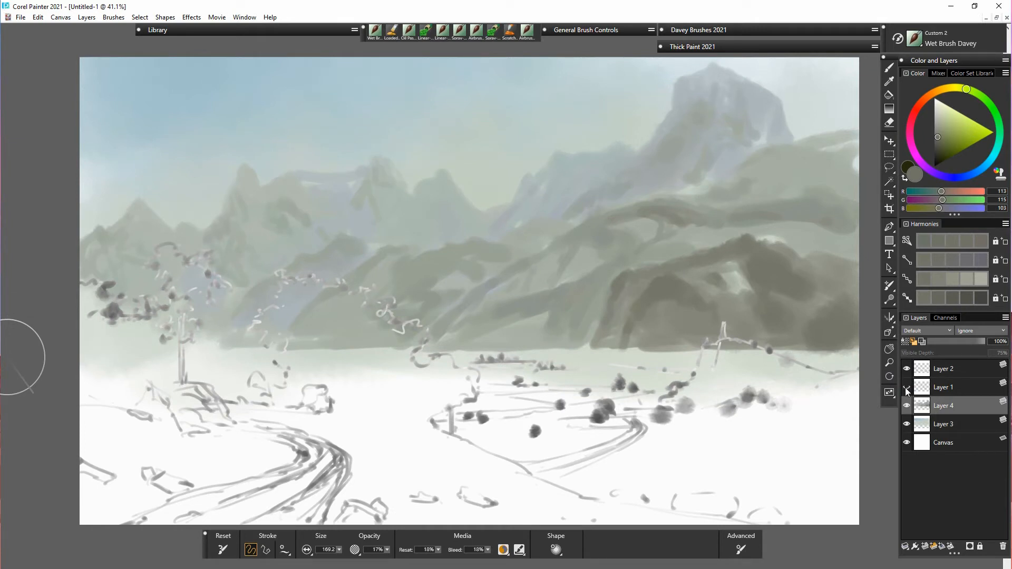
pyautogui.click(906, 388)
pyautogui.click(906, 388)
pyautogui.moveTo(948, 387); pyautogui.dragTo(952, 422)
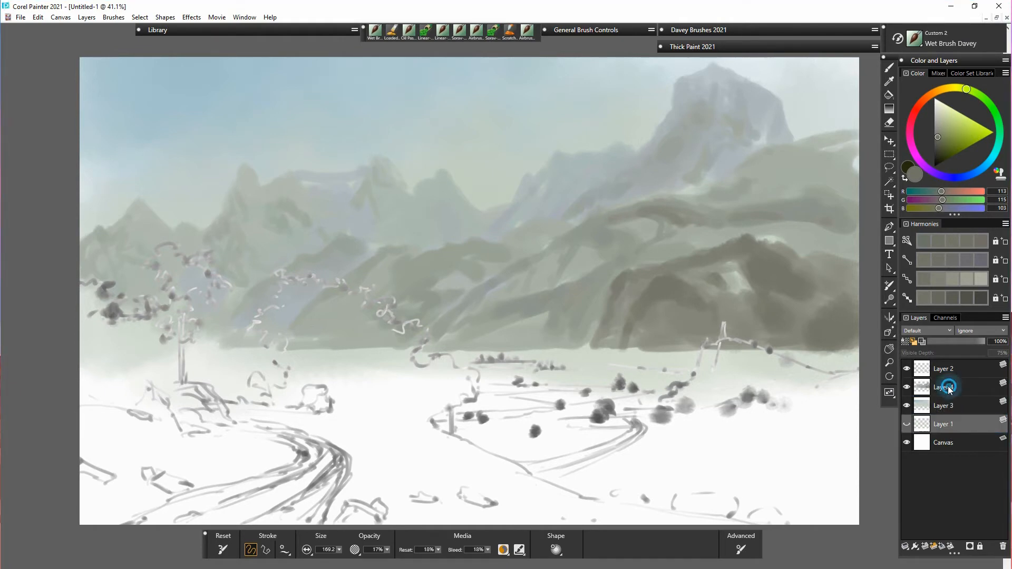
pyautogui.click(948, 387)
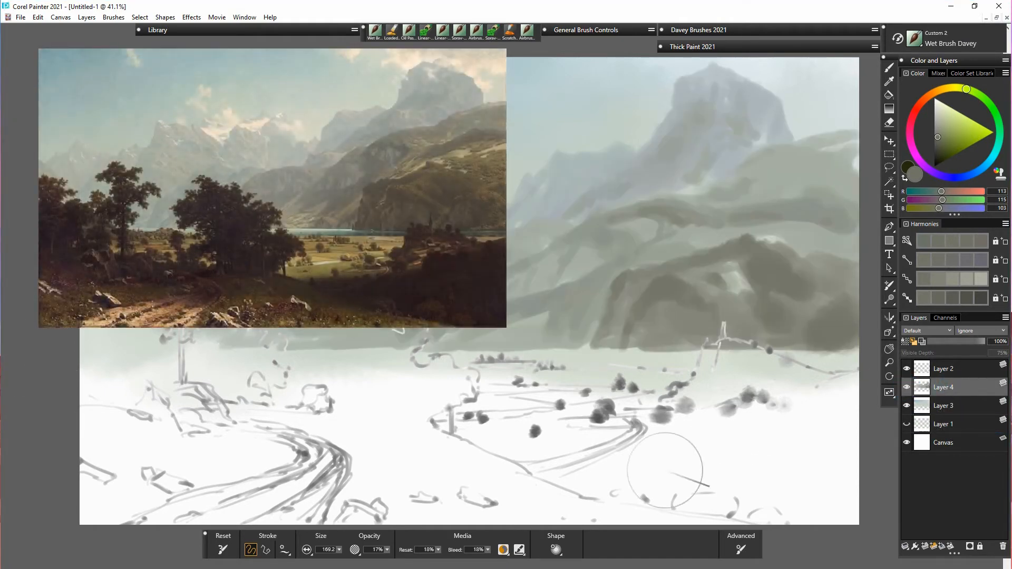
# Step: Refine the cliff facets of the large distant peak in pale blue-grey (RGB 174, 182, 184) with a brush size of 36.9
pyautogui.click(339, 550)
pyautogui.click(324, 562)
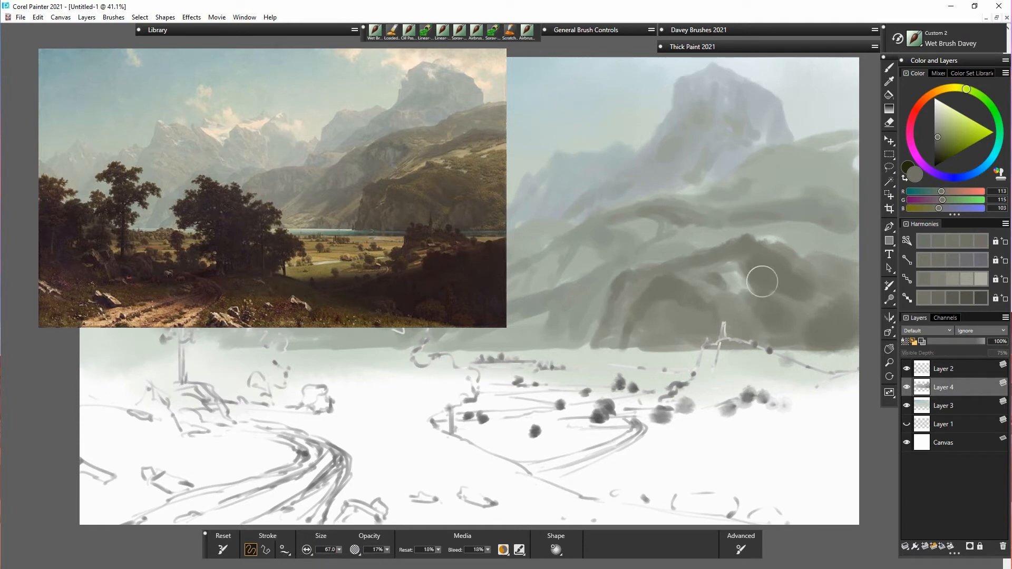
pyautogui.keyDown('alt'); pyautogui.click(671, 146); pyautogui.keyUp('alt')
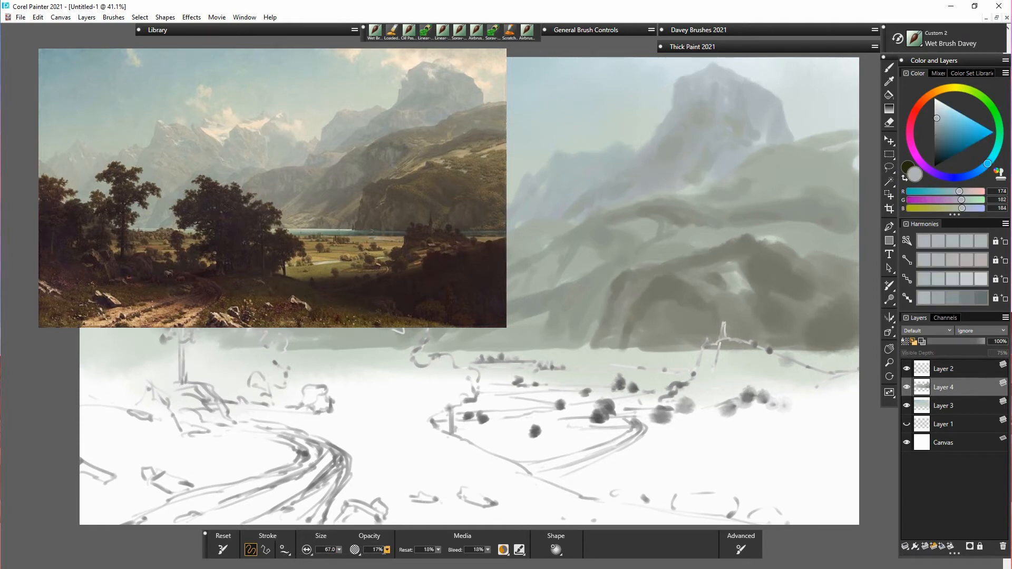
pyautogui.click(338, 549)
pyautogui.click(316, 562)
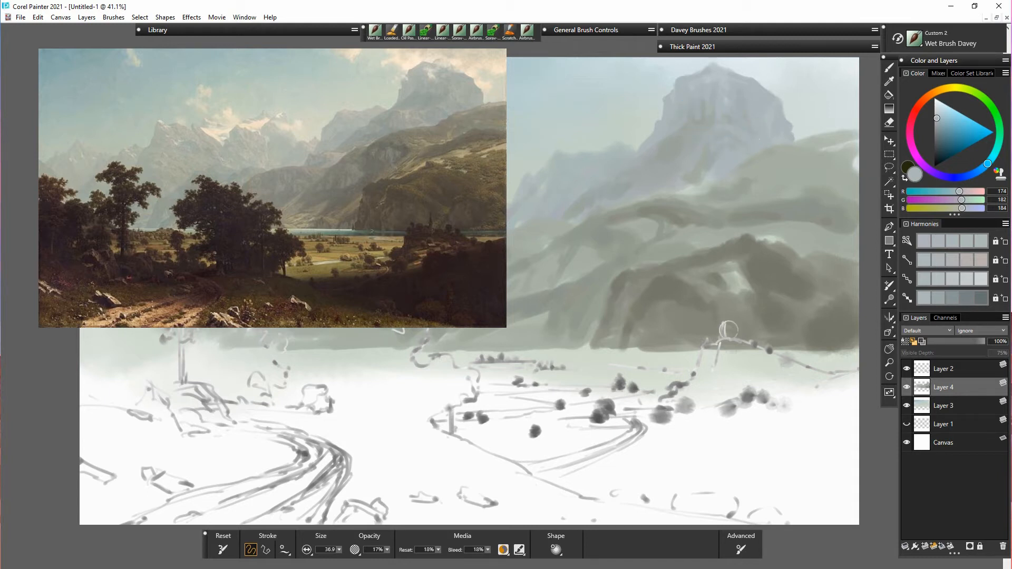
pyautogui.moveTo(715, 112); pyautogui.dragTo(731, 140)
# Step: Add light strokes of sampled green-grey (RGB 159, 167, 163) along the lower slopes of the large distant peak
pyautogui.keyDown('alt'); pyautogui.click(694, 139); pyautogui.keyUp('alt')
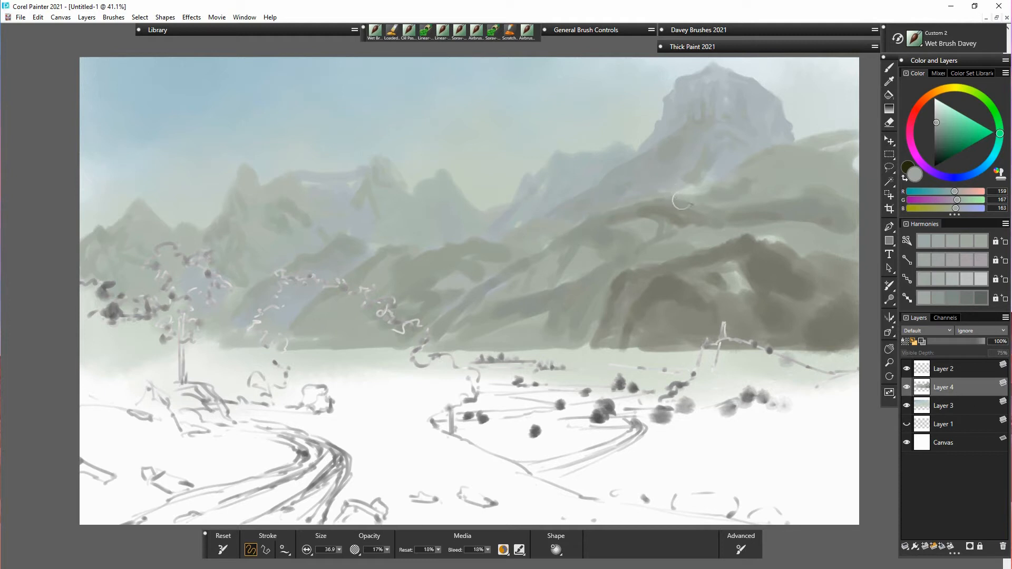
pyautogui.moveTo(653, 188); pyautogui.dragTo(688, 192)
pyautogui.moveTo(729, 174)
pyautogui.mouseDown()
pyautogui.moveTo(704, 165)
pyautogui.moveTo(717, 178)
pyautogui.moveTo(700, 186)
pyautogui.mouseUp()
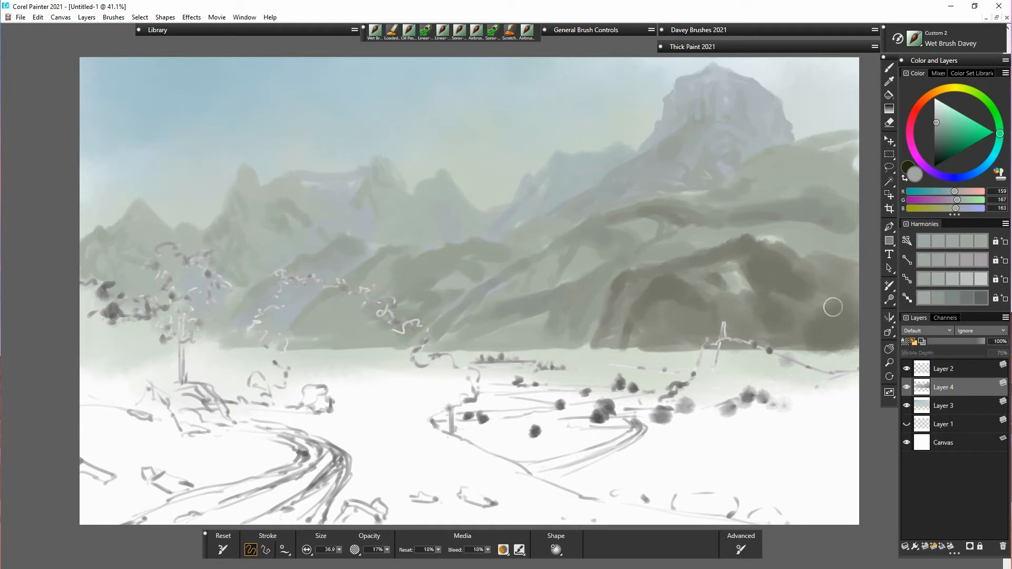
# Step: Dab warm grey-beige highlights (RGB 184, 180, 162 and 172, 170, 160) onto the foothills beneath the large distant peak
pyautogui.keyDown('alt'); pyautogui.click(656, 261); pyautogui.keyUp('alt')
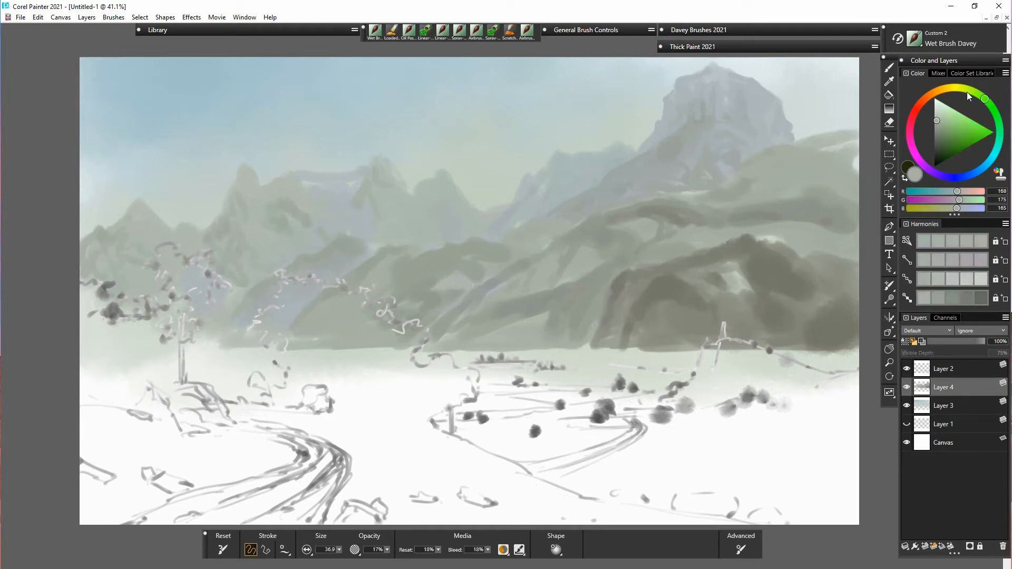
pyautogui.moveTo(967, 91); pyautogui.dragTo(954, 89)
pyautogui.click(941, 121)
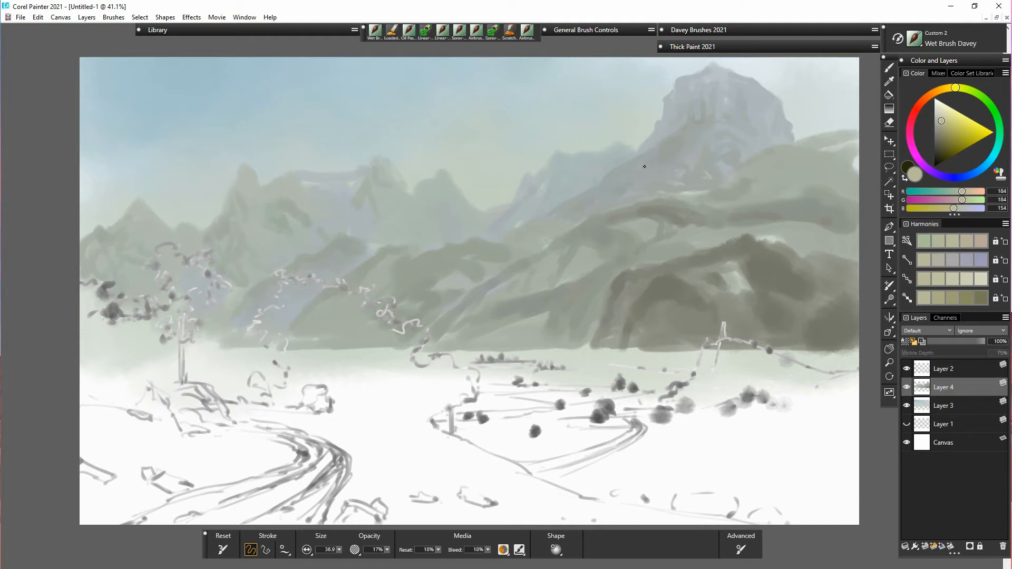
pyautogui.click(939, 120)
pyautogui.click(947, 88)
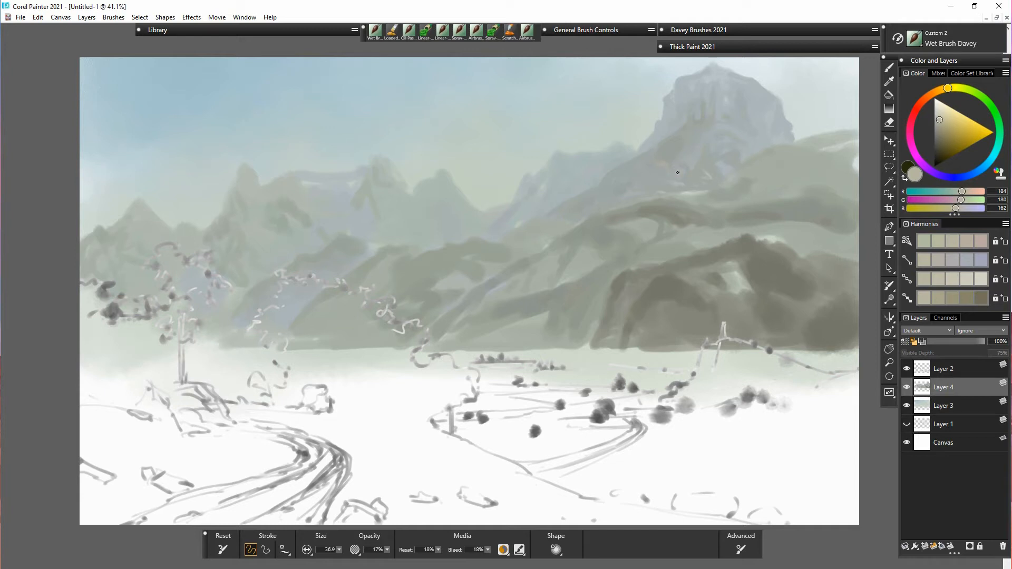
pyautogui.click(938, 120)
pyautogui.click(938, 122)
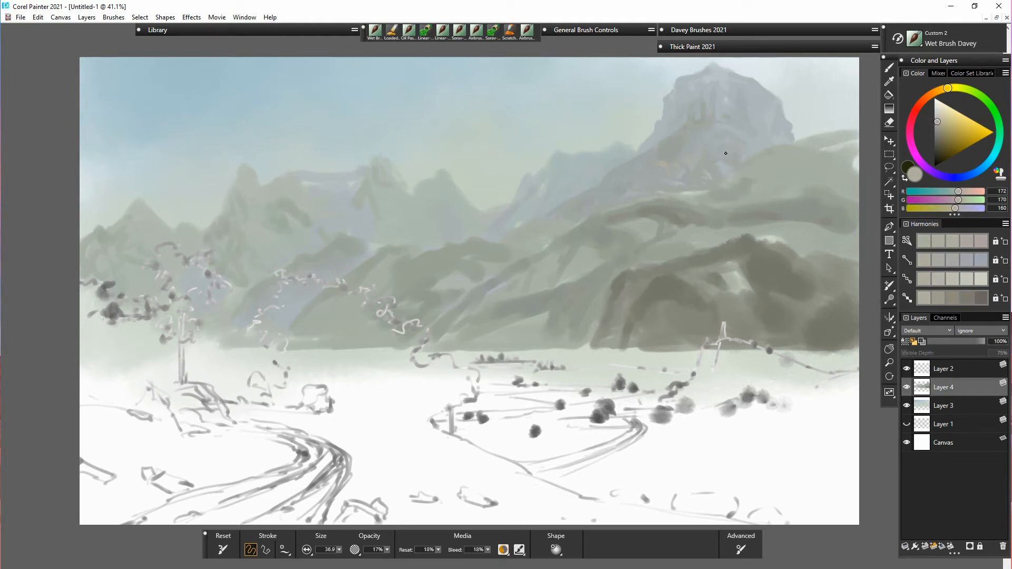
pyautogui.click(936, 117)
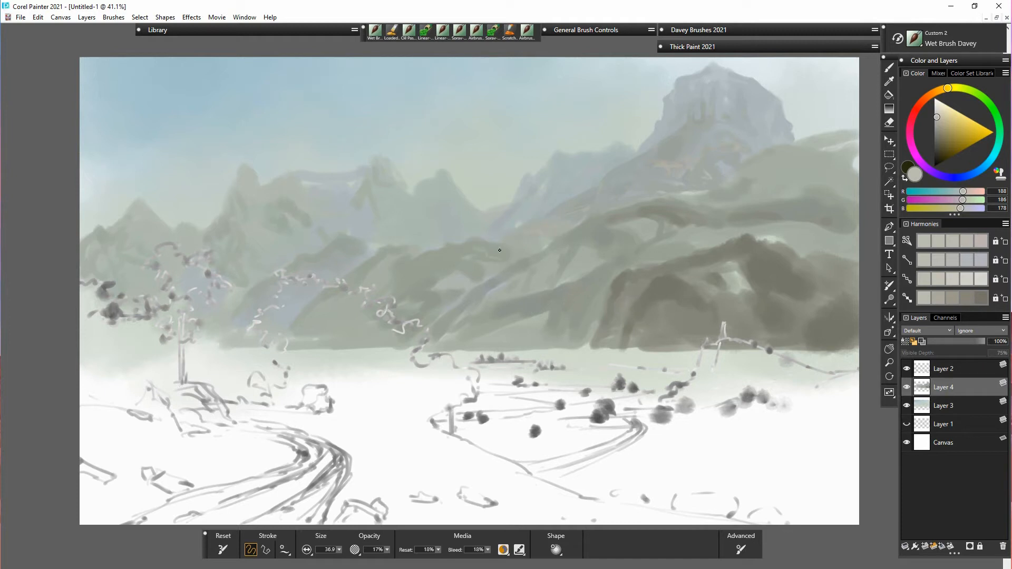
# Step: Add muted yellow-beige highlights (RGB 190, 188, 164 and 183, 183, 162) to the crest and slope of the central ridge
pyautogui.click(950, 88)
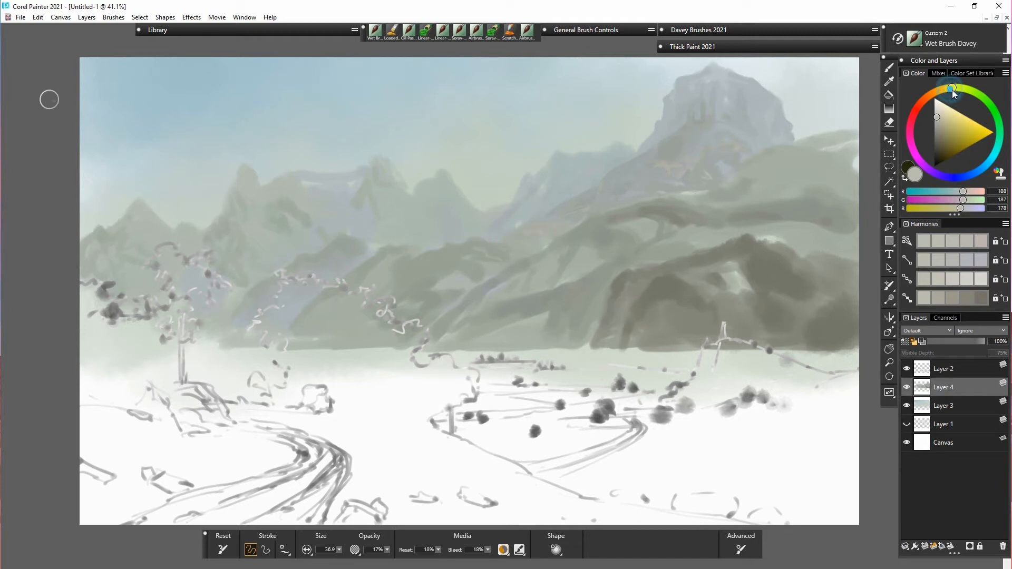
pyautogui.click(941, 120)
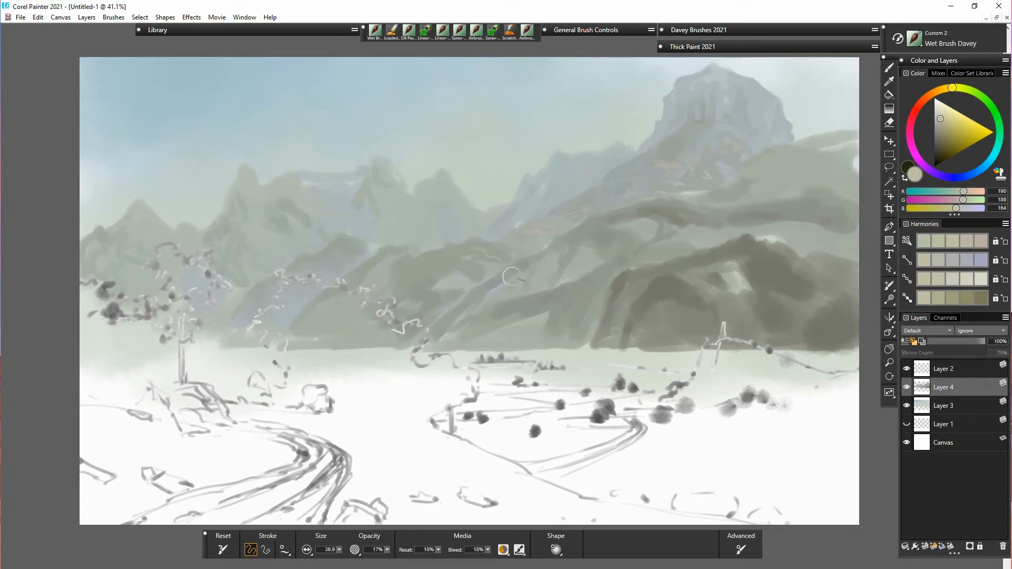
pyautogui.click(939, 120)
pyautogui.click(434, 261)
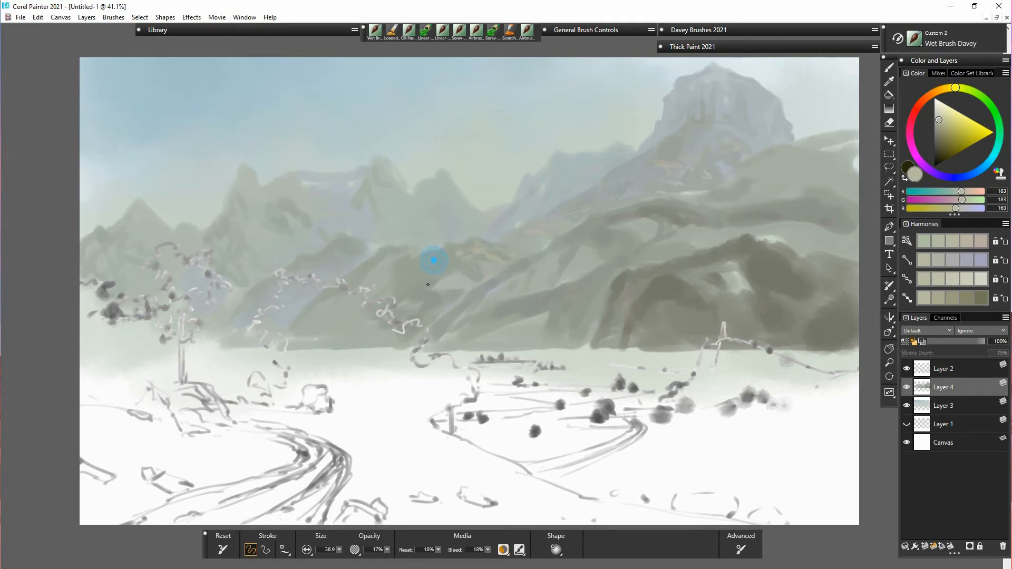
pyautogui.click(460, 276)
# Step: Define the upper contour of the right hill with muted olive strokes (RGB 142, 142, 122 and 134, 134, 122)
pyautogui.moveTo(940, 122); pyautogui.dragTo(940, 131)
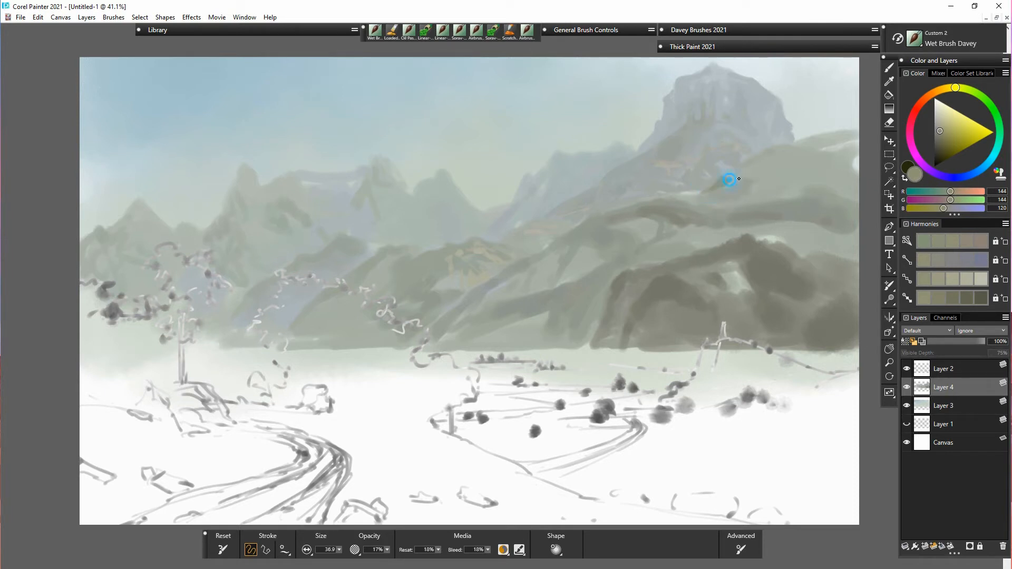
pyautogui.click(939, 130)
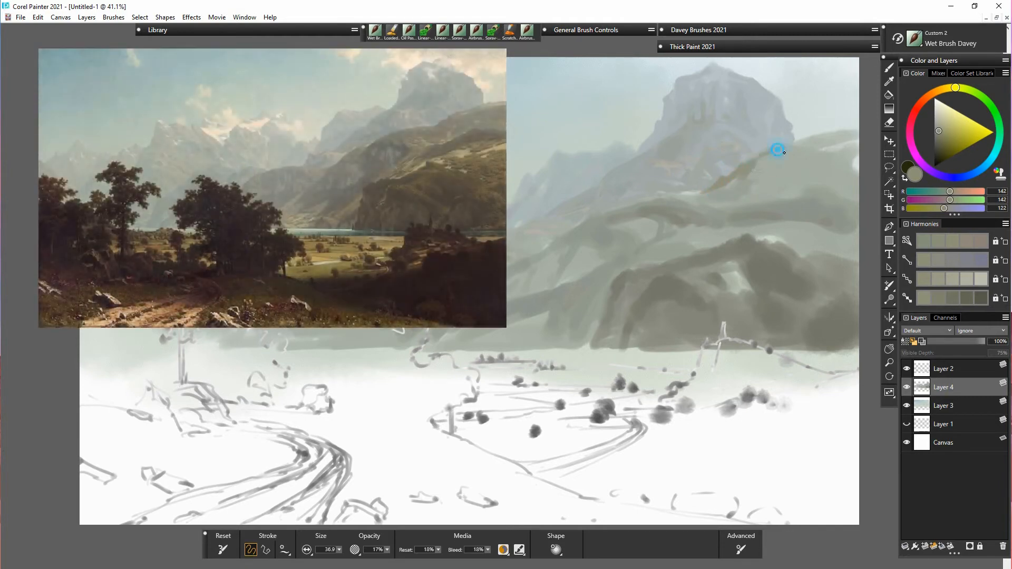
pyautogui.click(938, 133)
pyautogui.moveTo(770, 159)
pyautogui.mouseDown()
pyautogui.moveTo(750, 168)
pyautogui.moveTo(784, 152)
pyautogui.mouseUp()
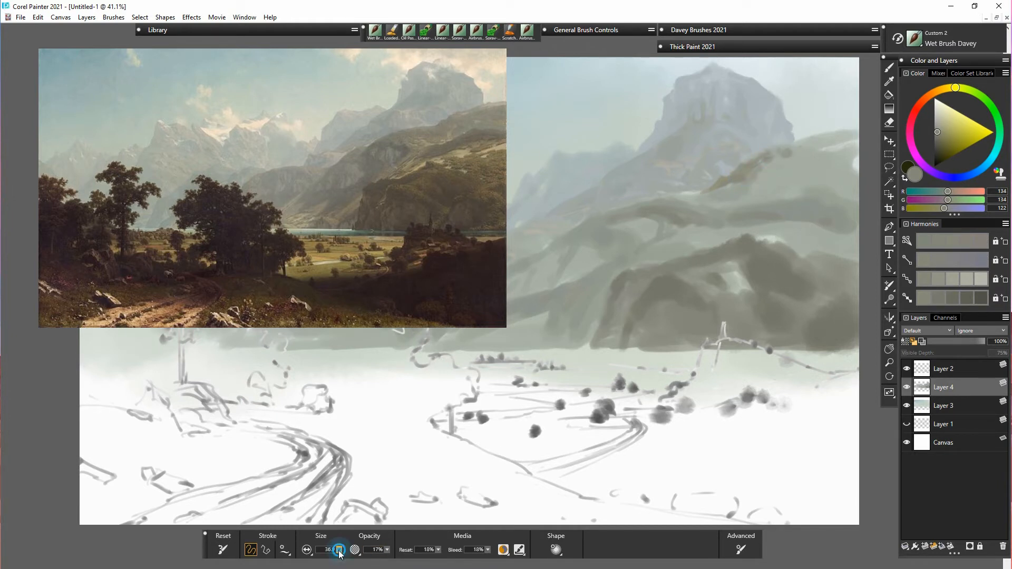
# Step: Extend the olive shading (RGB 134, 134, 122) down the long ridge below the large peak with a brush size of 62.7
pyautogui.moveTo(339, 550); pyautogui.dragTo(355, 549)
pyautogui.moveTo(697, 207)
pyautogui.mouseDown()
pyautogui.moveTo(687, 204)
pyautogui.moveTo(705, 201)
pyautogui.mouseUp()
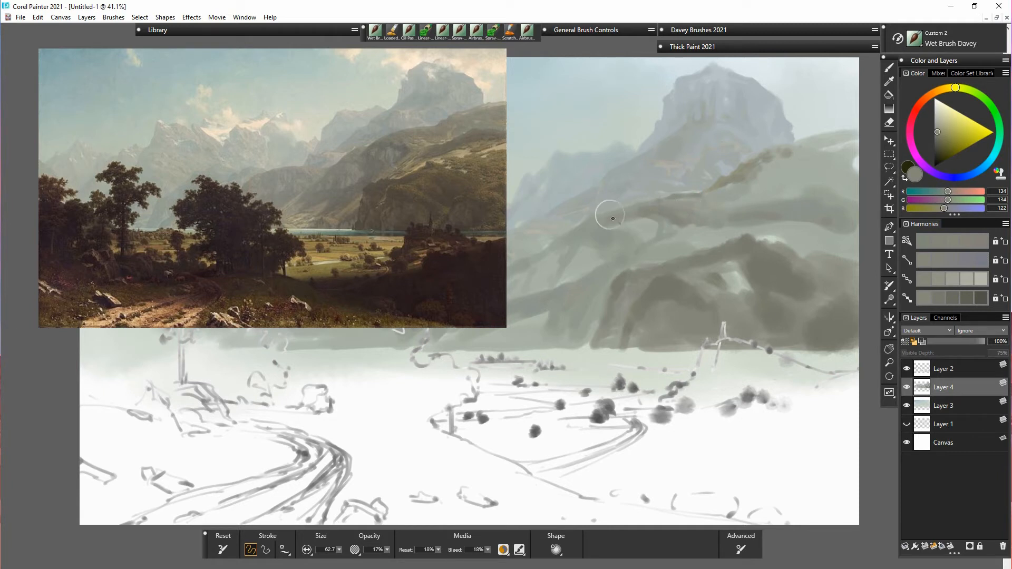
pyautogui.moveTo(665, 207); pyautogui.dragTo(753, 182)
pyautogui.moveTo(719, 193); pyautogui.dragTo(693, 203)
pyautogui.moveTo(590, 224)
pyautogui.mouseDown()
pyautogui.moveTo(568, 235)
pyautogui.moveTo(606, 226)
pyautogui.mouseUp()
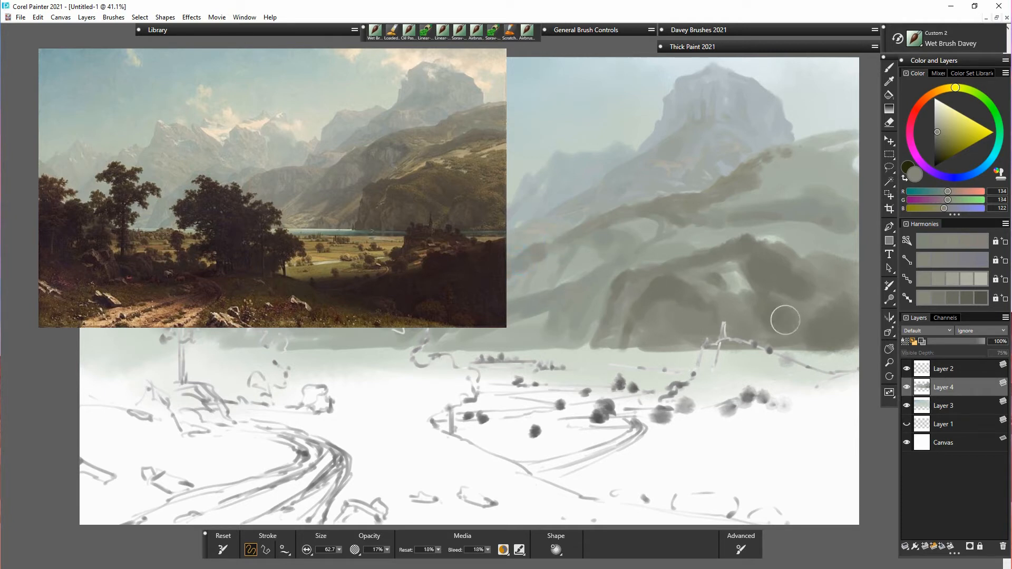
pyautogui.moveTo(600, 241)
pyautogui.mouseDown()
pyautogui.moveTo(666, 243)
pyautogui.moveTo(636, 234)
pyautogui.mouseUp()
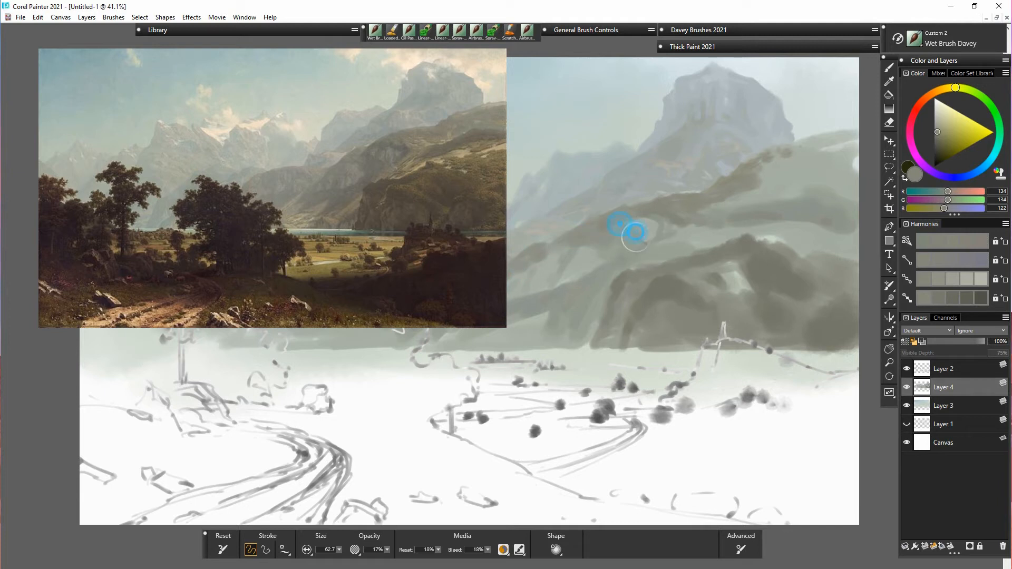
# Step: Work lighter green-greys (RGB 142, 145, 135 and 171, 174, 164) into the slopes just below the long ridge
pyautogui.click(968, 97)
pyautogui.click(937, 128)
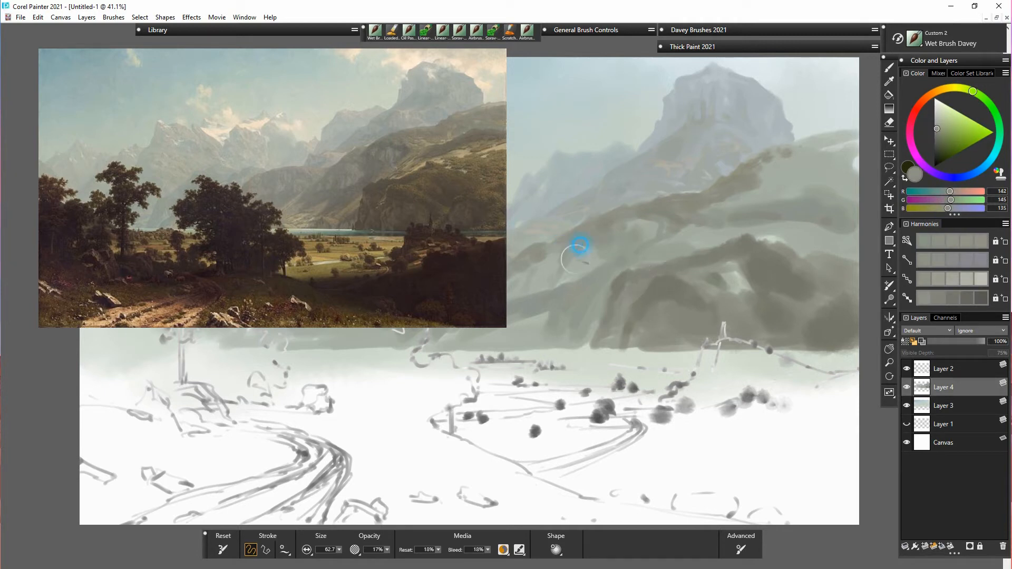
pyautogui.click(937, 122)
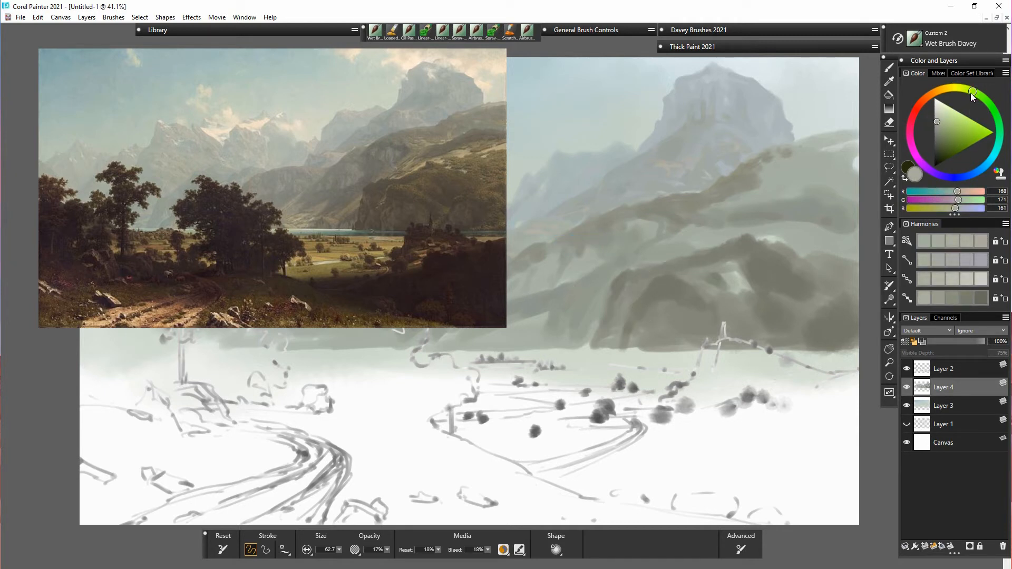
pyautogui.click(937, 120)
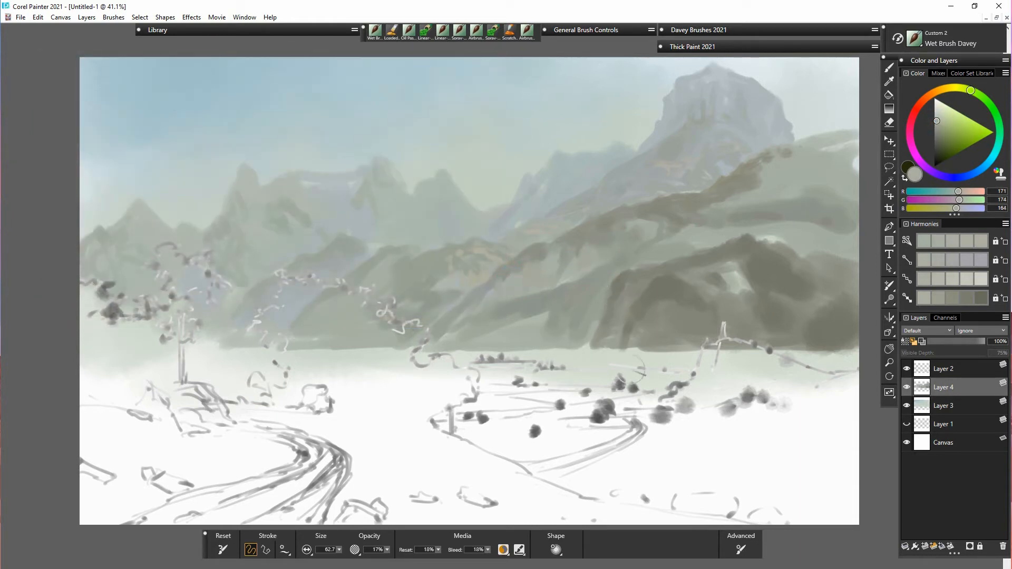
# Step: Cover the pale upper right hill in green-grey (RGB 149, 152, 141) and highlight its crest and lower fold in pale beige (RGB 188, 188, 170)
pyautogui.keyDown('alt'); pyautogui.click(542, 255); pyautogui.keyUp('alt')
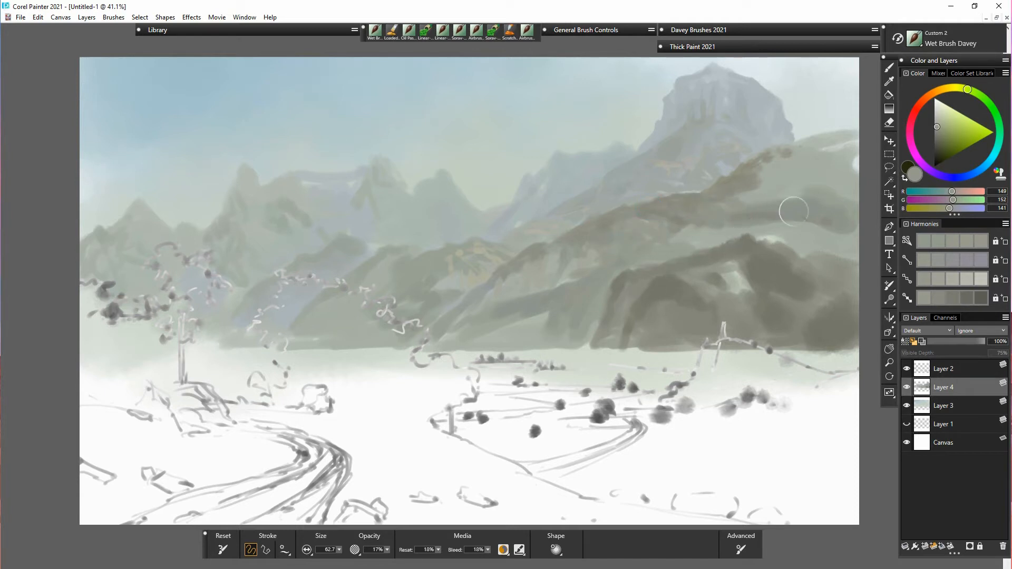
pyautogui.moveTo(775, 179)
pyautogui.mouseDown()
pyautogui.moveTo(797, 181)
pyautogui.moveTo(782, 169)
pyautogui.moveTo(790, 165)
pyautogui.moveTo(792, 177)
pyautogui.moveTo(832, 153)
pyautogui.moveTo(811, 165)
pyautogui.moveTo(820, 149)
pyautogui.moveTo(796, 144)
pyautogui.moveTo(862, 133)
pyautogui.mouseUp()
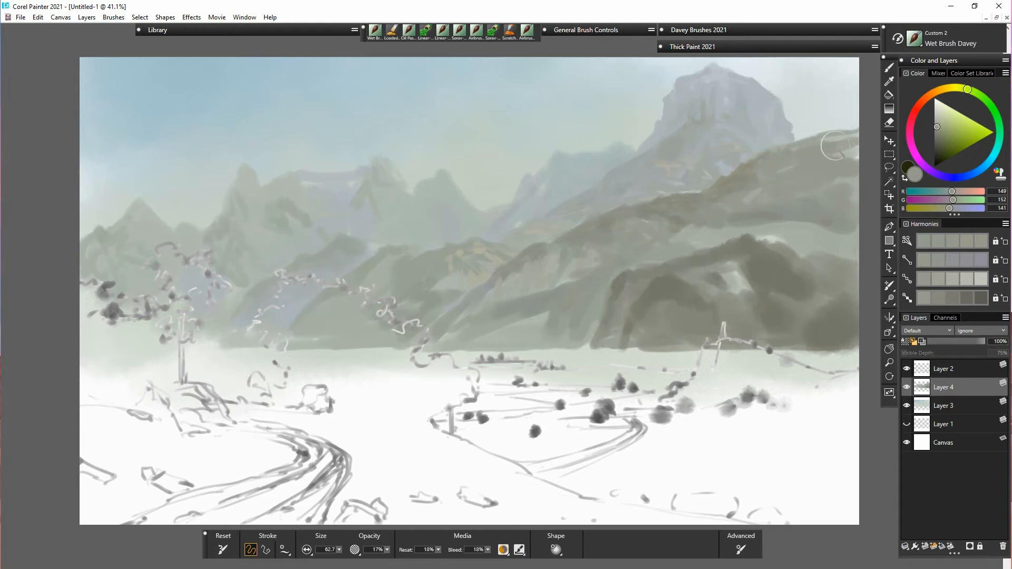
pyautogui.click(957, 89)
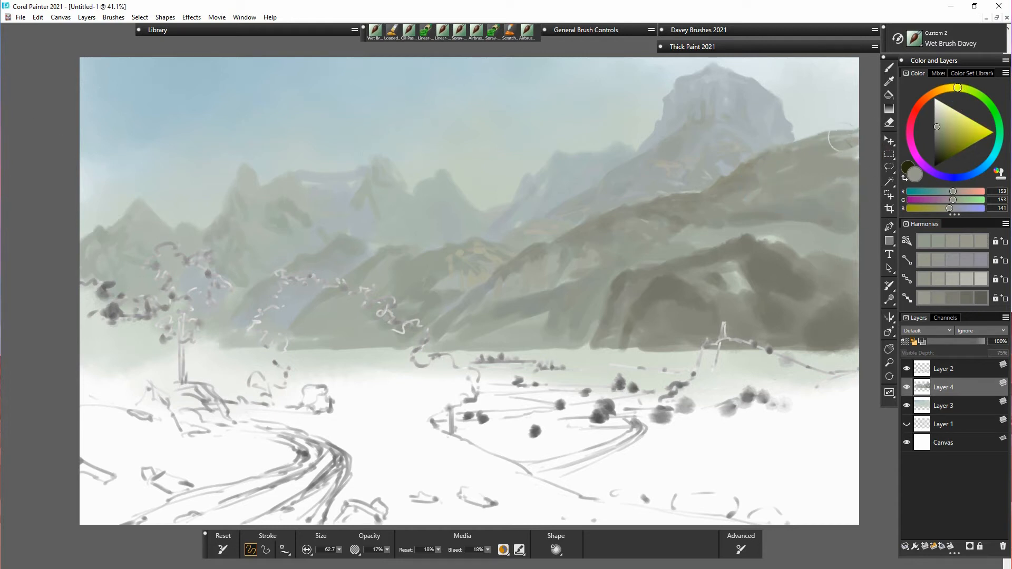
pyautogui.click(937, 118)
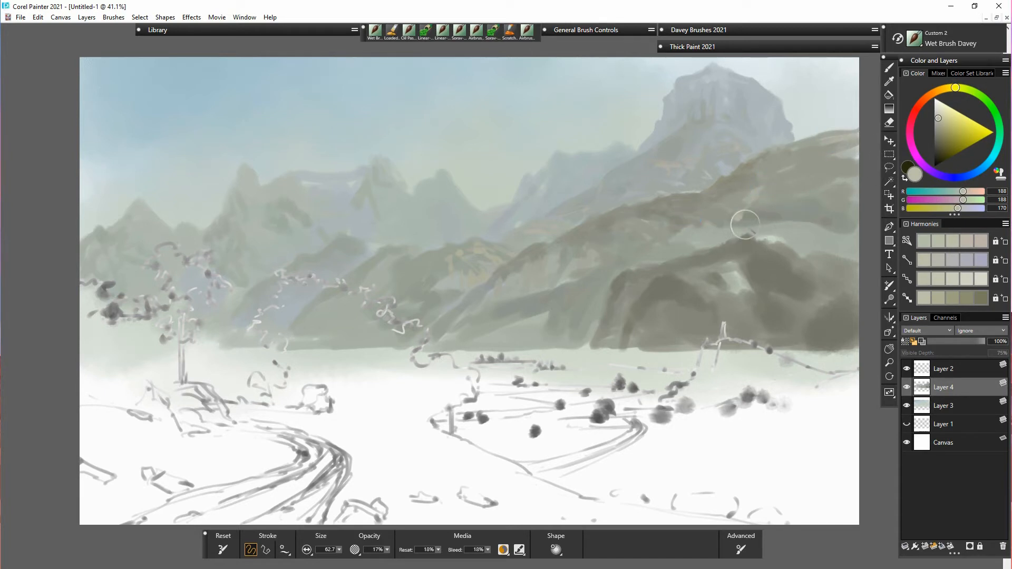
pyautogui.moveTo(743, 222); pyautogui.dragTo(734, 234)
# Step: Paint a sunlit yellow-green meadow band (RGB 186, 191, 151) across the slope above the near right hill, refining it with brush size 32.3
pyautogui.moveTo(942, 123); pyautogui.dragTo(942, 119)
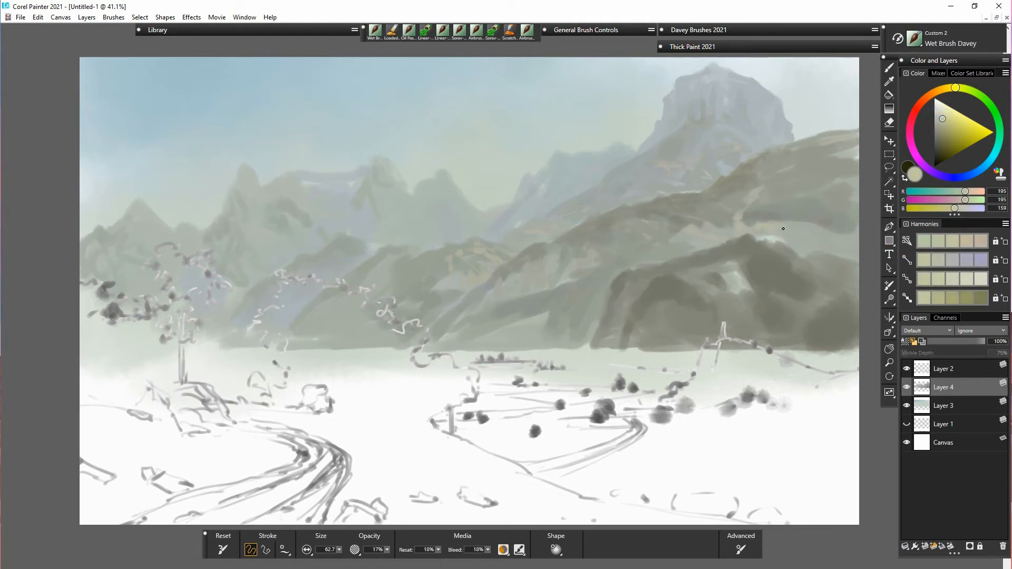
pyautogui.click(943, 120)
pyautogui.click(960, 89)
pyautogui.moveTo(762, 233)
pyautogui.mouseDown()
pyautogui.moveTo(813, 219)
pyautogui.moveTo(735, 232)
pyautogui.mouseUp()
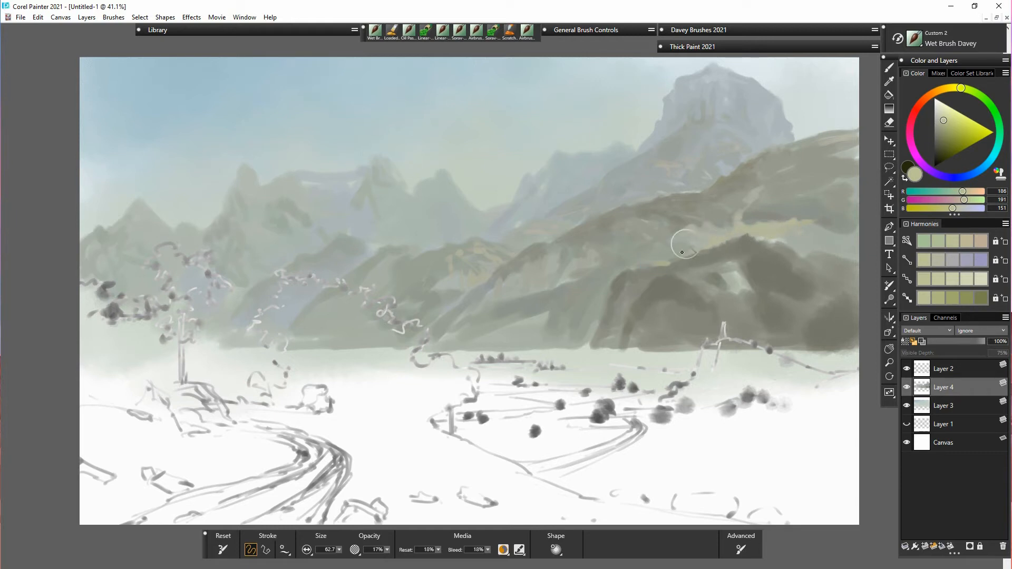
pyautogui.moveTo(339, 550); pyautogui.dragTo(333, 550)
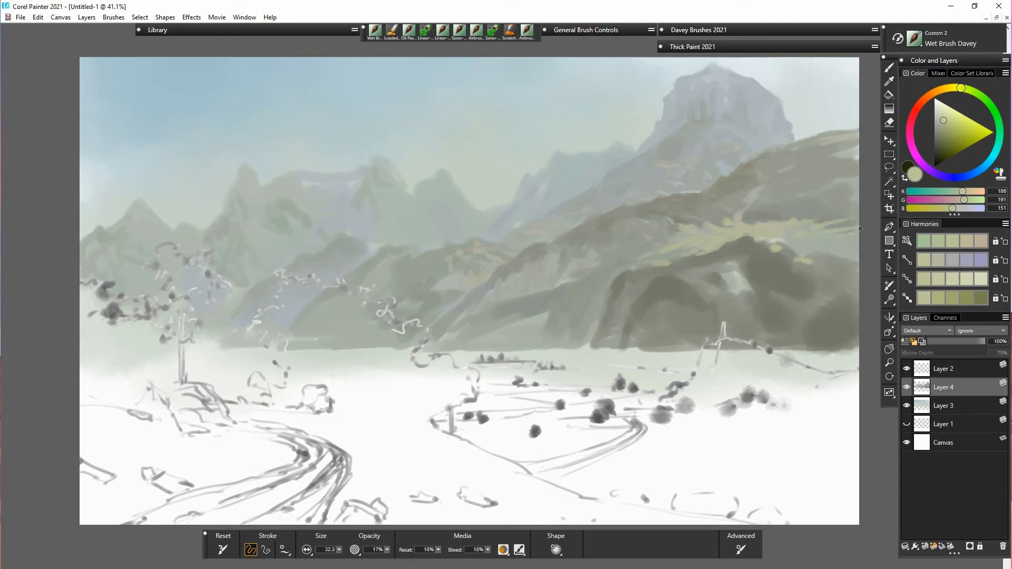
pyautogui.click(942, 121)
pyautogui.moveTo(840, 251)
pyautogui.mouseDown()
pyautogui.moveTo(818, 251)
pyautogui.moveTo(789, 234)
pyautogui.moveTo(832, 232)
pyautogui.mouseUp()
# Step: Break up the meadow's lower edge with grey-green (RGB 136, 140, 131) and add olive touches (RGB 149, 155, 125) below it
pyautogui.keyDown('alt'); pyautogui.click(763, 219); pyautogui.keyUp('alt')
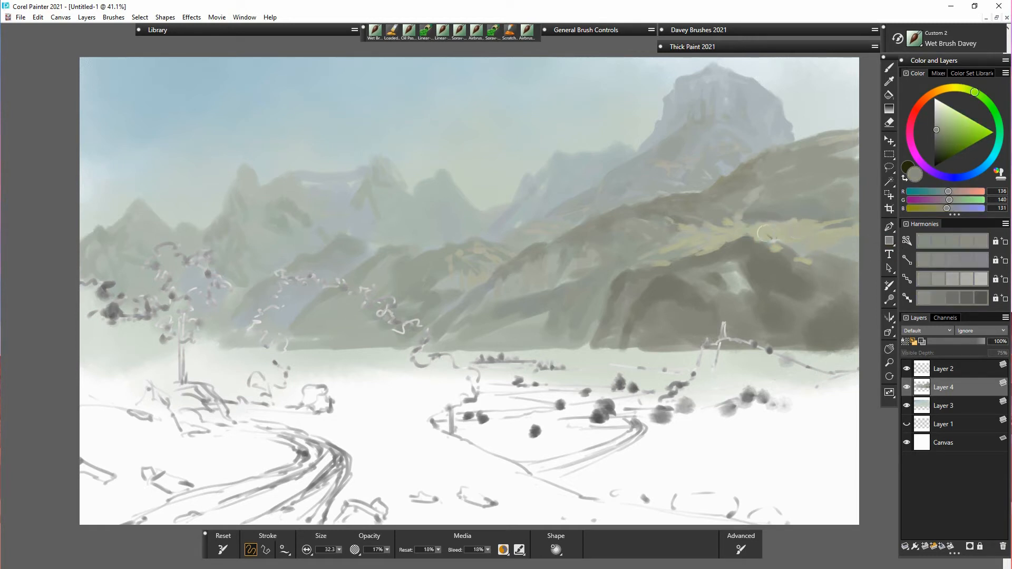
pyautogui.moveTo(764, 234); pyautogui.dragTo(794, 243)
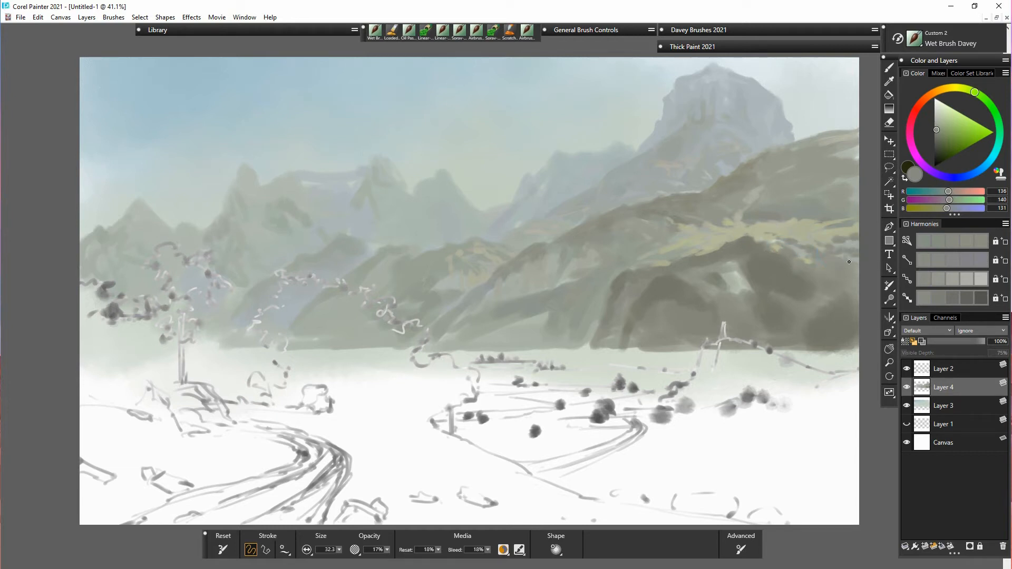
pyautogui.click(940, 129)
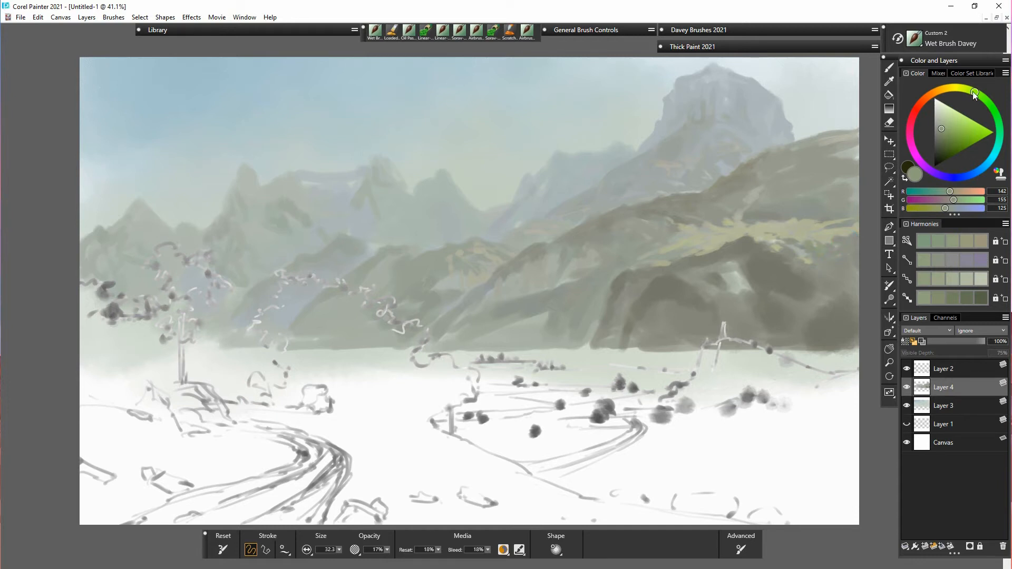
pyautogui.moveTo(974, 94); pyautogui.dragTo(964, 89)
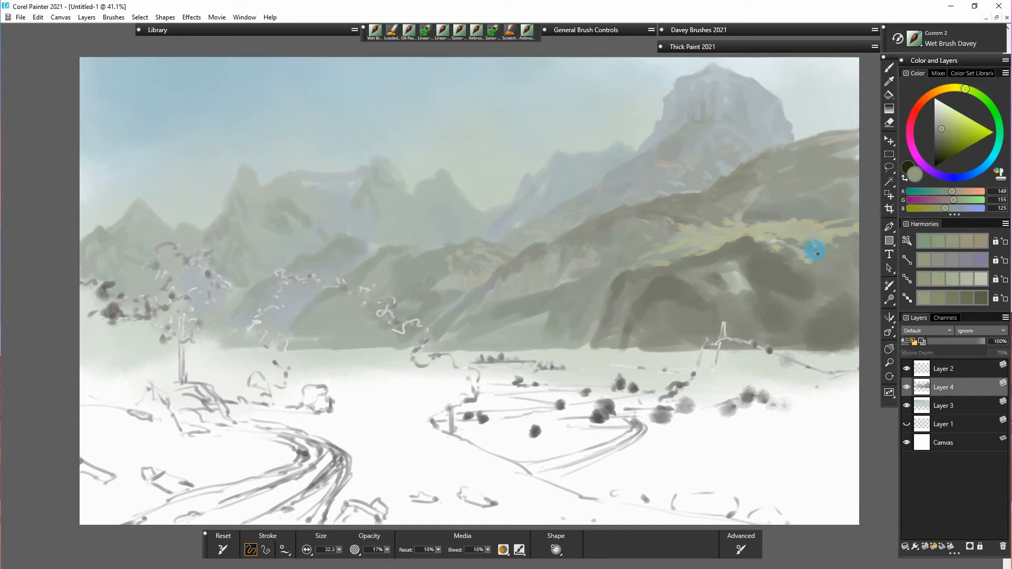
pyautogui.moveTo(760, 261); pyautogui.dragTo(778, 265)
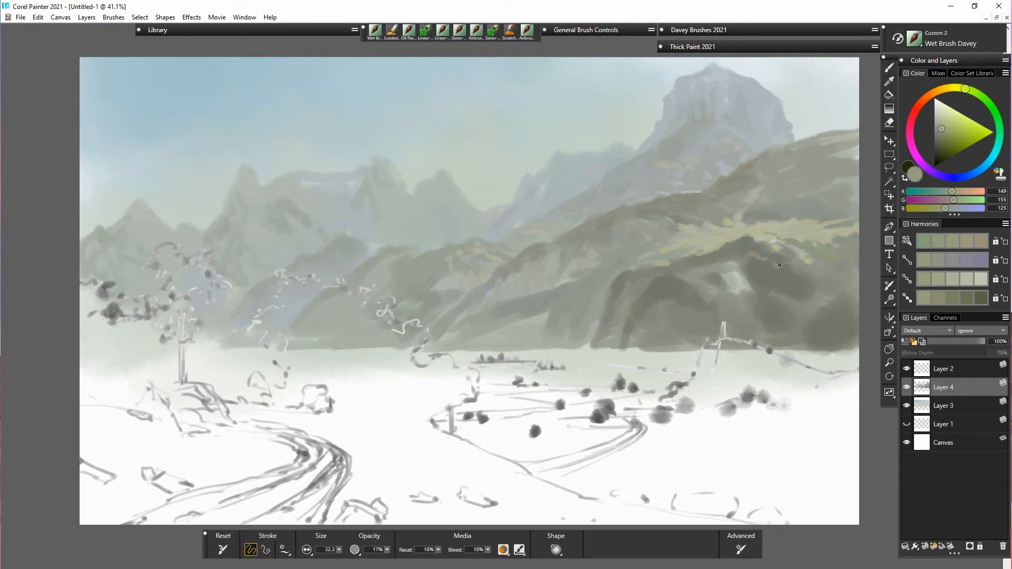
# Step: Paint muted yellow-green strokes (RGB 161, 165, 127) along the crest and down both flanks of the near right hill
pyautogui.moveTo(942, 128); pyautogui.dragTo(947, 127)
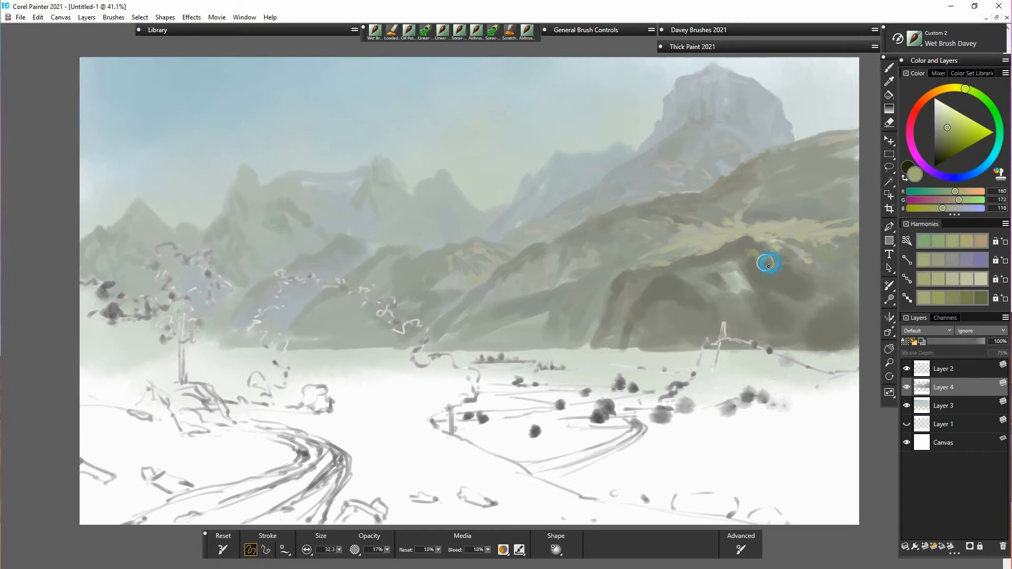
pyautogui.click(943, 127)
pyautogui.moveTo(754, 248)
pyautogui.mouseDown()
pyautogui.moveTo(786, 299)
pyautogui.moveTo(776, 270)
pyautogui.moveTo(742, 256)
pyautogui.mouseUp()
pyautogui.click(794, 276)
pyautogui.click(805, 294)
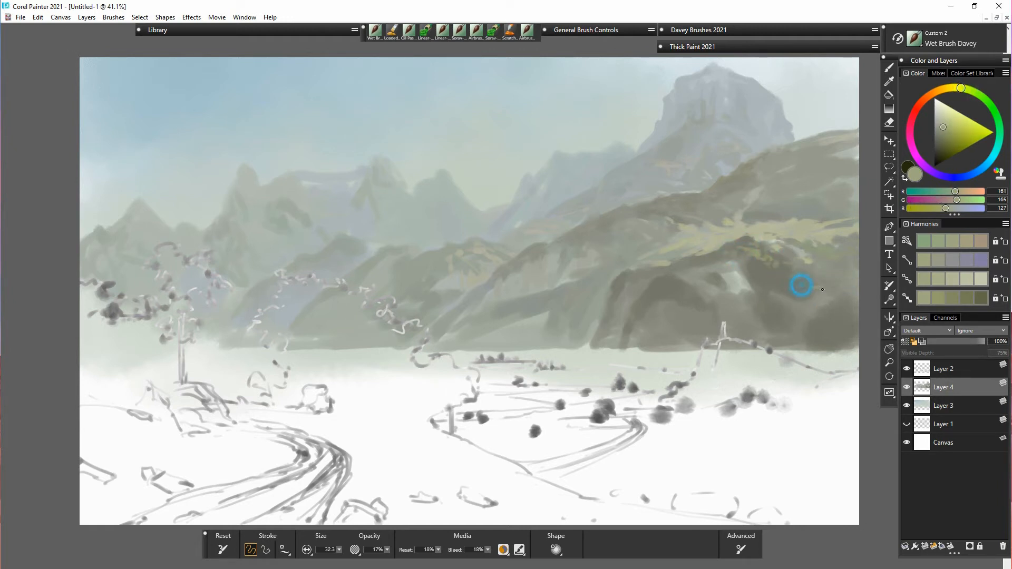
pyautogui.moveTo(800, 286)
pyautogui.mouseDown()
pyautogui.moveTo(833, 281)
pyautogui.moveTo(809, 293)
pyautogui.mouseUp()
pyautogui.click(788, 270)
pyautogui.moveTo(675, 276)
pyautogui.mouseDown()
pyautogui.moveTo(726, 298)
pyautogui.moveTo(660, 276)
pyautogui.moveTo(695, 277)
pyautogui.moveTo(698, 290)
pyautogui.moveTo(632, 309)
pyautogui.moveTo(642, 281)
pyautogui.mouseUp()
pyautogui.click(732, 303)
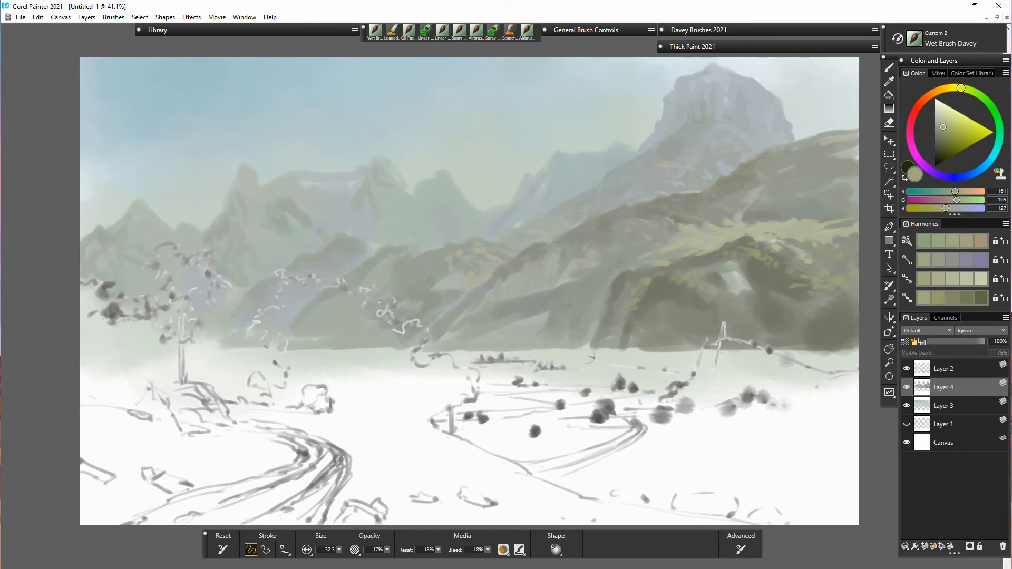
# Step: Streak the slope left of the near right hill down to the shoreline with light yellow-green (RGB 177, 184, 150 and 169, 175, 146)
pyautogui.keyDown('alt'); pyautogui.click(667, 256); pyautogui.keyUp('alt')
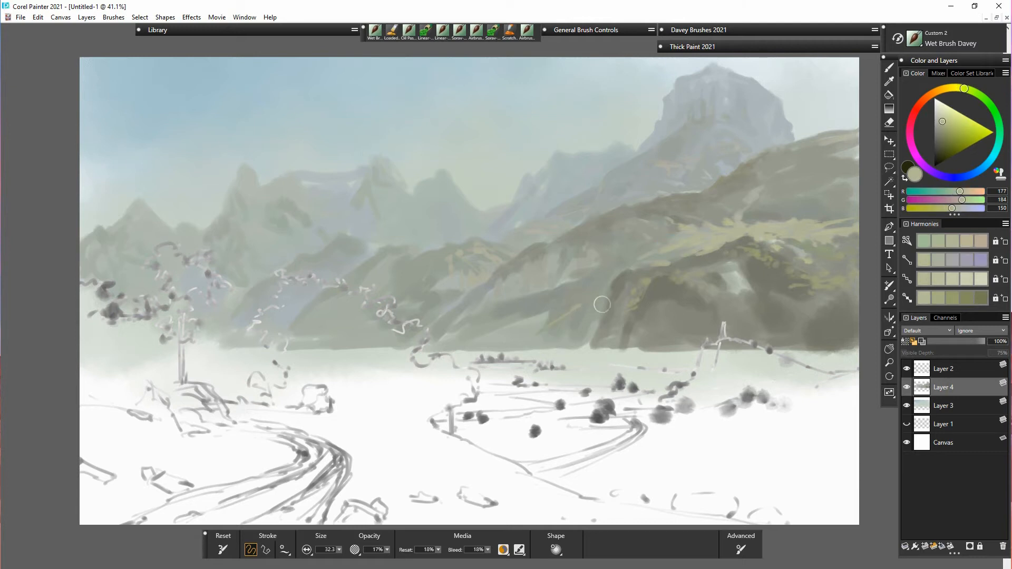
pyautogui.click(550, 330)
pyautogui.keyDown('alt'); pyautogui.click(585, 300); pyautogui.keyUp('alt')
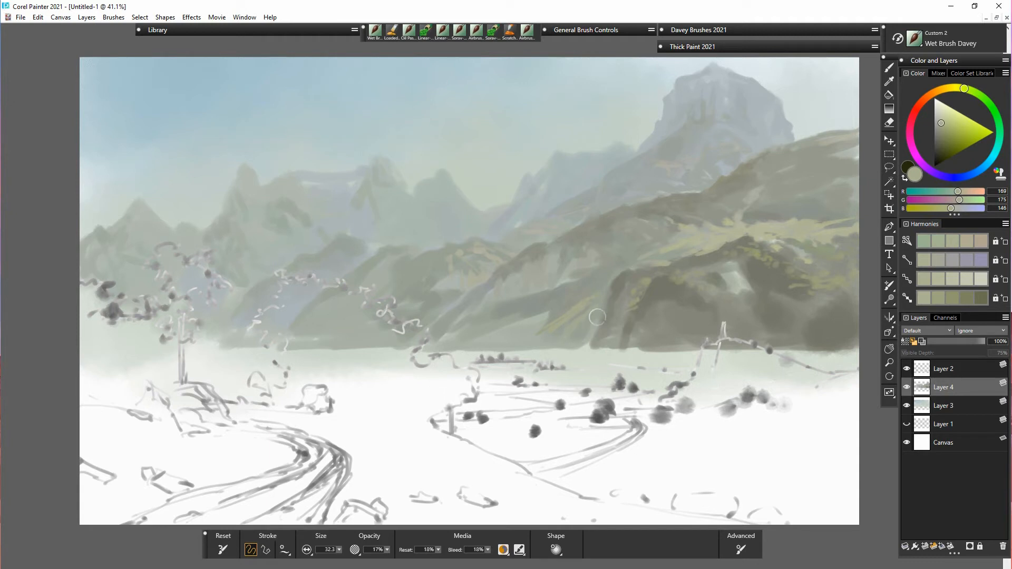
pyautogui.moveTo(543, 335); pyautogui.dragTo(538, 346)
pyautogui.moveTo(470, 347); pyautogui.dragTo(521, 343)
# Step: Shade the folds and crest of the central hills in cool grey-green (RGB 142, 152, 143), adding warm grey touches (RGB 176, 177, 159)
pyautogui.keyDown('alt'); pyautogui.click(516, 261); pyautogui.keyUp('alt')
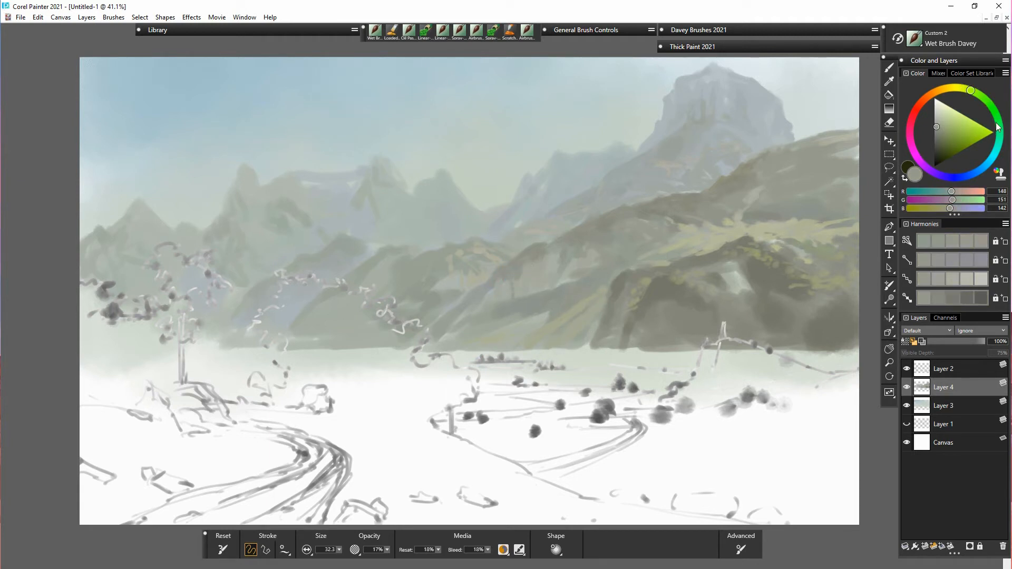
pyautogui.moveTo(996, 125); pyautogui.dragTo(993, 118)
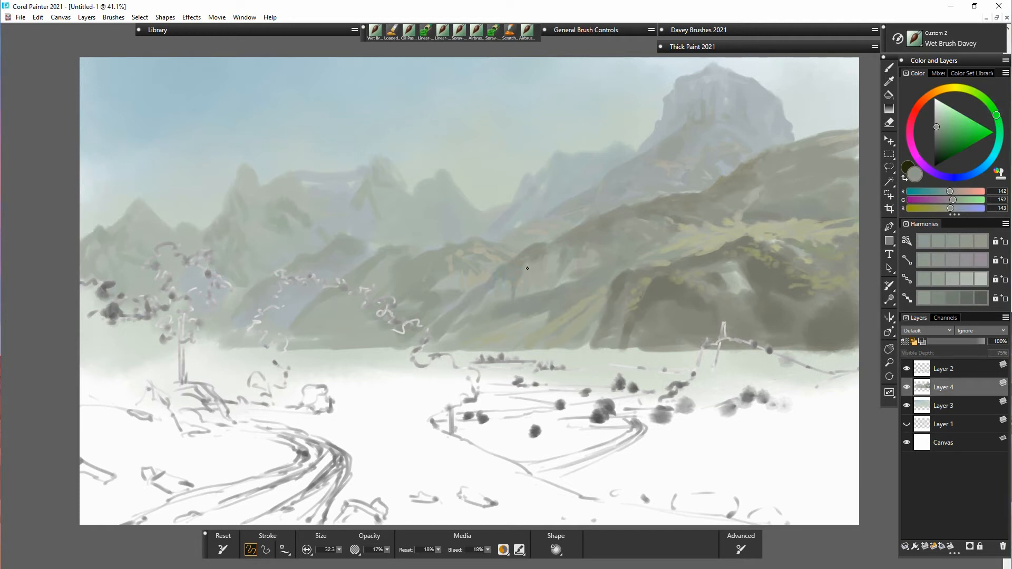
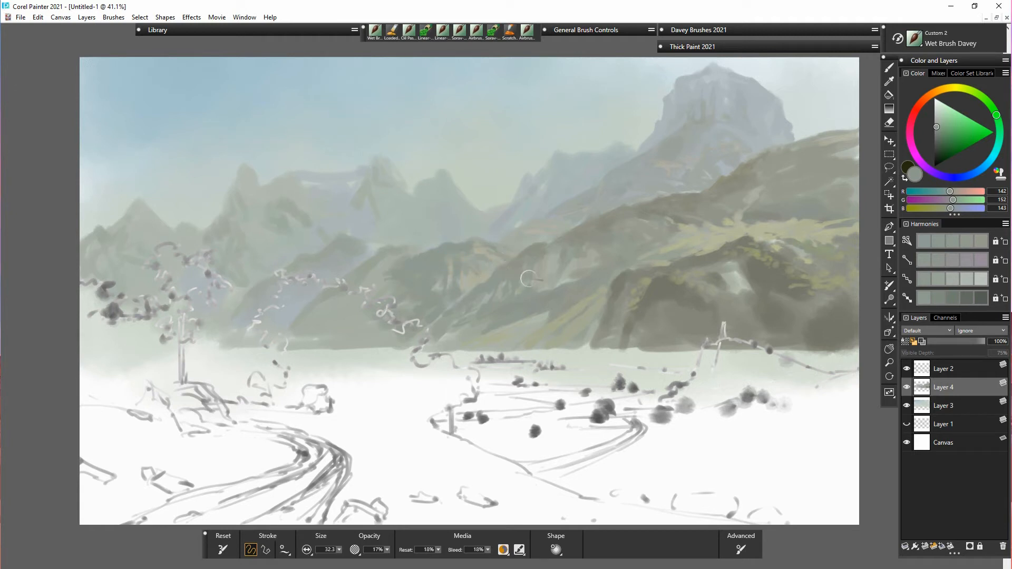
pyautogui.moveTo(505, 231); pyautogui.dragTo(497, 242)
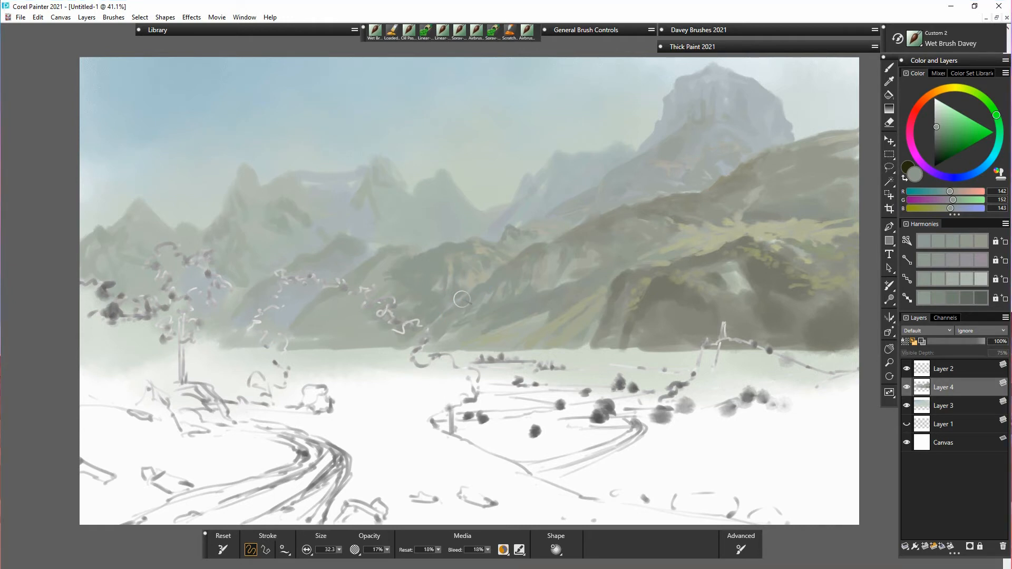
pyautogui.keyDown('alt'); pyautogui.click(504, 275); pyautogui.keyUp('alt')
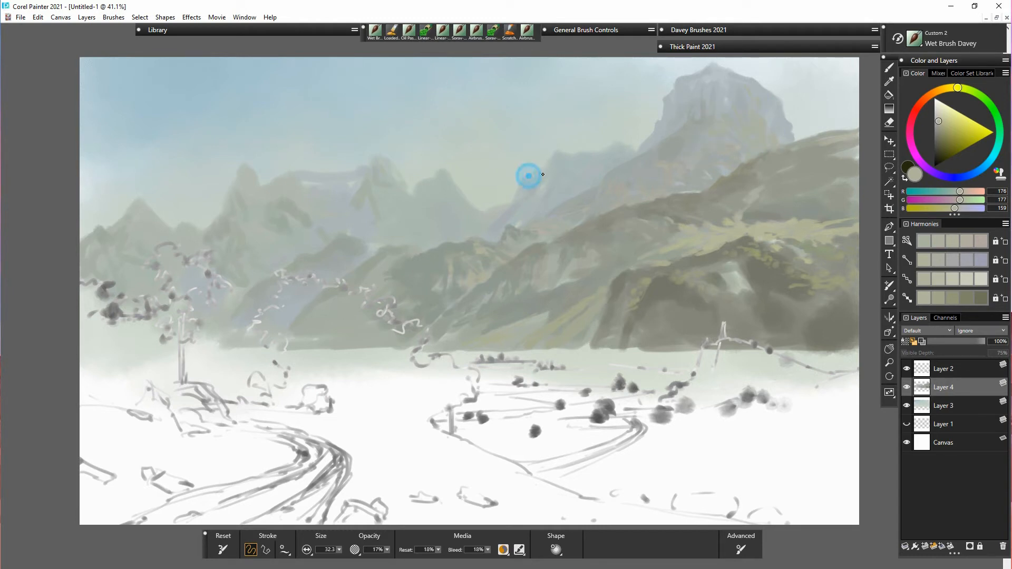
# Step: Define the crest and slopes of the distant peak beside the large mountain in blue-grey (RGB 175, 190, 187 and 171, 187, 183)
pyautogui.keyDown('alt'); pyautogui.click(529, 189); pyautogui.keyUp('alt')
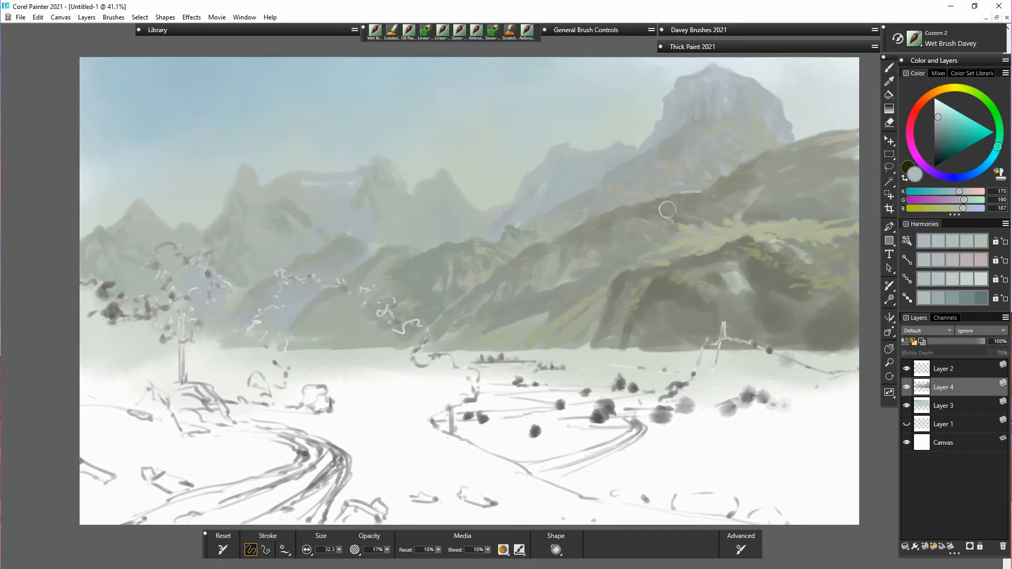
pyautogui.keyDown('alt'); pyautogui.click(662, 162); pyautogui.keyUp('alt')
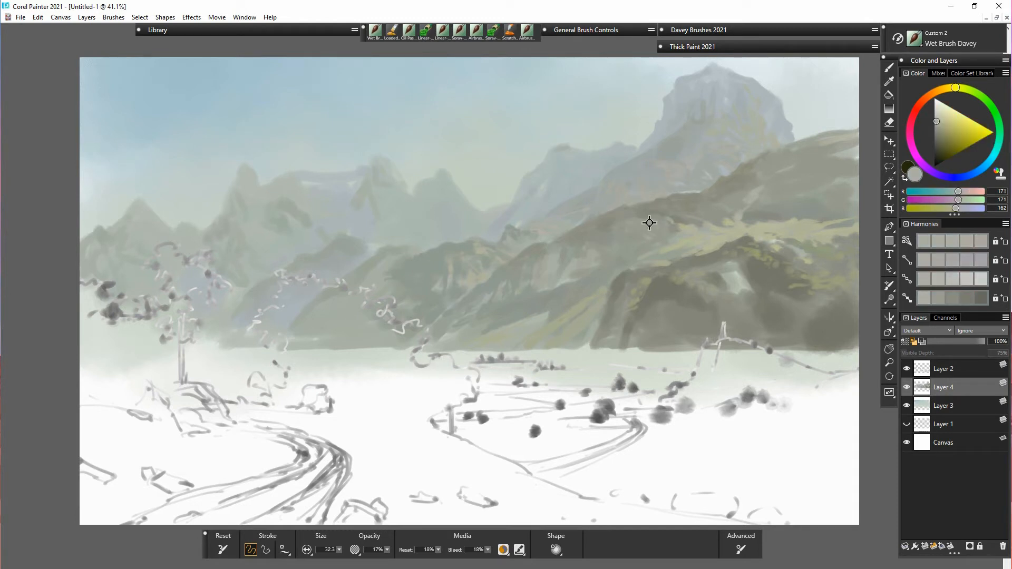
pyautogui.keyDown('alt'); pyautogui.click(484, 254); pyautogui.keyUp('alt')
pyautogui.moveTo(554, 149); pyautogui.dragTo(565, 147)
pyautogui.keyDown('alt'); pyautogui.click(560, 165); pyautogui.keyUp('alt')
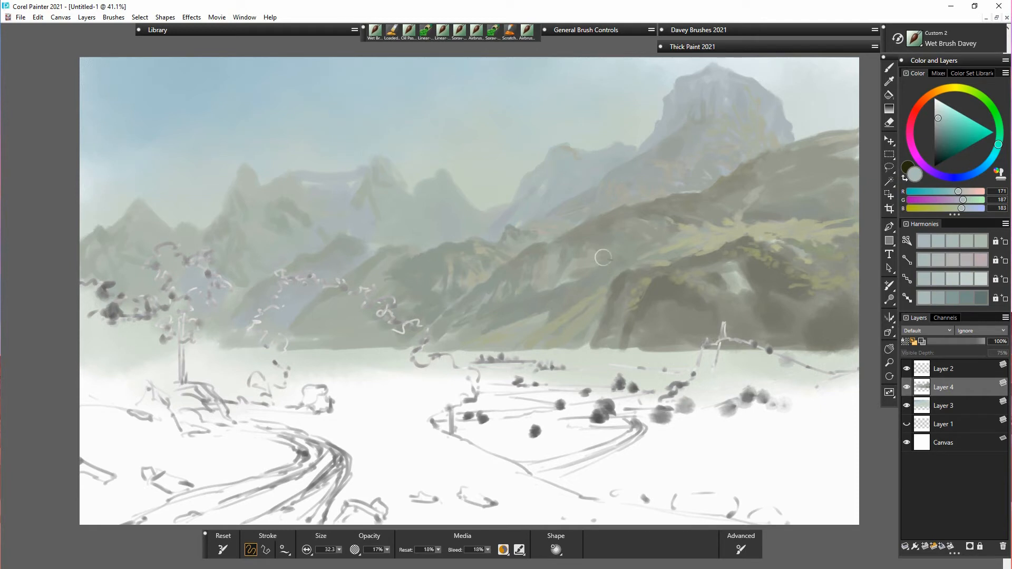
# Step: Dab pale green-grey (RGB 181, 190, 182) on the distant peak and the ridges around the central valley gap
pyautogui.keyDown('alt'); pyautogui.click(247, 172); pyautogui.keyUp('alt')
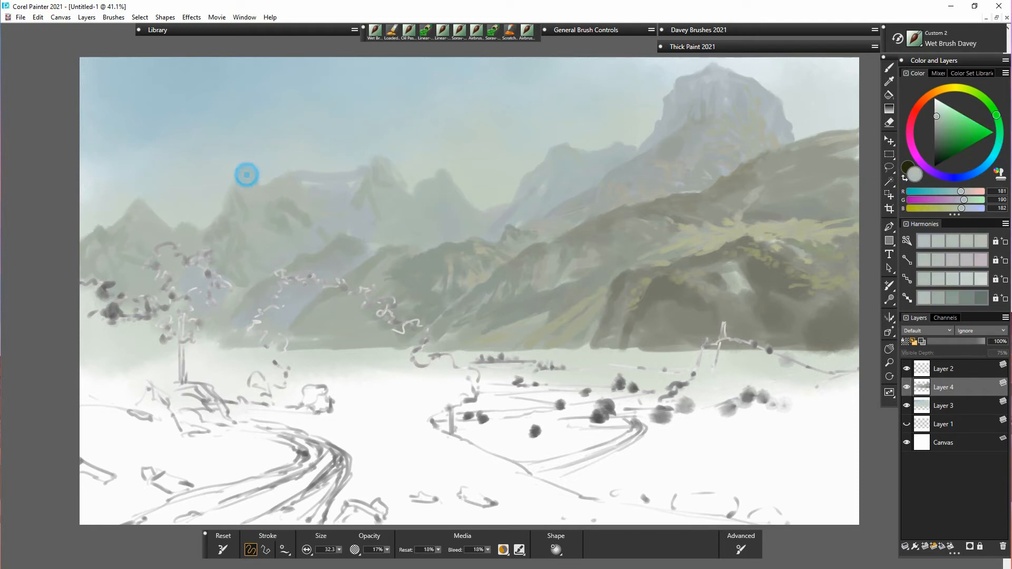
pyautogui.keyDown('alt'); pyautogui.click(560, 149); pyautogui.keyUp('alt')
pyautogui.keyDown('alt'); pyautogui.click(566, 154); pyautogui.keyUp('alt')
pyautogui.click(582, 175)
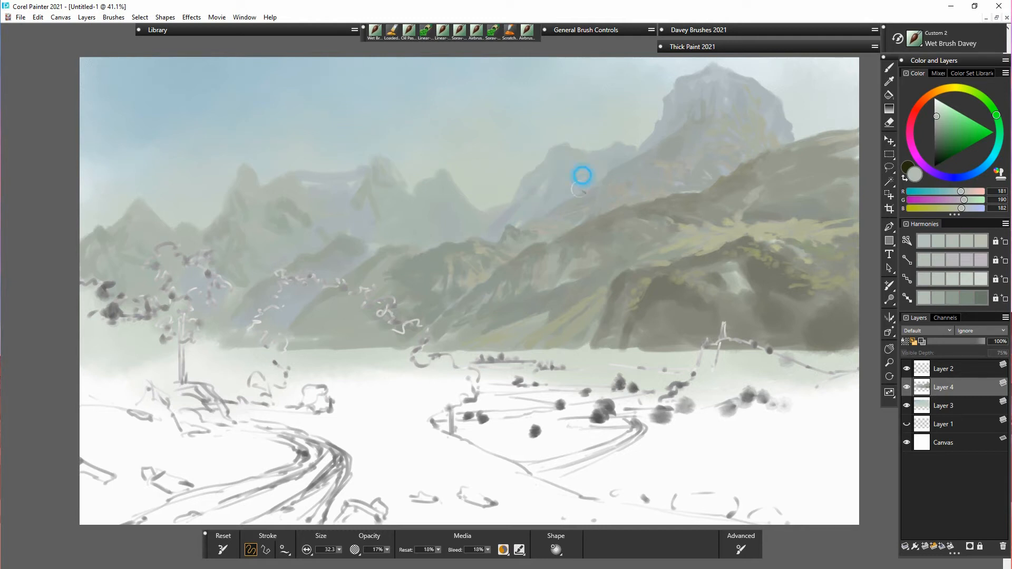
pyautogui.click(458, 209)
pyautogui.click(479, 221)
pyautogui.click(519, 245)
# Step: Add warm pale highlights (RGB 205, 205, 185; 192, 192, 174; 194, 194, 184) across the rock faces of the distant left mountains
pyautogui.click(958, 89)
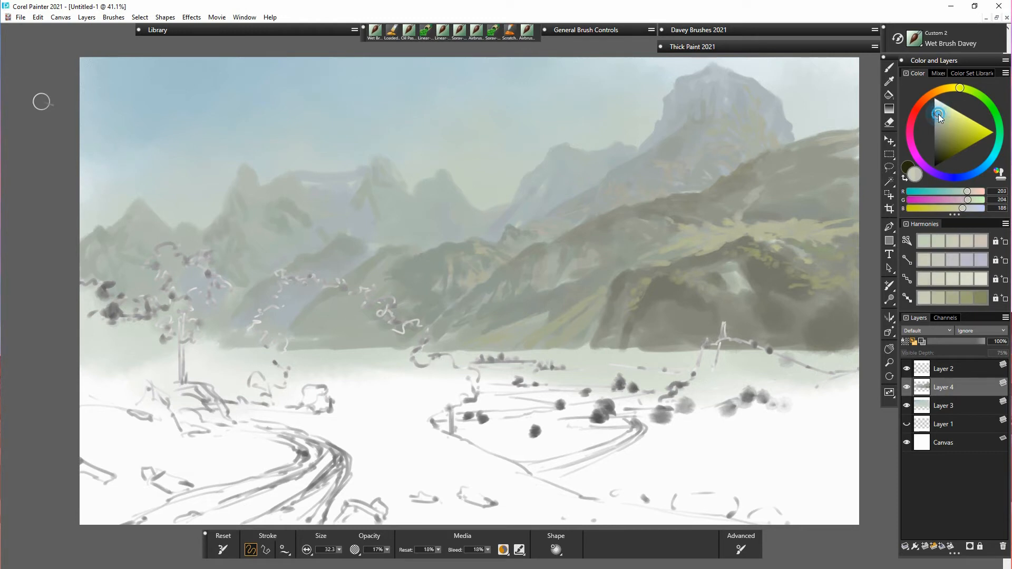
pyautogui.moveTo(957, 90); pyautogui.dragTo(956, 92)
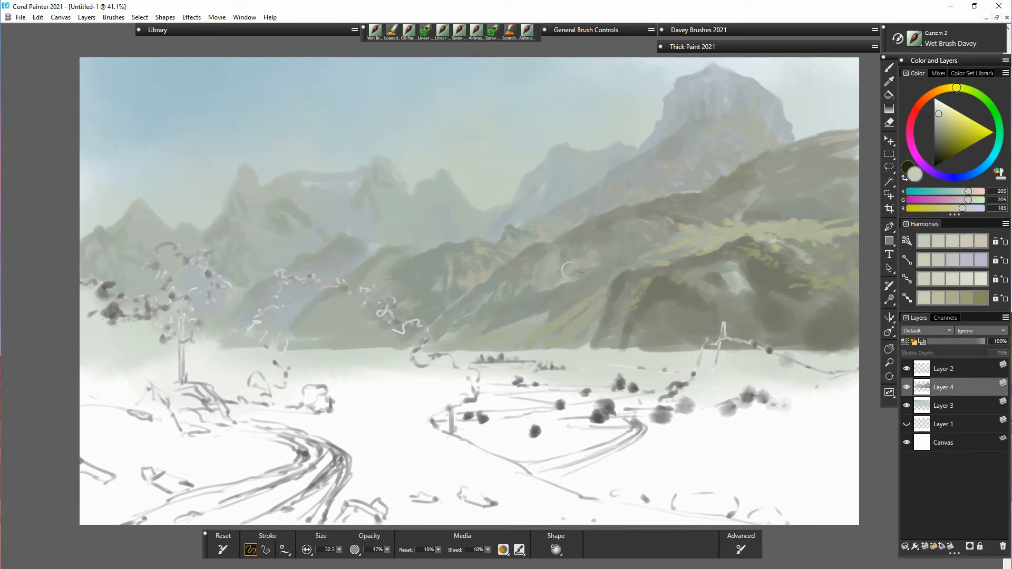
pyautogui.moveTo(416, 186); pyautogui.dragTo(431, 195)
pyautogui.click(938, 117)
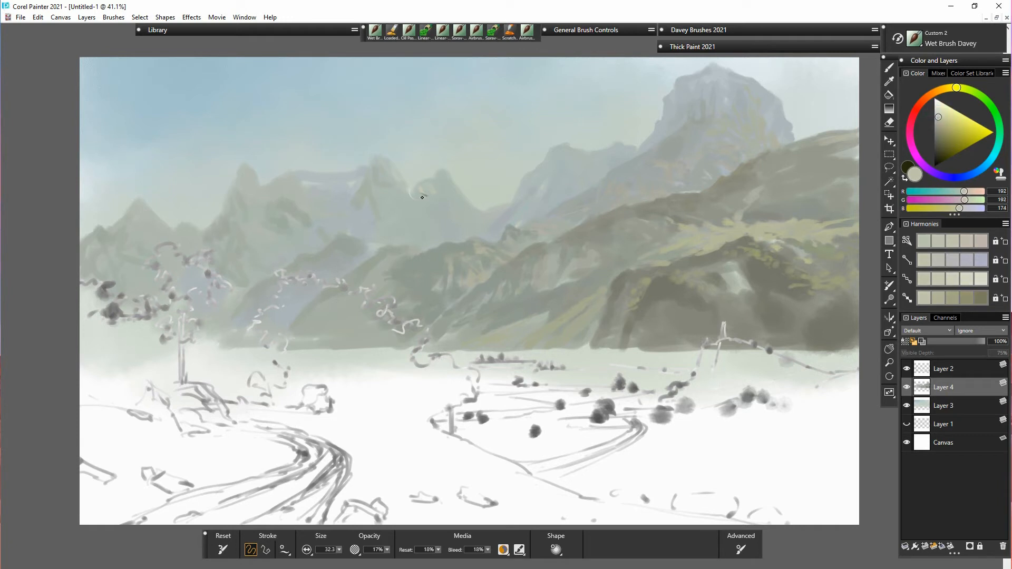
pyautogui.click(448, 206)
pyautogui.click(938, 117)
pyautogui.click(936, 115)
pyautogui.moveTo(309, 181); pyautogui.dragTo(330, 183)
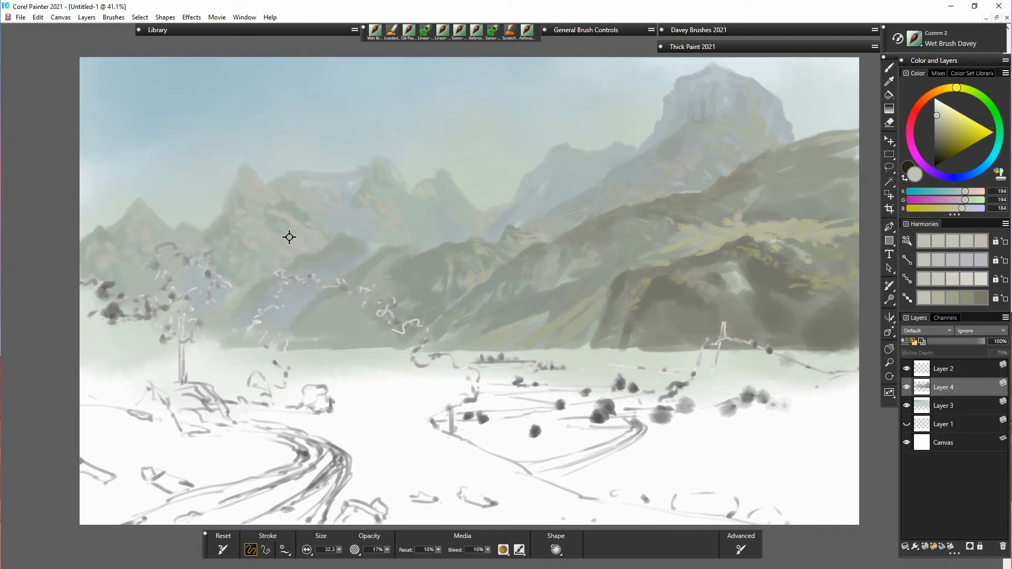
# Step: Refine the left shoulder of the pointed left peak with sampled grey-greens (RGB 172, 186, 178; 164, 172, 163; 171, 182, 174)
pyautogui.keyDown('alt'); pyautogui.click(264, 245); pyautogui.keyUp('alt')
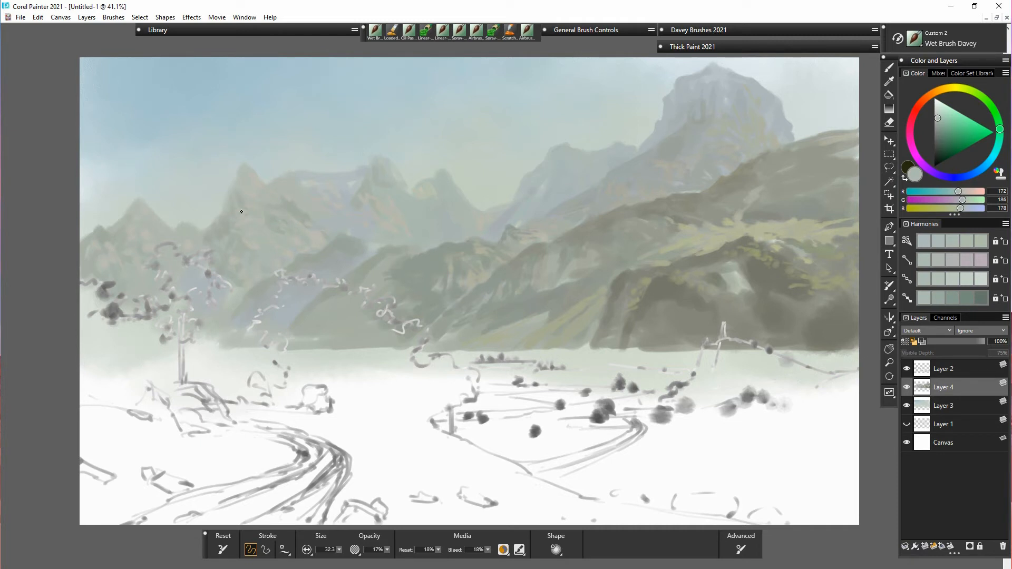
pyautogui.keyDown('alt'); pyautogui.click(220, 235); pyautogui.keyUp('alt')
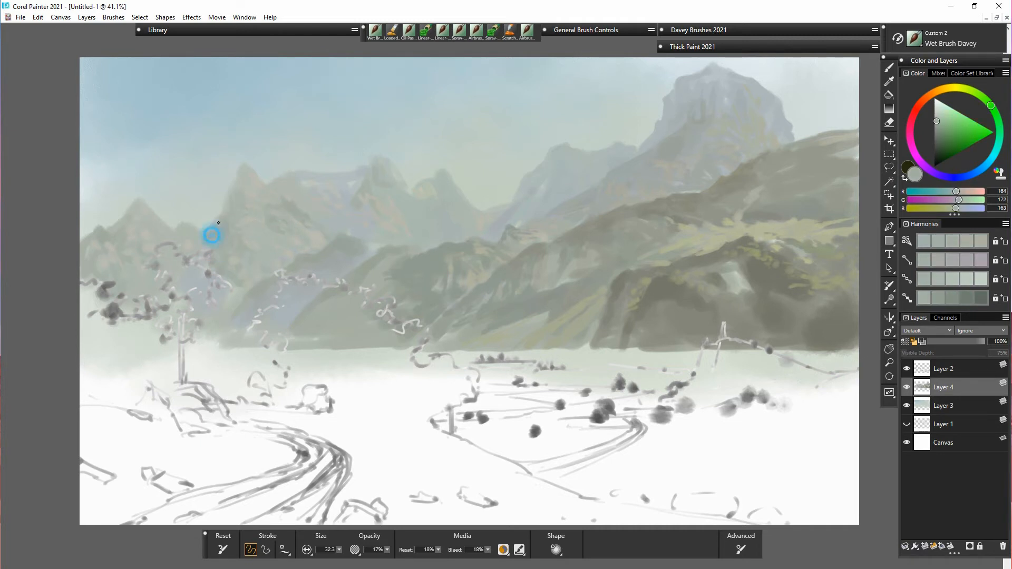
pyautogui.moveTo(218, 222); pyautogui.dragTo(207, 233)
pyautogui.keyDown('alt'); pyautogui.click(234, 207); pyautogui.keyUp('alt')
pyautogui.moveTo(221, 220); pyautogui.dragTo(209, 233)
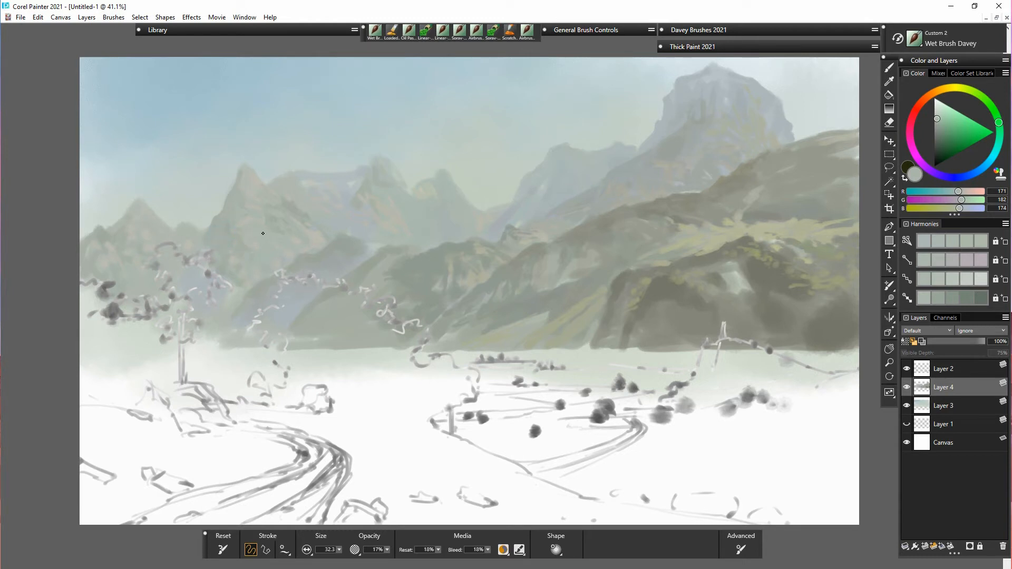
# Step: Work sampled grey-green (RGB 163, 171, 163) into the lower slopes and rock folds of the pointed left peak
pyautogui.keyDown('alt'); pyautogui.click(234, 231); pyautogui.keyUp('alt')
pyautogui.keyDown('alt'); pyautogui.click(262, 241); pyautogui.keyUp('alt')
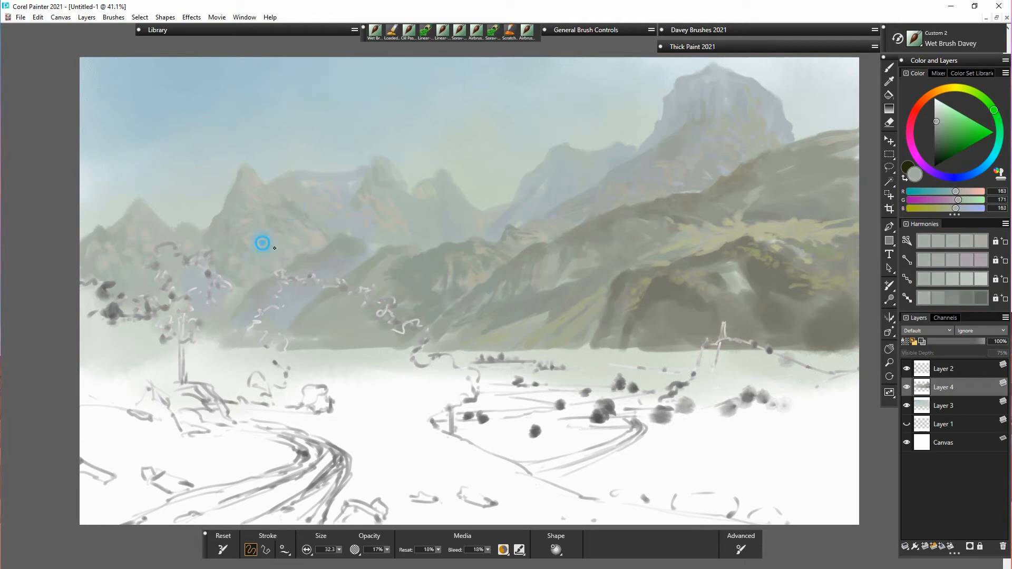
pyautogui.keyDown('alt'); pyautogui.click(262, 245); pyautogui.keyUp('alt')
pyautogui.keyDown('alt'); pyautogui.click(252, 260); pyautogui.keyUp('alt')
pyautogui.keyDown('alt'); pyautogui.click(248, 281); pyautogui.keyUp('alt')
pyautogui.moveTo(285, 220); pyautogui.dragTo(274, 209)
# Step: Carve a jagged skyline between the left peaks using sky blue (RGB 196, 210, 205) and grey-greens (RGB 163, 171, 163 and 168, 176, 169)
pyautogui.keyDown('alt'); pyautogui.click(272, 184); pyautogui.keyUp('alt')
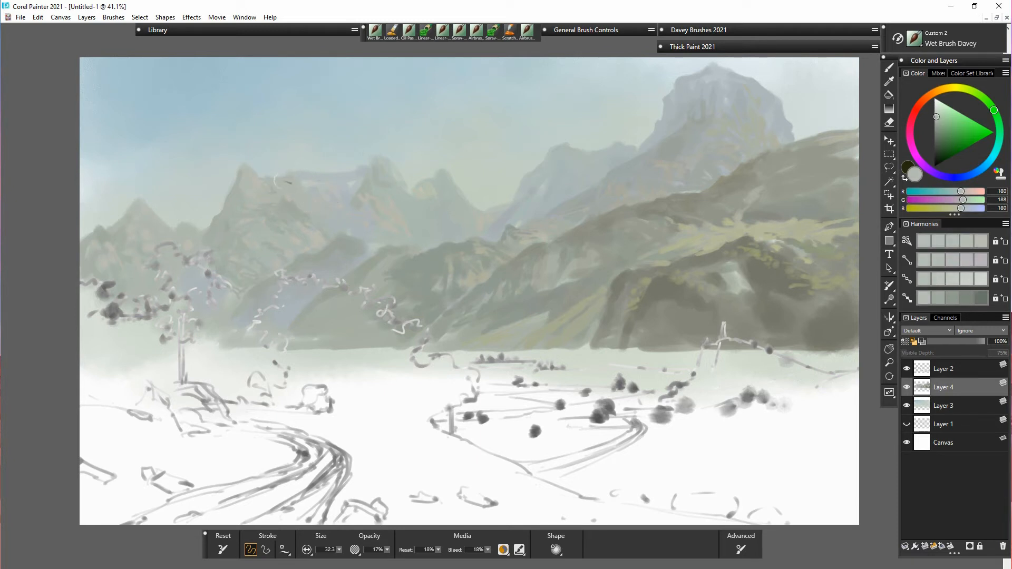
pyautogui.keyDown('alt'); pyautogui.click(292, 171); pyautogui.keyUp('alt')
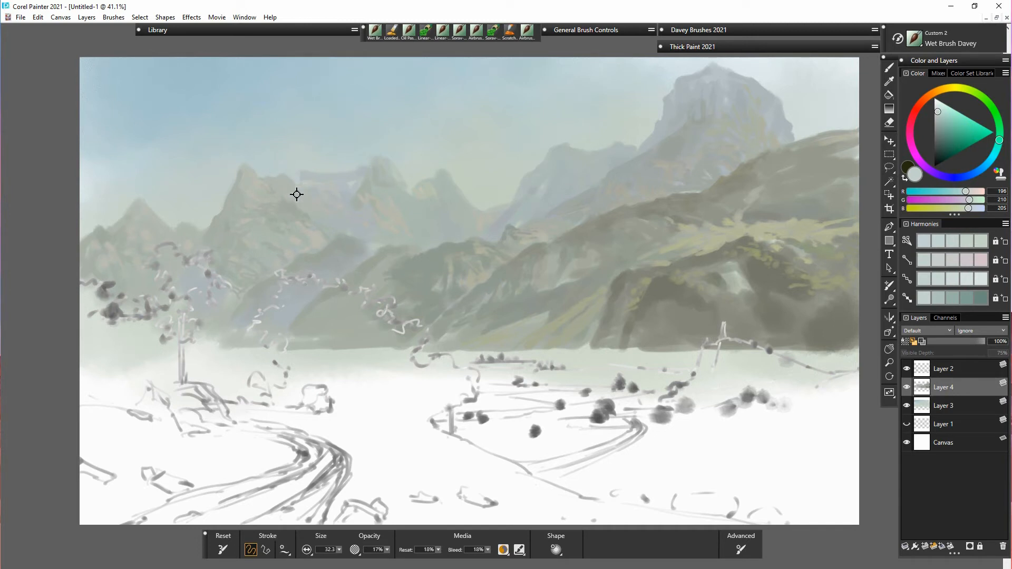
pyautogui.keyDown('alt'); pyautogui.click(296, 194); pyautogui.keyUp('alt')
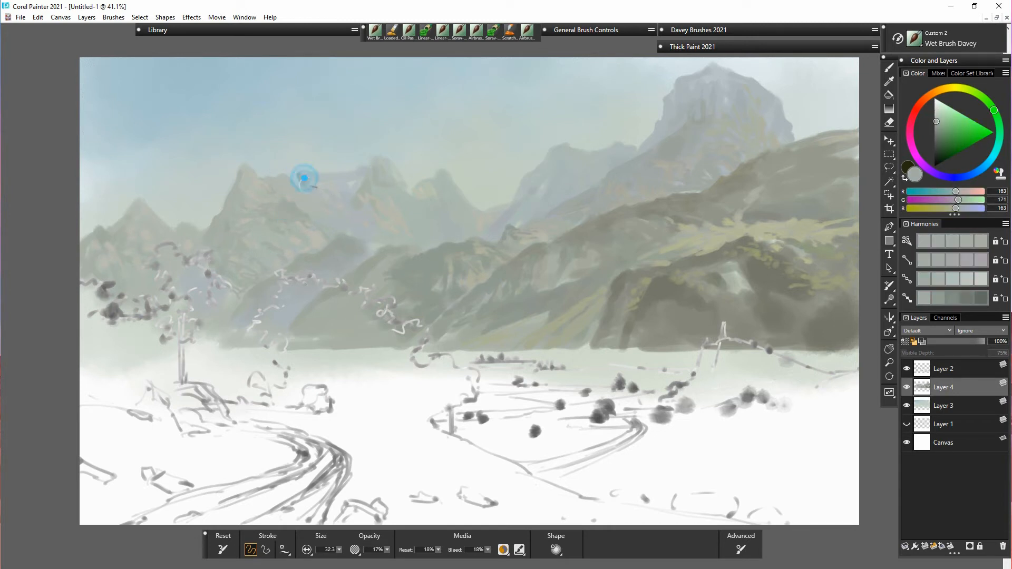
pyautogui.keyDown('alt'); pyautogui.click(306, 190); pyautogui.keyUp('alt')
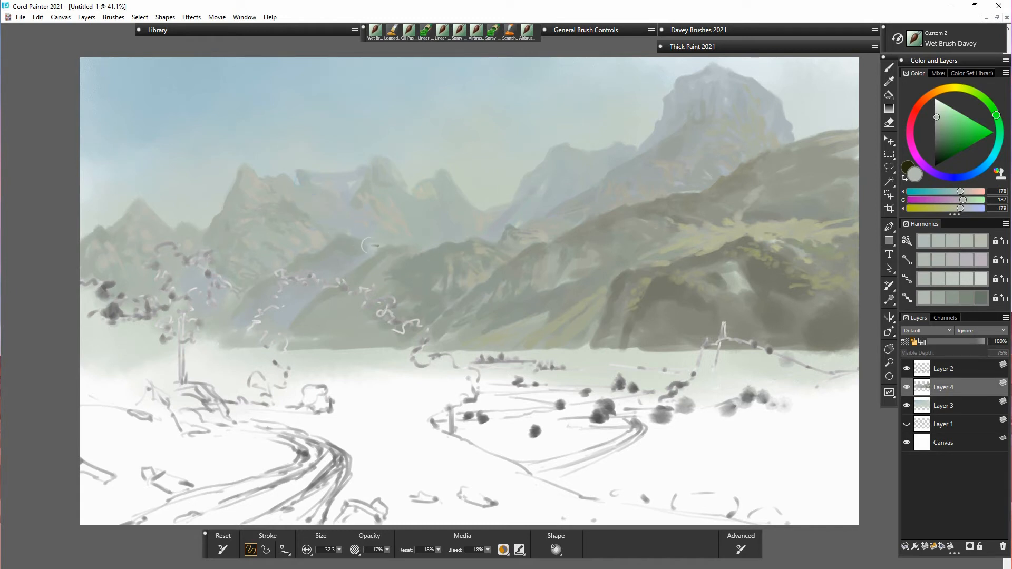
pyautogui.keyDown('alt'); pyautogui.click(354, 205); pyautogui.keyUp('alt')
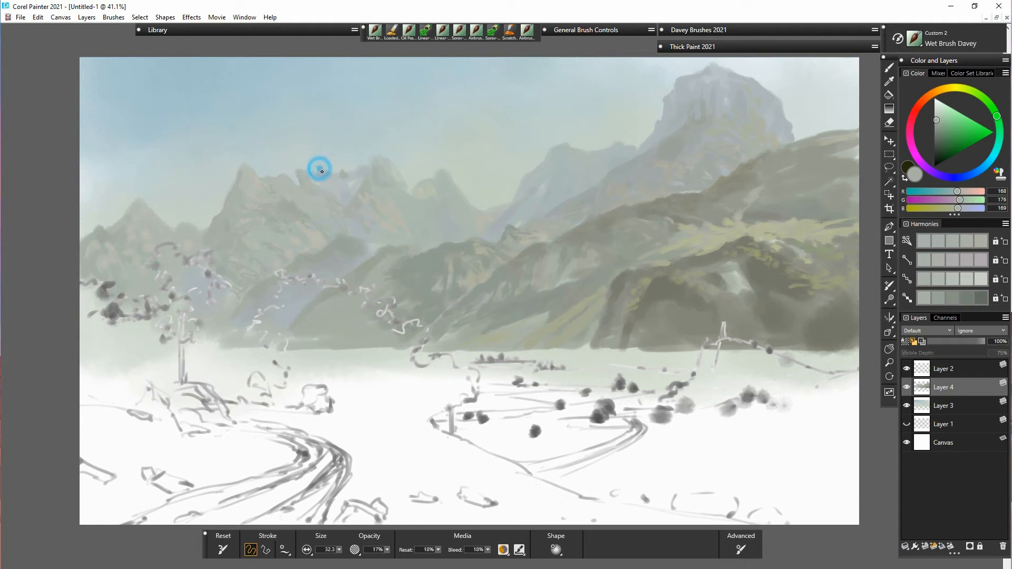
# Step: Paint off-white snow patches (RGB 224, 225, 215) on the summits and upper slopes of the distant left mountains
pyautogui.keyDown('alt'); pyautogui.click(324, 242); pyautogui.keyUp('alt')
pyautogui.click(936, 106)
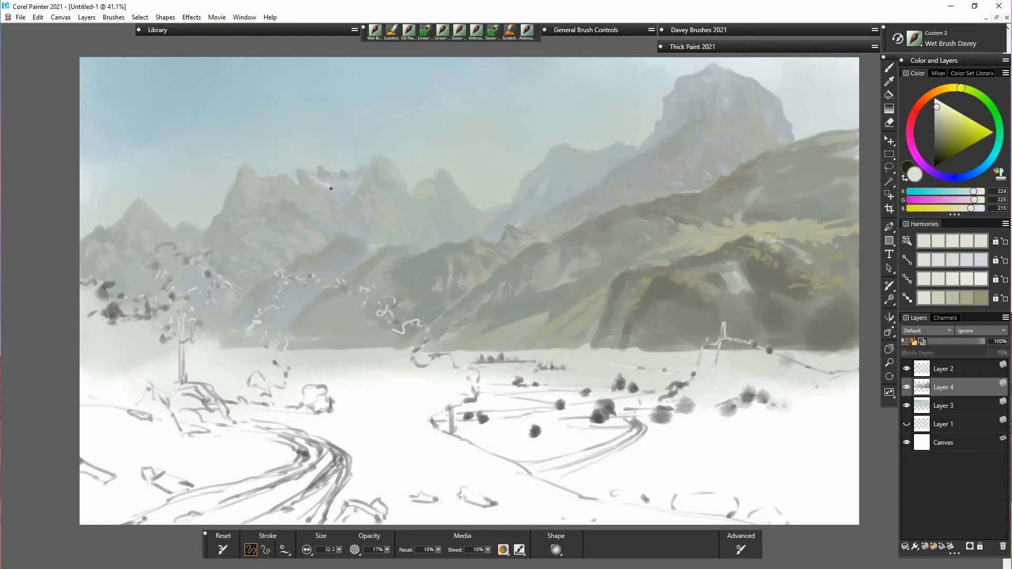
pyautogui.moveTo(330, 191); pyautogui.dragTo(316, 177)
pyautogui.moveTo(250, 173)
pyautogui.mouseDown()
pyautogui.moveTo(274, 182)
pyautogui.moveTo(262, 179)
pyautogui.moveTo(266, 207)
pyautogui.moveTo(290, 207)
pyautogui.mouseUp()
pyautogui.moveTo(138, 220); pyautogui.dragTo(145, 218)
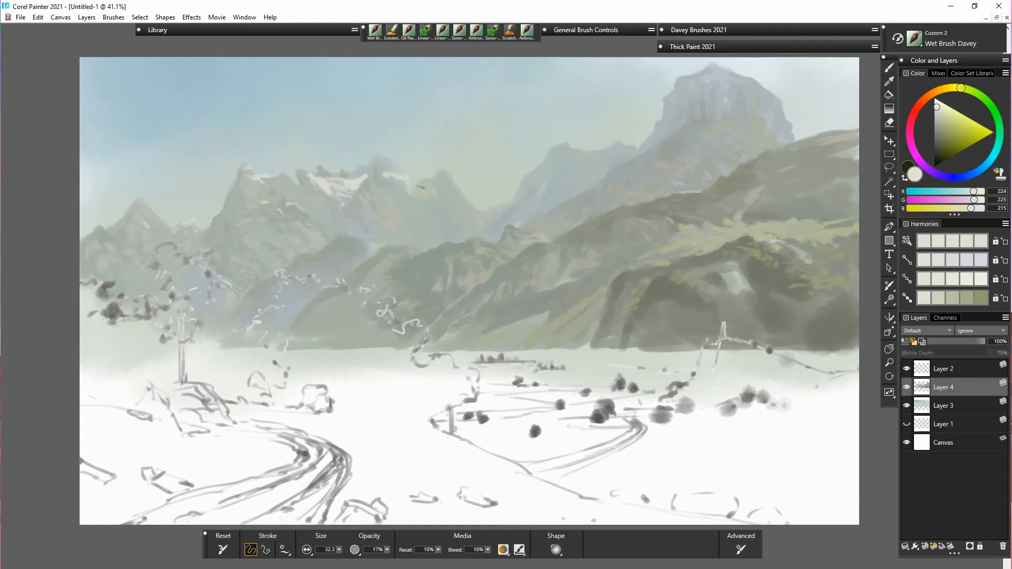
# Step: Extend off-white snow (RGB 224, 225, 215) across the left summits and shade it with sampled greys (209, 211, 206 and 178, 188, 189)
pyautogui.moveTo(398, 177)
pyautogui.mouseDown()
pyautogui.moveTo(434, 173)
pyautogui.moveTo(411, 186)
pyautogui.mouseUp()
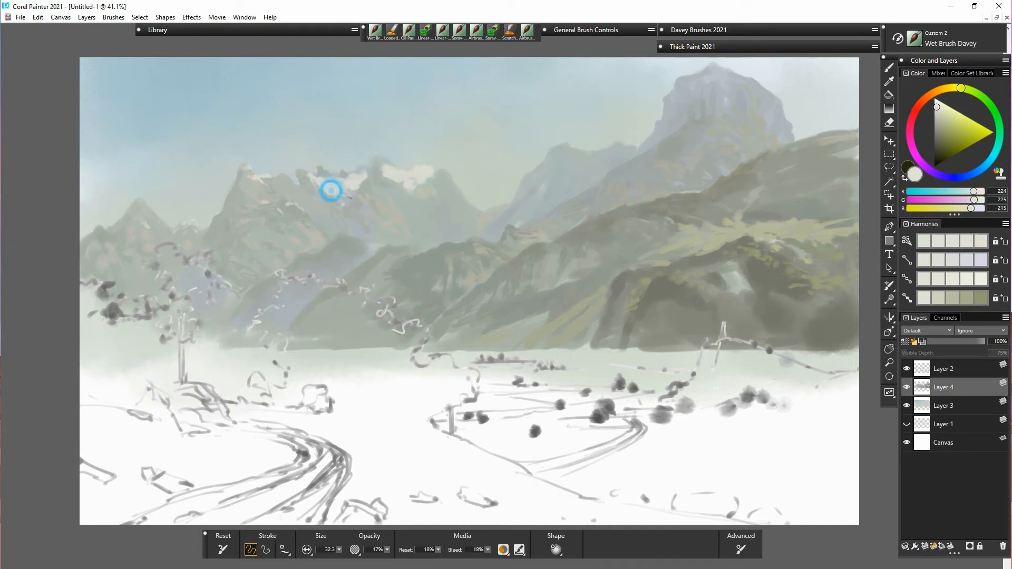
pyautogui.moveTo(331, 190)
pyautogui.mouseDown()
pyautogui.moveTo(359, 193)
pyautogui.moveTo(349, 181)
pyautogui.moveTo(327, 169)
pyautogui.mouseUp()
pyautogui.keyDown('alt'); pyautogui.click(346, 180); pyautogui.keyUp('alt')
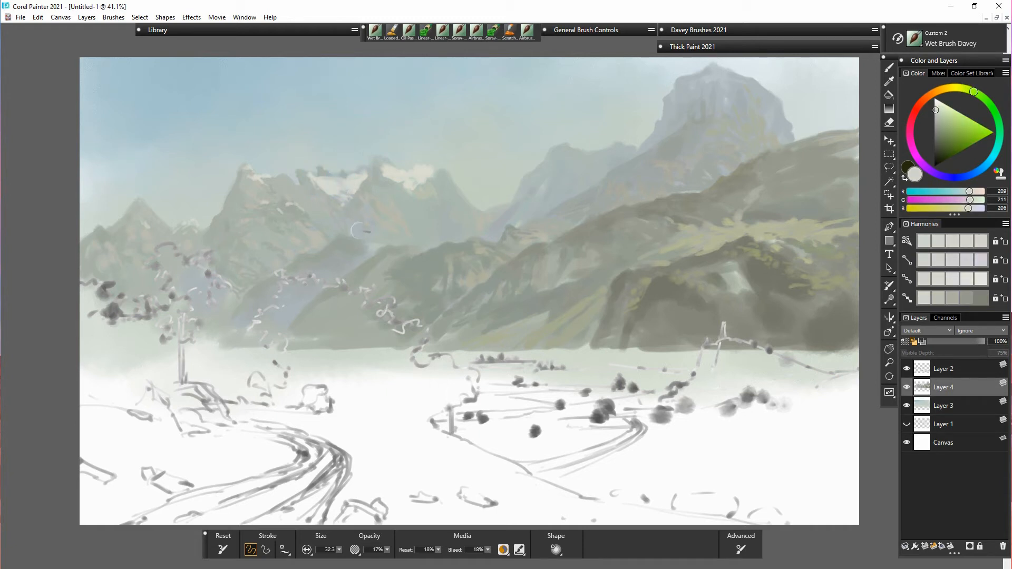
pyautogui.keyDown('alt'); pyautogui.click(349, 197); pyautogui.keyUp('alt')
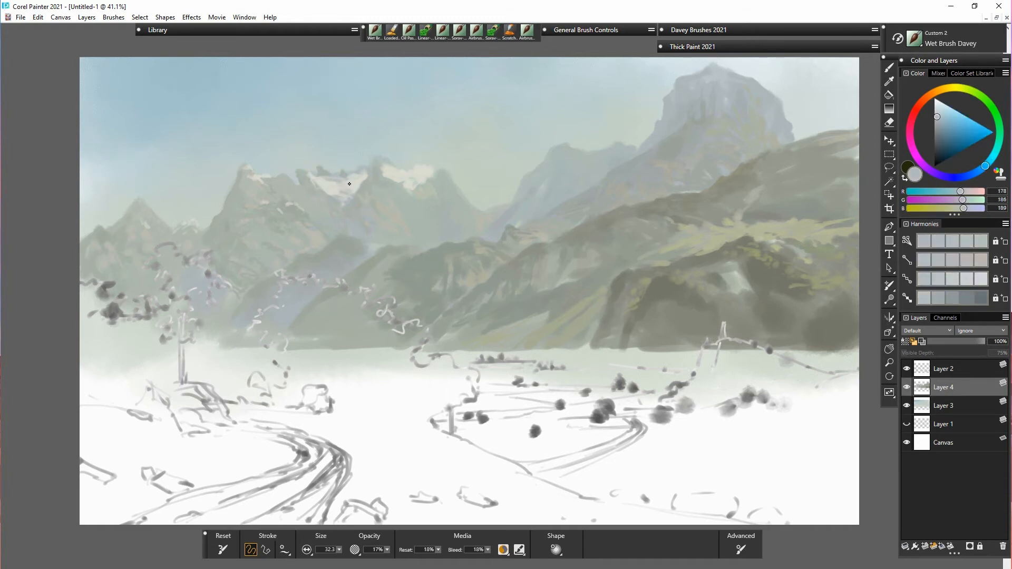
pyautogui.moveTo(345, 181); pyautogui.dragTo(356, 178)
# Step: Model the snowy ridge between the left peaks with cool greys (RGB 200, 204, 202 and 172, 180, 174)
pyautogui.keyDown('alt'); pyautogui.click(342, 185); pyautogui.keyUp('alt')
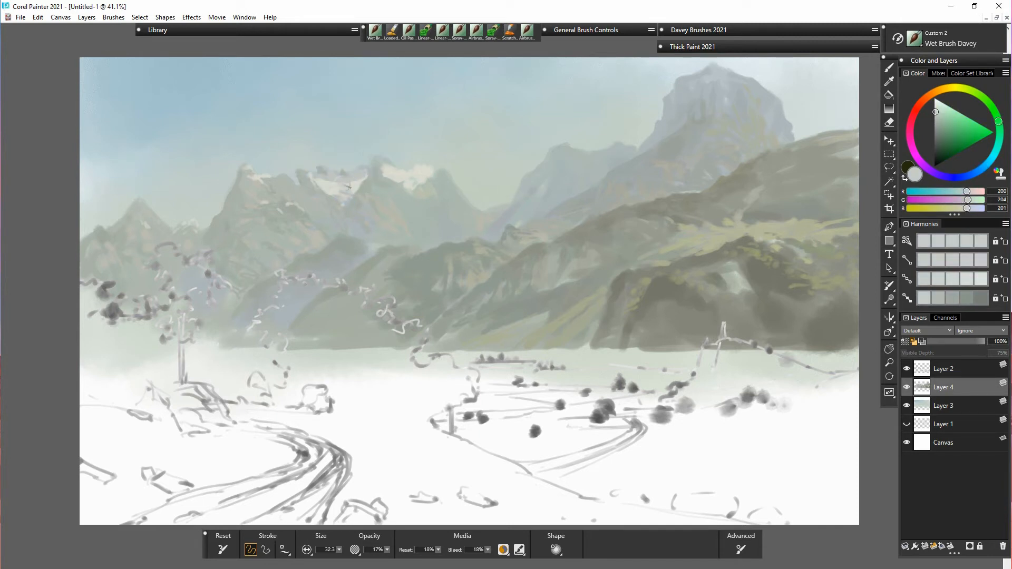
pyautogui.click(998, 143)
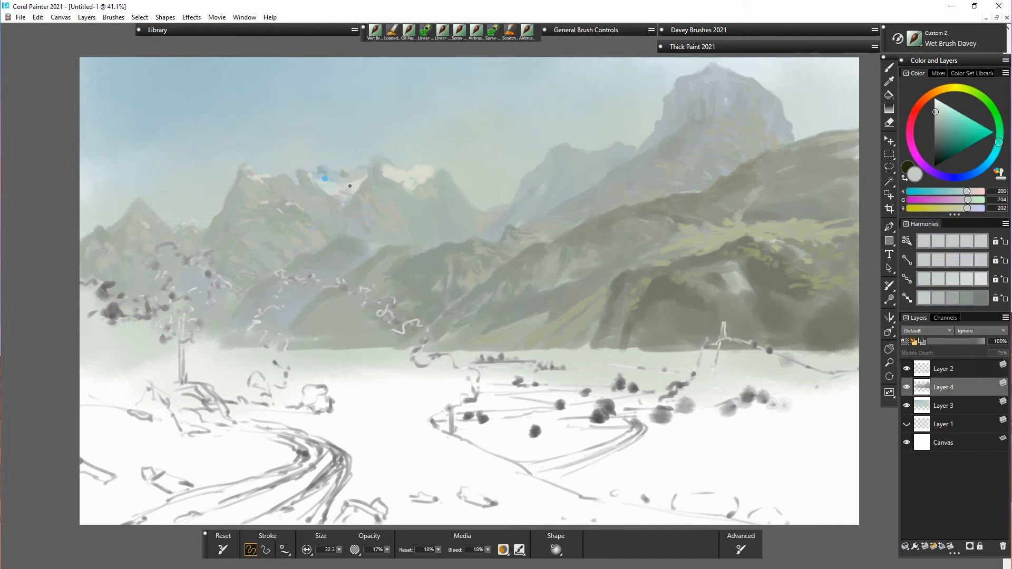
pyautogui.moveTo(318, 171); pyautogui.dragTo(345, 178)
pyautogui.keyDown('alt'); pyautogui.click(344, 173); pyautogui.keyUp('alt')
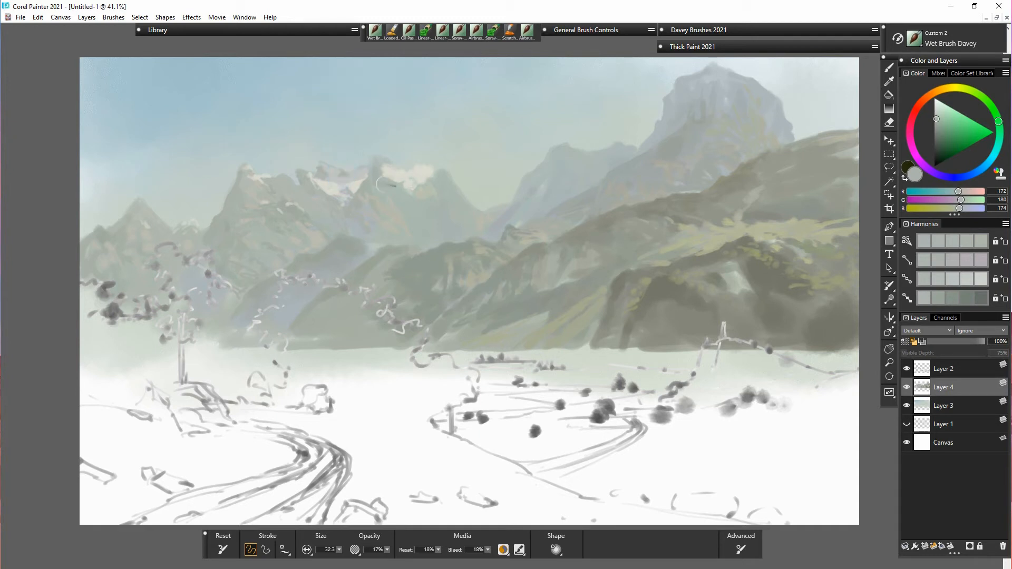
# Step: Paint cloud wisps above the left peaks and in the upper-left sky using RGB 219, 220, 209; 209, 221, 219; and 206, 215, 206
pyautogui.keyDown('alt'); pyautogui.click(391, 174); pyautogui.keyUp('alt')
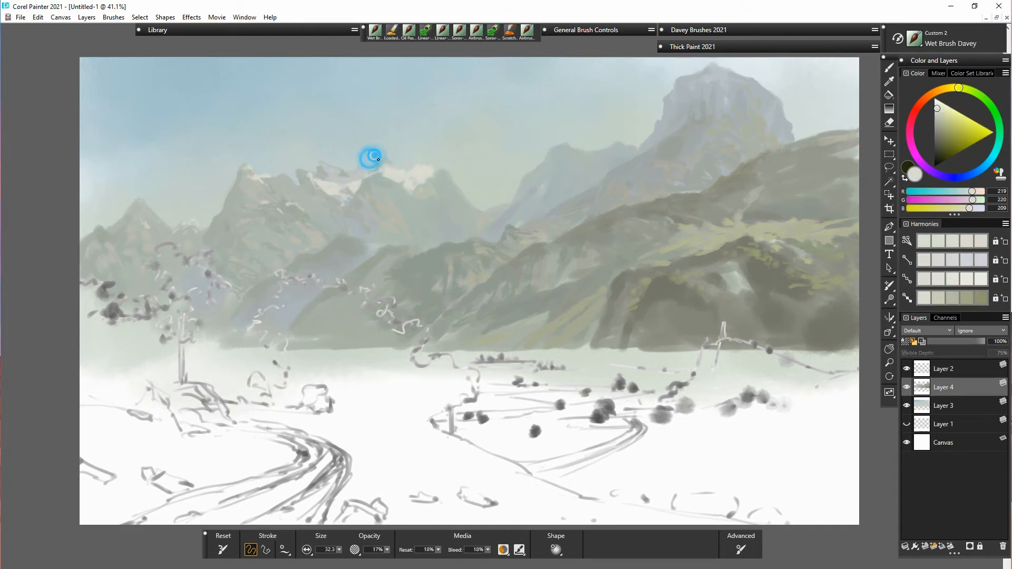
pyautogui.moveTo(379, 157)
pyautogui.mouseDown()
pyautogui.moveTo(375, 167)
pyautogui.moveTo(336, 164)
pyautogui.mouseUp()
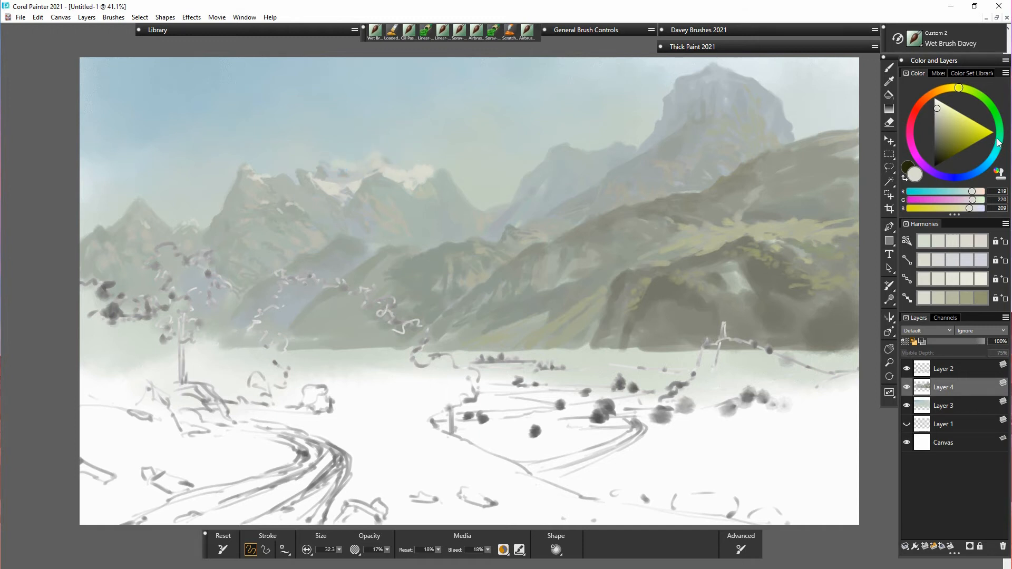
pyautogui.moveTo(998, 143); pyautogui.dragTo(998, 153)
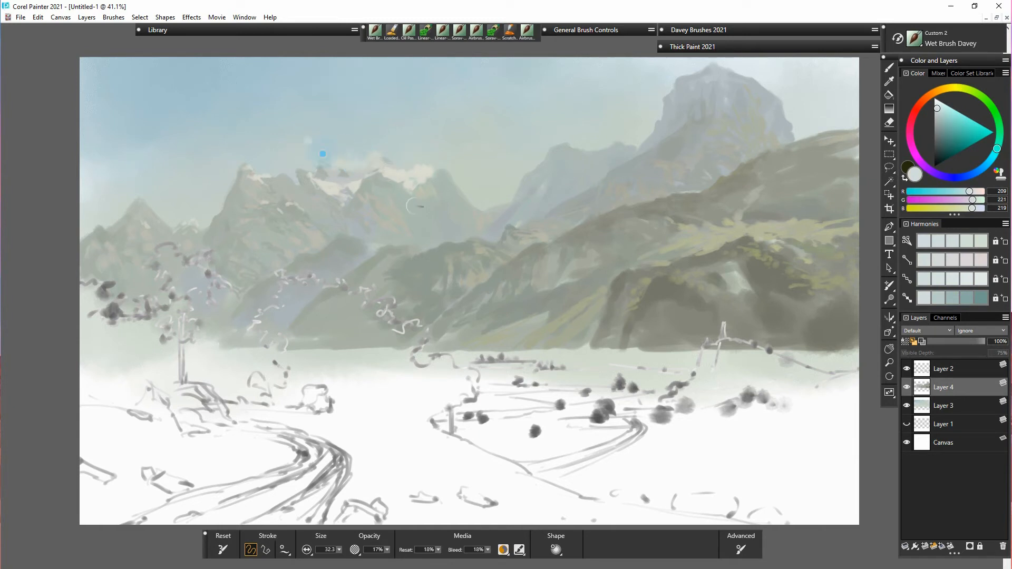
pyautogui.keyDown('alt'); pyautogui.click(342, 157); pyautogui.keyUp('alt')
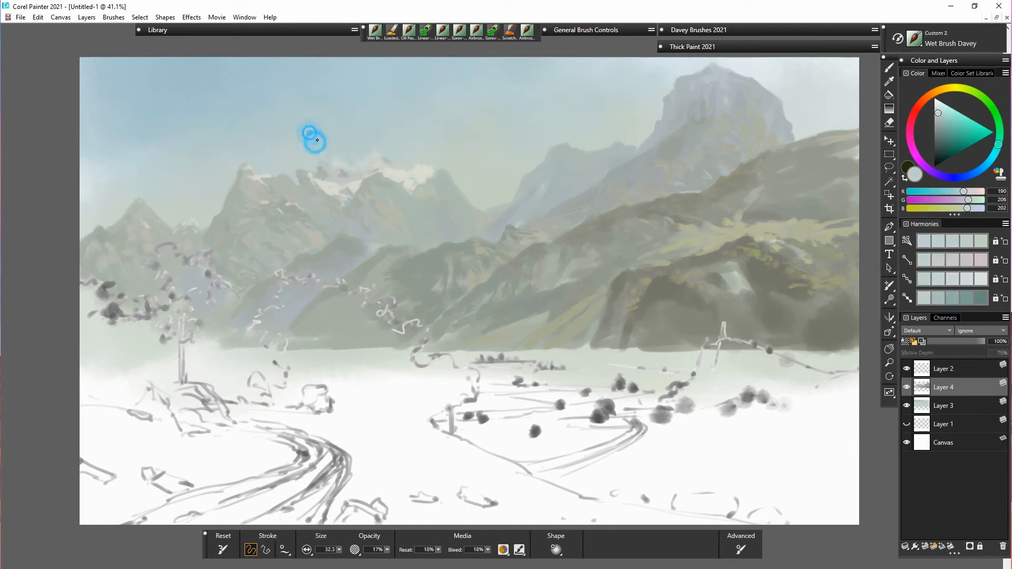
pyautogui.keyDown('alt'); pyautogui.click(341, 163); pyautogui.keyUp('alt')
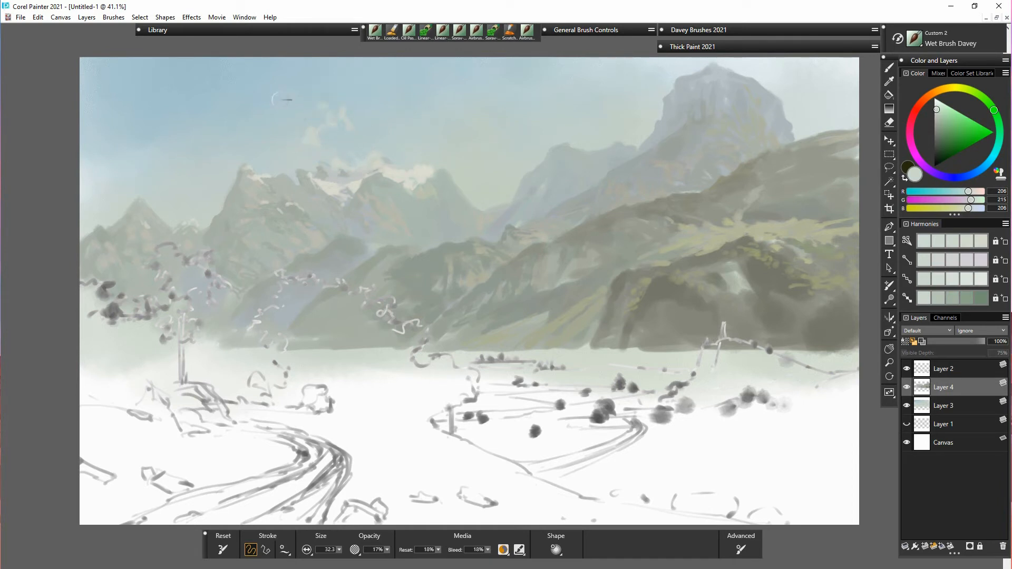
pyautogui.moveTo(219, 79)
pyautogui.mouseDown()
pyautogui.moveTo(222, 68)
pyautogui.moveTo(207, 83)
pyautogui.moveTo(196, 61)
pyautogui.moveTo(207, 79)
pyautogui.moveTo(228, 82)
pyautogui.moveTo(210, 67)
pyautogui.mouseUp()
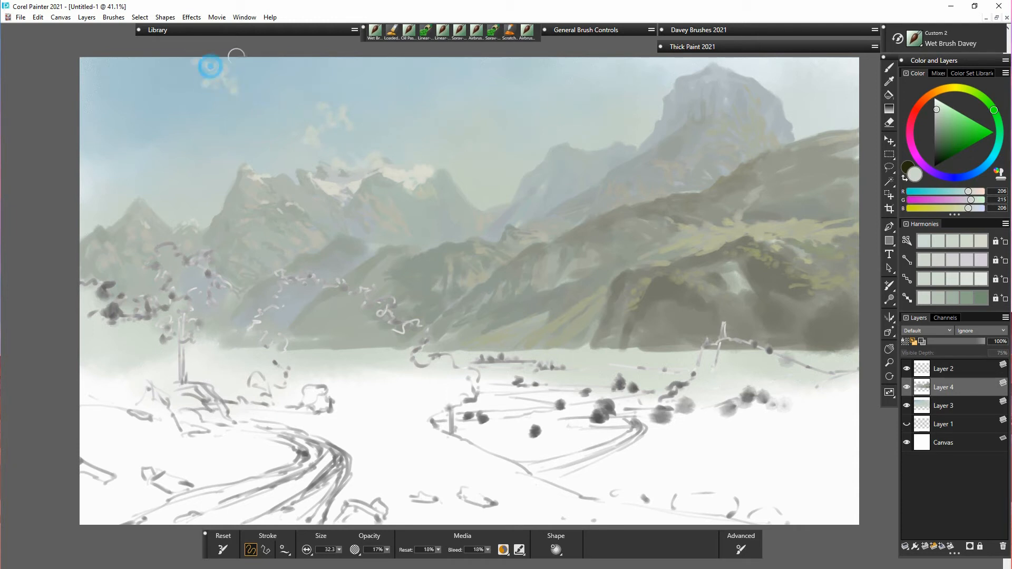
pyautogui.moveTo(330, 132); pyautogui.dragTo(341, 136)
# Step: Build up brighter clouds (RGB 220, 221, 210) along the left range's skyline and over its right shoulder
pyautogui.moveTo(284, 170)
pyautogui.mouseDown()
pyautogui.moveTo(331, 179)
pyautogui.moveTo(373, 156)
pyautogui.moveTo(370, 140)
pyautogui.moveTo(372, 155)
pyautogui.moveTo(363, 151)
pyautogui.moveTo(389, 156)
pyautogui.moveTo(418, 202)
pyautogui.moveTo(360, 165)
pyautogui.mouseUp()
pyautogui.keyDown('alt'); pyautogui.click(358, 189); pyautogui.keyUp('alt')
pyautogui.moveTo(344, 126)
pyautogui.mouseDown()
pyautogui.moveTo(322, 144)
pyautogui.moveTo(340, 153)
pyautogui.mouseUp()
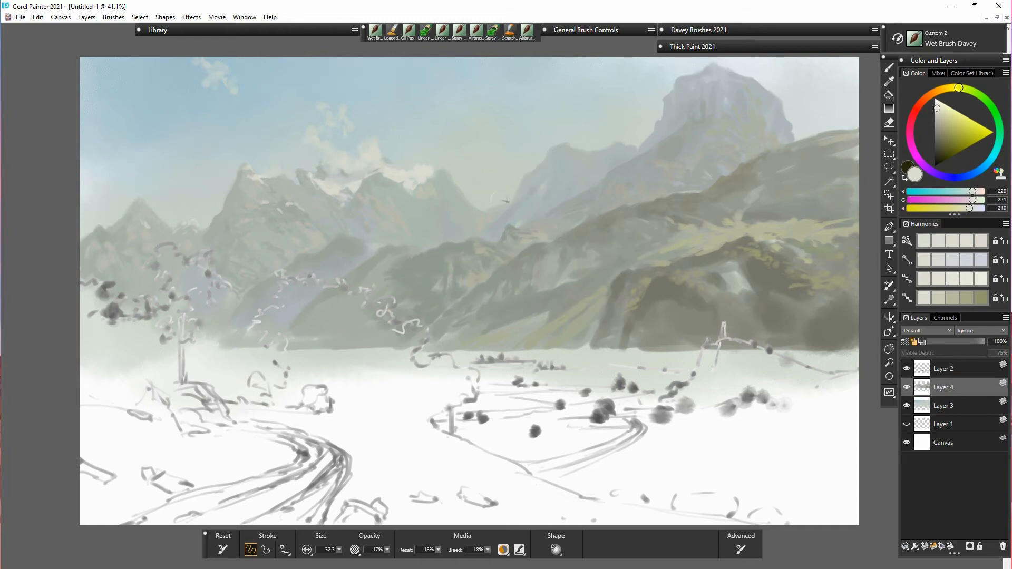
pyautogui.moveTo(431, 183)
pyautogui.mouseDown()
pyautogui.moveTo(471, 180)
pyautogui.moveTo(478, 188)
pyautogui.moveTo(466, 192)
pyautogui.moveTo(482, 196)
pyautogui.moveTo(477, 174)
pyautogui.moveTo(463, 195)
pyautogui.moveTo(475, 173)
pyautogui.moveTo(425, 172)
pyautogui.mouseUp()
# Step: Reshape the left range's right summit with grey-greens (RGB 172, 188, 179; 183, 183, 174; 174, 189, 180) and add snow in RGB 221, 222, 211
pyautogui.keyDown('alt'); pyautogui.click(415, 177); pyautogui.keyUp('alt')
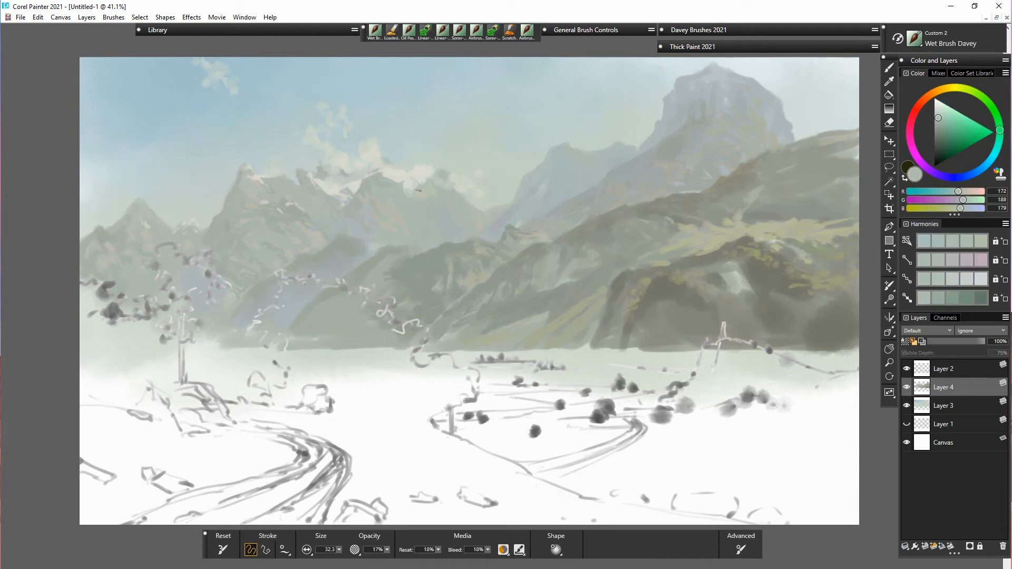
pyautogui.keyDown('alt'); pyautogui.click(361, 198); pyautogui.keyUp('alt')
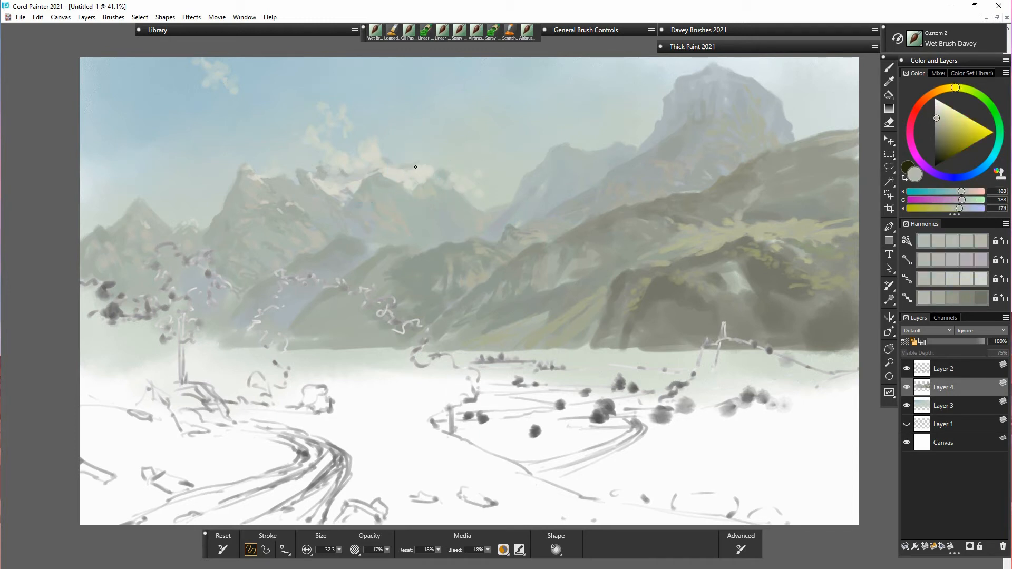
pyautogui.keyDown('alt'); pyautogui.click(397, 191); pyautogui.keyUp('alt')
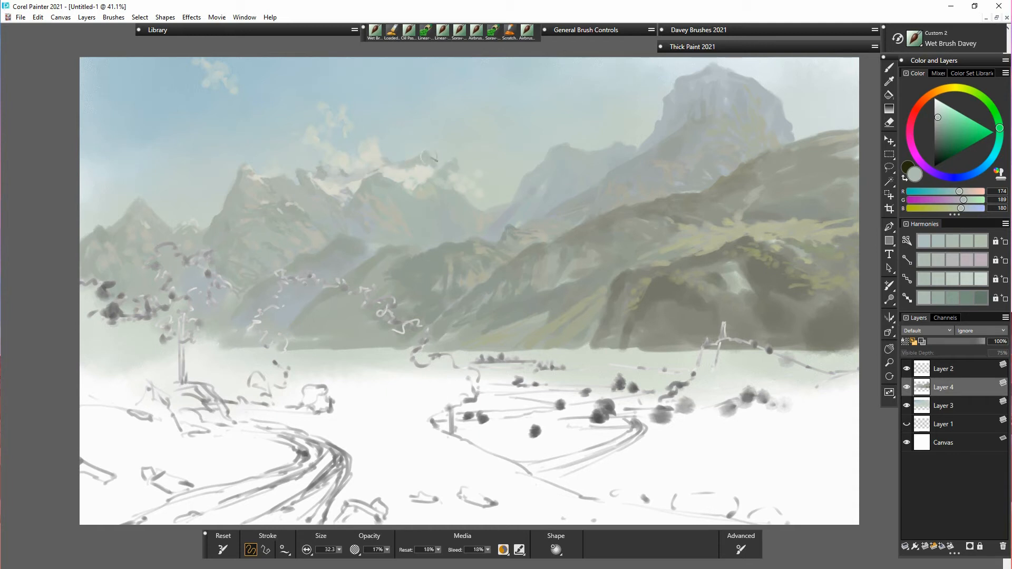
pyautogui.keyDown('alt'); pyautogui.click(402, 170); pyautogui.keyUp('alt')
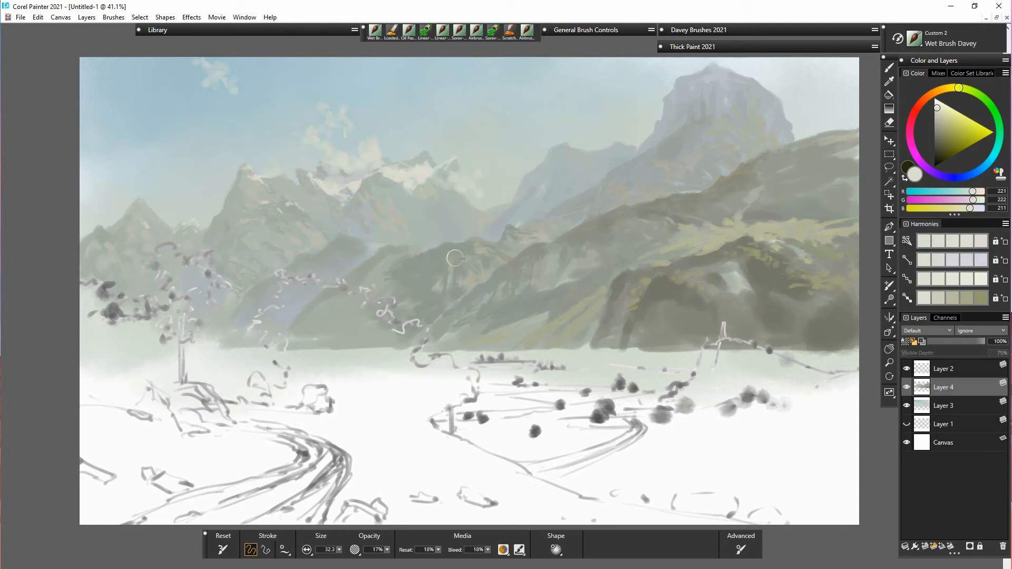
# Step: Soften the slopes below the left range's right summit with sampled grey-greens (RGB 177, 192, 183 and 170, 180, 170)
pyautogui.keyDown('alt'); pyautogui.click(406, 201); pyautogui.keyUp('alt')
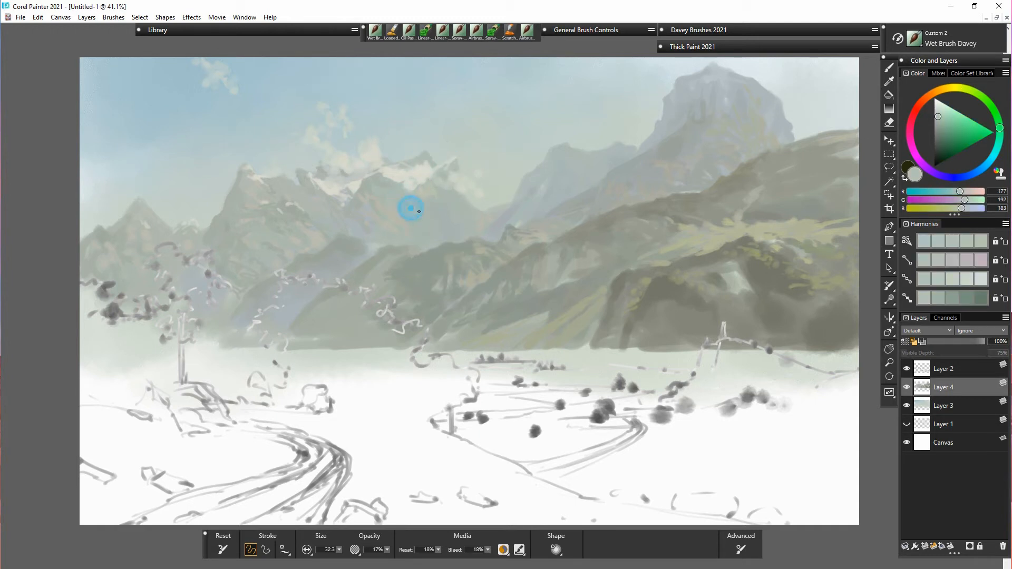
pyautogui.keyDown('alt'); pyautogui.click(368, 198); pyautogui.keyUp('alt')
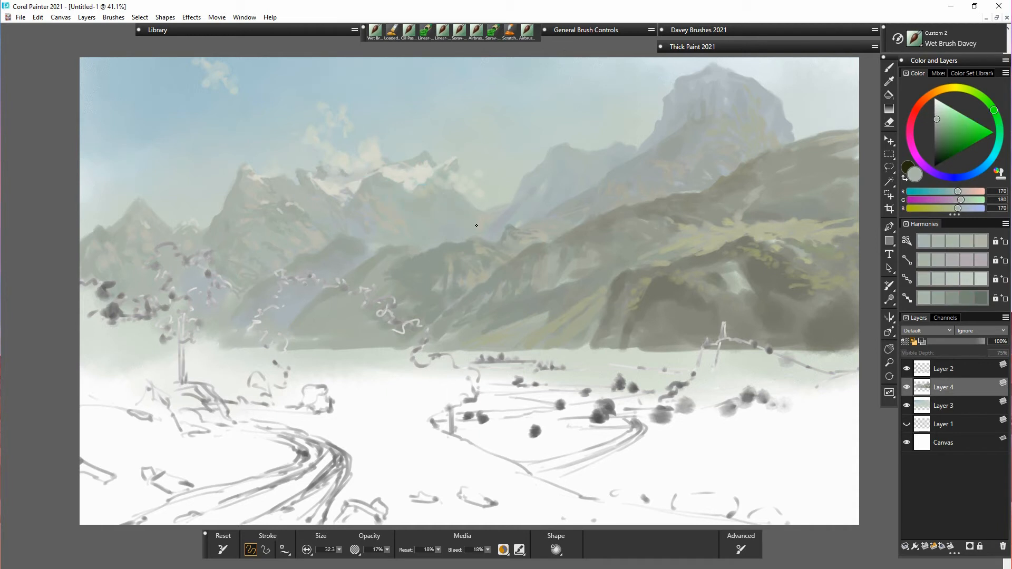
pyautogui.moveTo(402, 224)
pyautogui.mouseDown()
pyautogui.moveTo(416, 250)
pyautogui.moveTo(407, 230)
pyautogui.moveTo(405, 244)
pyautogui.moveTo(394, 225)
pyautogui.mouseUp()
pyautogui.keyDown('alt'); pyautogui.click(432, 226); pyautogui.keyUp('alt')
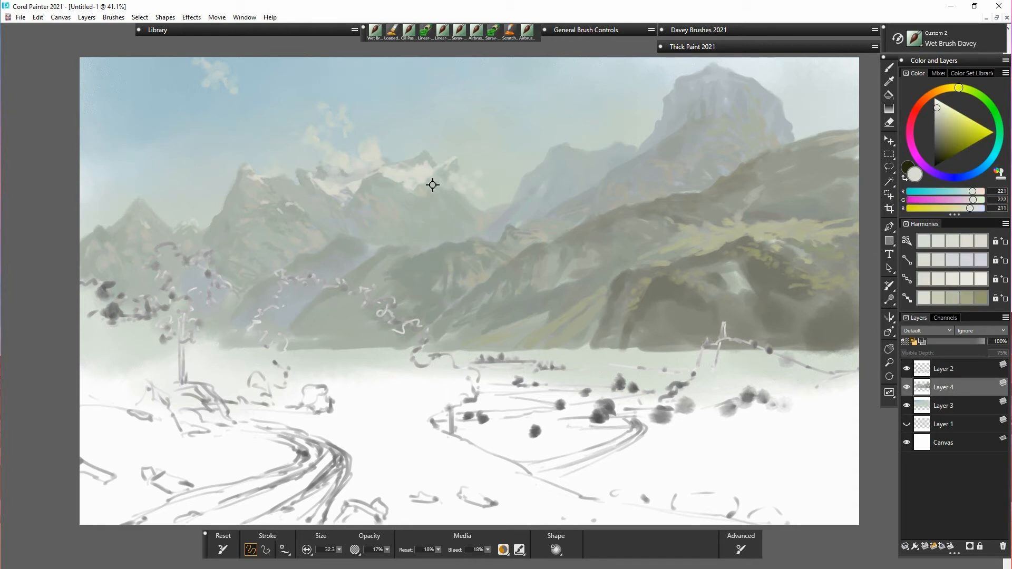
# Step: Add pale grey highlights (RGB 200, 206, 201) to the rock folds and lower slopes of the left mountains
pyautogui.keyDown('alt'); pyautogui.click(337, 170); pyautogui.keyUp('alt')
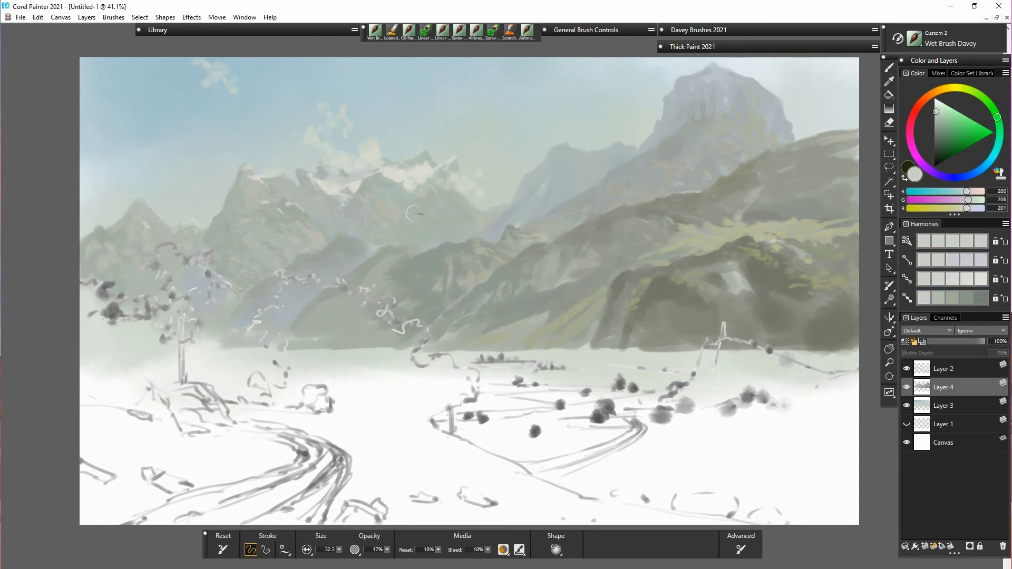
pyautogui.click(419, 205)
pyautogui.moveTo(419, 235); pyautogui.dragTo(420, 248)
pyautogui.moveTo(342, 218); pyautogui.dragTo(351, 226)
pyautogui.click(340, 221)
pyautogui.moveTo(275, 231)
pyautogui.mouseDown()
pyautogui.moveTo(255, 238)
pyautogui.moveTo(292, 257)
pyautogui.mouseUp()
# Step: Blend the valley between the left range and the right-hand mountains with RGB 177, 192, 183; 171, 180, 180; and 185, 197, 187
pyautogui.keyDown('alt'); pyautogui.click(459, 171); pyautogui.keyUp('alt')
pyautogui.moveTo(467, 192); pyautogui.dragTo(482, 214)
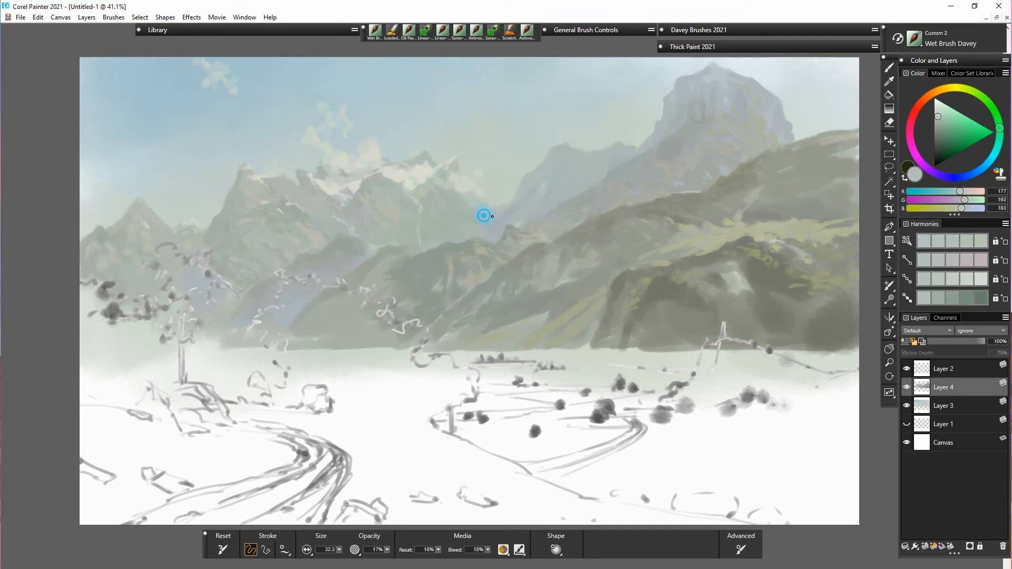
pyautogui.keyDown('alt'); pyautogui.click(513, 215); pyautogui.keyUp('alt')
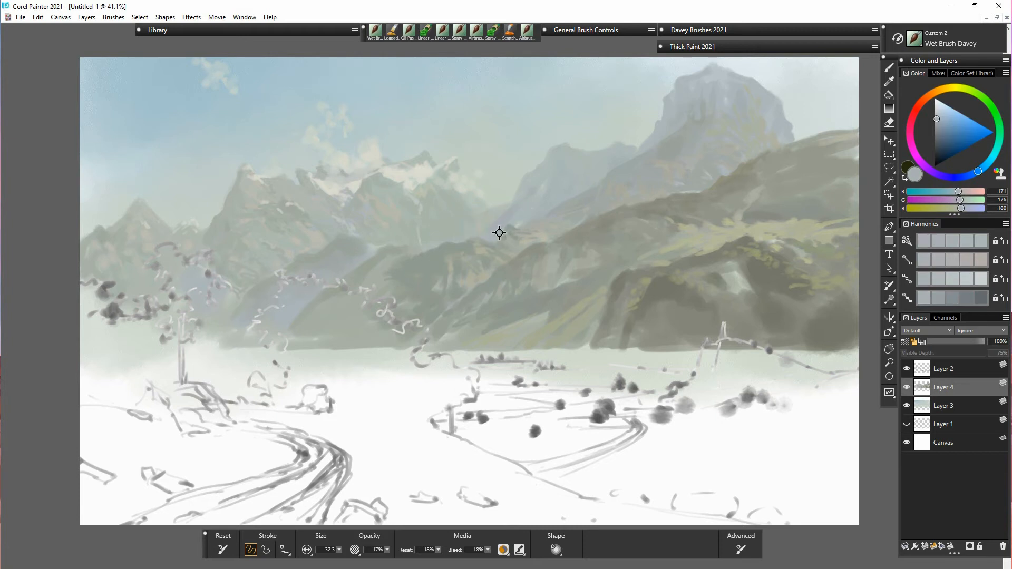
pyautogui.keyDown('alt'); pyautogui.click(531, 196); pyautogui.keyUp('alt')
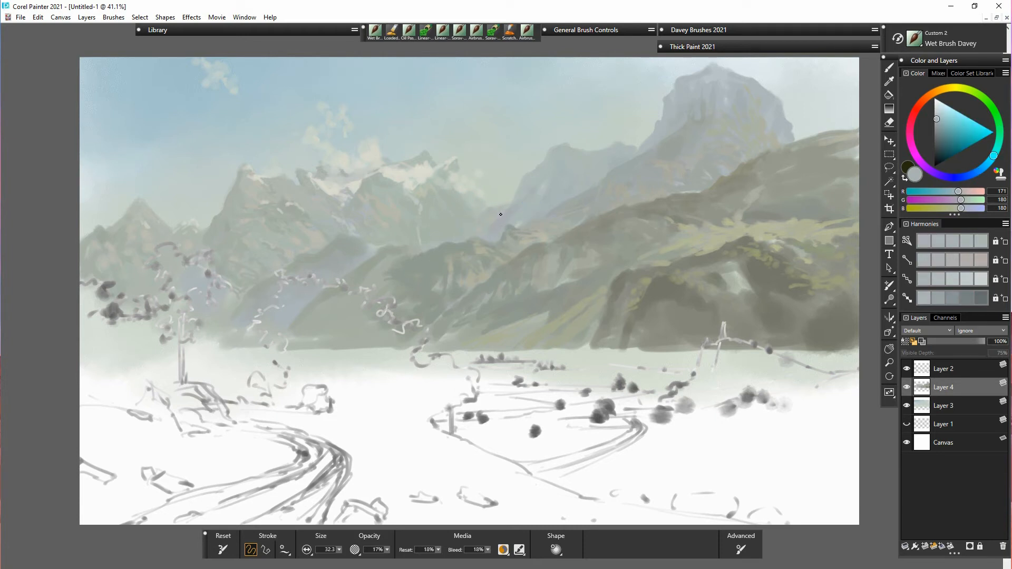
pyautogui.moveTo(491, 215)
pyautogui.mouseDown()
pyautogui.moveTo(476, 235)
pyautogui.moveTo(467, 211)
pyautogui.mouseUp()
pyautogui.keyDown('alt'); pyautogui.click(483, 210); pyautogui.keyUp('alt')
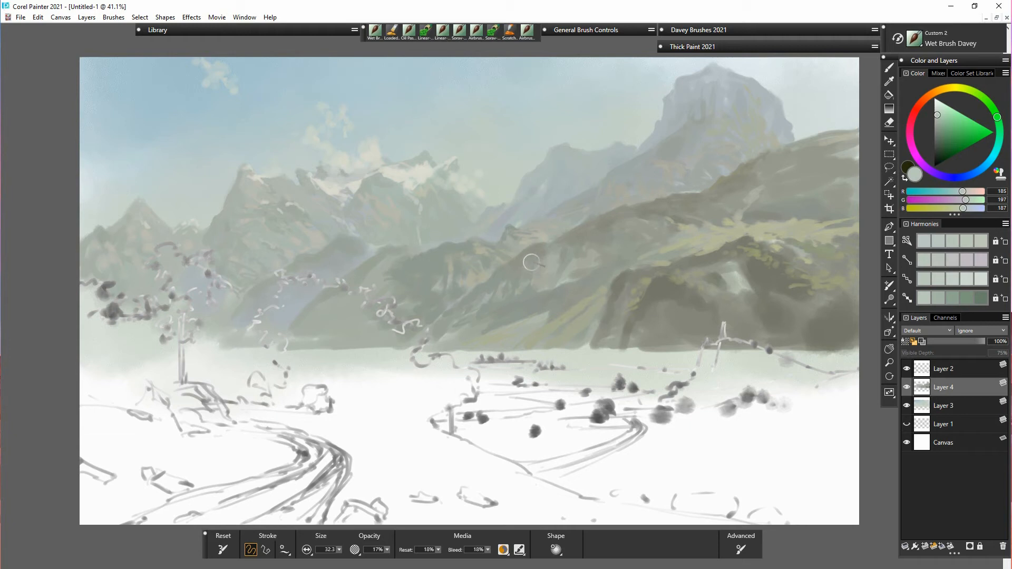
# Step: Paint soft clouds beside the left range and toward the distant right ridge with RGB 208, 214, 201 and 221, 223, 213
pyautogui.keyDown('alt'); pyautogui.click(476, 188); pyautogui.keyUp('alt')
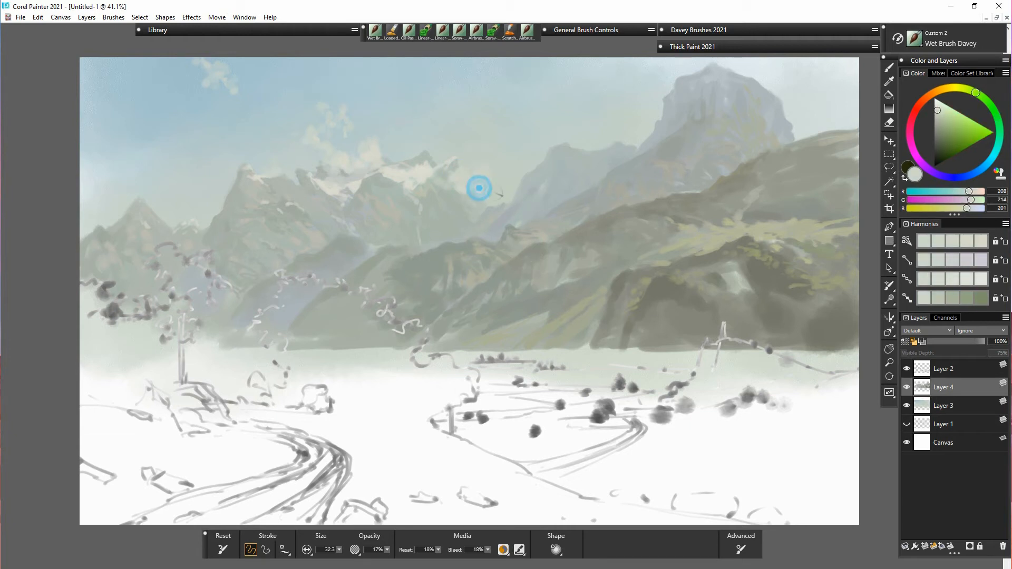
pyautogui.keyDown('alt'); pyautogui.click(429, 172); pyautogui.keyUp('alt')
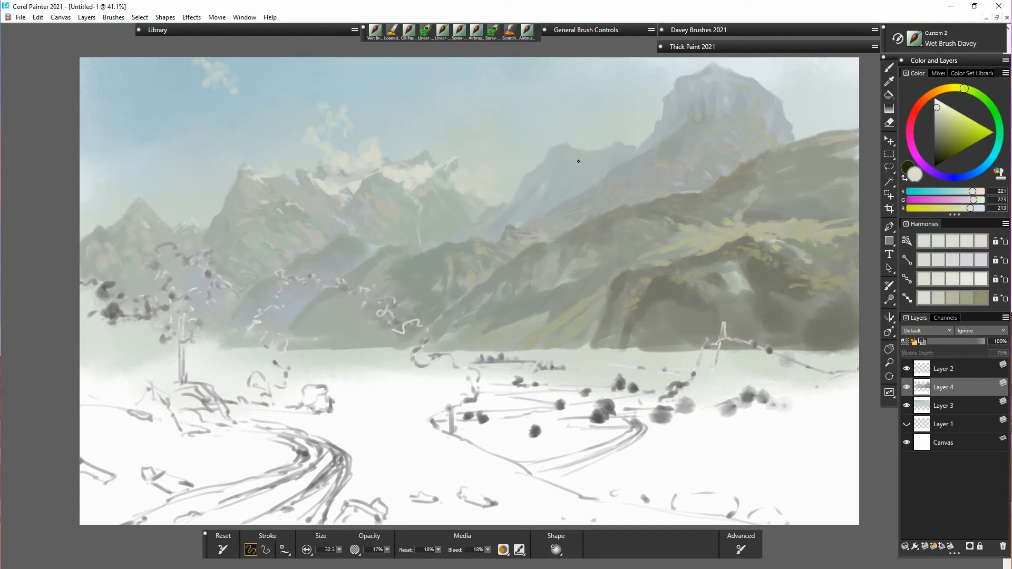
pyautogui.moveTo(579, 162); pyautogui.dragTo(585, 167)
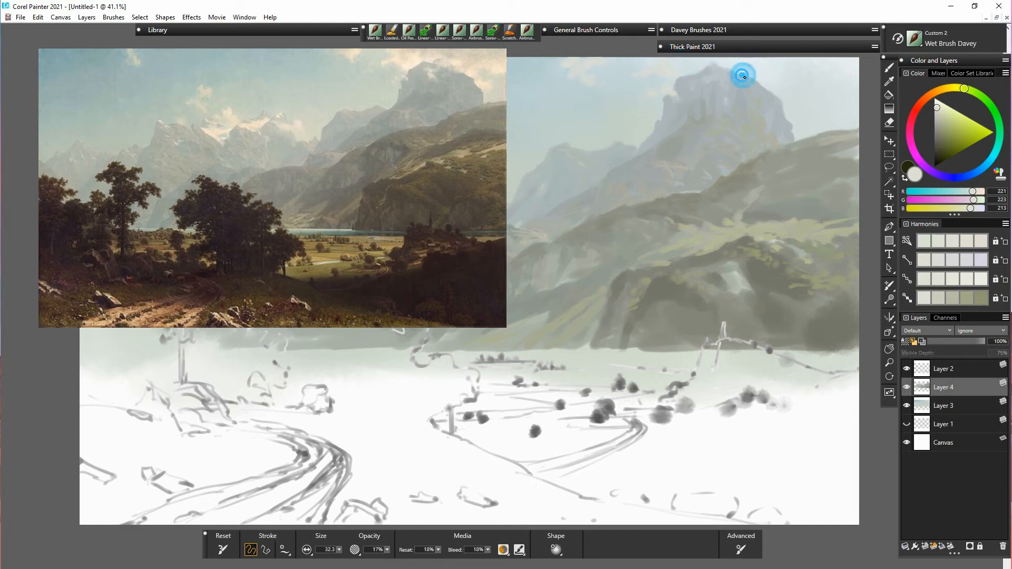
# Step: Wrap off-white clouds (RGB 221, 223, 213) around the summit and right edge of the tall blocky peak
pyautogui.moveTo(713, 74)
pyautogui.mouseDown()
pyautogui.moveTo(707, 83)
pyautogui.moveTo(729, 100)
pyautogui.moveTo(718, 84)
pyautogui.moveTo(746, 73)
pyautogui.moveTo(737, 66)
pyautogui.mouseUp()
pyautogui.moveTo(759, 68); pyautogui.dragTo(791, 106)
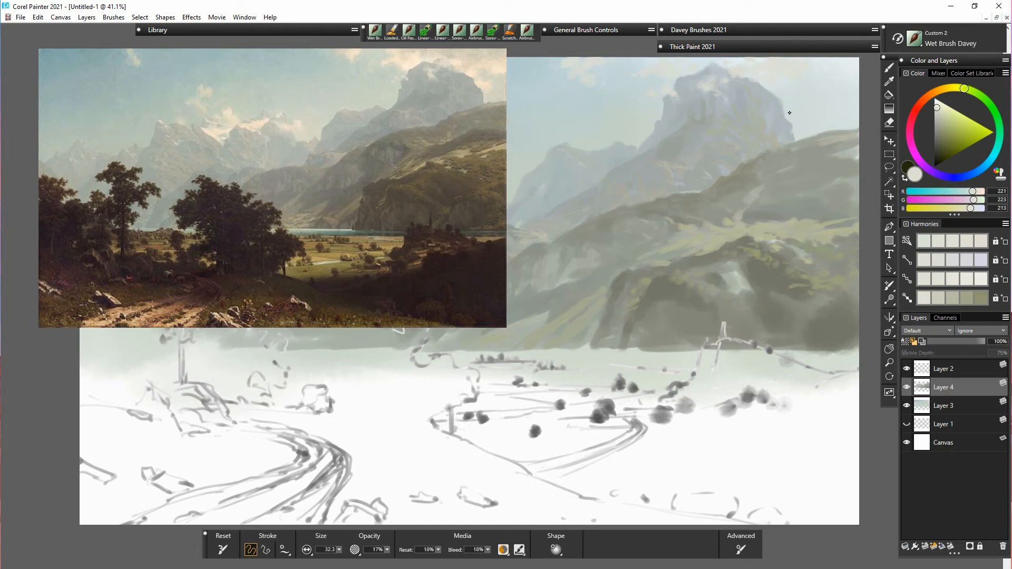
pyautogui.click(790, 100)
pyautogui.click(782, 86)
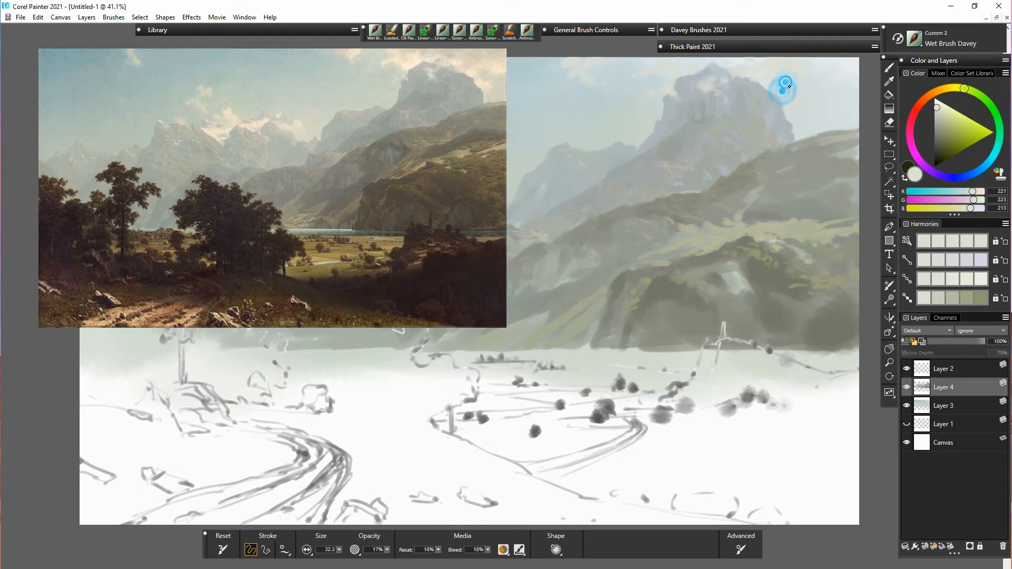
# Step: Fill the upper-right sky beside the tall peak with off-white cloud dabs and strokes (RGB 221, 223, 213)
pyautogui.click(803, 82)
pyautogui.click(794, 110)
pyautogui.click(812, 111)
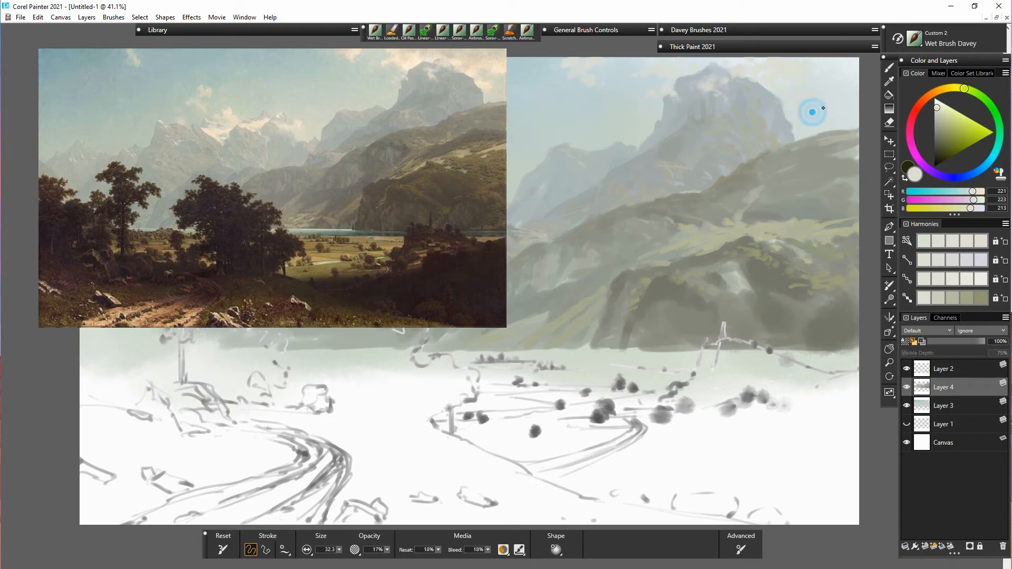
pyautogui.click(826, 109)
pyautogui.click(846, 74)
pyautogui.click(817, 78)
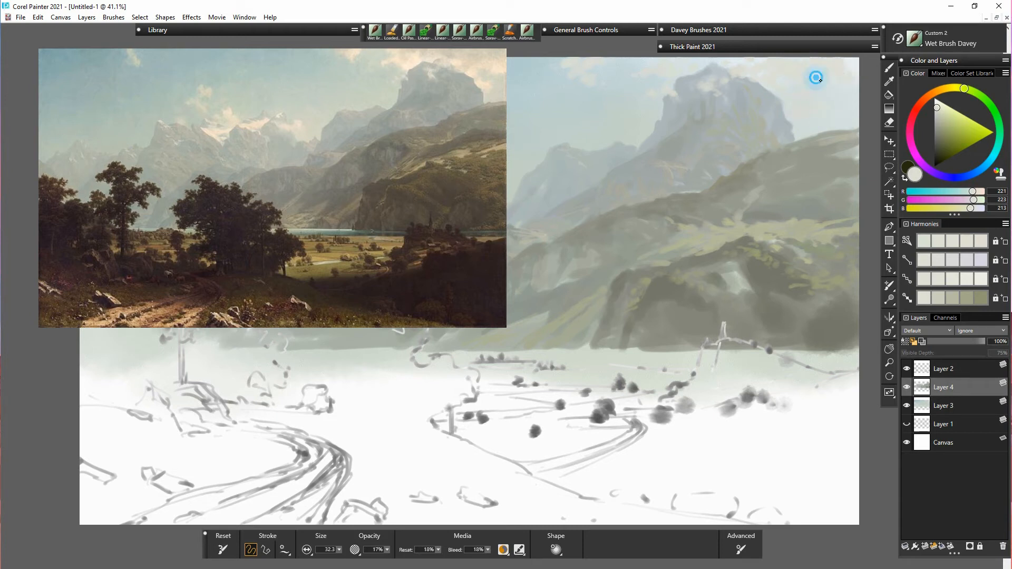
pyautogui.click(846, 85)
pyautogui.moveTo(819, 70)
pyautogui.mouseDown()
pyautogui.moveTo(842, 73)
pyautogui.moveTo(849, 102)
pyautogui.mouseUp()
pyautogui.moveTo(820, 86)
pyautogui.mouseDown()
pyautogui.moveTo(838, 83)
pyautogui.moveTo(849, 66)
pyautogui.mouseUp()
# Step: Open a blue sky break (RGB 163, 194, 203) in the upper-right clouds and soften it with grey-green (RGB 195, 209, 200)
pyautogui.keyDown('alt'); pyautogui.click(514, 129); pyautogui.keyUp('alt')
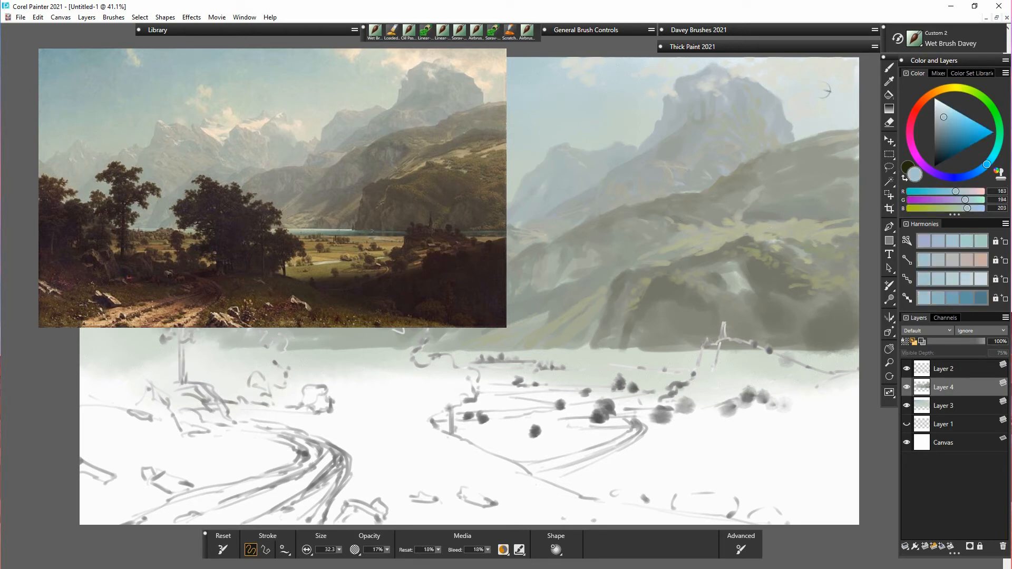
pyautogui.moveTo(815, 89)
pyautogui.mouseDown()
pyautogui.moveTo(807, 87)
pyautogui.moveTo(829, 91)
pyautogui.moveTo(849, 111)
pyautogui.mouseUp()
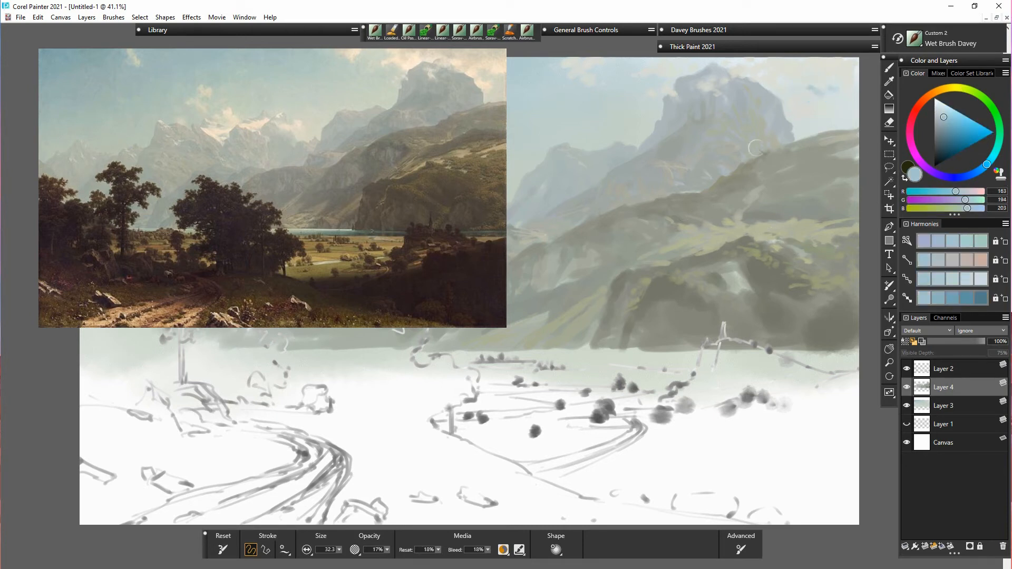
pyautogui.keyDown('alt'); pyautogui.click(642, 112); pyautogui.keyUp('alt')
pyautogui.click(808, 86)
pyautogui.click(840, 98)
pyautogui.click(811, 100)
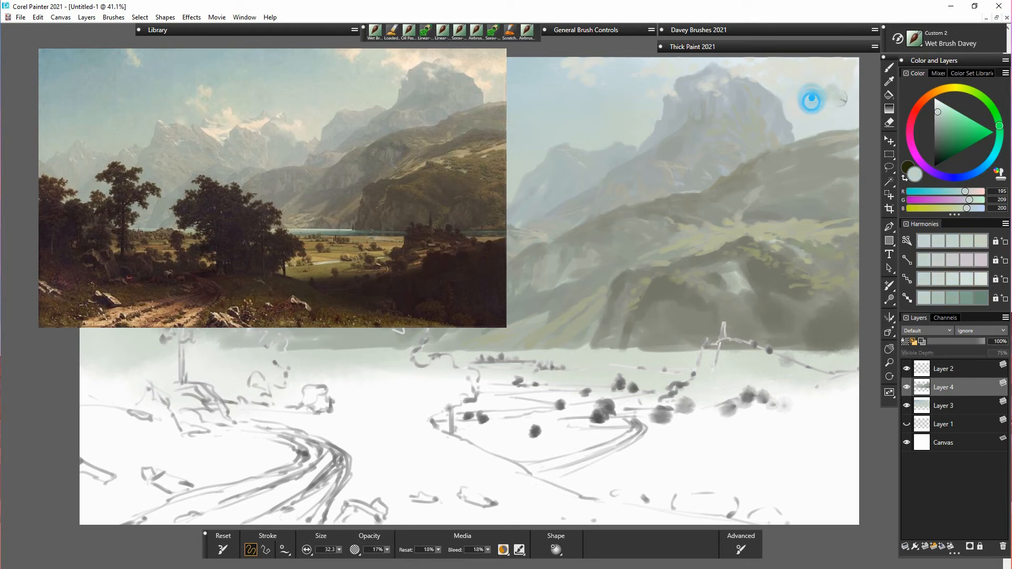
# Step: Soften the blue break in the clouds beside the tall peak with pale sky tones (RGB 205, 217, 211 and 193, 212, 210)
pyautogui.keyDown('alt'); pyautogui.click(637, 142); pyautogui.keyUp('alt')
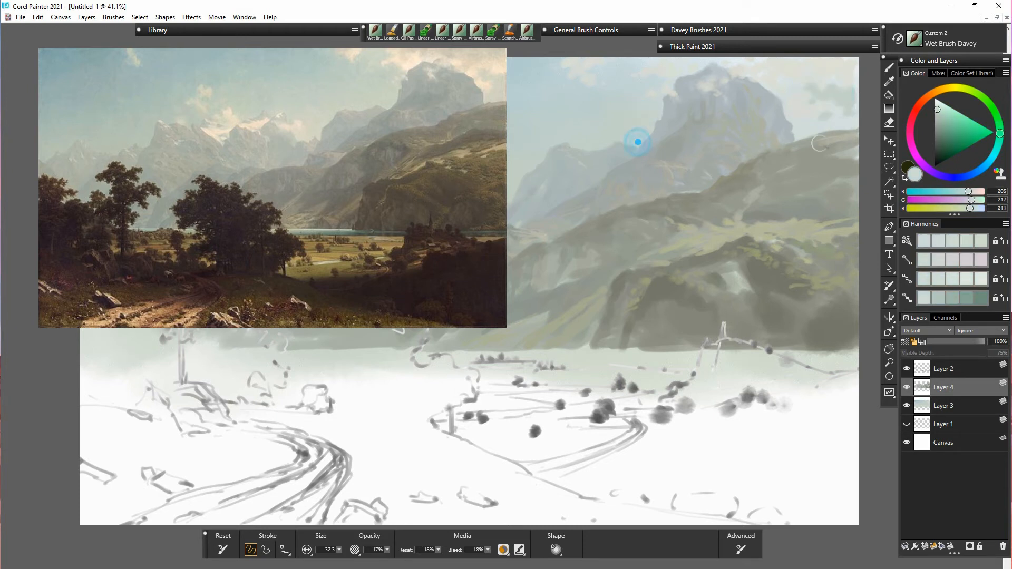
pyautogui.moveTo(821, 119); pyautogui.dragTo(833, 110)
pyautogui.keyDown('alt'); pyautogui.click(657, 86); pyautogui.keyUp('alt')
pyautogui.moveTo(843, 109)
pyautogui.mouseDown()
pyautogui.moveTo(838, 84)
pyautogui.moveTo(856, 90)
pyautogui.moveTo(851, 109)
pyautogui.moveTo(792, 86)
pyautogui.mouseUp()
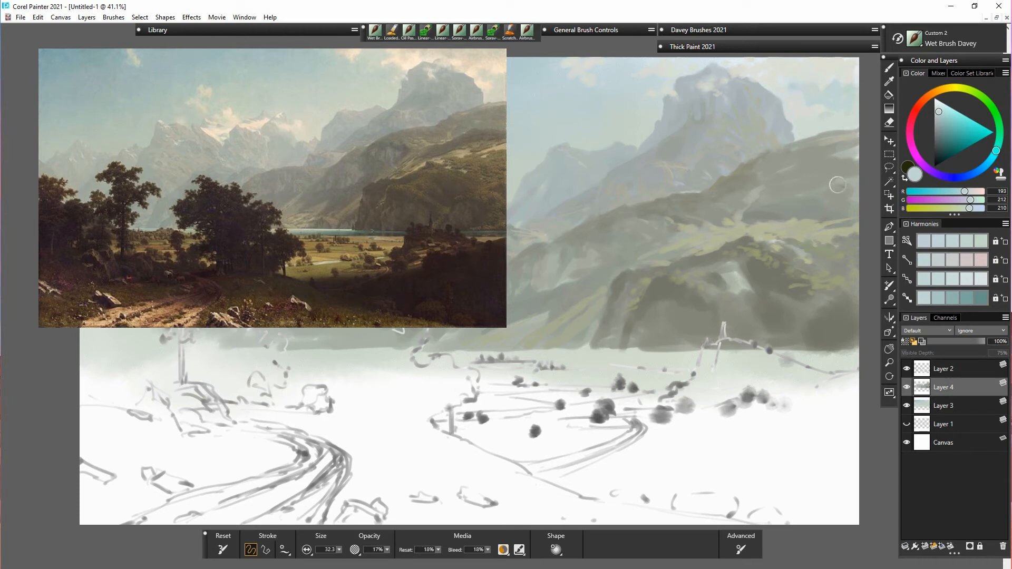
# Step: Brighten the clouds around the tall blocky peak and above the right ridge with pale cream (RGB 234, 237, 219)
pyautogui.keyDown('alt'); pyautogui.click(843, 87); pyautogui.keyUp('alt')
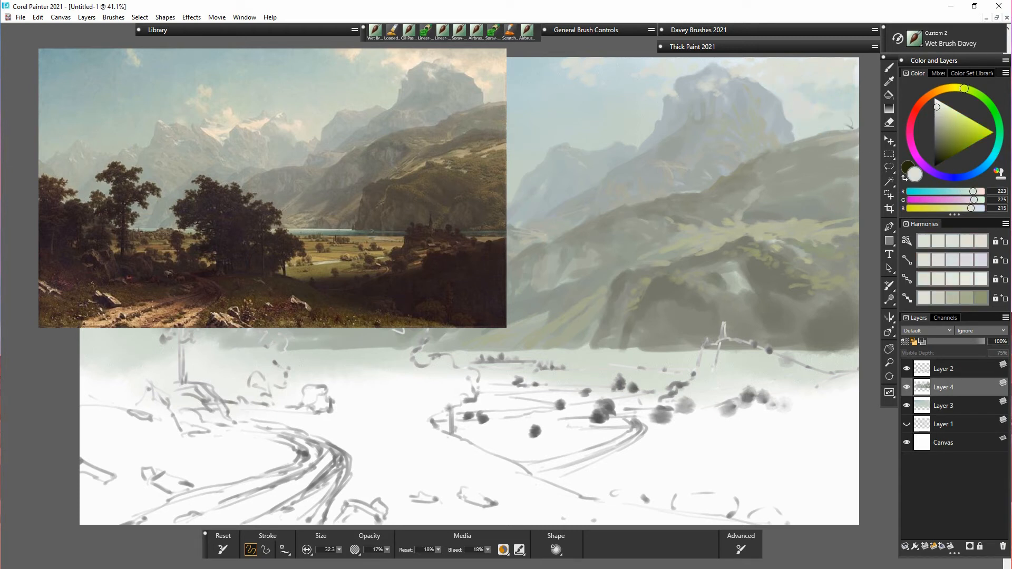
pyautogui.click(937, 105)
pyautogui.click(938, 105)
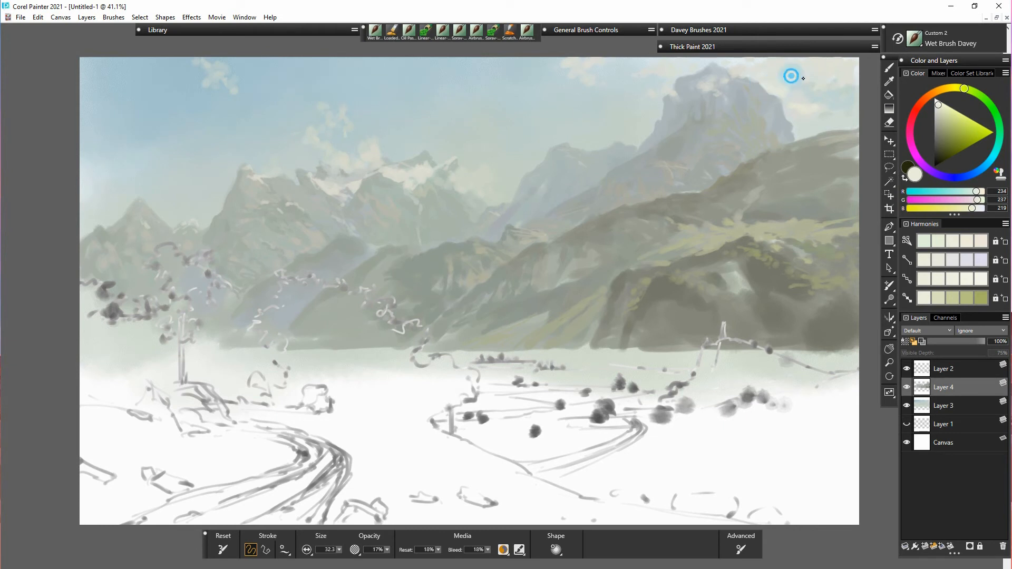
pyautogui.moveTo(694, 73)
pyautogui.mouseDown()
pyautogui.moveTo(676, 85)
pyautogui.moveTo(698, 71)
pyautogui.moveTo(693, 62)
pyautogui.moveTo(657, 78)
pyautogui.moveTo(695, 68)
pyautogui.mouseUp()
pyautogui.moveTo(592, 68)
pyautogui.mouseDown()
pyautogui.moveTo(576, 68)
pyautogui.moveTo(587, 82)
pyautogui.mouseUp()
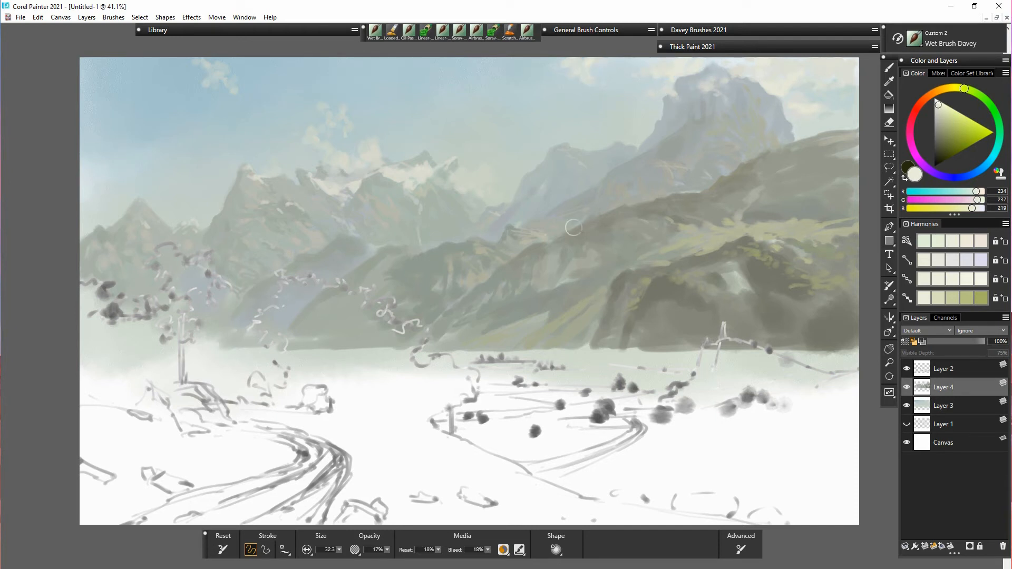
# Step: Highlight the snow along the right part of the snowy summit ridge with warm white (RGB 238, 238, 222)
pyautogui.click(957, 90)
pyautogui.click(938, 104)
pyautogui.click(386, 171)
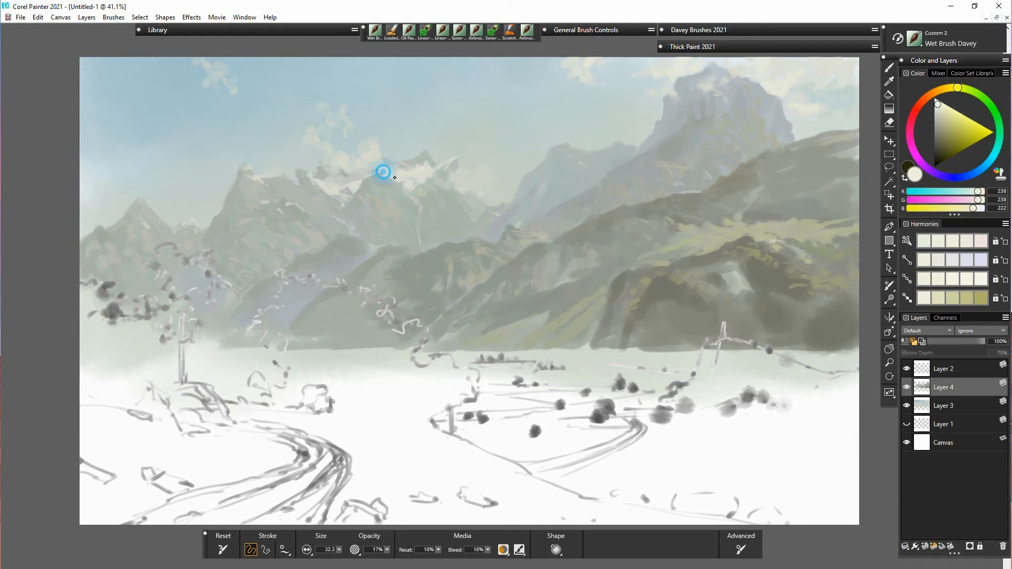
pyautogui.click(406, 175)
pyautogui.moveTo(450, 169); pyautogui.dragTo(458, 163)
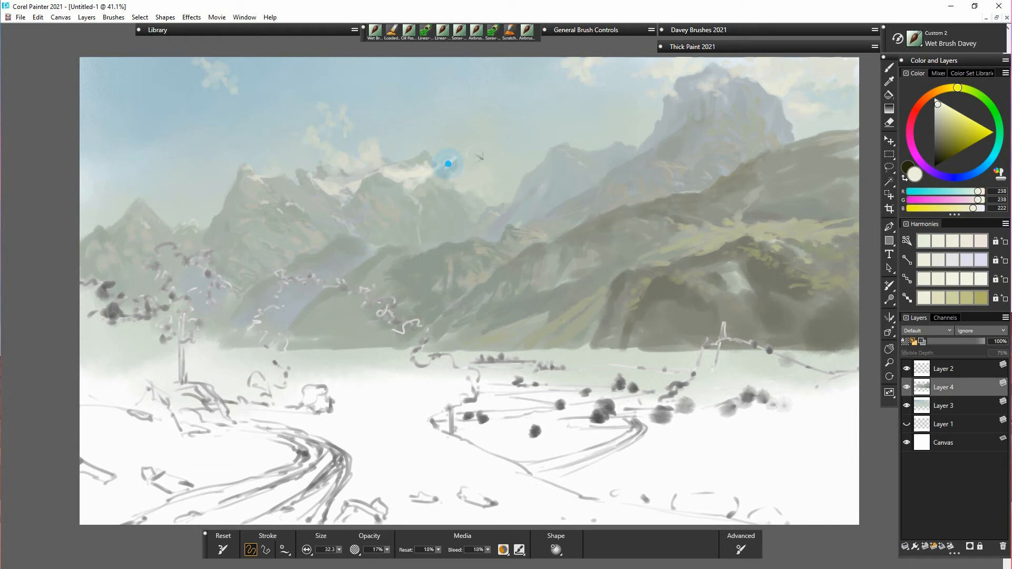
# Step: Dab warm white snow highlights (RGB 238, 238, 222) onto the left snowfield and the pointed left summit
pyautogui.click(317, 182)
pyautogui.click(327, 190)
pyautogui.click(337, 187)
pyautogui.click(348, 192)
pyautogui.click(346, 188)
pyautogui.click(248, 170)
# Step: Brighten the clouds above and beside the snowy range and the small upper-left cloud with RGB 238, 238, 222, touching up the snow
pyautogui.moveTo(368, 150)
pyautogui.mouseDown()
pyautogui.moveTo(354, 147)
pyautogui.moveTo(373, 154)
pyautogui.mouseUp()
pyautogui.moveTo(455, 180)
pyautogui.mouseDown()
pyautogui.moveTo(468, 177)
pyautogui.moveTo(444, 178)
pyautogui.moveTo(483, 174)
pyautogui.moveTo(461, 183)
pyautogui.moveTo(400, 179)
pyautogui.moveTo(425, 177)
pyautogui.mouseUp()
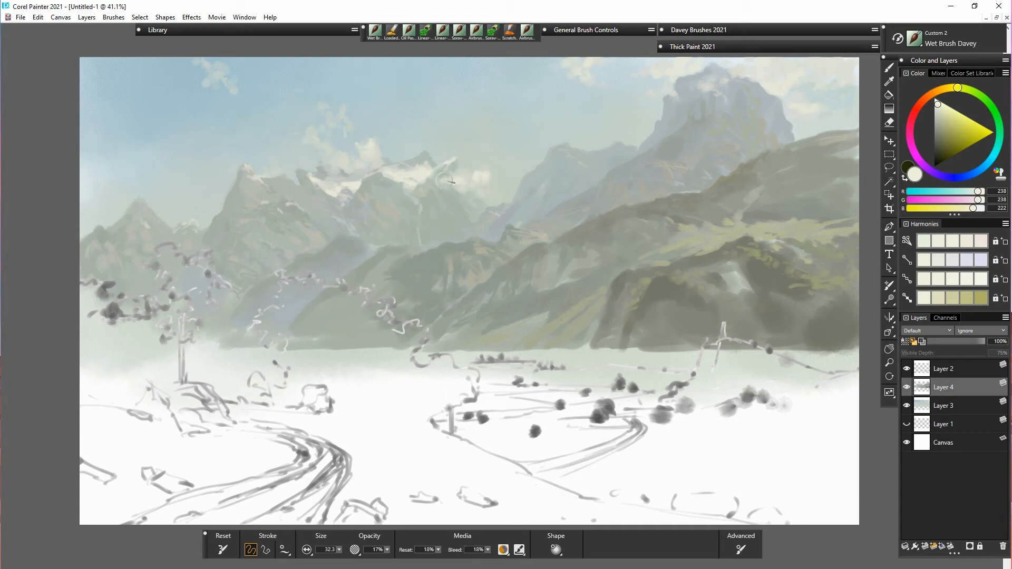
pyautogui.moveTo(420, 174)
pyautogui.mouseDown()
pyautogui.moveTo(384, 170)
pyautogui.moveTo(365, 187)
pyautogui.mouseUp()
pyautogui.moveTo(347, 185)
pyautogui.mouseDown()
pyautogui.moveTo(318, 185)
pyautogui.moveTo(382, 199)
pyautogui.moveTo(324, 168)
pyautogui.moveTo(358, 197)
pyautogui.moveTo(373, 187)
pyautogui.moveTo(309, 141)
pyautogui.moveTo(338, 160)
pyautogui.mouseUp()
pyautogui.moveTo(344, 120)
pyautogui.mouseDown()
pyautogui.moveTo(333, 117)
pyautogui.moveTo(348, 119)
pyautogui.mouseUp()
pyautogui.moveTo(223, 78)
pyautogui.mouseDown()
pyautogui.moveTo(219, 90)
pyautogui.moveTo(230, 95)
pyautogui.moveTo(234, 83)
pyautogui.moveTo(222, 68)
pyautogui.moveTo(233, 91)
pyautogui.mouseUp()
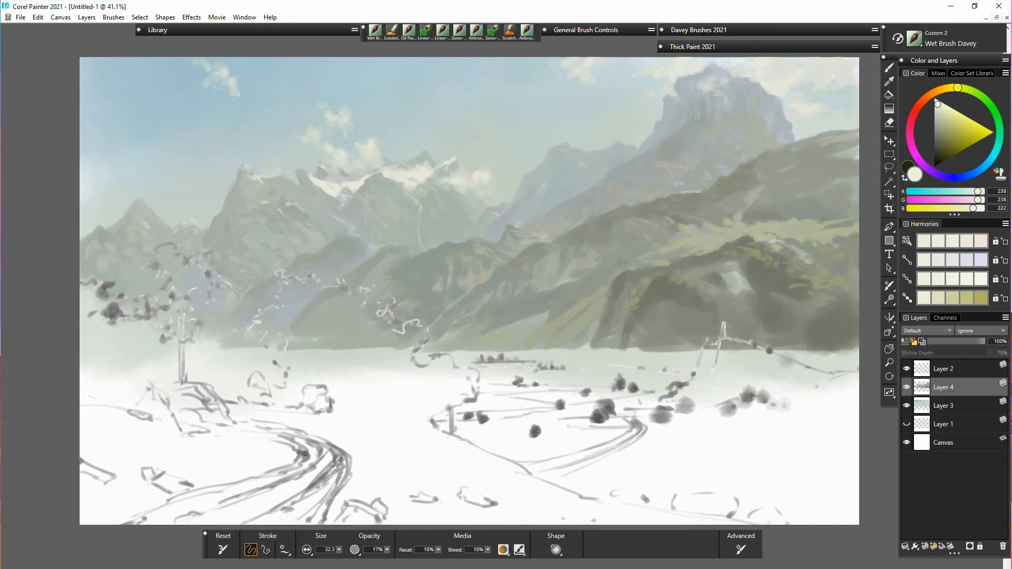
# Step: Veil the far-left peaks in haze at brush size 62.7, using pale grey-greens (RGB 205, 217, 212 and 177, 186, 177)
pyautogui.keyDown('alt'); pyautogui.click(102, 210); pyautogui.keyUp('alt')
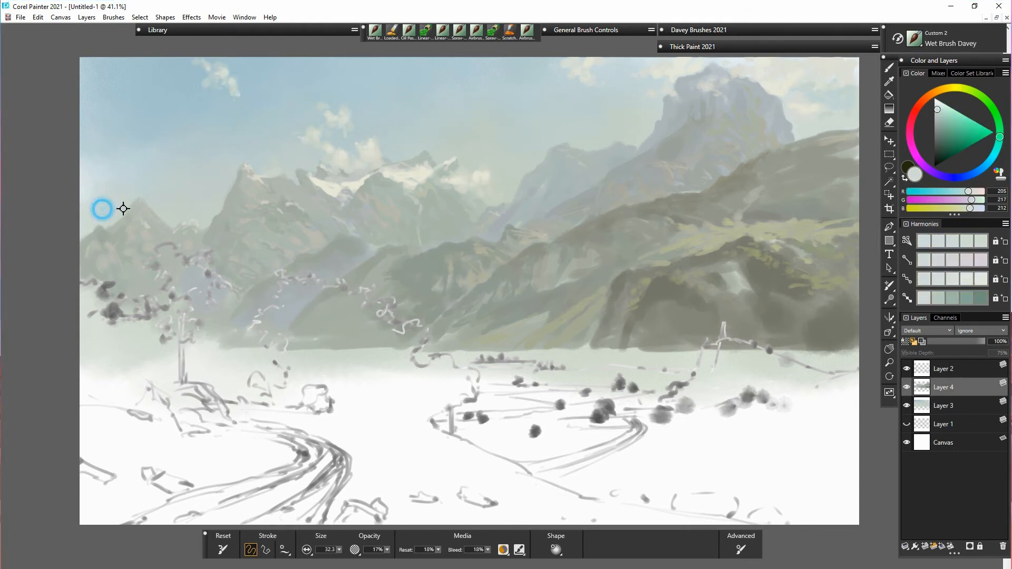
pyautogui.moveTo(339, 549); pyautogui.dragTo(345, 551)
pyautogui.moveTo(103, 215)
pyautogui.mouseDown()
pyautogui.moveTo(84, 208)
pyautogui.moveTo(83, 193)
pyautogui.moveTo(106, 192)
pyautogui.moveTo(101, 226)
pyautogui.moveTo(85, 237)
pyautogui.moveTo(95, 246)
pyautogui.moveTo(118, 228)
pyautogui.moveTo(91, 228)
pyautogui.moveTo(101, 244)
pyautogui.moveTo(137, 203)
pyautogui.moveTo(128, 209)
pyautogui.moveTo(199, 245)
pyautogui.moveTo(148, 222)
pyautogui.moveTo(128, 239)
pyautogui.moveTo(152, 251)
pyautogui.moveTo(151, 230)
pyautogui.moveTo(136, 258)
pyautogui.moveTo(156, 235)
pyautogui.moveTo(118, 265)
pyautogui.moveTo(97, 257)
pyautogui.moveTo(103, 272)
pyautogui.moveTo(83, 252)
pyautogui.mouseUp()
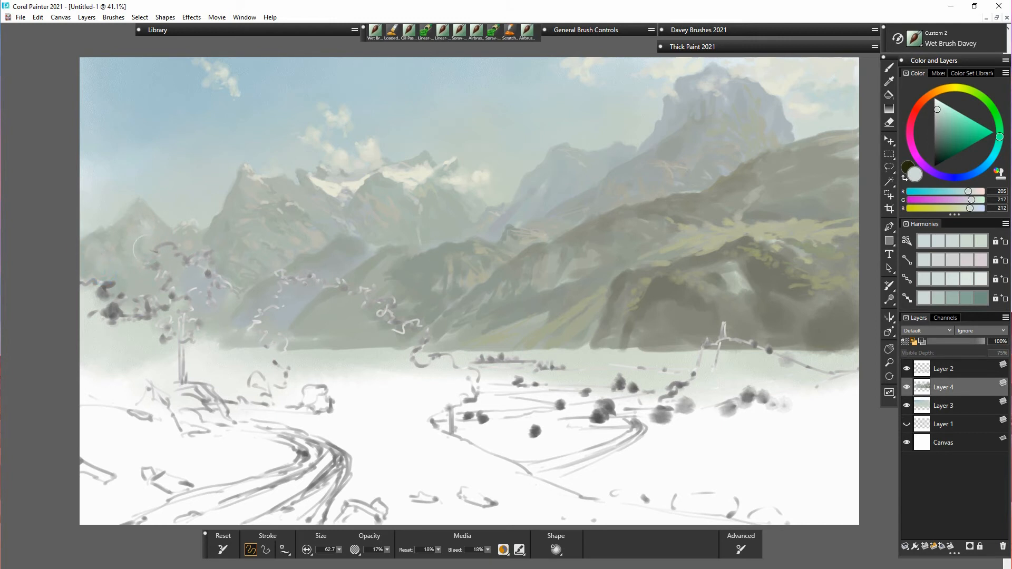
pyautogui.keyDown('alt'); pyautogui.click(193, 236); pyautogui.keyUp('alt')
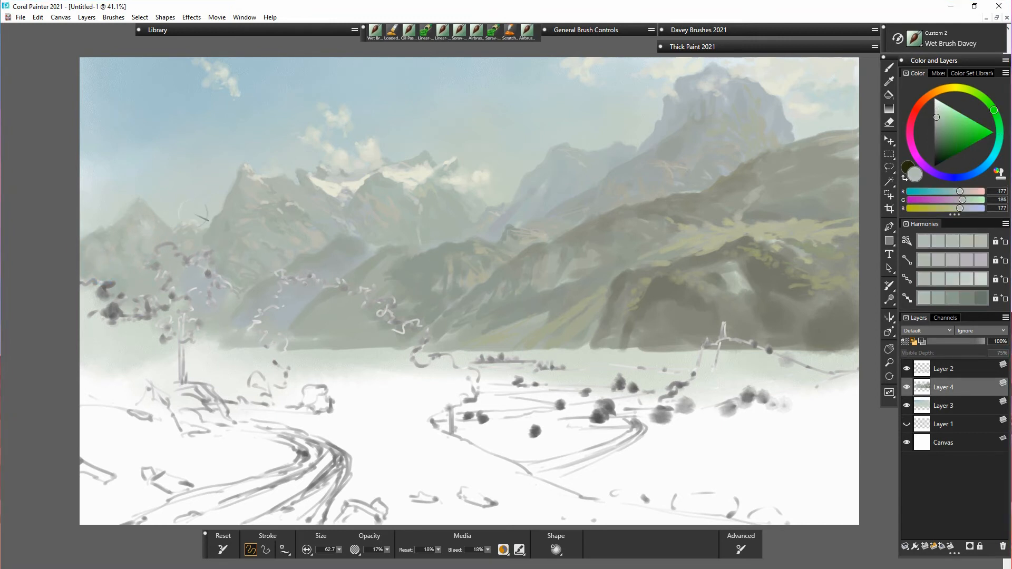
pyautogui.moveTo(189, 224)
pyautogui.mouseDown()
pyautogui.moveTo(158, 231)
pyautogui.moveTo(213, 224)
pyautogui.mouseUp()
pyautogui.keyDown('alt'); pyautogui.click(157, 203); pyautogui.keyUp('alt')
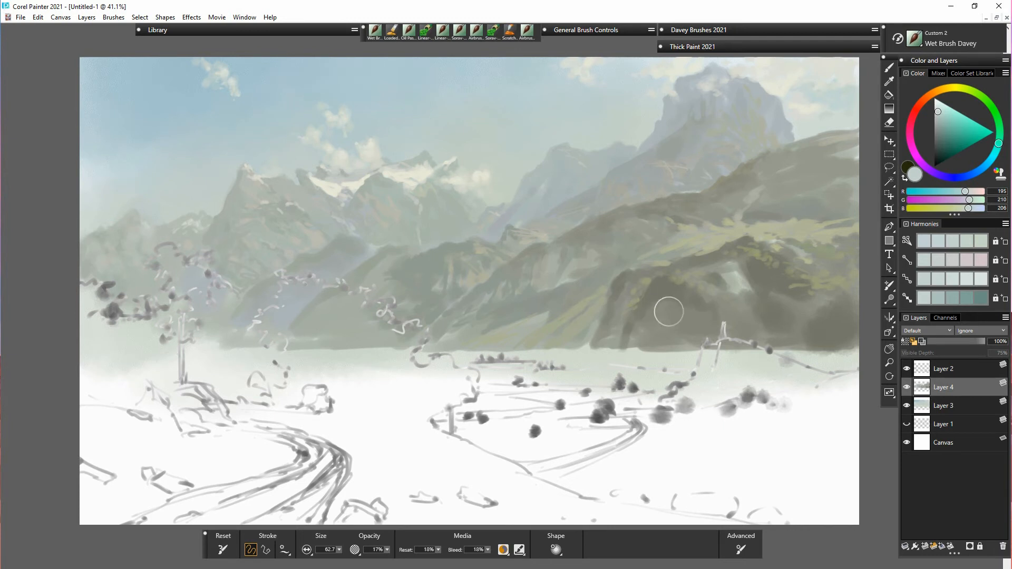
# Step: Paint sunlit yellow-green strokes (RGB 185, 189, 145) along the near right slopes at brush size 28.3
pyautogui.keyDown('alt'); pyautogui.click(563, 329); pyautogui.keyUp('alt')
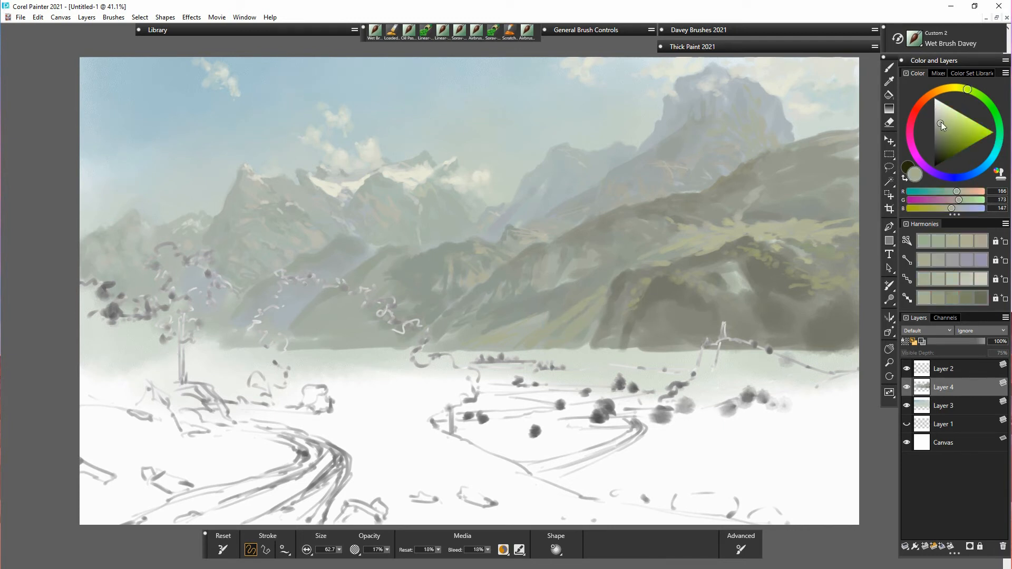
pyautogui.moveTo(941, 122); pyautogui.dragTo(954, 96)
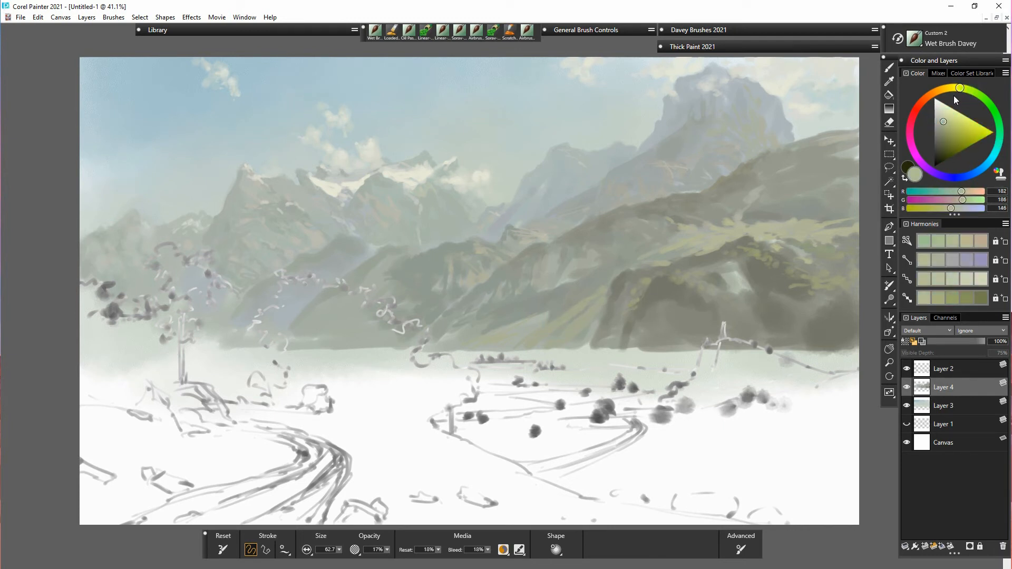
pyautogui.click(906, 388)
pyautogui.click(944, 121)
pyautogui.moveTo(338, 550); pyautogui.dragTo(333, 556)
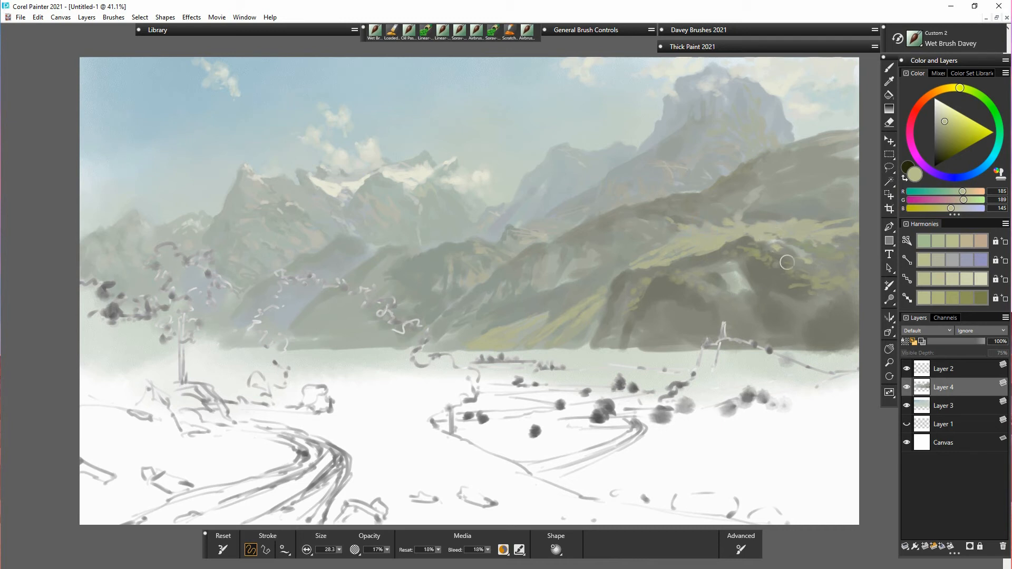
# Step: Shade the middle slope with muted grey-greens (RGB 141, 142, 130 to 134, 142, 130), enlarging the brush to 53.1 for the lower part
pyautogui.keyDown('alt'); pyautogui.click(730, 193); pyautogui.keyUp('alt')
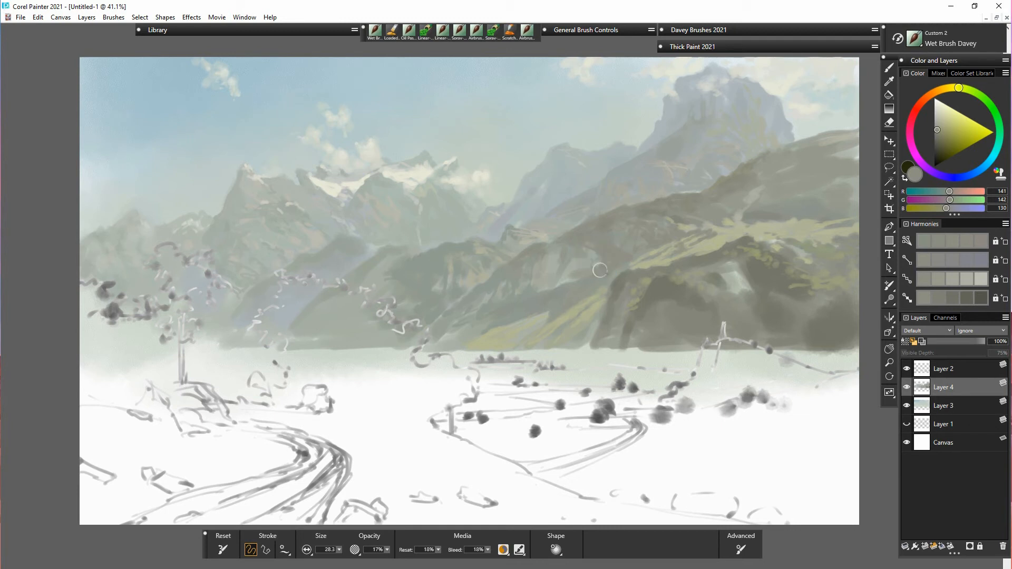
pyautogui.click(970, 92)
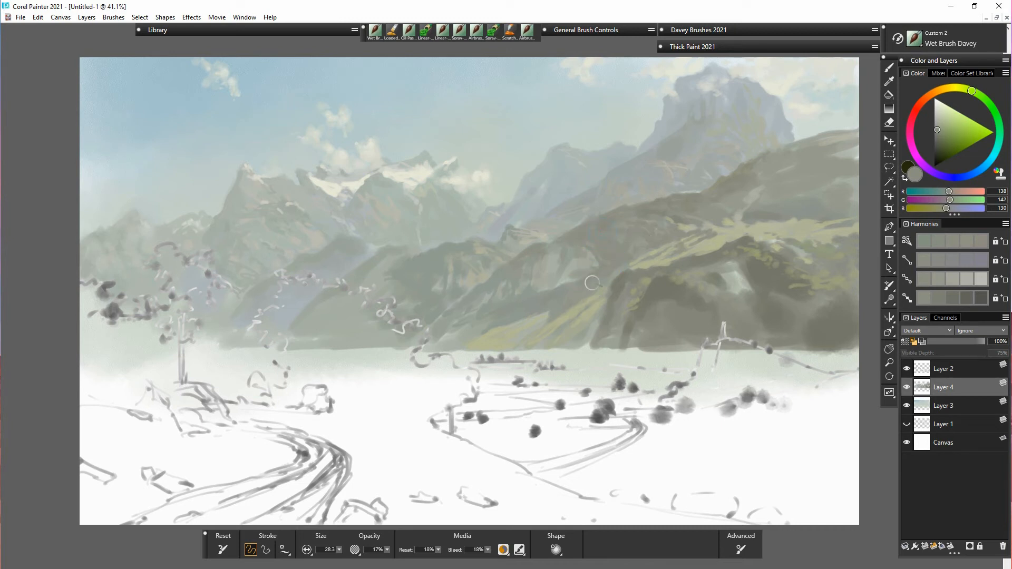
pyautogui.moveTo(973, 98); pyautogui.dragTo(973, 109)
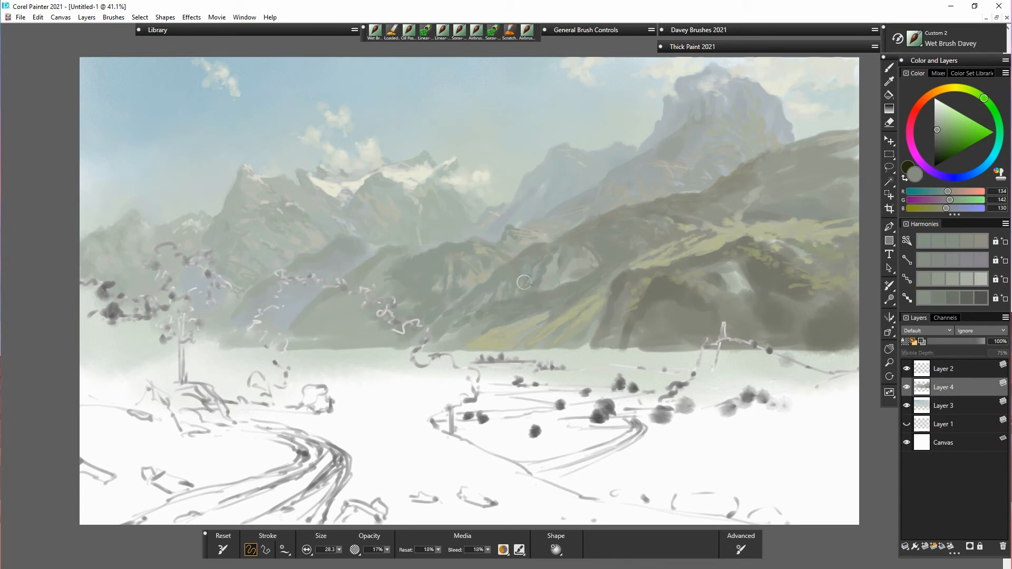
pyautogui.moveTo(339, 550); pyautogui.dragTo(352, 557)
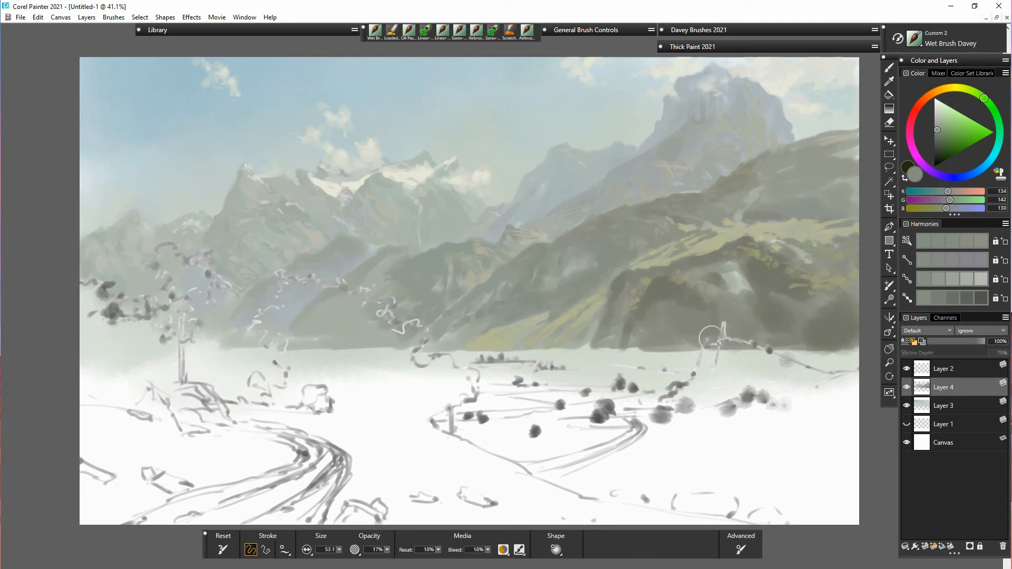
pyautogui.click(587, 300)
pyautogui.moveTo(570, 297); pyautogui.dragTo(560, 307)
# Step: Deepen and blend the shadows across the middle ridge and its gullies with RGB 123, 126, 114 and 127, 132, 119
pyautogui.keyDown('alt'); pyautogui.click(635, 288); pyautogui.keyUp('alt')
pyautogui.moveTo(645, 243)
pyautogui.mouseDown()
pyautogui.moveTo(633, 252)
pyautogui.moveTo(638, 232)
pyautogui.moveTo(592, 233)
pyautogui.moveTo(610, 226)
pyautogui.mouseUp()
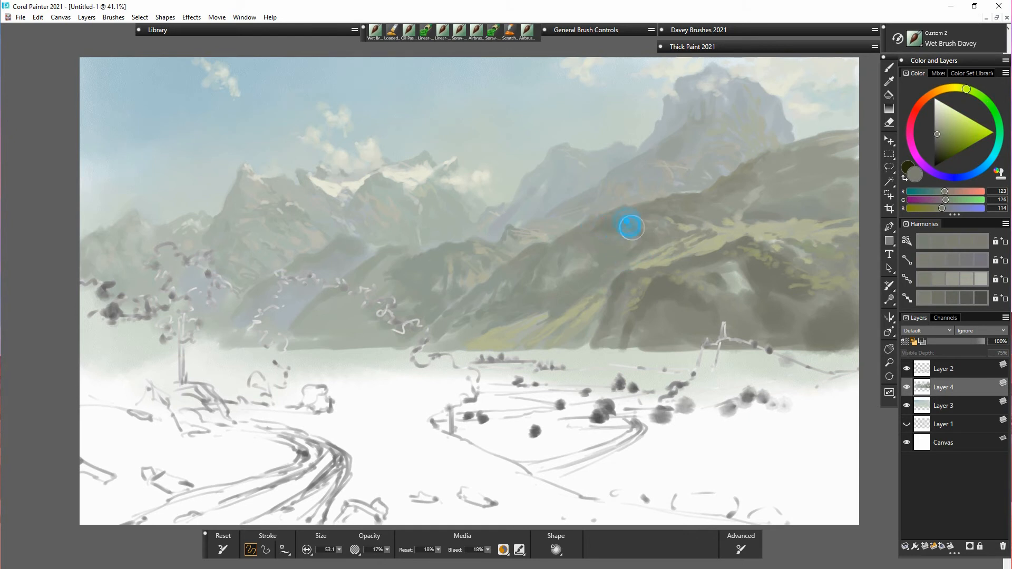
pyautogui.keyDown('alt'); pyautogui.click(600, 235); pyautogui.keyUp('alt')
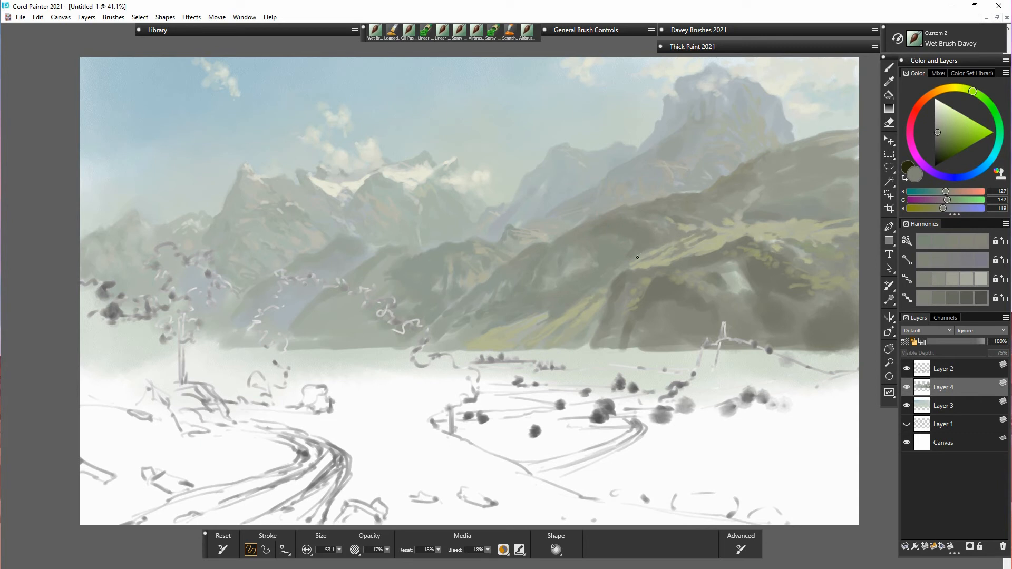
pyautogui.moveTo(584, 246); pyautogui.dragTo(607, 263)
pyautogui.moveTo(600, 254); pyautogui.dragTo(599, 254)
pyautogui.moveTo(529, 256); pyautogui.dragTo(535, 259)
pyautogui.moveTo(603, 286); pyautogui.dragTo(535, 309)
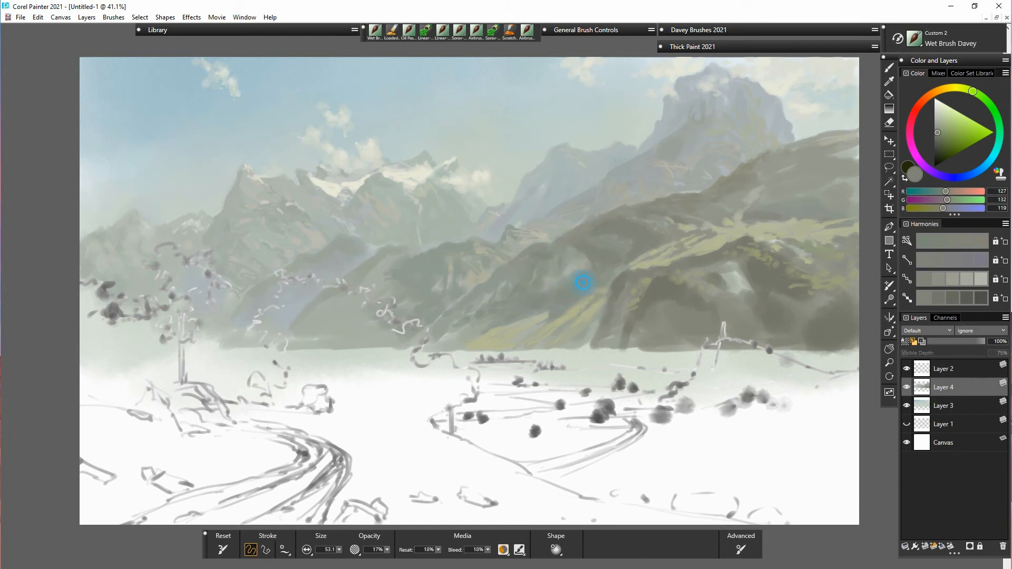
pyautogui.moveTo(583, 282)
pyautogui.mouseDown()
pyautogui.moveTo(559, 309)
pyautogui.moveTo(500, 313)
pyautogui.moveTo(516, 303)
pyautogui.moveTo(488, 305)
pyautogui.moveTo(497, 279)
pyautogui.moveTo(521, 265)
pyautogui.mouseUp()
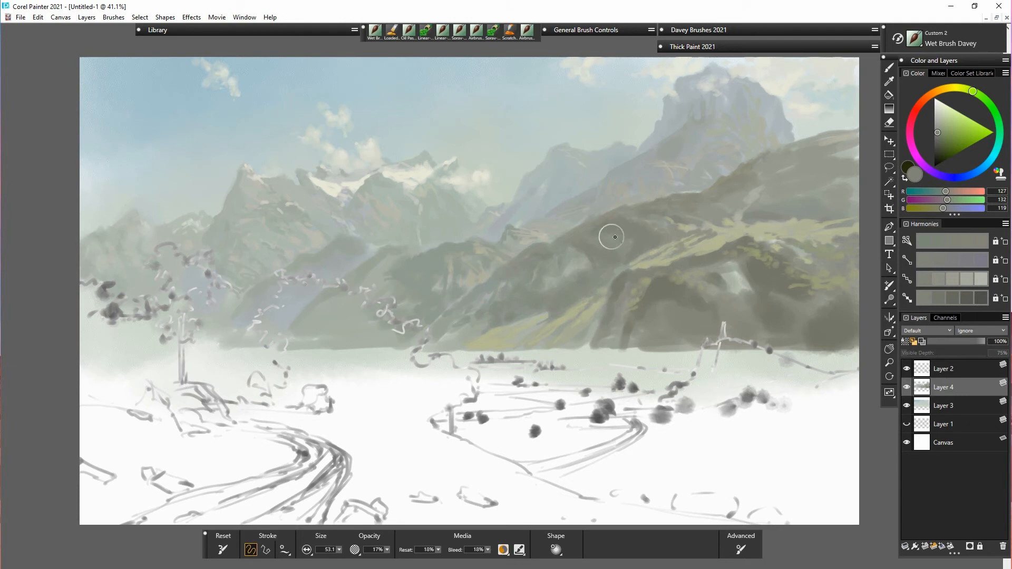
pyautogui.moveTo(612, 236); pyautogui.dragTo(606, 262)
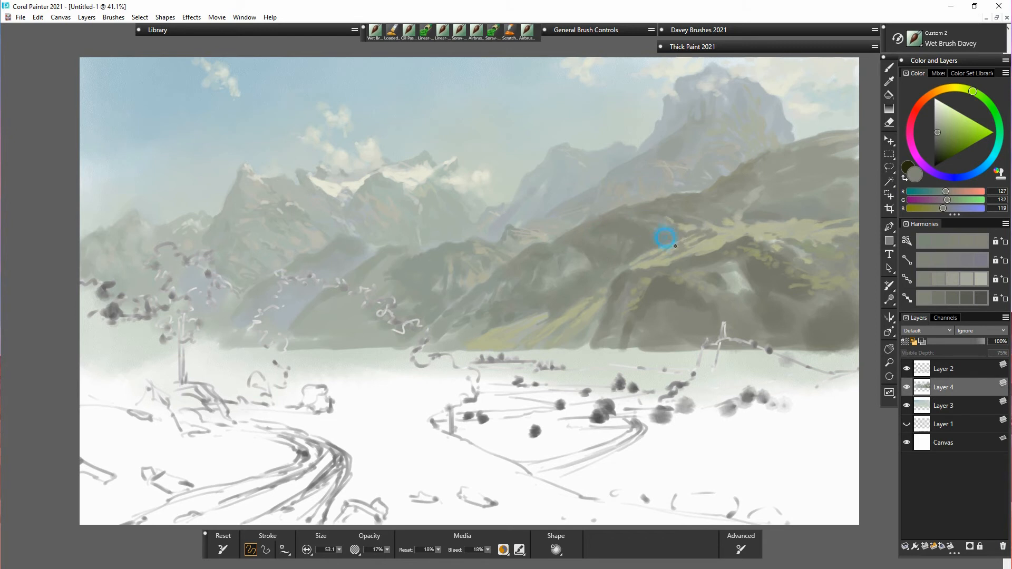
# Step: Paint light grassy patches on the upper right slope, moving from grey-green (RGB 162, 169, 147) to warmer yellow-green (RGB 187, 191, 151)
pyautogui.keyDown('alt'); pyautogui.click(779, 217); pyautogui.keyUp('alt')
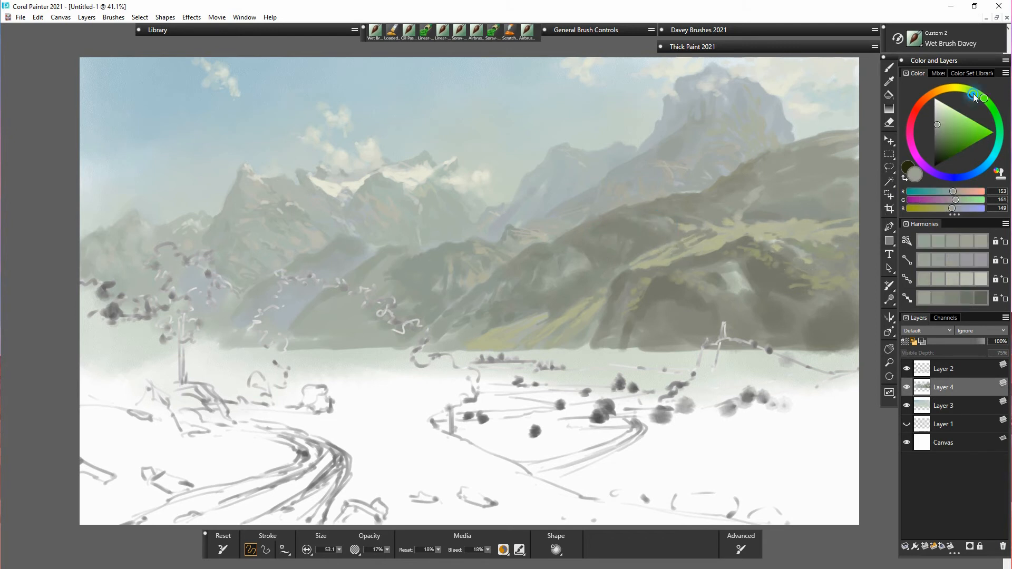
pyautogui.moveTo(973, 93); pyautogui.dragTo(969, 92)
pyautogui.click(939, 123)
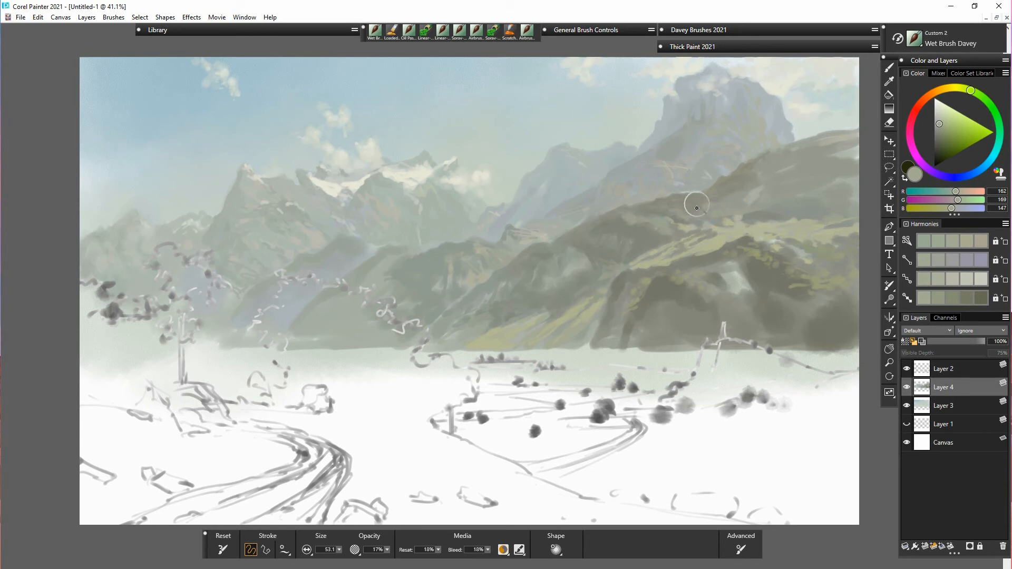
pyautogui.click(940, 122)
pyautogui.click(968, 89)
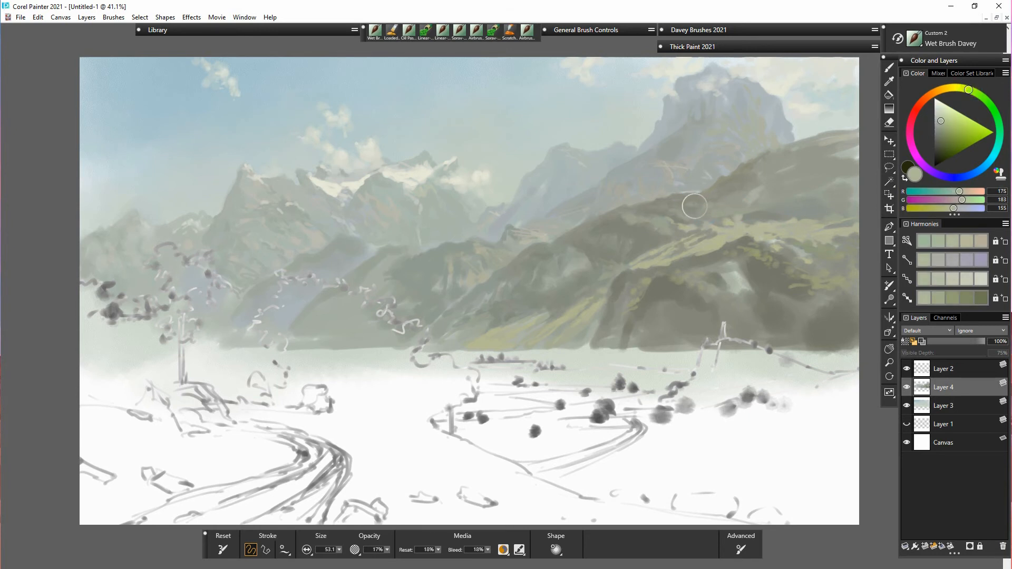
pyautogui.click(959, 89)
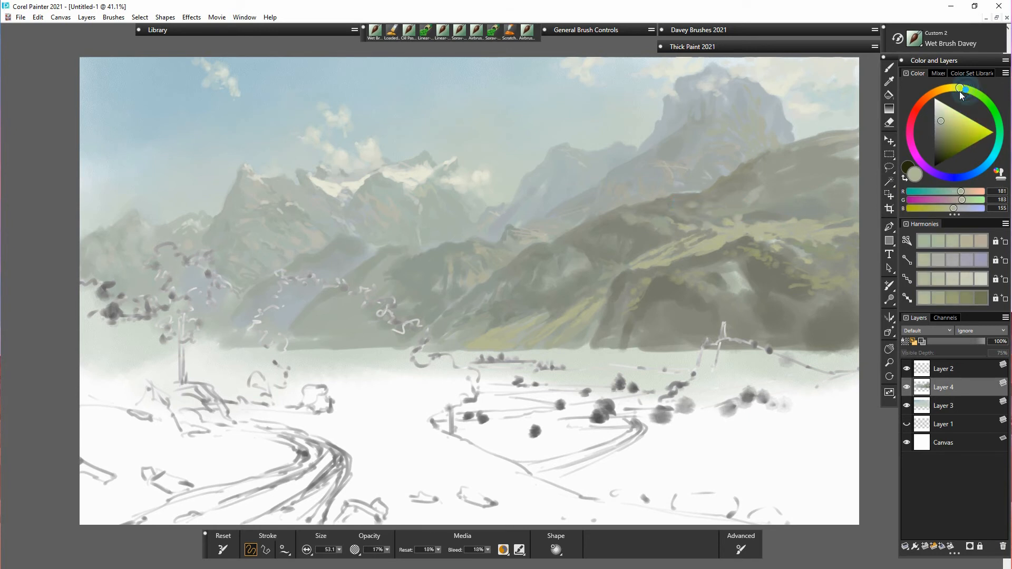
pyautogui.click(942, 121)
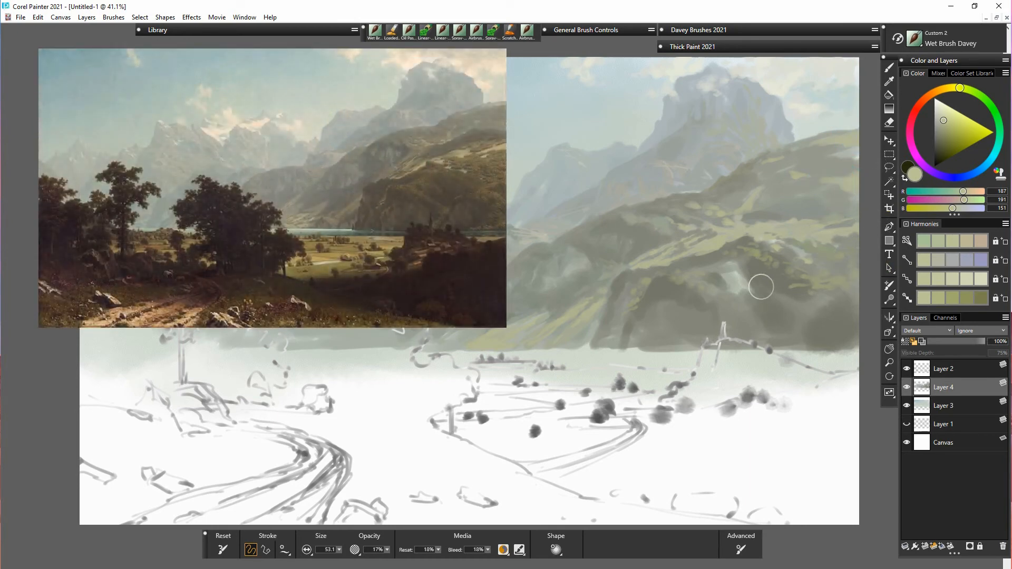
# Step: Shade between the grassy patches of the upper right slope with muted greens (RGB 140, 140, 127 and 126, 130, 117)
pyautogui.keyDown('alt'); pyautogui.click(726, 184); pyautogui.keyUp('alt')
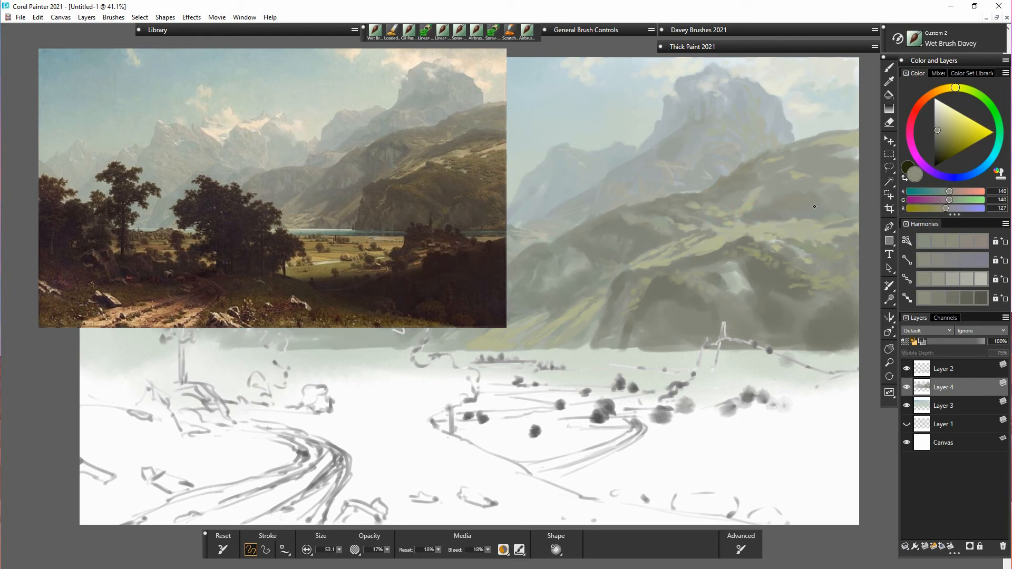
pyautogui.keyDown('alt'); pyautogui.click(740, 263); pyautogui.keyUp('alt')
pyautogui.keyDown('alt'); pyautogui.click(781, 205); pyautogui.keyUp('alt')
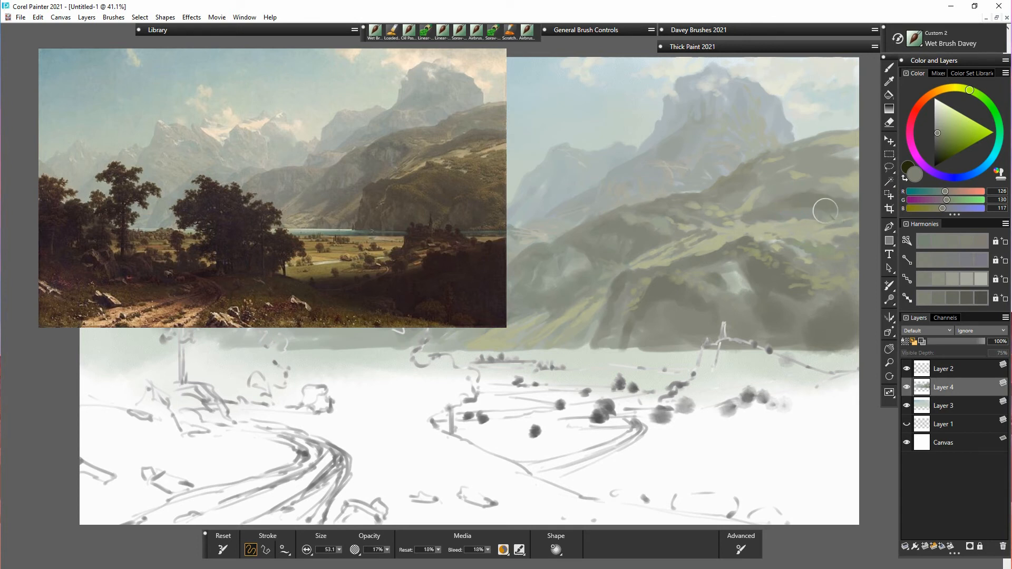
# Step: Darken the near right hill and cover its pale patch down to the shoreline with dark olive-grey (RGB 116, 118, 106)
pyautogui.keyDown('alt'); pyautogui.click(728, 230); pyautogui.keyUp('alt')
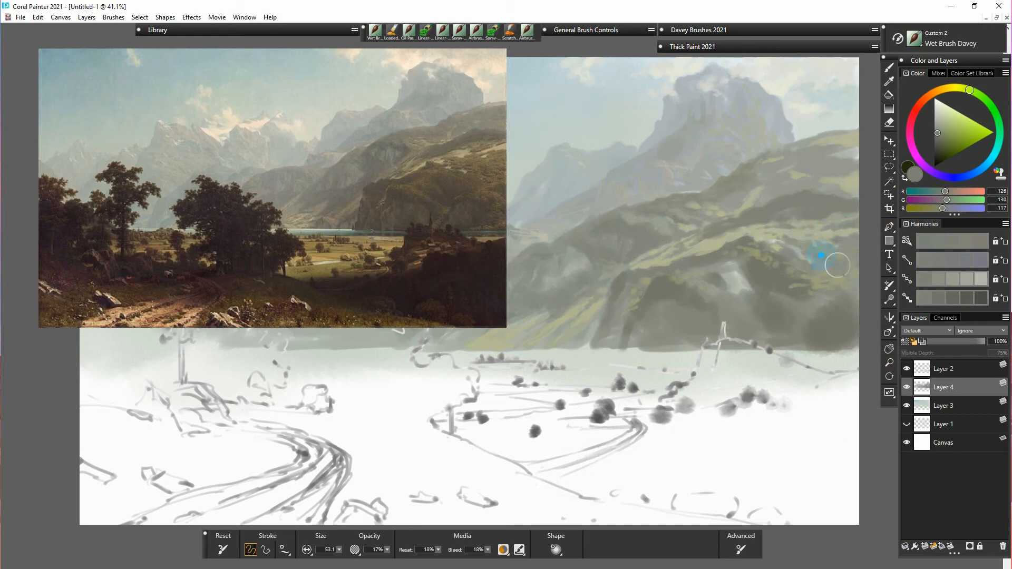
pyautogui.keyDown('alt'); pyautogui.click(795, 284); pyautogui.keyUp('alt')
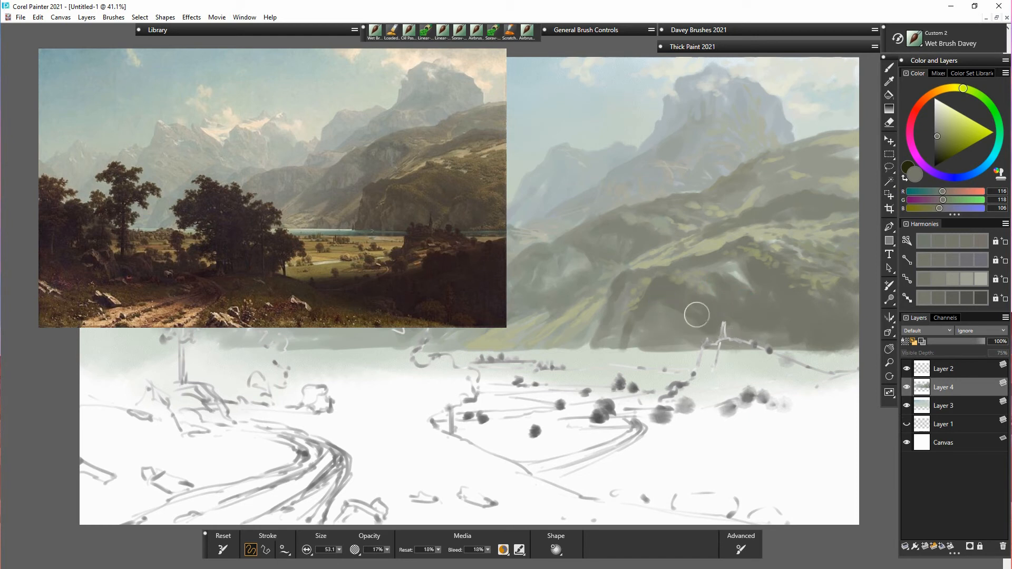
pyautogui.moveTo(650, 312)
pyautogui.mouseDown()
pyautogui.moveTo(670, 304)
pyautogui.moveTo(665, 349)
pyautogui.mouseUp()
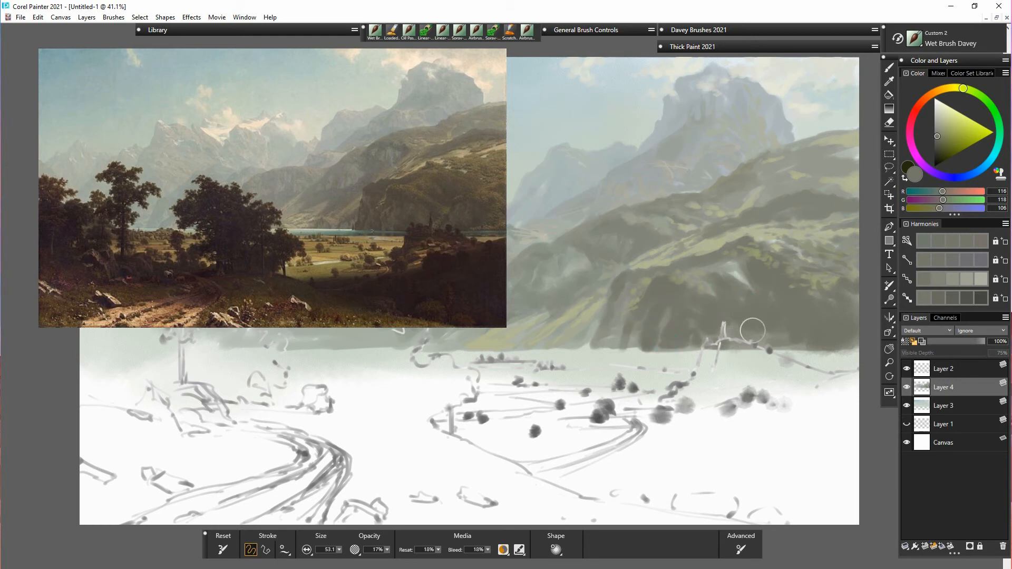
# Step: Deepen the shadows across the near right hill, from its crest down to the shoreline, with dark olive-grey (RGB 111, 111, 99)
pyautogui.click(936, 138)
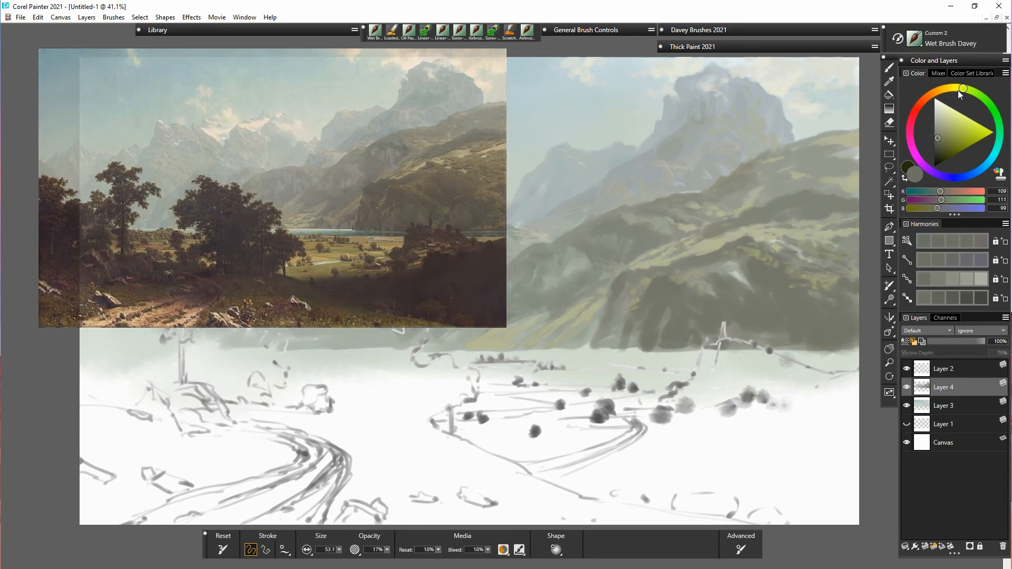
pyautogui.click(958, 89)
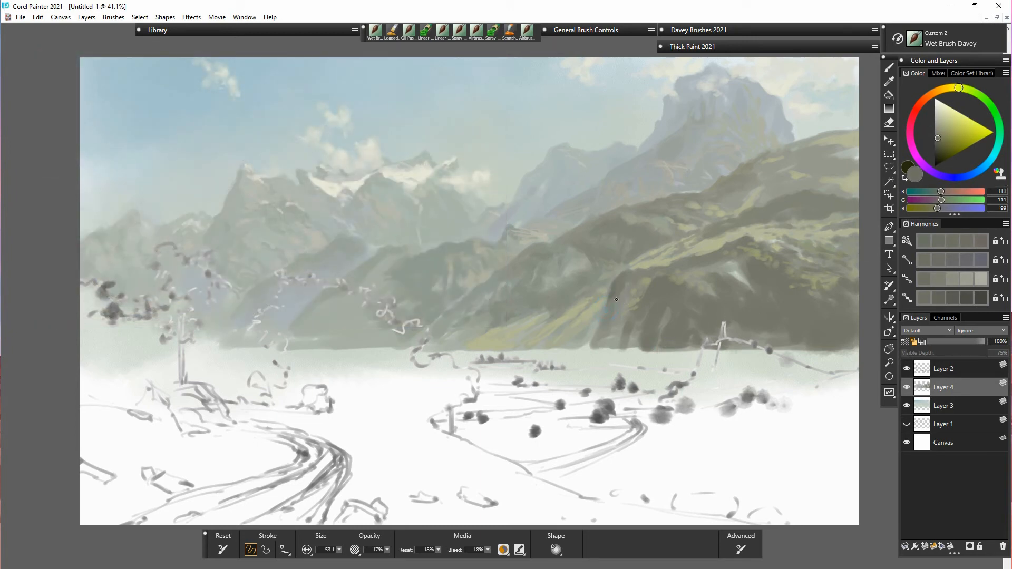
pyautogui.moveTo(623, 317)
pyautogui.mouseDown()
pyautogui.moveTo(630, 273)
pyautogui.moveTo(619, 281)
pyautogui.moveTo(687, 266)
pyautogui.moveTo(729, 288)
pyautogui.moveTo(669, 269)
pyautogui.mouseUp()
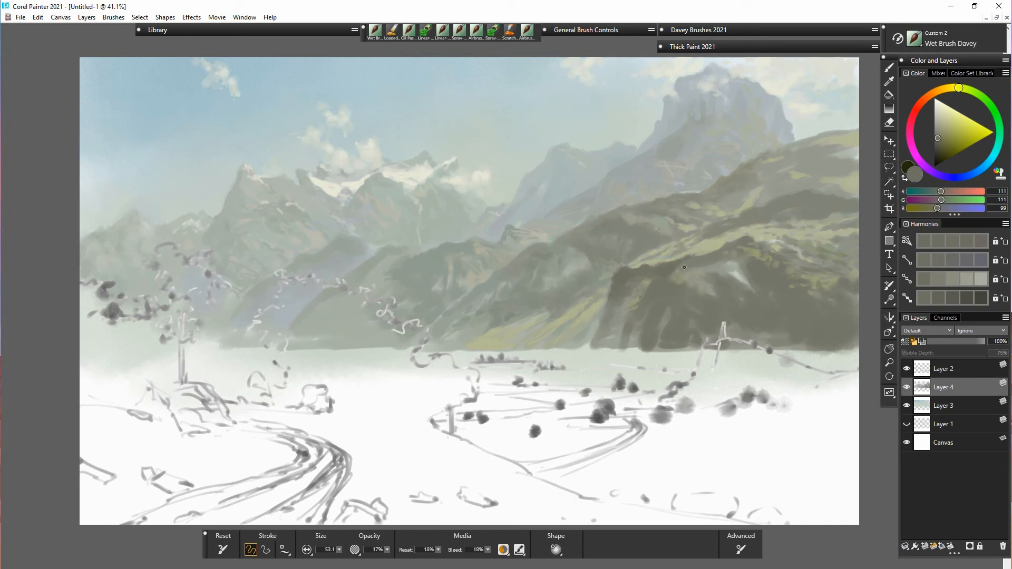
pyautogui.moveTo(704, 271)
pyautogui.mouseDown()
pyautogui.moveTo(681, 272)
pyautogui.moveTo(701, 265)
pyautogui.mouseUp()
pyautogui.moveTo(653, 292)
pyautogui.mouseDown()
pyautogui.moveTo(665, 285)
pyautogui.moveTo(621, 301)
pyautogui.mouseUp()
pyautogui.moveTo(681, 316); pyautogui.dragTo(708, 320)
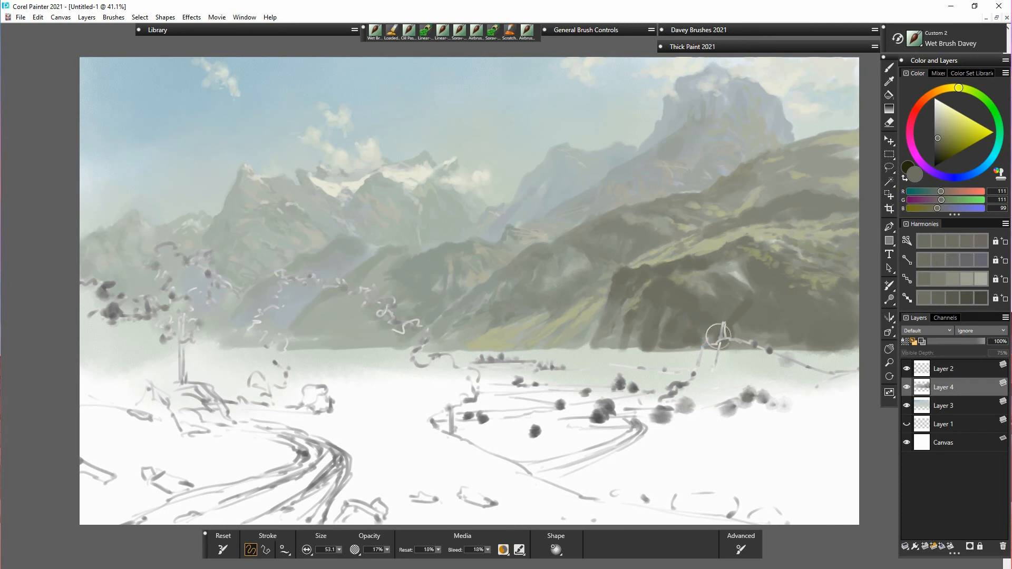
pyautogui.moveTo(730, 308)
pyautogui.mouseDown()
pyautogui.moveTo(711, 294)
pyautogui.moveTo(733, 307)
pyautogui.moveTo(746, 291)
pyautogui.moveTo(739, 270)
pyautogui.moveTo(758, 310)
pyautogui.moveTo(782, 281)
pyautogui.moveTo(772, 260)
pyautogui.moveTo(742, 243)
pyautogui.mouseUp()
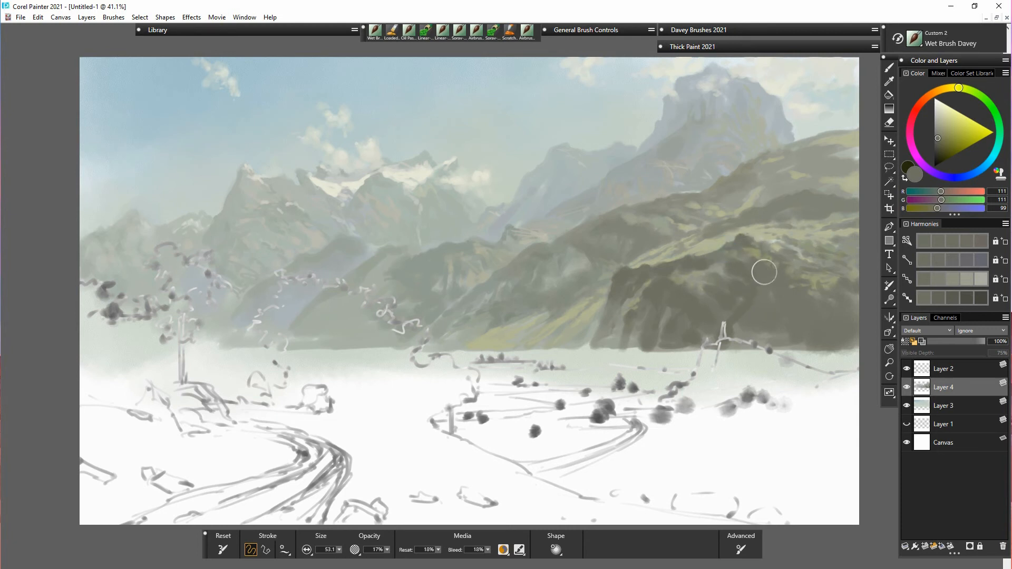
pyautogui.moveTo(748, 268); pyautogui.dragTo(767, 286)
pyautogui.moveTo(821, 301)
pyautogui.mouseDown()
pyautogui.moveTo(806, 305)
pyautogui.moveTo(831, 299)
pyautogui.moveTo(851, 311)
pyautogui.mouseUp()
# Step: Paint sunlit grassy patches over the near right hill, moving from yellow-green (RGB 161, 164, 116) to warmer ochre (RGB 175, 170, 109)
pyautogui.click(943, 136)
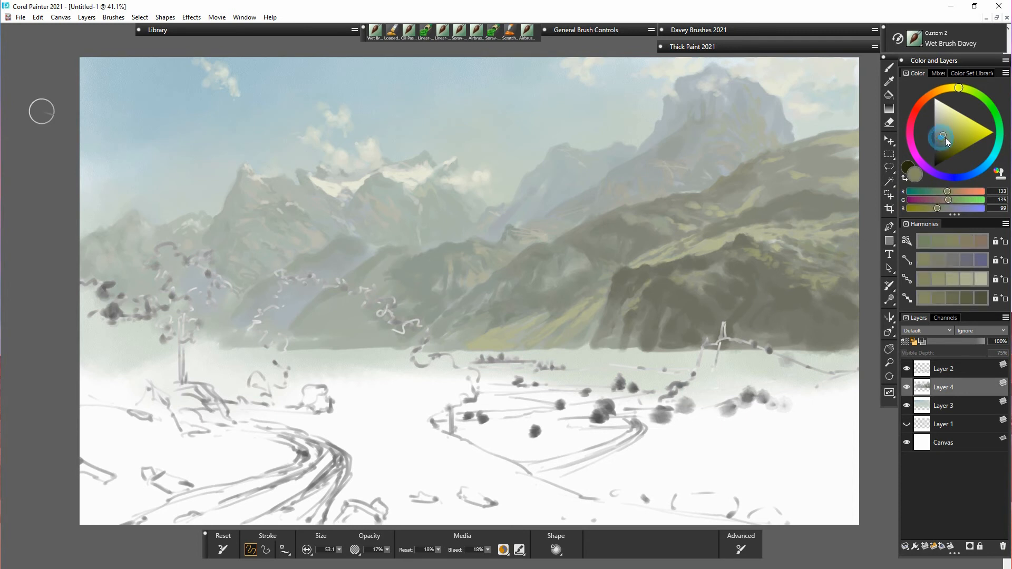
pyautogui.click(943, 127)
pyautogui.click(944, 129)
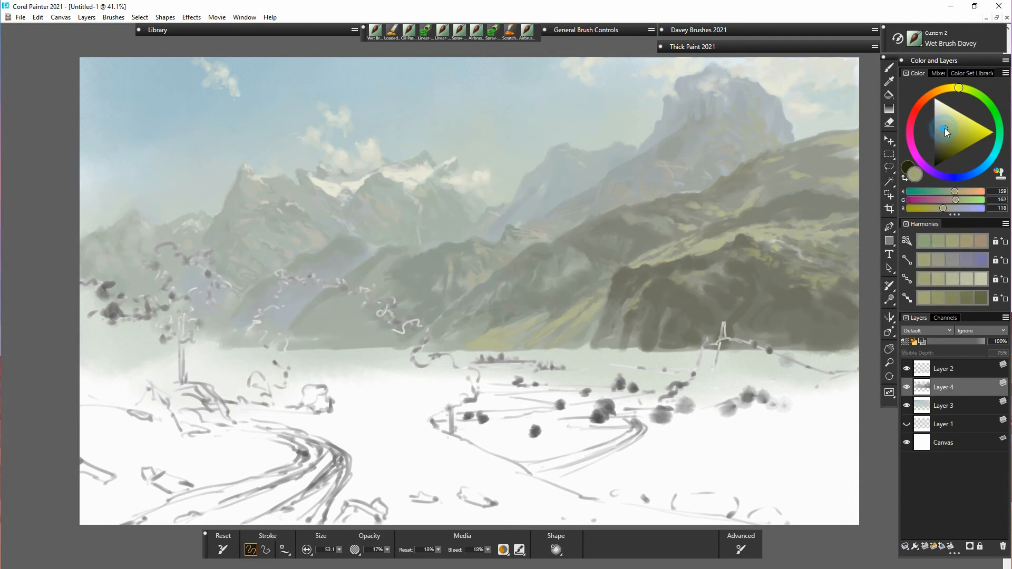
pyautogui.click(944, 129)
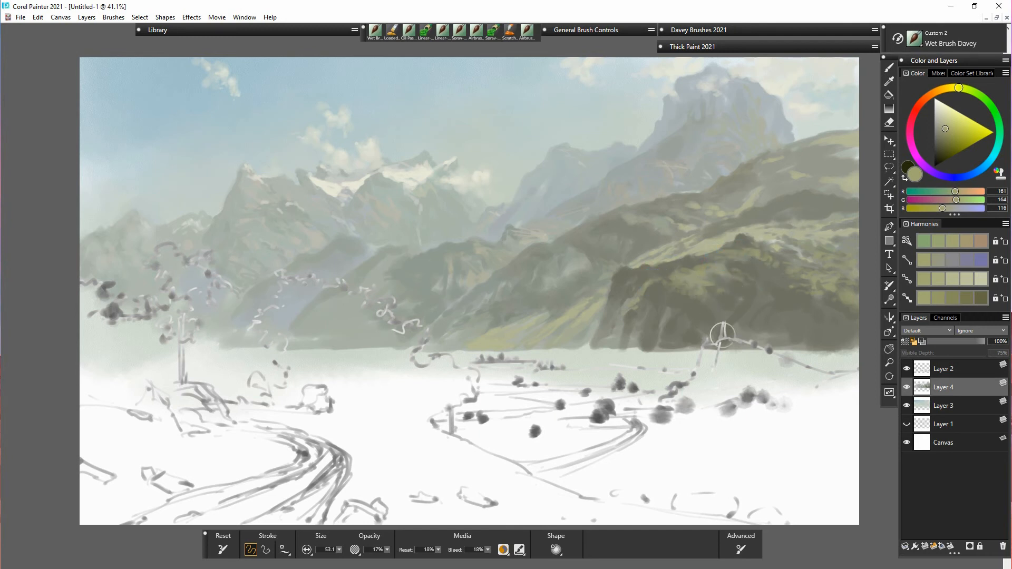
pyautogui.moveTo(954, 89); pyautogui.dragTo(947, 94)
pyautogui.click(947, 87)
pyautogui.click(950, 126)
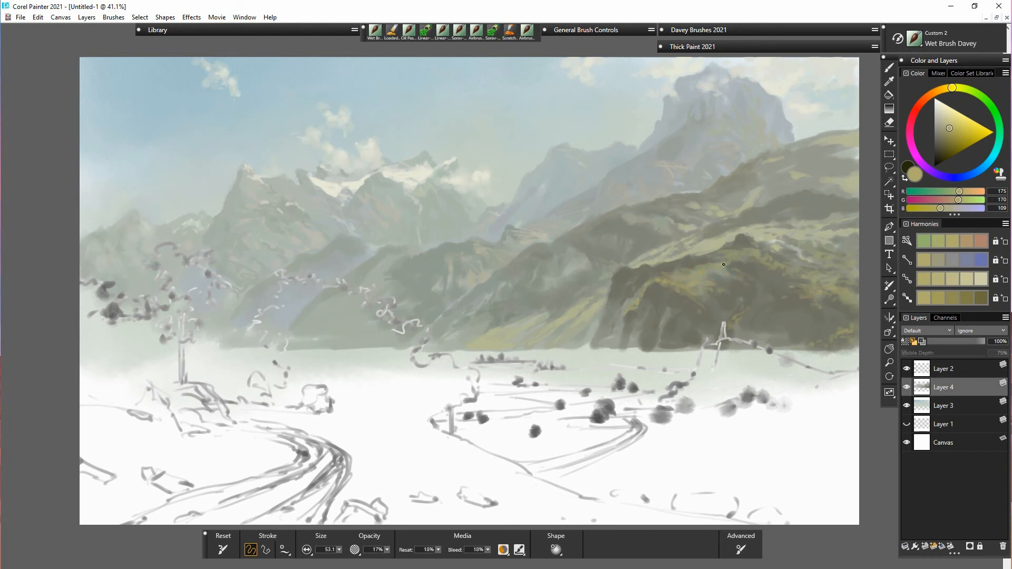
# Step: Blend the grassy patches into the near right hill's shadowed face with muted green (RGB 124, 131, 99)
pyautogui.keyDown('alt'); pyautogui.click(709, 279); pyautogui.keyUp('alt')
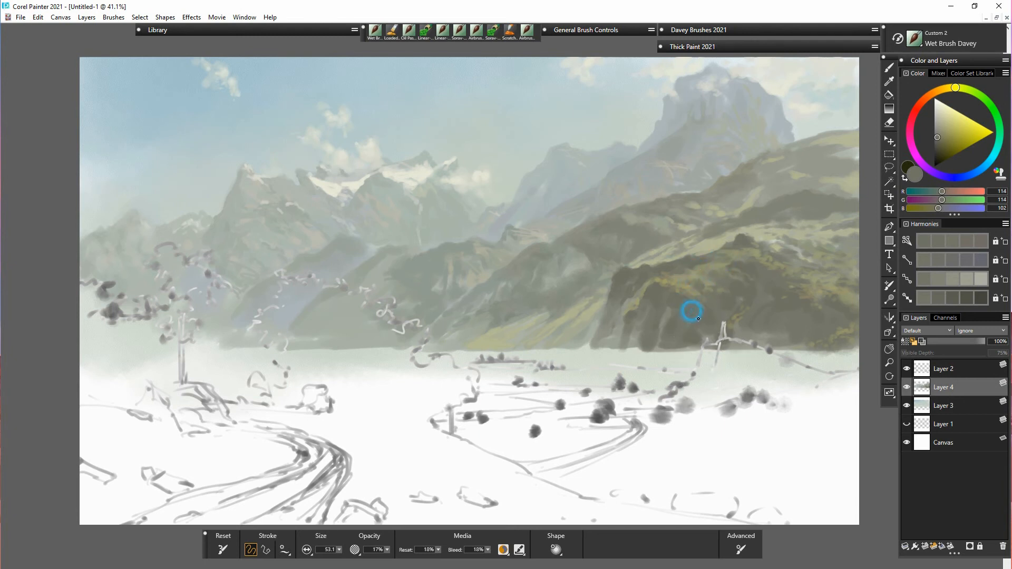
pyautogui.click(941, 135)
pyautogui.click(965, 88)
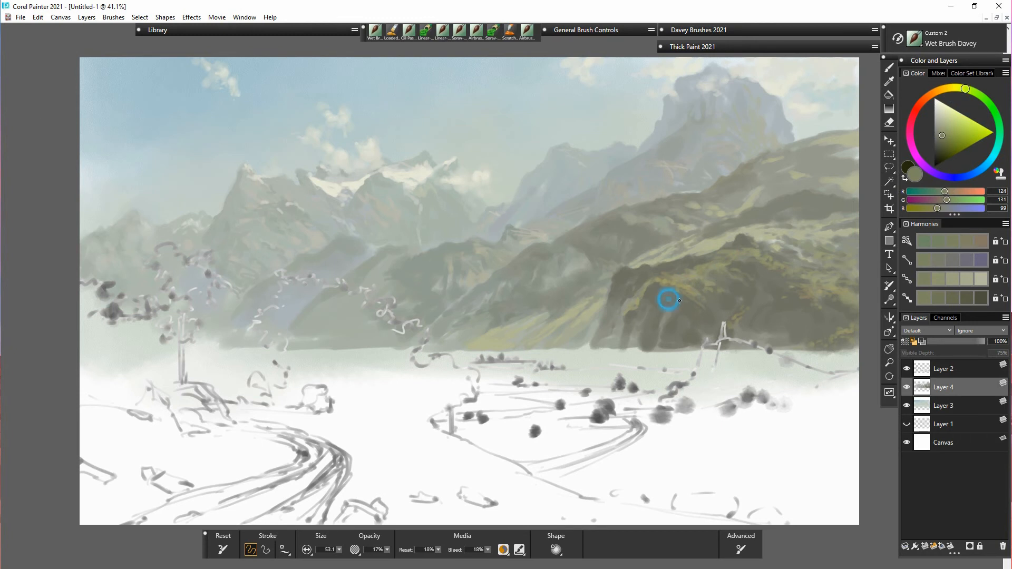
pyautogui.moveTo(684, 303)
pyautogui.mouseDown()
pyautogui.moveTo(743, 340)
pyautogui.moveTo(655, 282)
pyautogui.moveTo(622, 284)
pyautogui.moveTo(661, 276)
pyautogui.moveTo(777, 292)
pyautogui.moveTo(675, 291)
pyautogui.moveTo(761, 306)
pyautogui.moveTo(723, 296)
pyautogui.mouseUp()
pyautogui.moveTo(753, 260); pyautogui.dragTo(768, 275)
pyautogui.moveTo(750, 320)
pyautogui.mouseDown()
pyautogui.moveTo(734, 314)
pyautogui.moveTo(726, 329)
pyautogui.moveTo(737, 323)
pyautogui.mouseUp()
pyautogui.moveTo(811, 311)
pyautogui.mouseDown()
pyautogui.moveTo(847, 310)
pyautogui.moveTo(843, 322)
pyautogui.moveTo(800, 343)
pyautogui.moveTo(822, 308)
pyautogui.moveTo(817, 330)
pyautogui.moveTo(805, 317)
pyautogui.moveTo(810, 363)
pyautogui.mouseUp()
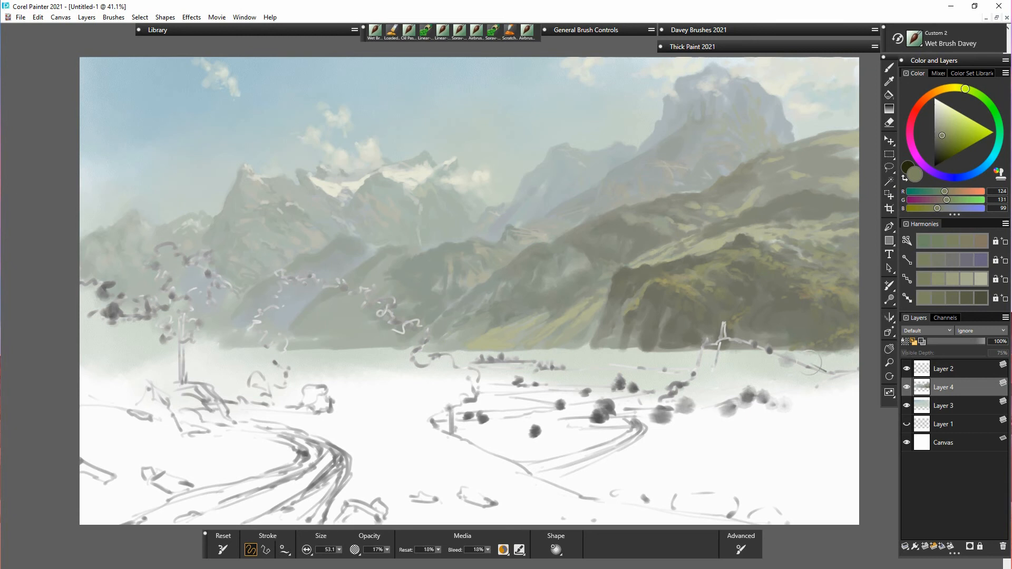
# Step: Add rocky streaks to the lower face of the near right hill with warm and neutral greys, including RGB 160, 154, 148 and 145, 148, 136
pyautogui.keyDown('alt'); pyautogui.click(769, 334); pyautogui.keyUp('alt')
pyautogui.moveTo(791, 301); pyautogui.dragTo(785, 338)
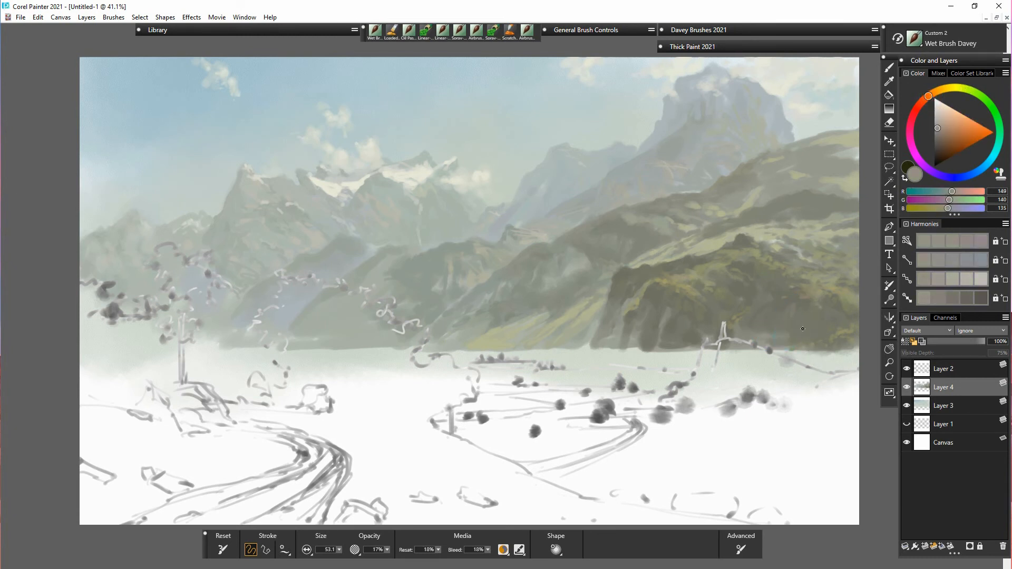
pyautogui.moveTo(937, 127); pyautogui.dragTo(932, 93)
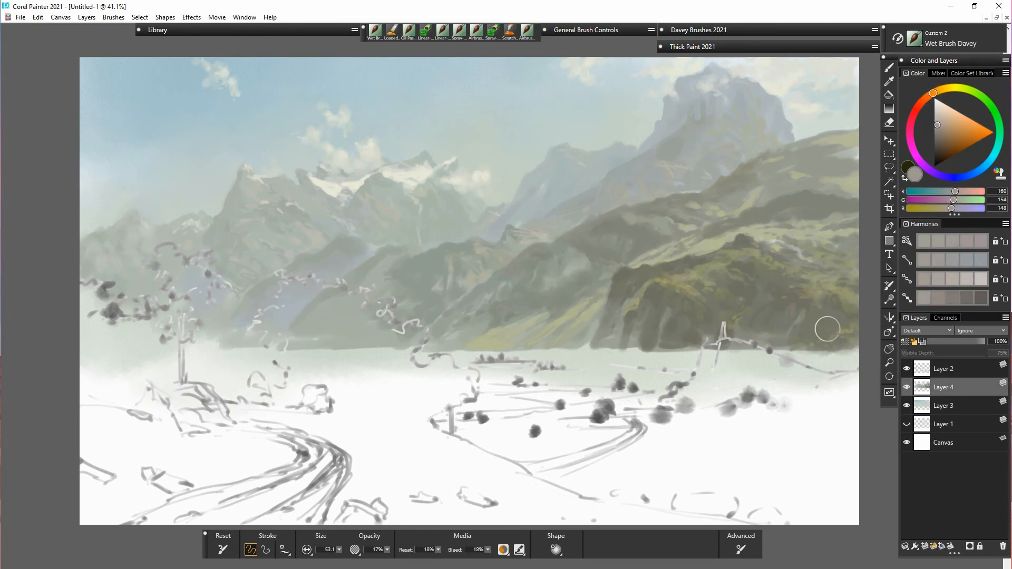
pyautogui.keyDown('alt'); pyautogui.click(795, 323); pyautogui.keyUp('alt')
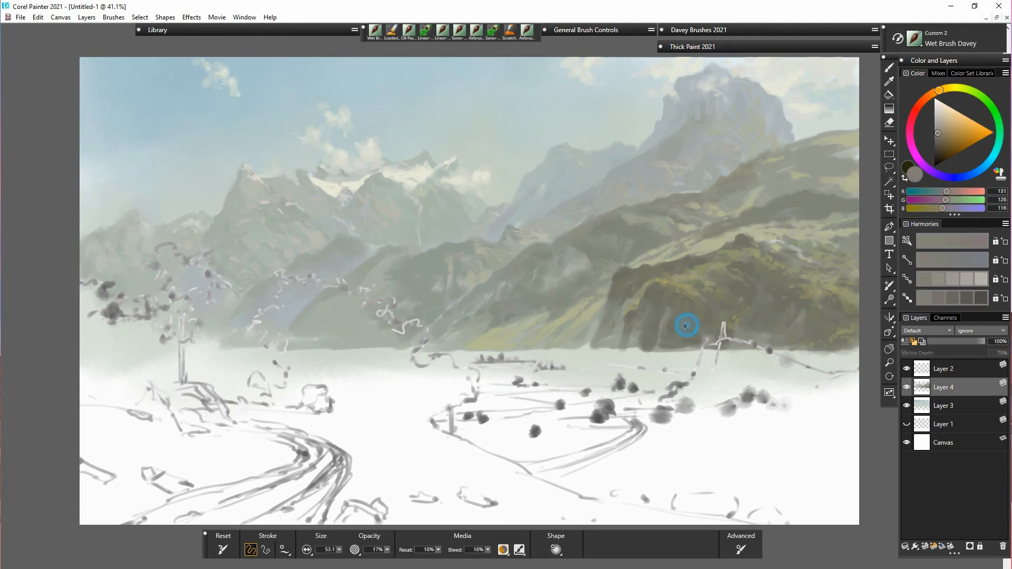
pyautogui.keyDown('alt'); pyautogui.click(668, 326); pyautogui.keyUp('alt')
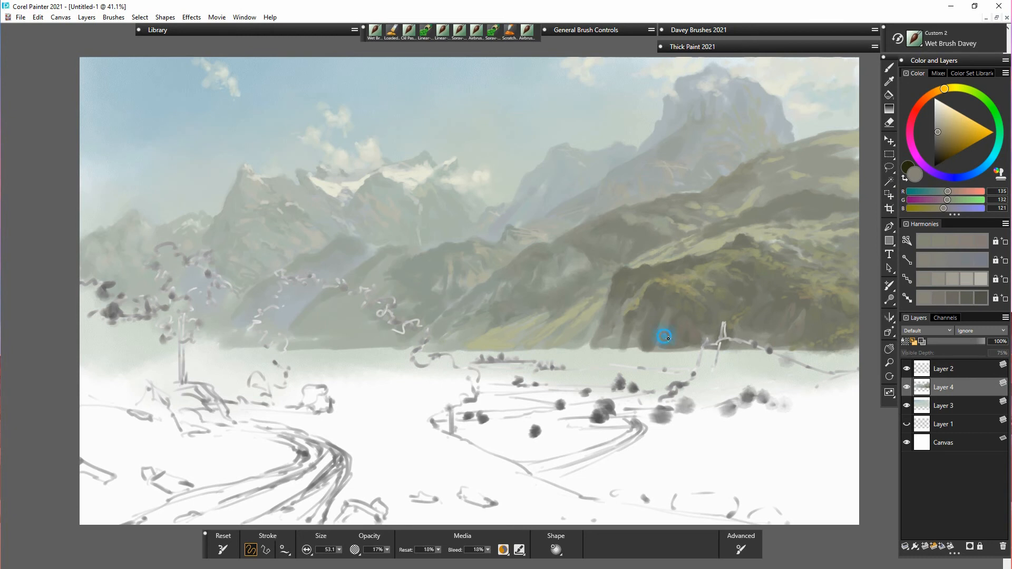
pyautogui.keyDown('alt'); pyautogui.click(749, 328); pyautogui.keyUp('alt')
pyautogui.keyDown('alt'); pyautogui.click(763, 335); pyautogui.keyUp('alt')
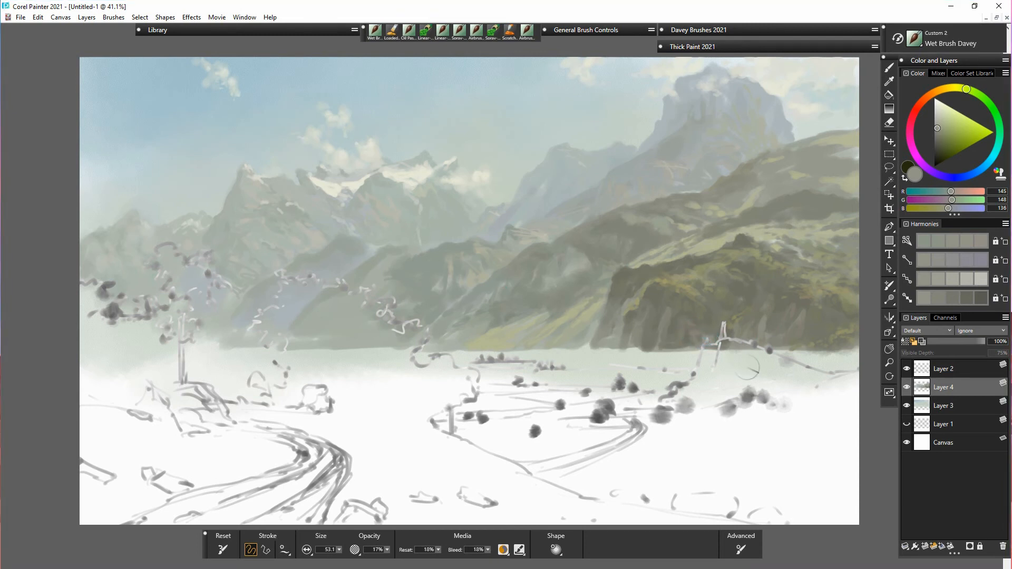
# Step: Refine the near hill's shading with RGB 113, 113, 101 and 138, 137, 108, and the middle ridge with RGB 130, 135, 121 and 149, 158, 144
pyautogui.keyDown('alt'); pyautogui.click(750, 295); pyautogui.keyUp('alt')
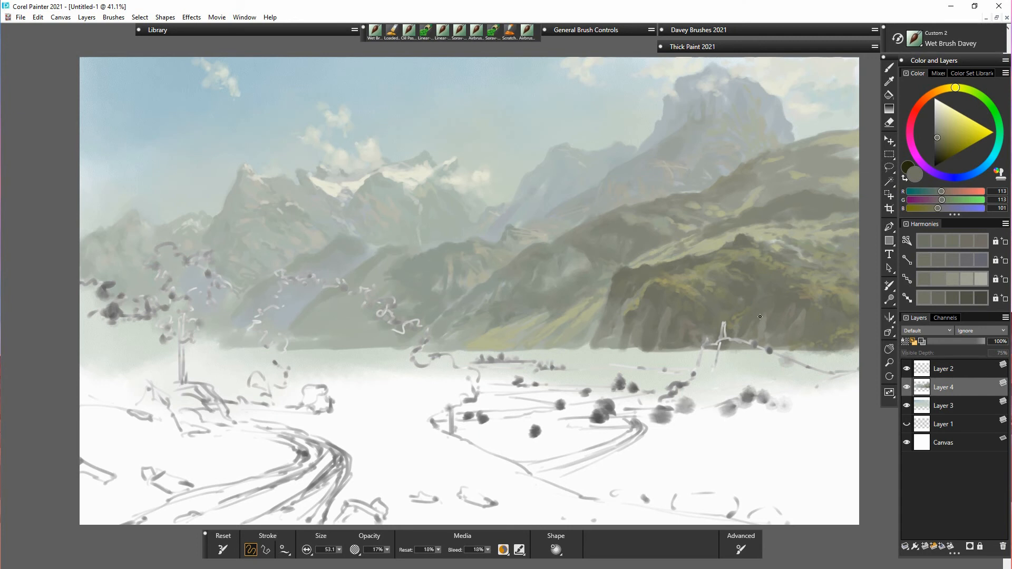
pyautogui.keyDown('alt'); pyautogui.click(717, 293); pyautogui.keyUp('alt')
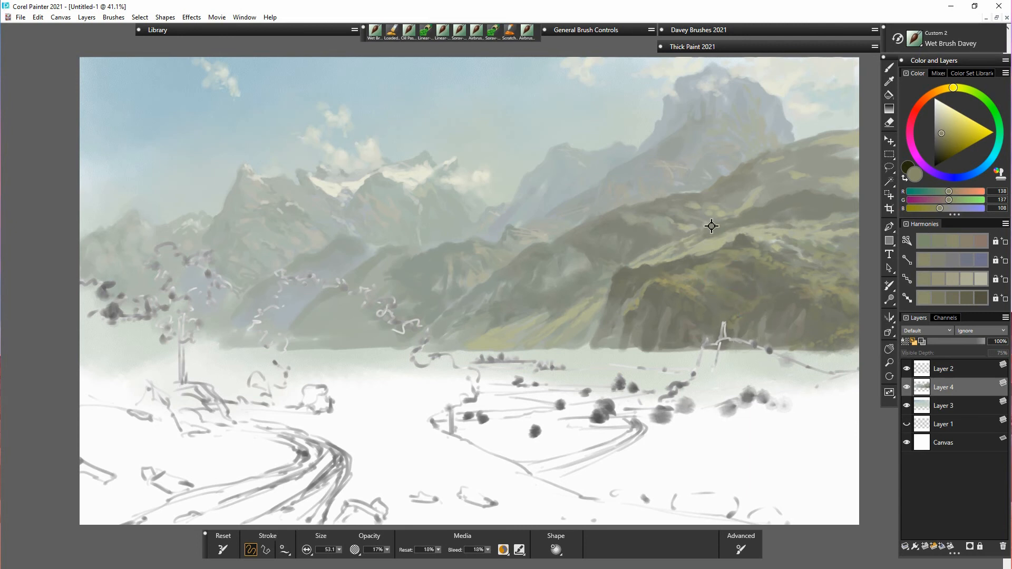
pyautogui.keyDown('alt'); pyautogui.click(648, 240); pyautogui.keyUp('alt')
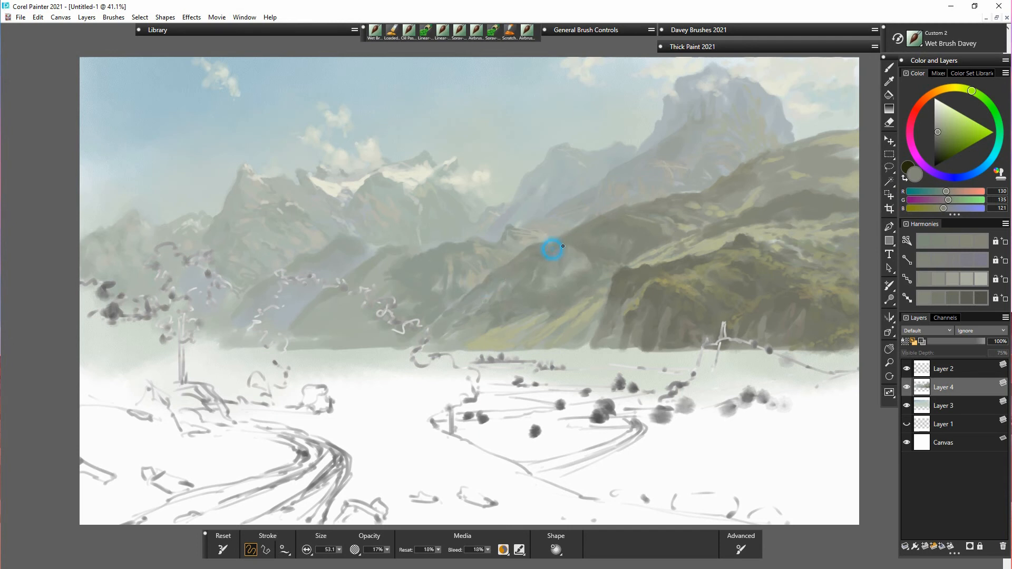
pyautogui.keyDown('alt'); pyautogui.click(535, 247); pyautogui.keyUp('alt')
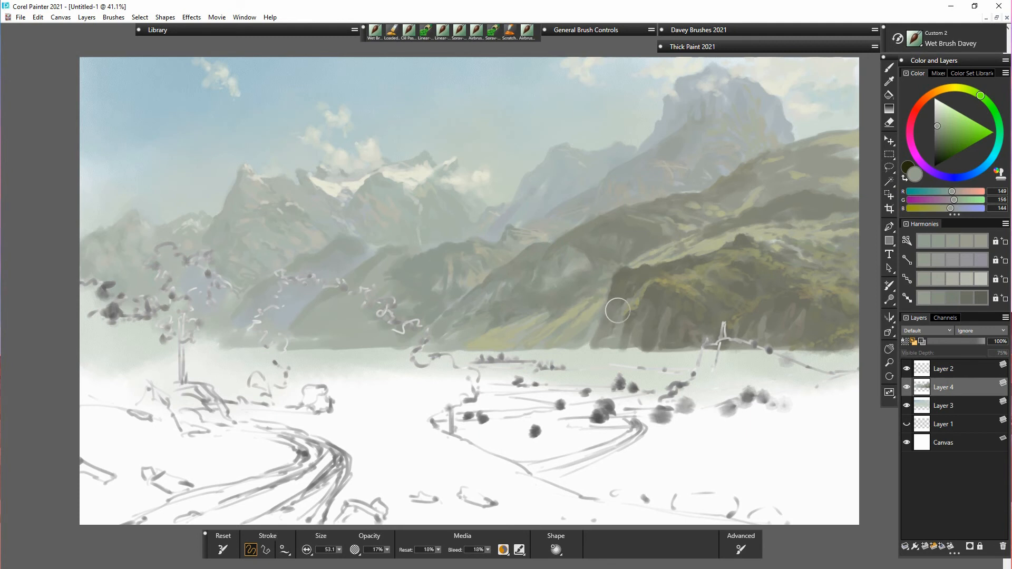
# Step: Shade and break up the bright grassy slope at the foot of the middle ridge with grey-green (RGB 133, 138, 126)
pyautogui.keyDown('alt'); pyautogui.click(561, 308); pyautogui.keyUp('alt')
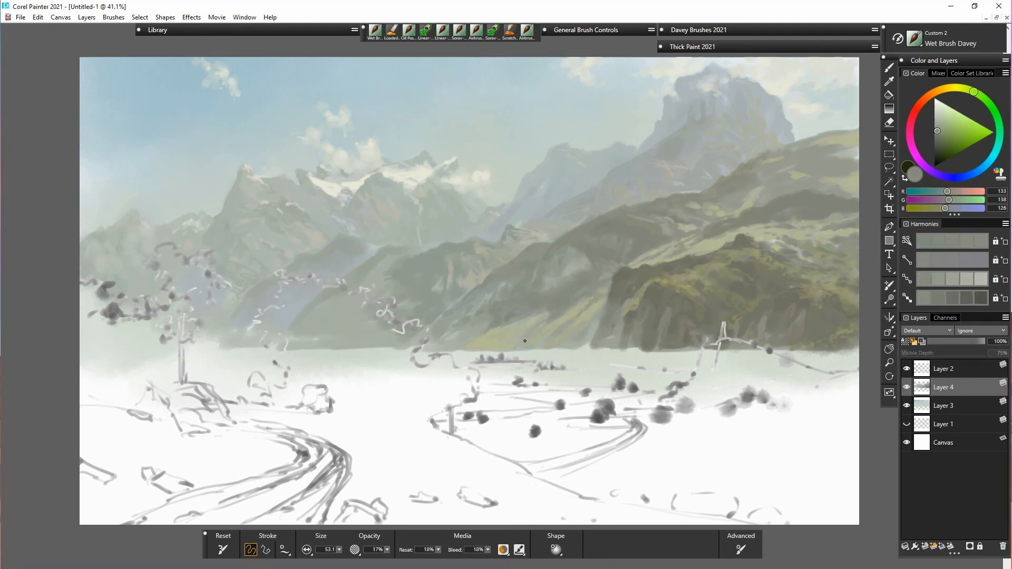
pyautogui.click(551, 320)
pyautogui.click(577, 334)
pyautogui.moveTo(536, 330)
pyautogui.mouseDown()
pyautogui.moveTo(571, 349)
pyautogui.moveTo(504, 350)
pyautogui.moveTo(541, 323)
pyautogui.mouseUp()
pyautogui.moveTo(539, 318); pyautogui.dragTo(527, 324)
pyautogui.moveTo(470, 345); pyautogui.dragTo(494, 334)
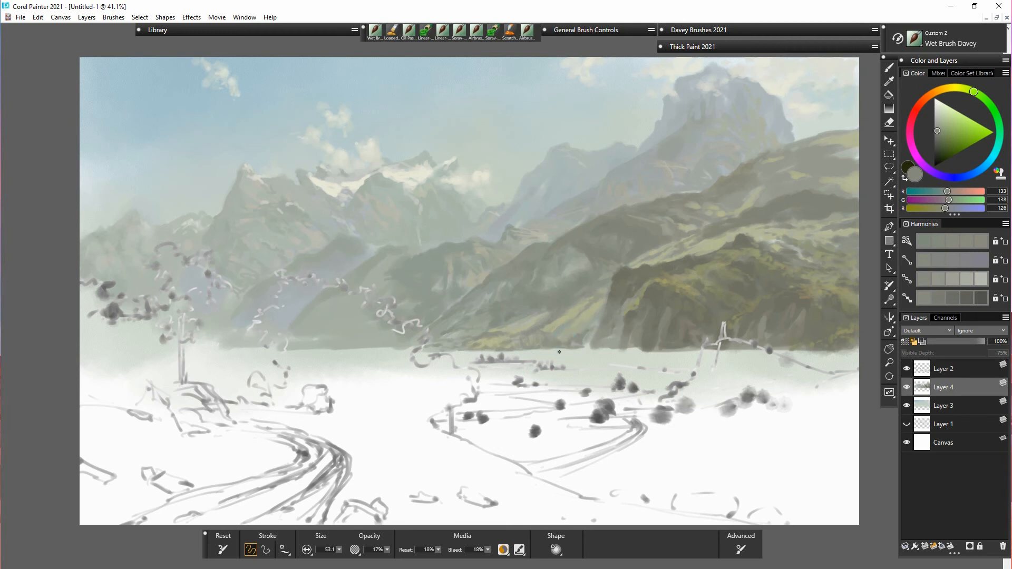
pyautogui.moveTo(585, 347); pyautogui.dragTo(578, 343)
pyautogui.click(573, 324)
pyautogui.moveTo(583, 332)
pyautogui.mouseDown()
pyautogui.moveTo(598, 316)
pyautogui.moveTo(590, 335)
pyautogui.mouseUp()
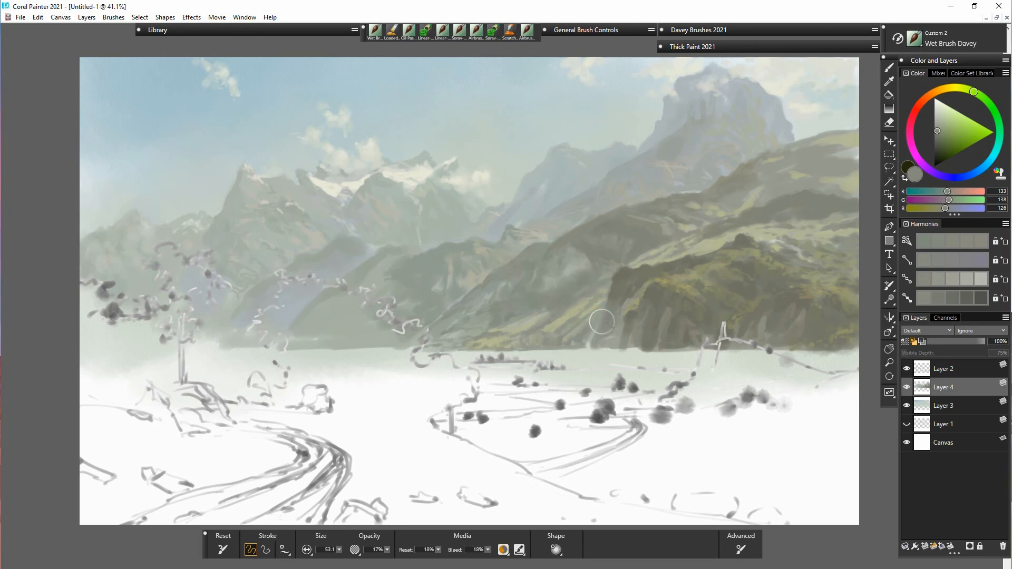
# Step: Darken the near right hill's base and define its shoreline with olive-grey (RGB 115, 116, 101)
pyautogui.keyDown('alt'); pyautogui.click(624, 279); pyautogui.keyUp('alt')
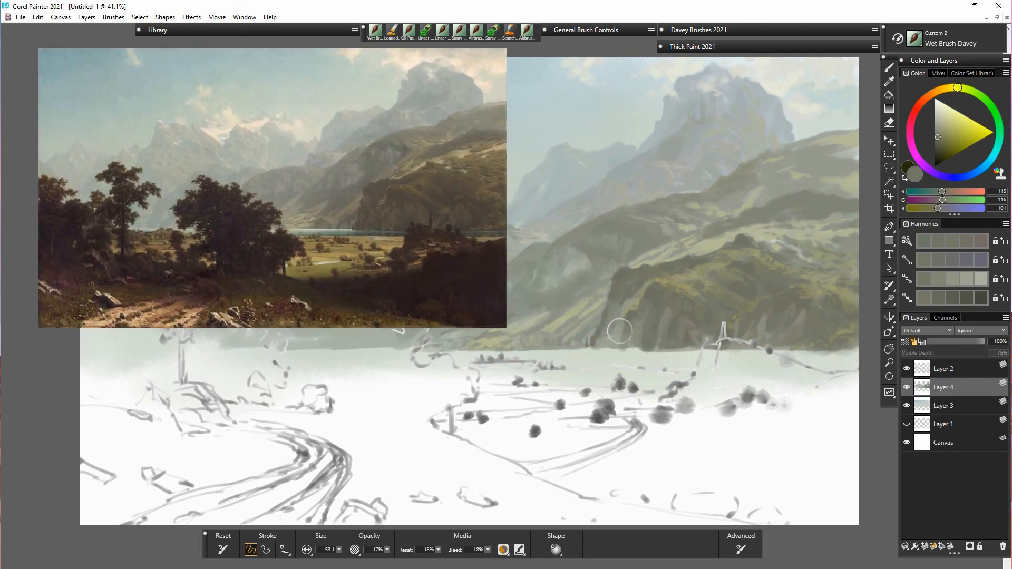
pyautogui.click(597, 340)
pyautogui.click(604, 325)
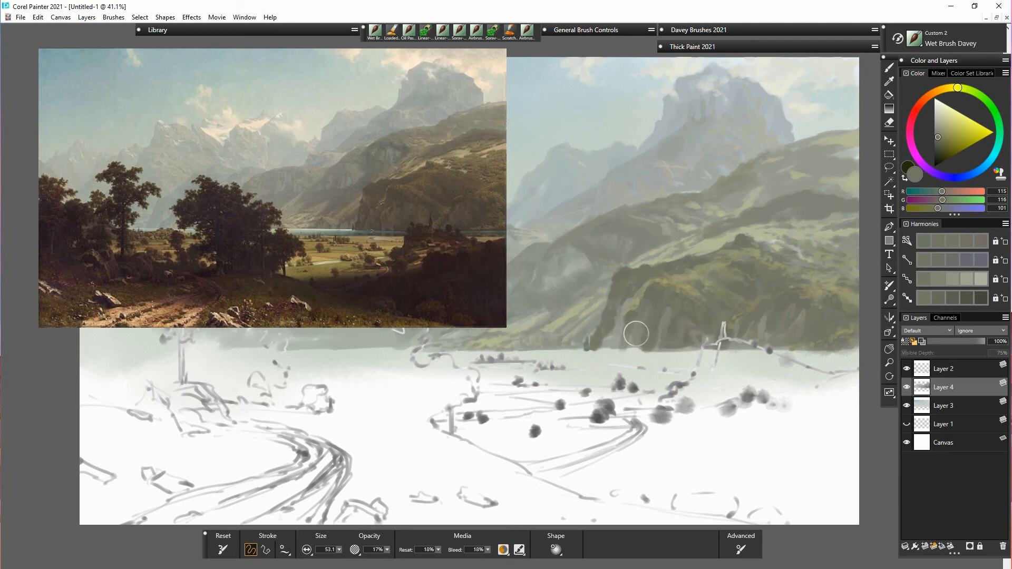
pyautogui.moveTo(591, 338)
pyautogui.mouseDown()
pyautogui.moveTo(648, 337)
pyautogui.moveTo(590, 349)
pyautogui.moveTo(687, 353)
pyautogui.moveTo(615, 348)
pyautogui.mouseUp()
pyautogui.moveTo(614, 338)
pyautogui.mouseDown()
pyautogui.moveTo(623, 324)
pyautogui.moveTo(607, 339)
pyautogui.moveTo(614, 323)
pyautogui.moveTo(643, 350)
pyautogui.moveTo(670, 354)
pyautogui.mouseUp()
pyautogui.moveTo(782, 349); pyautogui.dragTo(856, 353)
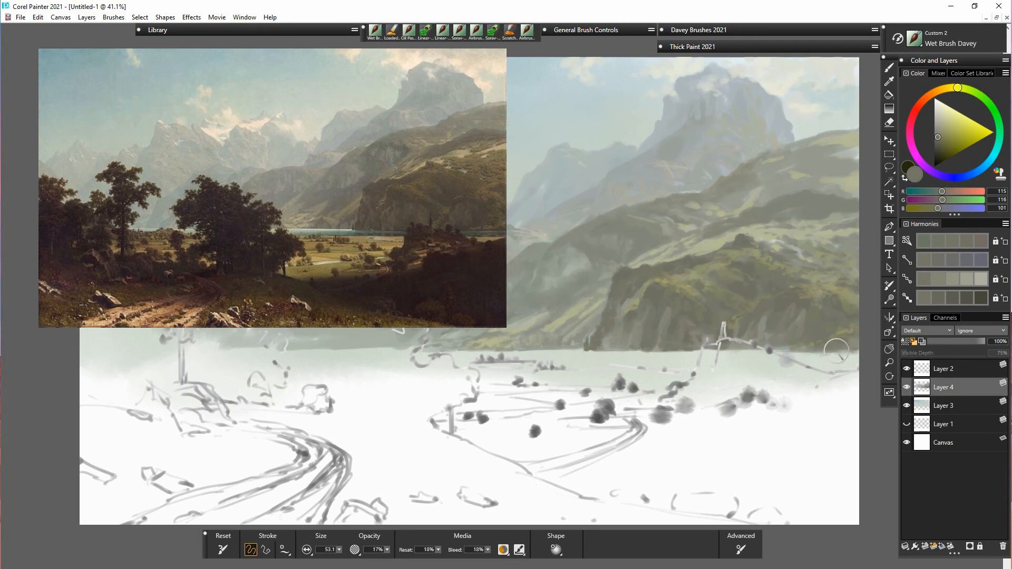
pyautogui.moveTo(811, 348)
pyautogui.mouseDown()
pyautogui.moveTo(854, 345)
pyautogui.moveTo(790, 352)
pyautogui.mouseUp()
# Step: Paint a thin strip of lake water along the whole shoreline with pale sky blue (RGB 162, 195, 206)
pyautogui.keyDown('alt'); pyautogui.click(533, 103); pyautogui.keyUp('alt')
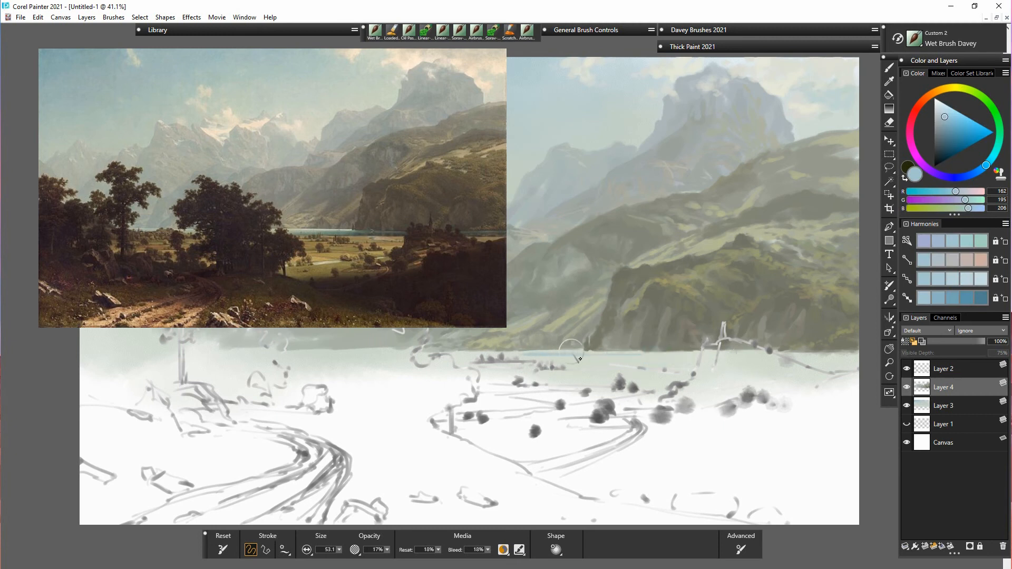
pyautogui.moveTo(580, 359); pyautogui.dragTo(507, 357)
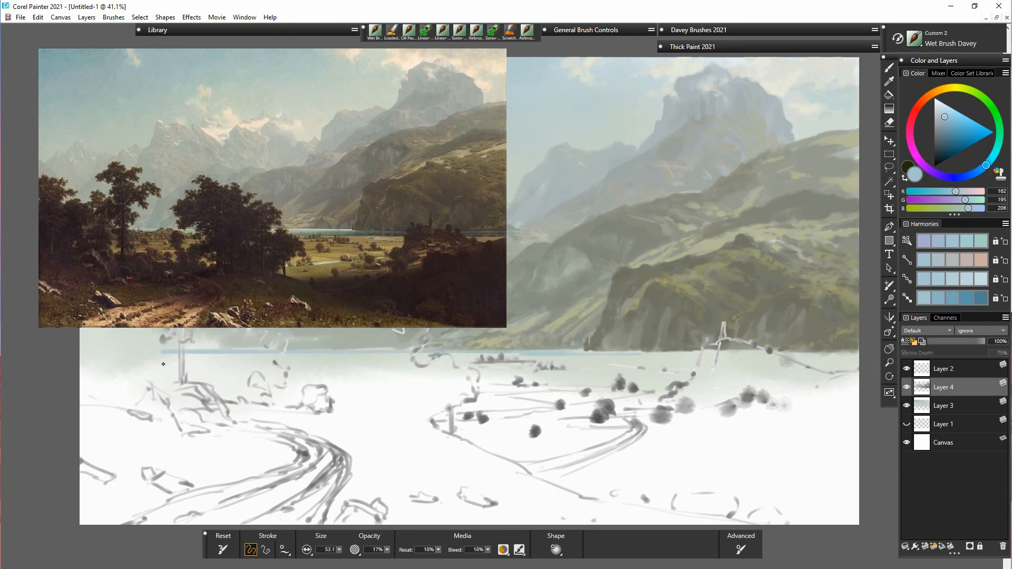
pyautogui.moveTo(163, 364); pyautogui.dragTo(123, 366)
pyautogui.moveTo(277, 356)
pyautogui.mouseDown()
pyautogui.moveTo(239, 358)
pyautogui.moveTo(255, 357)
pyautogui.mouseUp()
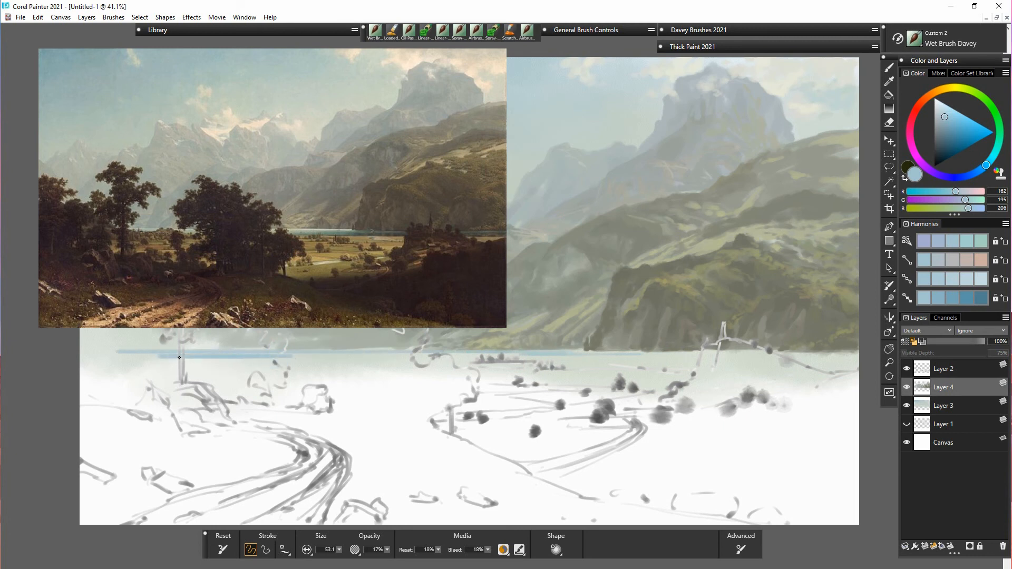
pyautogui.moveTo(180, 358); pyautogui.dragTo(114, 358)
pyautogui.moveTo(242, 355); pyautogui.dragTo(408, 355)
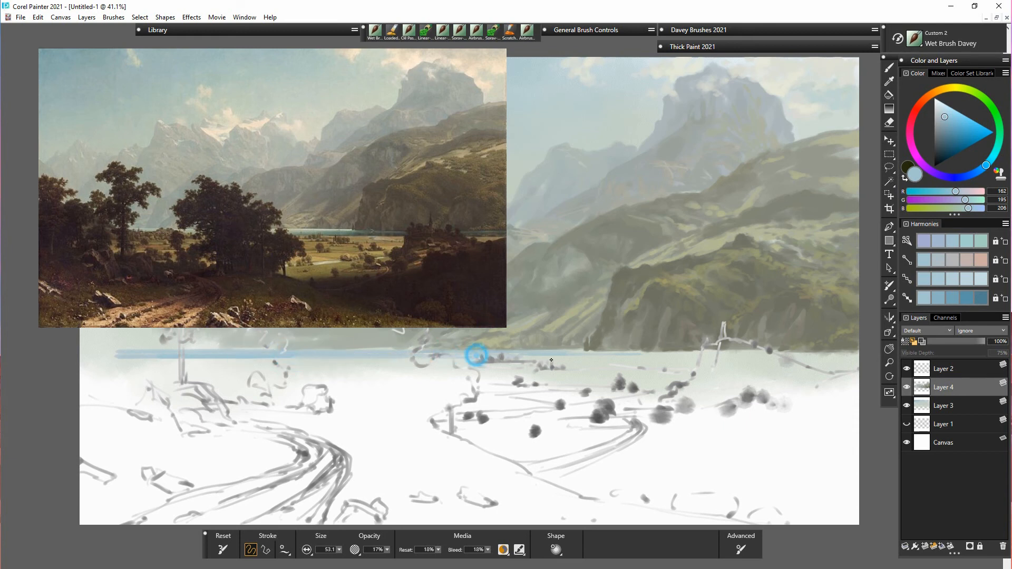
pyautogui.moveTo(521, 355)
pyautogui.mouseDown()
pyautogui.moveTo(673, 355)
pyautogui.moveTo(718, 343)
pyautogui.moveTo(768, 351)
pyautogui.moveTo(716, 354)
pyautogui.moveTo(837, 363)
pyautogui.mouseUp()
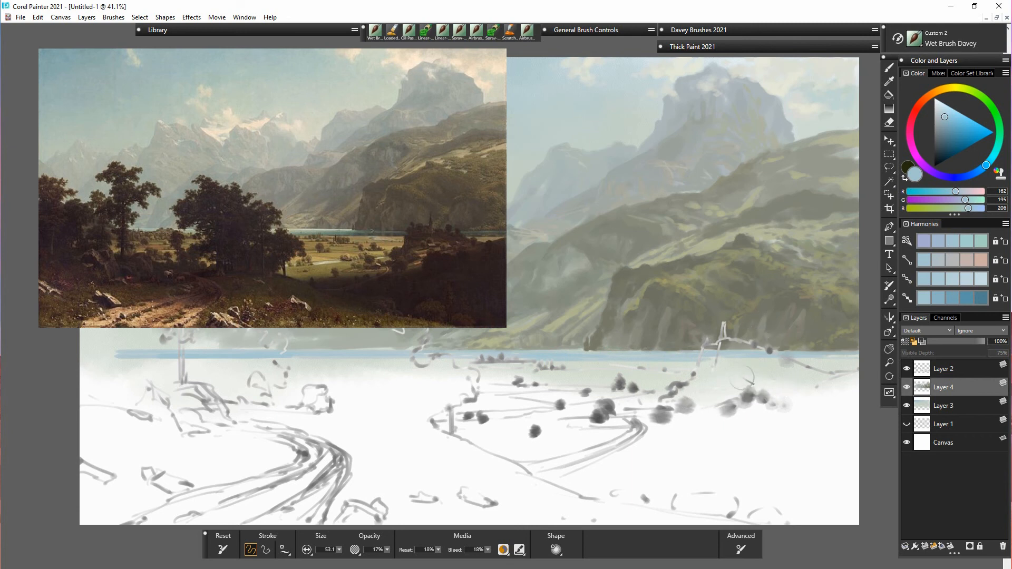
# Step: Tone down the lake strip below the near right hill with grey-teal sampled from the painting (RGB 153, 171, 167)
pyautogui.keyDown('alt'); pyautogui.click(671, 345); pyautogui.keyUp('alt')
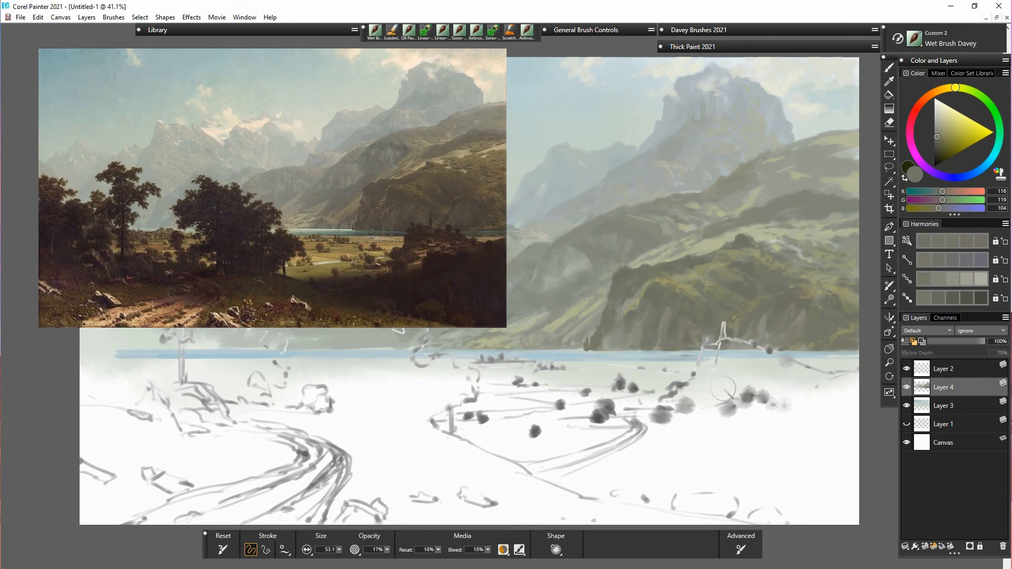
pyautogui.keyDown('alt'); pyautogui.click(694, 361); pyautogui.keyUp('alt')
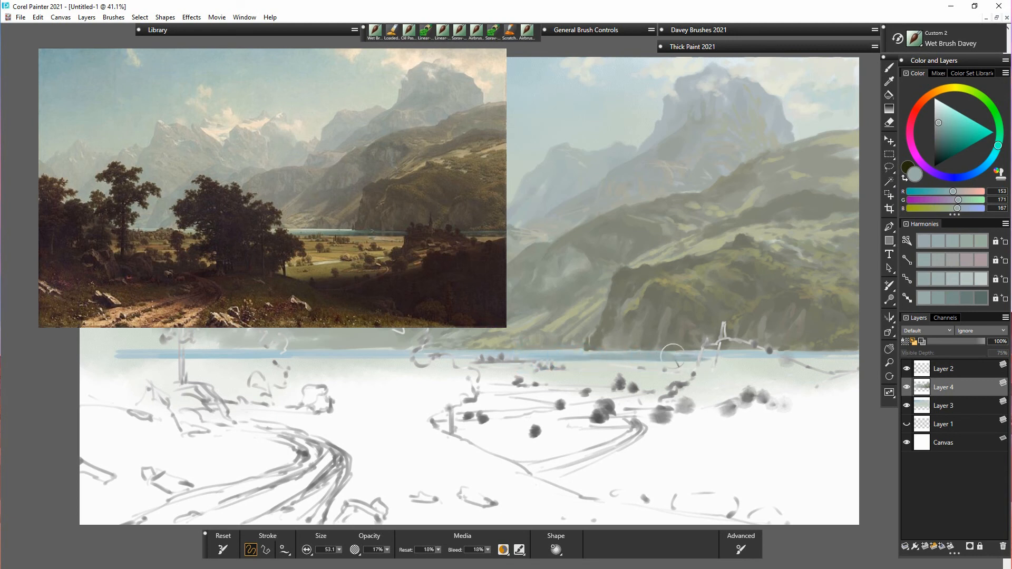
pyautogui.moveTo(760, 355); pyautogui.dragTo(784, 356)
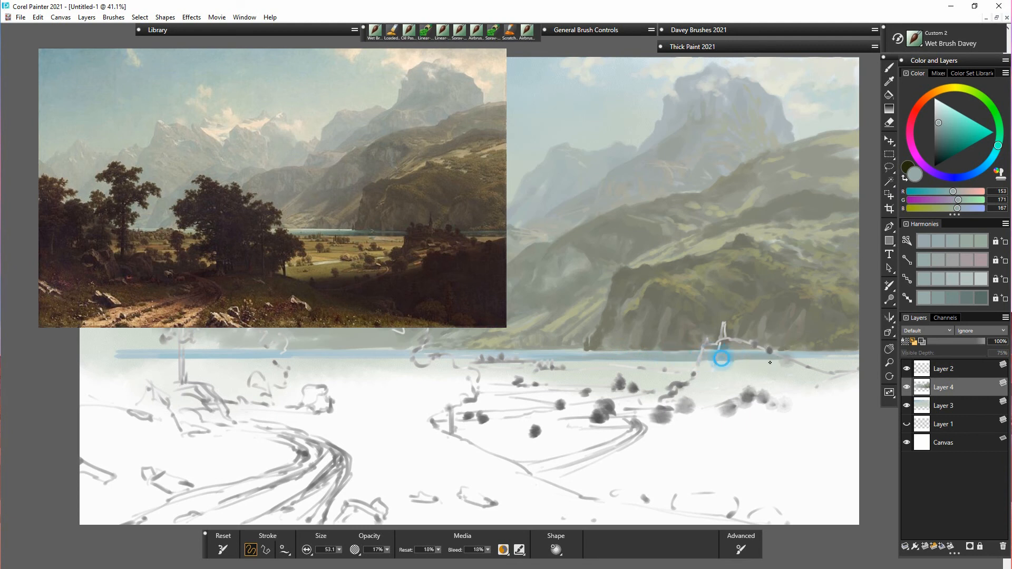
pyautogui.moveTo(723, 357); pyautogui.dragTo(835, 357)
pyautogui.moveTo(771, 356); pyautogui.dragTo(868, 358)
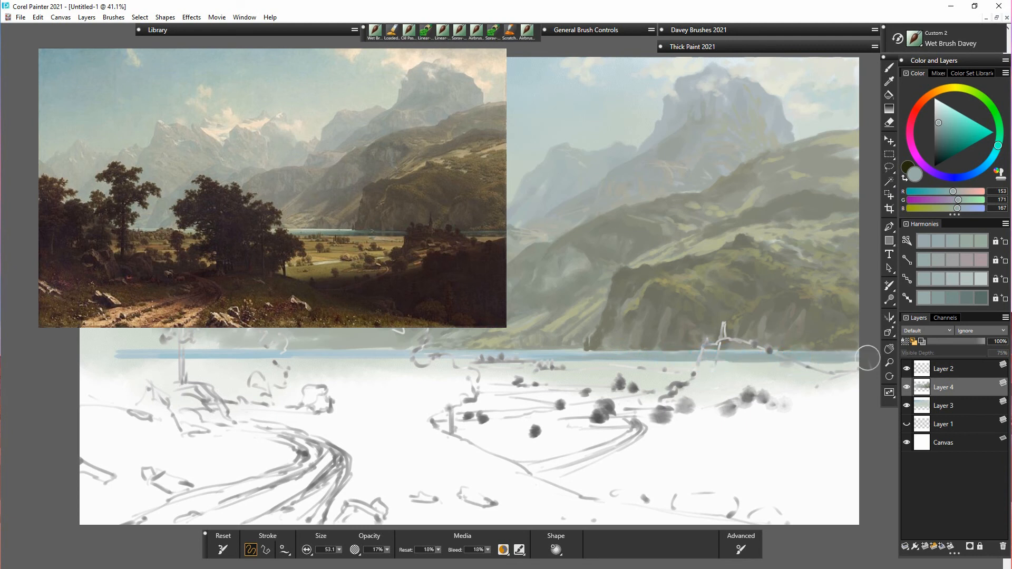
# Step: Deepen the lake water beneath the near right hill with teal RGB 110, 150, 141 and darker 81, 121, 112
pyautogui.click(944, 124)
pyautogui.click(944, 131)
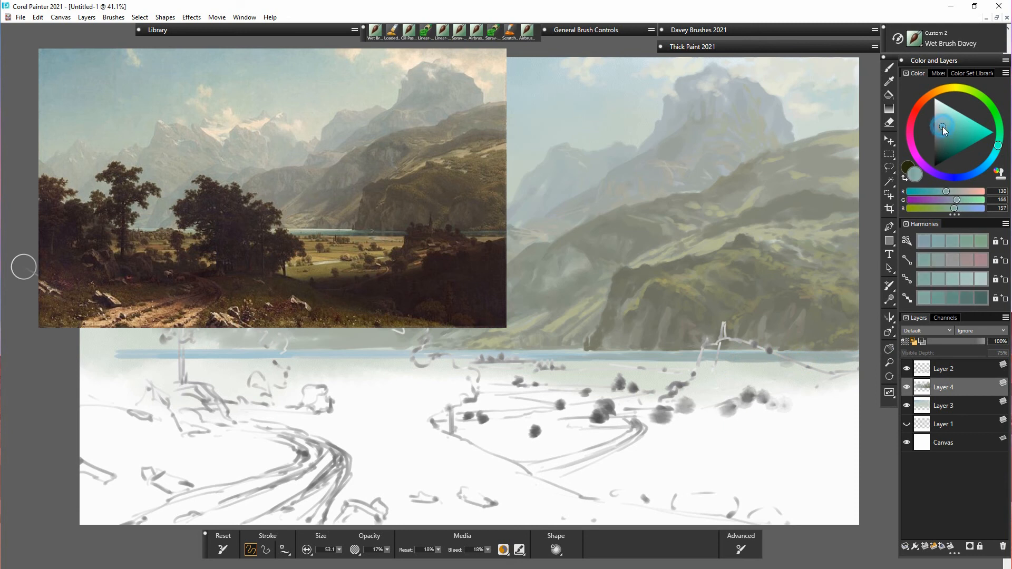
pyautogui.moveTo(681, 358); pyautogui.dragTo(735, 358)
pyautogui.moveTo(749, 356)
pyautogui.mouseDown()
pyautogui.moveTo(843, 357)
pyautogui.moveTo(836, 367)
pyautogui.moveTo(809, 354)
pyautogui.moveTo(856, 358)
pyautogui.mouseUp()
pyautogui.moveTo(680, 357); pyautogui.dragTo(628, 357)
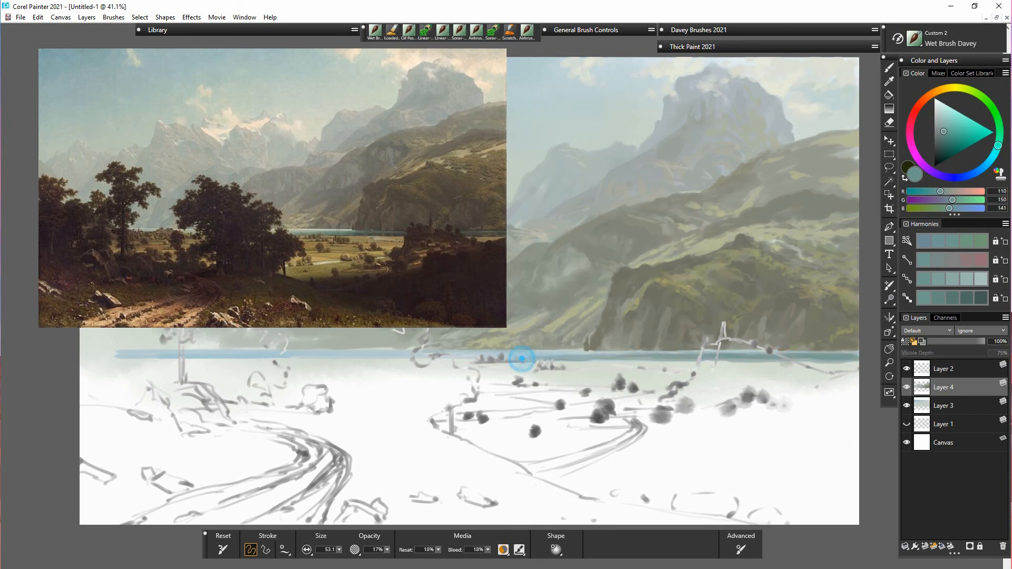
pyautogui.click(943, 139)
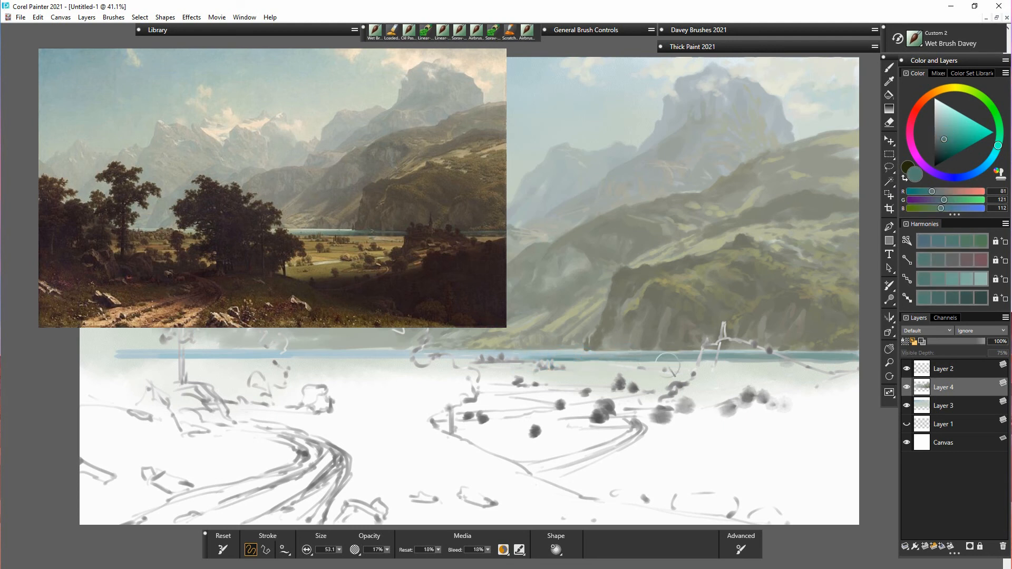
pyautogui.moveTo(621, 358)
pyautogui.mouseDown()
pyautogui.moveTo(858, 361)
pyautogui.moveTo(827, 362)
pyautogui.moveTo(862, 359)
pyautogui.mouseUp()
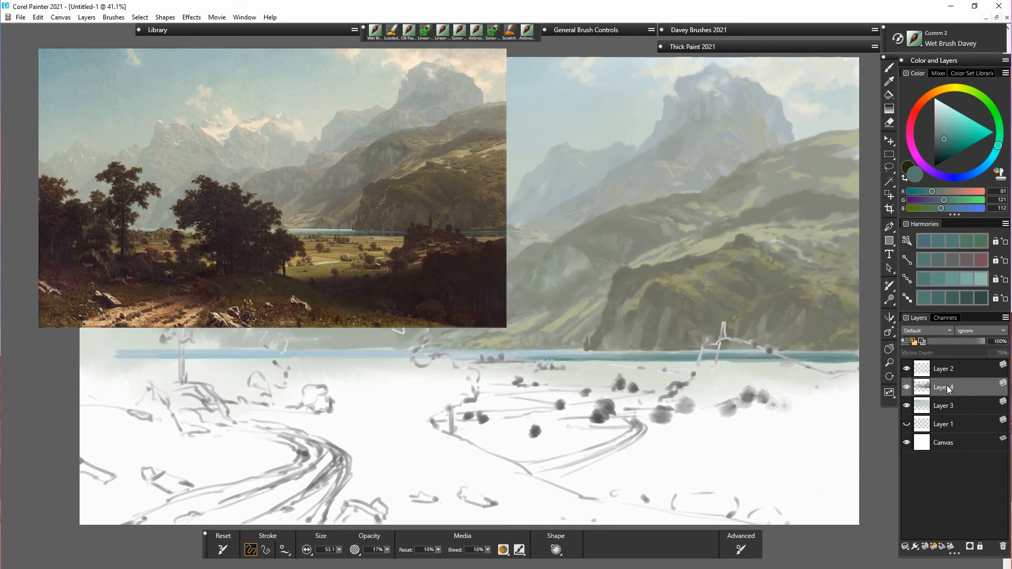
# Step: Add a new layer above Layer 4, check the sketch layer's visibility, and make the new layer active
pyautogui.click(930, 547)
pyautogui.click(938, 373)
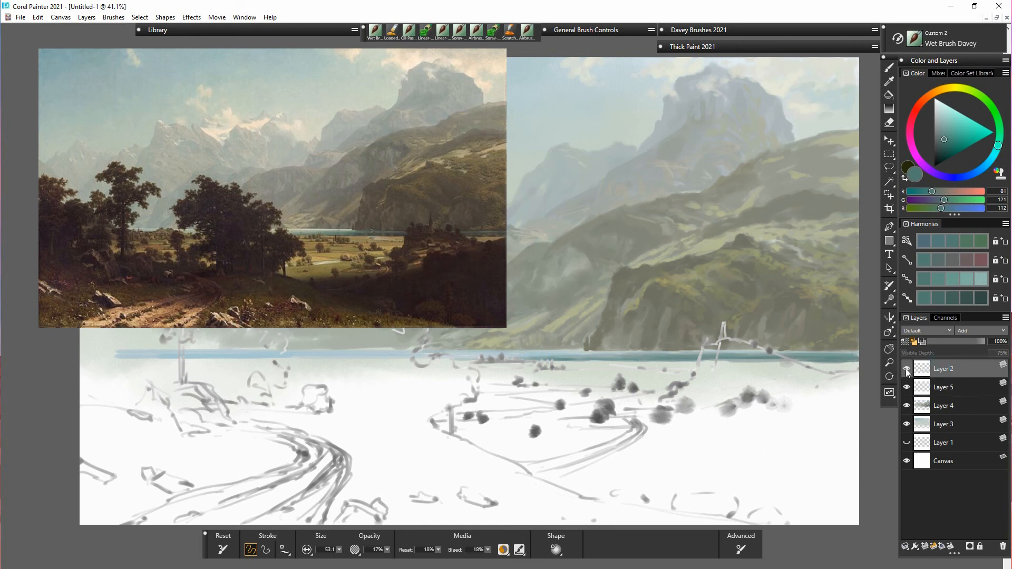
pyautogui.click(906, 369)
pyautogui.click(906, 370)
pyautogui.click(945, 387)
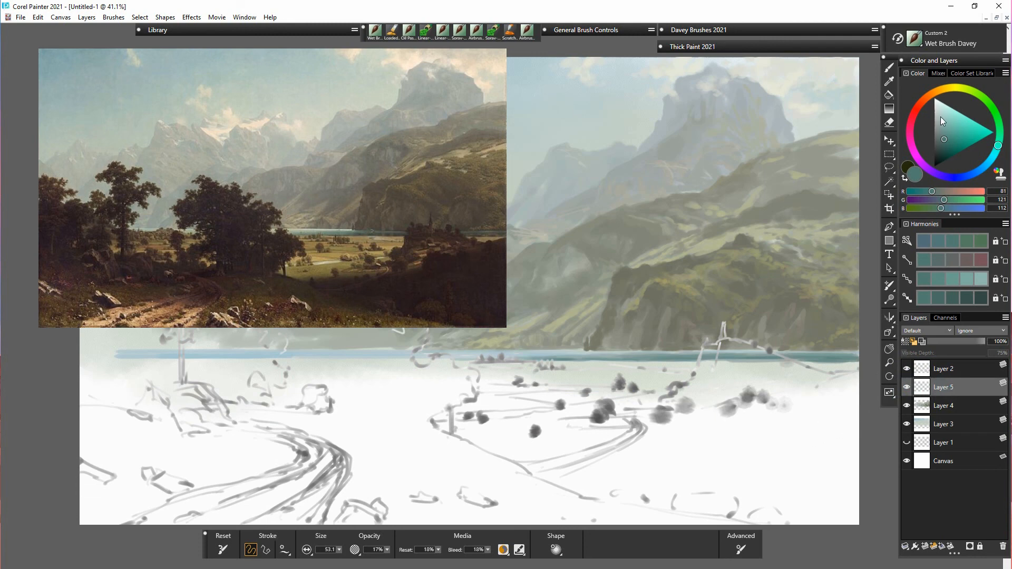
# Step: Block in the church knoll on the right and the bushes at its foot with dark brown (RGB 56, 43, 38)
pyautogui.click(922, 102)
pyautogui.click(941, 147)
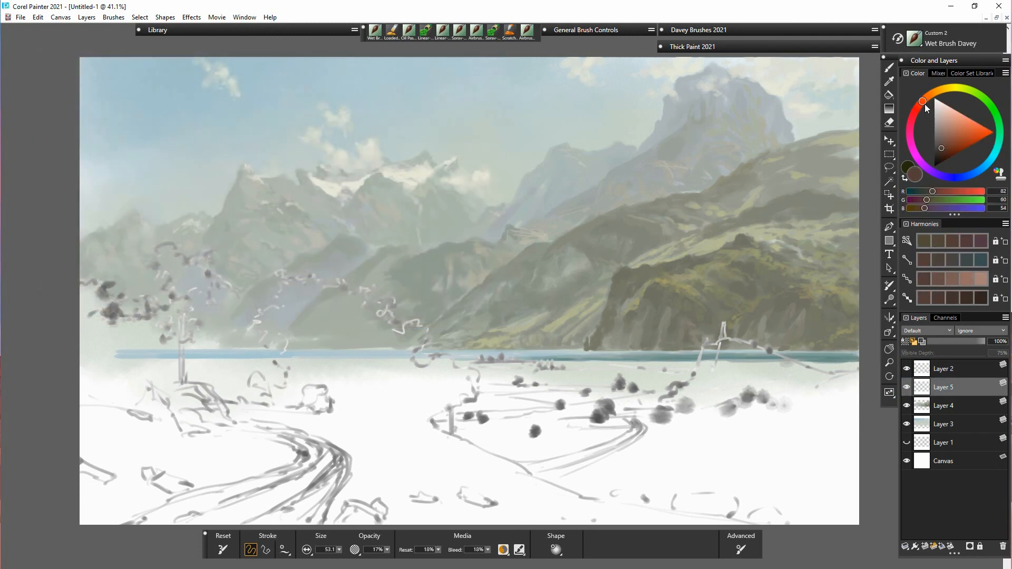
pyautogui.moveTo(925, 103); pyautogui.dragTo(922, 106)
pyautogui.click(925, 99)
pyautogui.click(938, 154)
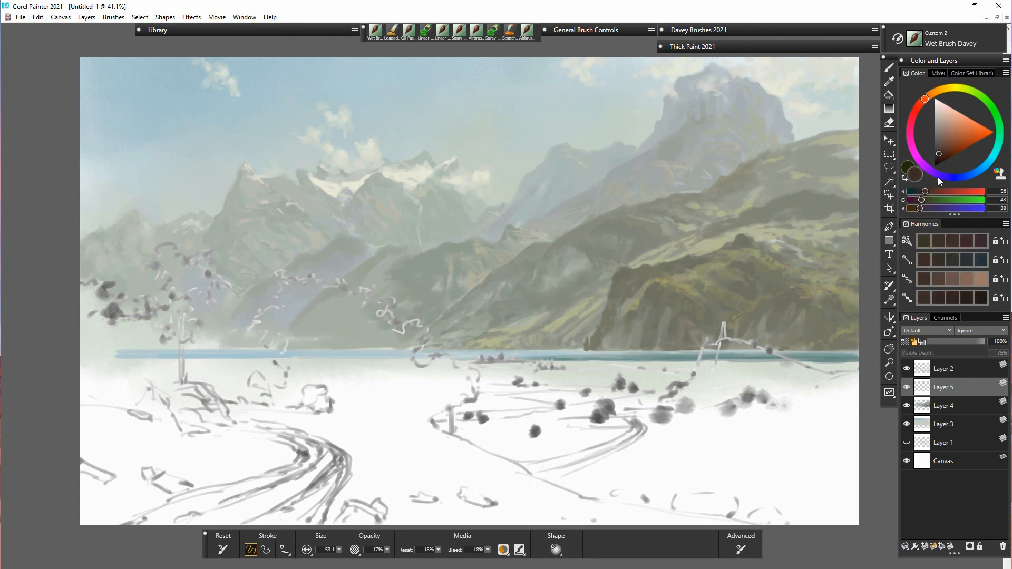
pyautogui.moveTo(685, 386); pyautogui.dragTo(711, 356)
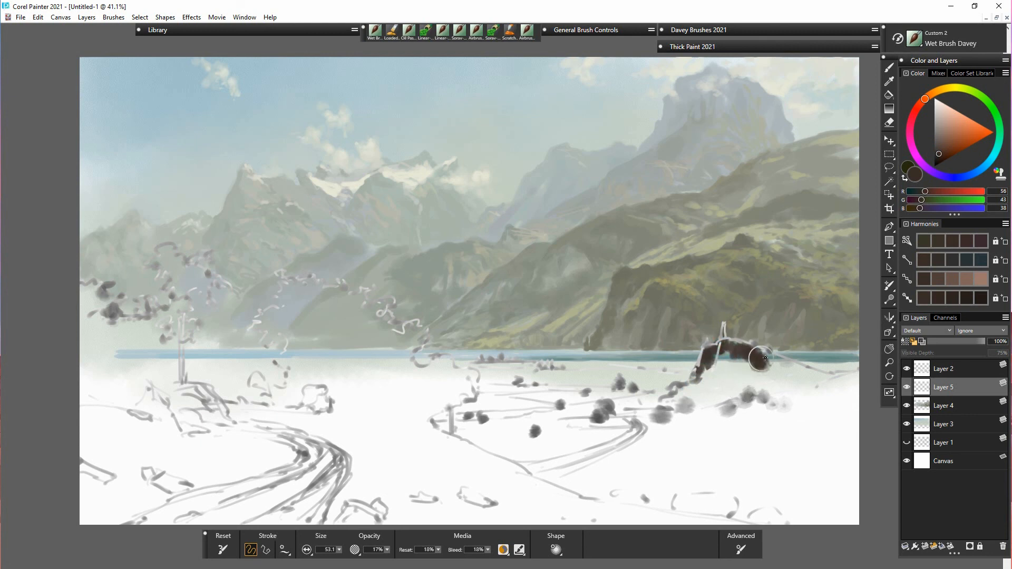
pyautogui.moveTo(764, 357)
pyautogui.mouseDown()
pyautogui.moveTo(775, 362)
pyautogui.moveTo(723, 350)
pyautogui.moveTo(706, 411)
pyautogui.moveTo(790, 396)
pyautogui.moveTo(650, 419)
pyautogui.moveTo(609, 413)
pyautogui.moveTo(720, 392)
pyautogui.mouseUp()
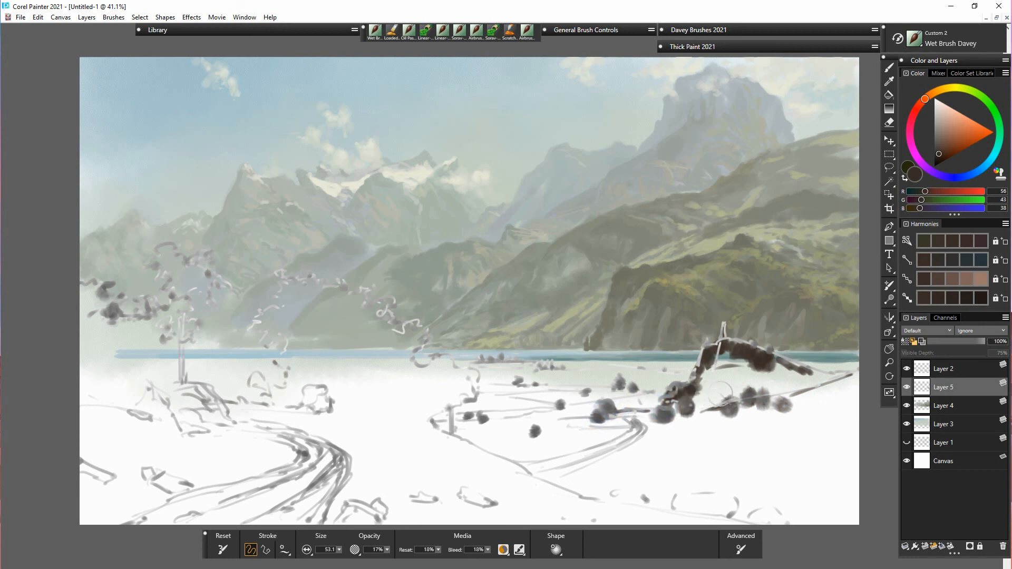
pyautogui.moveTo(662, 411)
pyautogui.mouseDown()
pyautogui.moveTo(751, 403)
pyautogui.moveTo(784, 419)
pyautogui.mouseUp()
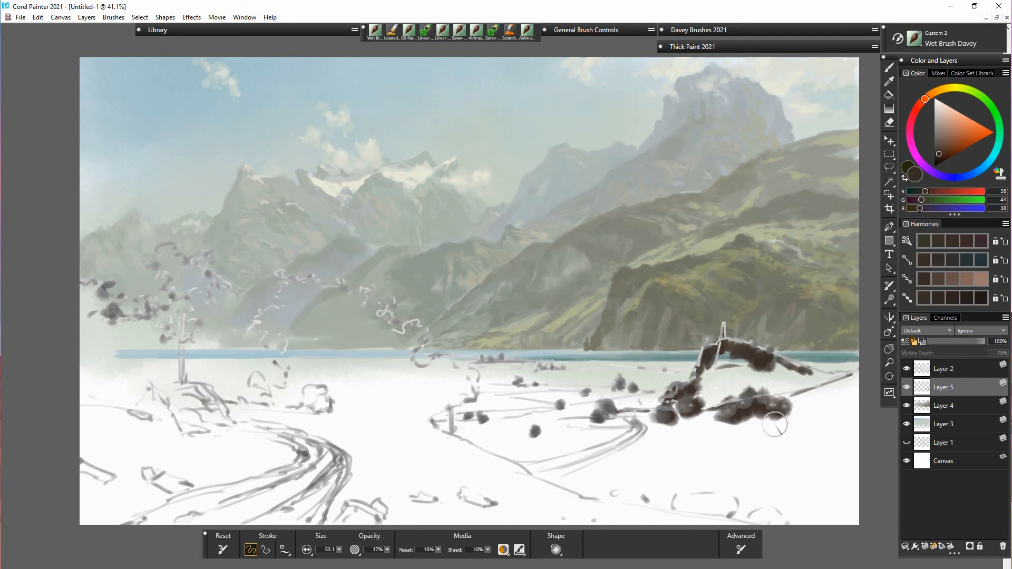
# Step: Continue the dark brown below the knoll's bushes and along the sketched furrows at the meadow's lower right edge
pyautogui.click(694, 428)
pyautogui.click(651, 428)
pyautogui.click(536, 444)
pyautogui.click(641, 432)
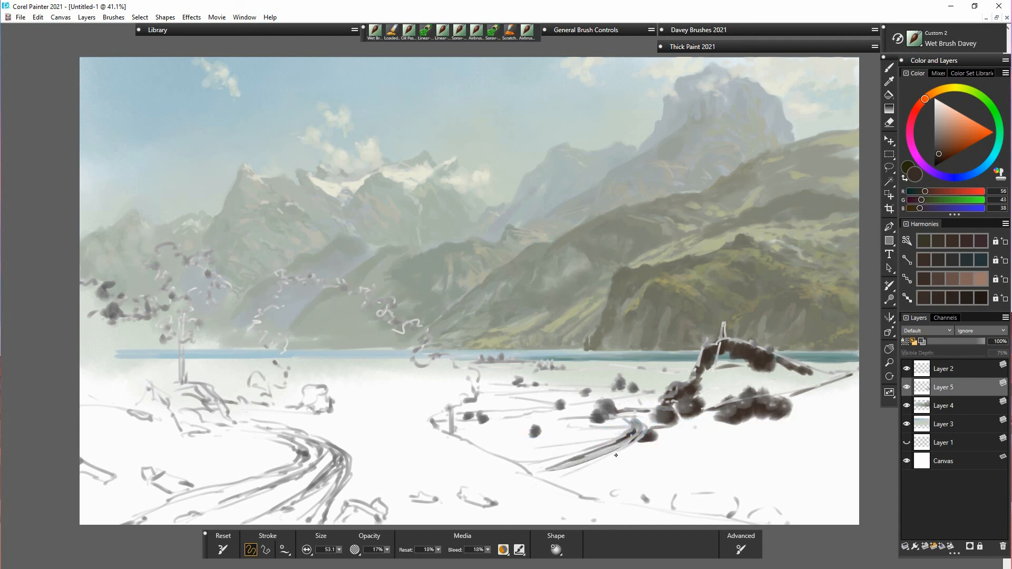
pyautogui.moveTo(526, 468); pyautogui.dragTo(636, 428)
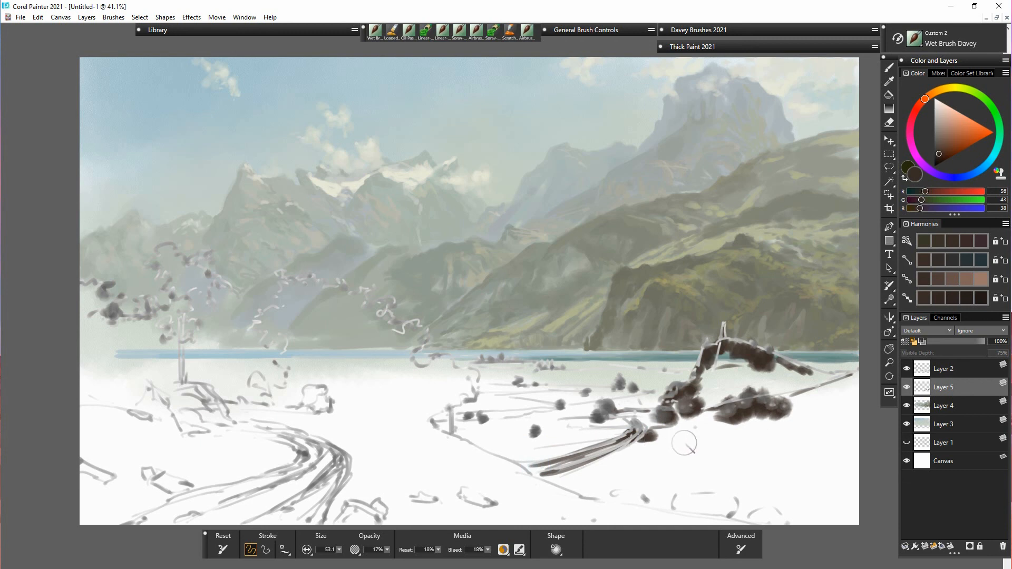
pyautogui.moveTo(562, 480); pyautogui.dragTo(633, 471)
# Step: Enlarge the brush to 134.2 and block in the right slope, left bank and central foreground with dark brown
pyautogui.moveTo(339, 550); pyautogui.dragTo(342, 550)
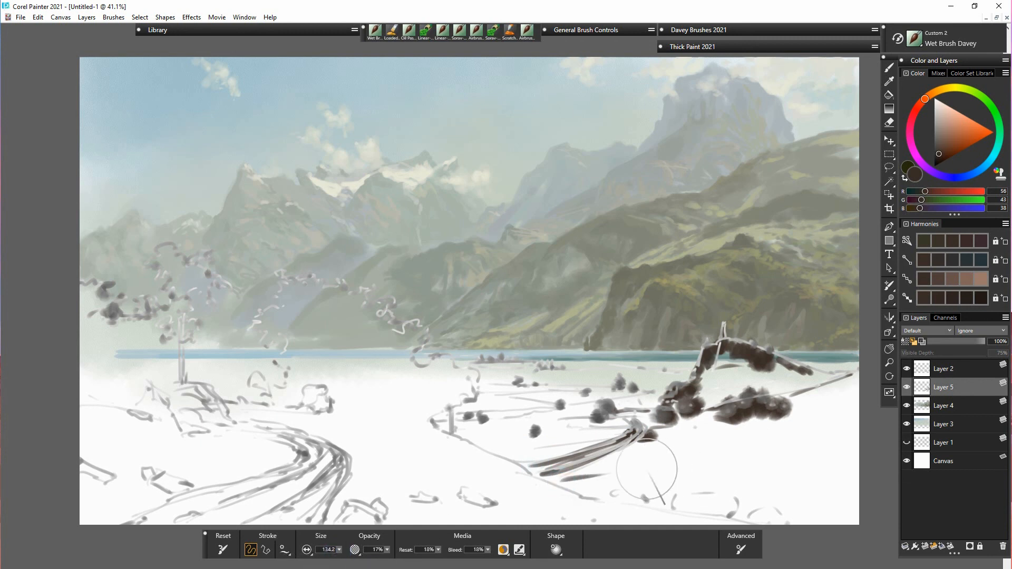
pyautogui.moveTo(672, 462)
pyautogui.mouseDown()
pyautogui.moveTo(610, 467)
pyautogui.moveTo(714, 437)
pyautogui.moveTo(775, 438)
pyautogui.moveTo(785, 428)
pyautogui.moveTo(761, 423)
pyautogui.moveTo(814, 416)
pyautogui.moveTo(843, 395)
pyautogui.moveTo(857, 416)
pyautogui.moveTo(786, 463)
pyautogui.moveTo(662, 479)
pyautogui.moveTo(665, 489)
pyautogui.moveTo(842, 500)
pyautogui.moveTo(731, 492)
pyautogui.moveTo(732, 513)
pyautogui.moveTo(690, 491)
pyautogui.moveTo(656, 497)
pyautogui.moveTo(595, 488)
pyautogui.moveTo(643, 475)
pyautogui.moveTo(849, 503)
pyautogui.moveTo(824, 499)
pyautogui.moveTo(852, 516)
pyautogui.moveTo(791, 467)
pyautogui.moveTo(826, 491)
pyautogui.moveTo(694, 450)
pyautogui.moveTo(536, 490)
pyautogui.moveTo(586, 477)
pyautogui.moveTo(785, 501)
pyautogui.mouseUp()
pyautogui.moveTo(81, 477)
pyautogui.mouseDown()
pyautogui.moveTo(85, 488)
pyautogui.moveTo(163, 501)
pyautogui.moveTo(135, 508)
pyautogui.moveTo(124, 485)
pyautogui.moveTo(179, 493)
pyautogui.moveTo(84, 424)
pyautogui.moveTo(135, 461)
pyautogui.moveTo(201, 448)
pyautogui.moveTo(227, 463)
pyautogui.moveTo(198, 441)
pyautogui.moveTo(274, 452)
pyautogui.mouseUp()
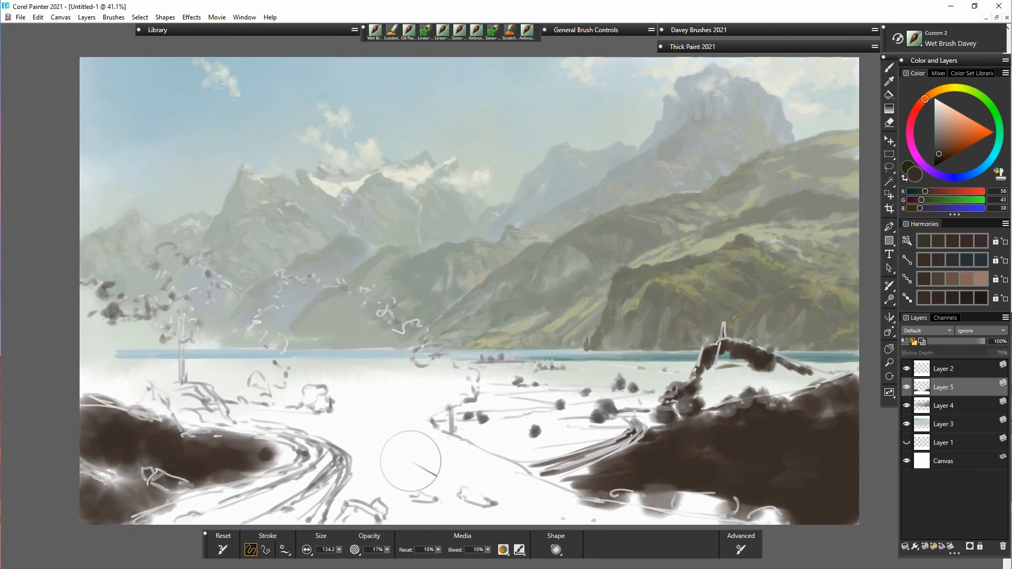
pyautogui.moveTo(393, 460)
pyautogui.mouseDown()
pyautogui.moveTo(266, 469)
pyautogui.moveTo(366, 453)
pyautogui.moveTo(247, 466)
pyautogui.moveTo(387, 468)
pyautogui.moveTo(409, 443)
pyautogui.moveTo(448, 469)
pyautogui.moveTo(414, 463)
pyautogui.moveTo(367, 488)
pyautogui.moveTo(431, 480)
pyautogui.moveTo(411, 443)
pyautogui.moveTo(282, 434)
pyautogui.moveTo(157, 387)
pyautogui.moveTo(184, 393)
pyautogui.moveTo(217, 431)
pyautogui.moveTo(232, 416)
pyautogui.mouseUp()
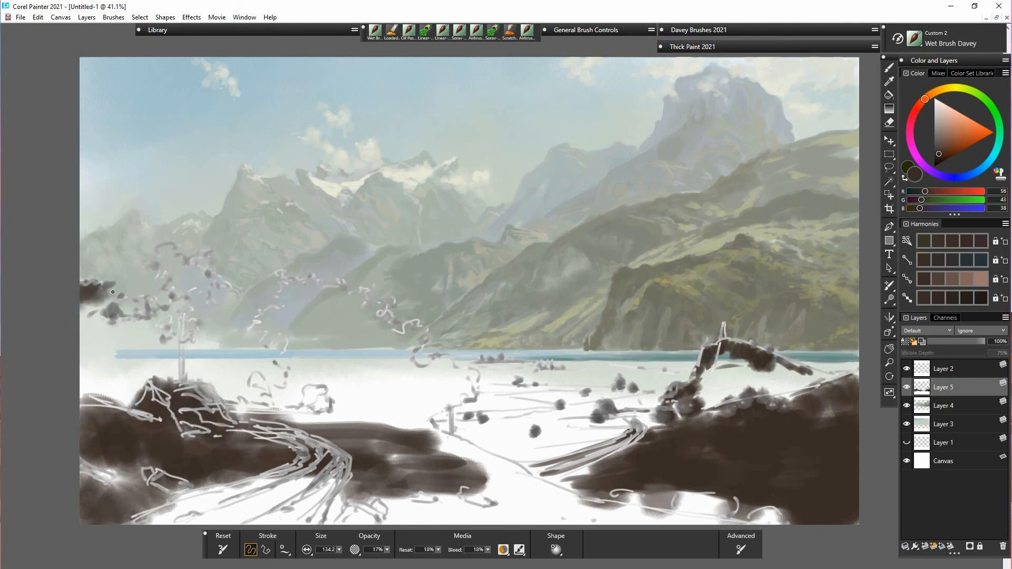
# Step: Mass in the left tree group's foliage and the ground at its base with dark brown
pyautogui.moveTo(112, 291)
pyautogui.mouseDown()
pyautogui.moveTo(113, 331)
pyautogui.moveTo(136, 328)
pyautogui.moveTo(96, 338)
pyautogui.moveTo(113, 390)
pyautogui.moveTo(141, 381)
pyautogui.moveTo(130, 352)
pyautogui.moveTo(158, 321)
pyautogui.moveTo(148, 304)
pyautogui.moveTo(172, 333)
pyautogui.moveTo(179, 306)
pyautogui.mouseUp()
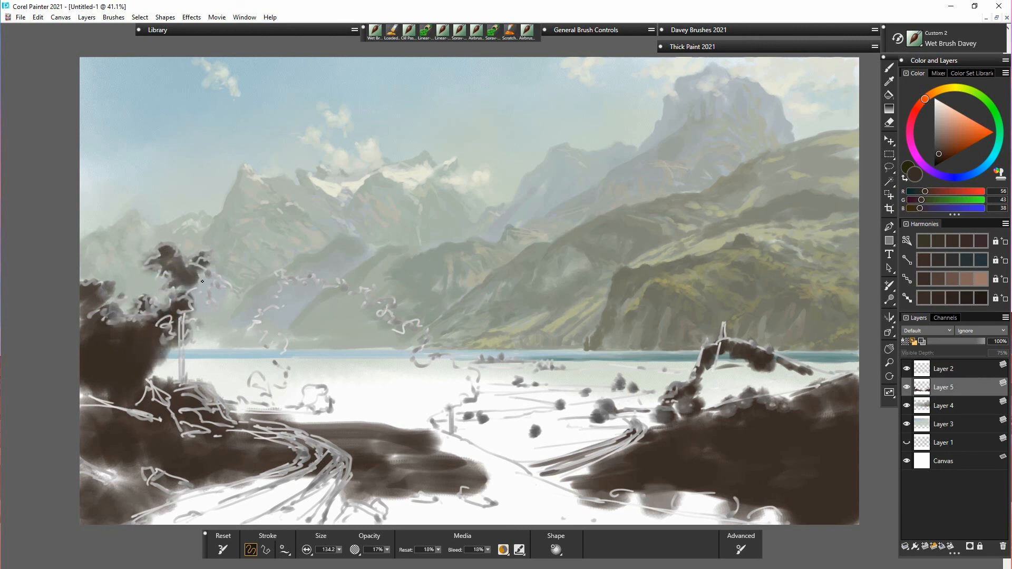
pyautogui.moveTo(202, 281)
pyautogui.mouseDown()
pyautogui.moveTo(214, 321)
pyautogui.moveTo(184, 348)
pyautogui.moveTo(180, 379)
pyautogui.moveTo(146, 378)
pyautogui.moveTo(166, 392)
pyautogui.mouseUp()
pyautogui.moveTo(105, 400); pyautogui.dragTo(84, 401)
# Step: Fill the large central tree's silhouette and the remaining white gaps in the lower foreground with dark brown
pyautogui.moveTo(186, 414)
pyautogui.mouseDown()
pyautogui.moveTo(209, 439)
pyautogui.moveTo(244, 436)
pyautogui.moveTo(221, 417)
pyautogui.moveTo(239, 425)
pyautogui.moveTo(229, 422)
pyautogui.moveTo(249, 389)
pyautogui.moveTo(236, 413)
pyautogui.moveTo(259, 419)
pyautogui.moveTo(267, 387)
pyautogui.moveTo(287, 421)
pyautogui.moveTo(291, 401)
pyautogui.moveTo(275, 391)
pyautogui.moveTo(300, 387)
pyautogui.moveTo(286, 366)
pyautogui.moveTo(305, 363)
pyautogui.moveTo(295, 315)
pyautogui.moveTo(272, 352)
pyautogui.moveTo(279, 339)
pyautogui.moveTo(260, 330)
pyautogui.moveTo(275, 333)
pyautogui.moveTo(270, 311)
pyautogui.mouseUp()
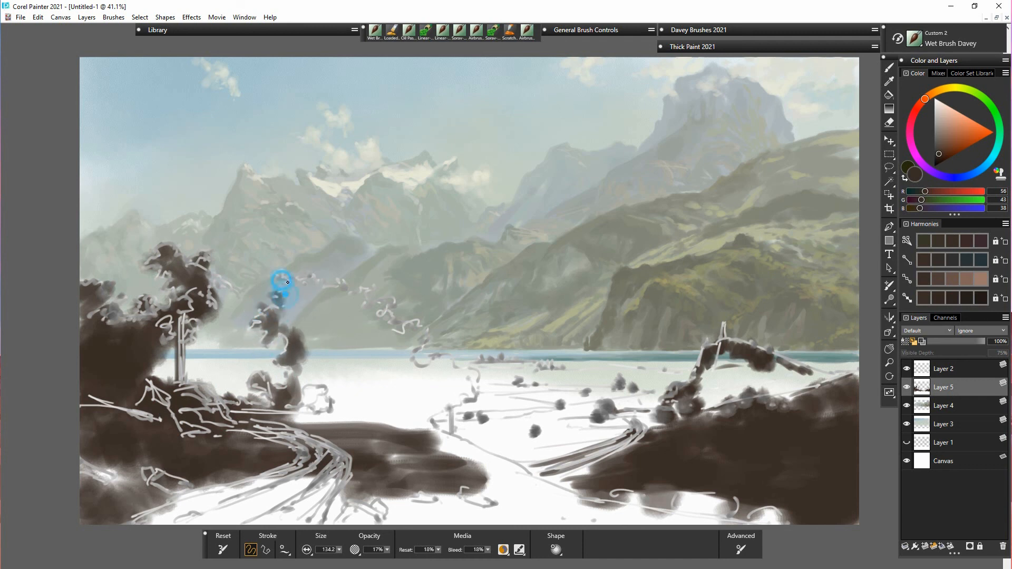
pyautogui.moveTo(315, 279)
pyautogui.mouseDown()
pyautogui.moveTo(289, 321)
pyautogui.moveTo(347, 295)
pyautogui.moveTo(324, 304)
pyautogui.moveTo(323, 328)
pyautogui.moveTo(368, 297)
pyautogui.moveTo(347, 322)
pyautogui.moveTo(389, 310)
pyautogui.moveTo(390, 342)
pyautogui.moveTo(406, 339)
pyautogui.moveTo(400, 332)
pyautogui.moveTo(407, 356)
pyautogui.moveTo(449, 375)
pyautogui.mouseUp()
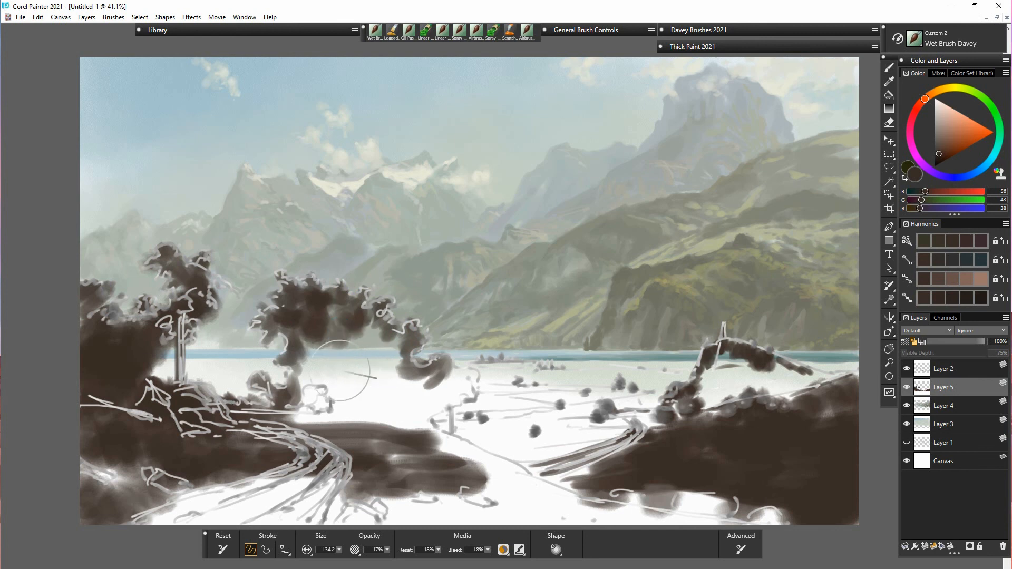
pyautogui.moveTo(339, 371)
pyautogui.mouseDown()
pyautogui.moveTo(286, 339)
pyautogui.moveTo(363, 337)
pyautogui.moveTo(327, 309)
pyautogui.moveTo(300, 339)
pyautogui.moveTo(330, 295)
pyautogui.moveTo(341, 422)
pyautogui.moveTo(326, 400)
pyautogui.moveTo(290, 413)
pyautogui.moveTo(341, 416)
pyautogui.moveTo(333, 393)
pyautogui.moveTo(395, 348)
pyautogui.moveTo(416, 395)
pyautogui.moveTo(429, 379)
pyautogui.moveTo(451, 395)
pyautogui.moveTo(418, 424)
pyautogui.moveTo(446, 450)
pyautogui.moveTo(455, 400)
pyautogui.moveTo(377, 445)
pyautogui.moveTo(408, 467)
pyautogui.moveTo(400, 509)
pyautogui.moveTo(538, 519)
pyautogui.moveTo(474, 505)
pyautogui.moveTo(422, 436)
pyautogui.moveTo(501, 477)
pyautogui.moveTo(536, 522)
pyautogui.moveTo(490, 495)
pyautogui.moveTo(576, 485)
pyautogui.moveTo(611, 508)
pyautogui.moveTo(662, 516)
pyautogui.mouseUp()
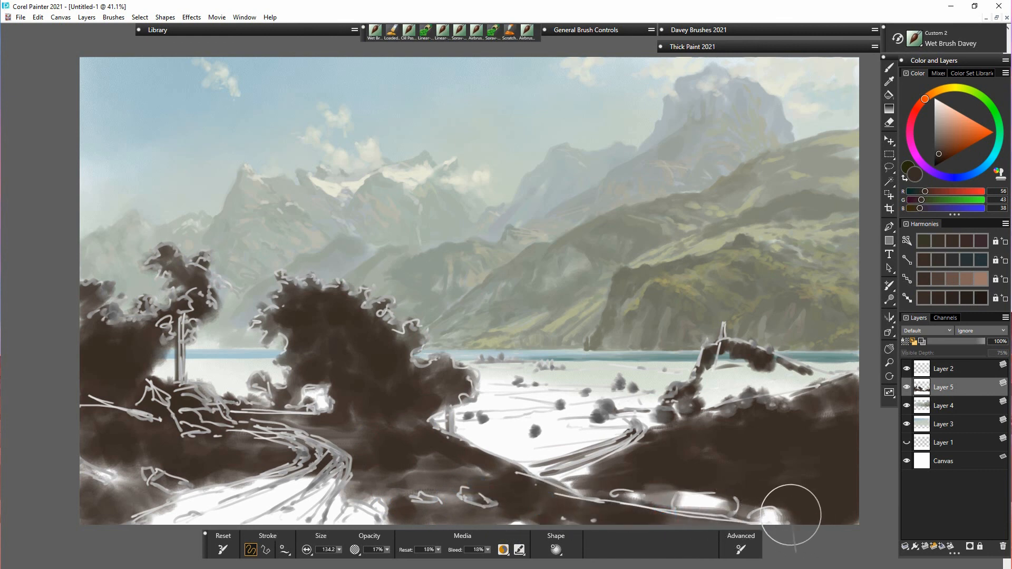
pyautogui.moveTo(577, 486)
pyautogui.mouseDown()
pyautogui.moveTo(569, 491)
pyautogui.moveTo(684, 492)
pyautogui.moveTo(700, 508)
pyautogui.moveTo(677, 501)
pyautogui.moveTo(744, 510)
pyautogui.moveTo(641, 506)
pyautogui.moveTo(673, 528)
pyautogui.mouseUp()
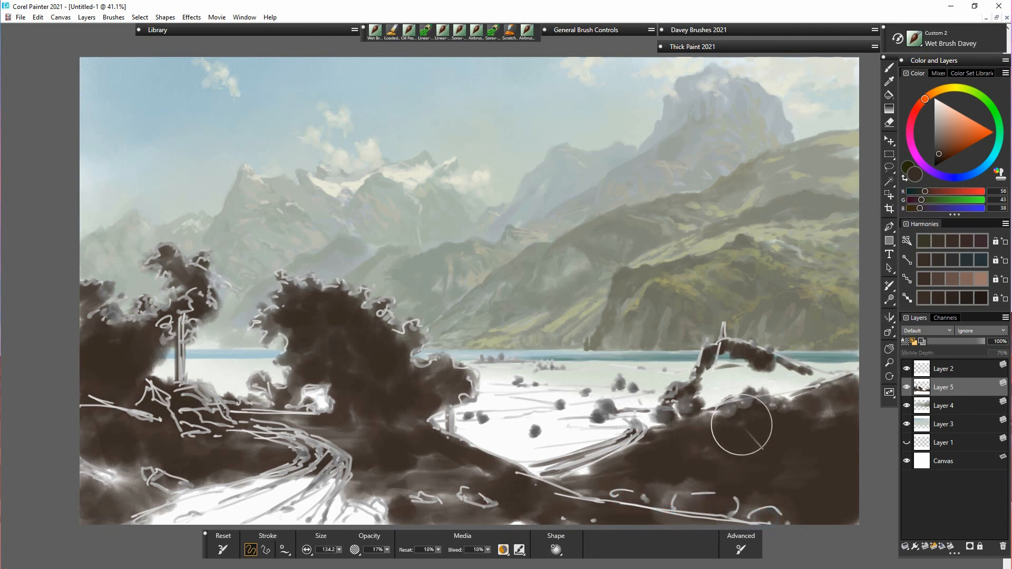
# Step: Cover the valley meadow between the central tree and the right slope with olive sampled from the hill (RGB 162, 159, 105)
pyautogui.keyDown('alt'); pyautogui.click(688, 310); pyautogui.keyUp('alt')
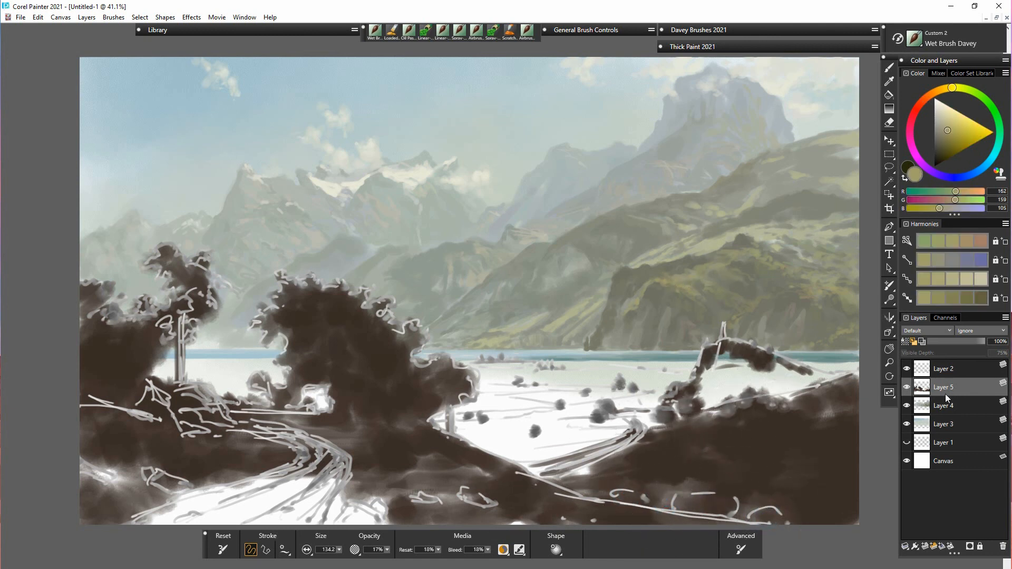
pyautogui.moveTo(483, 379)
pyautogui.mouseDown()
pyautogui.moveTo(518, 380)
pyautogui.moveTo(476, 368)
pyautogui.mouseUp()
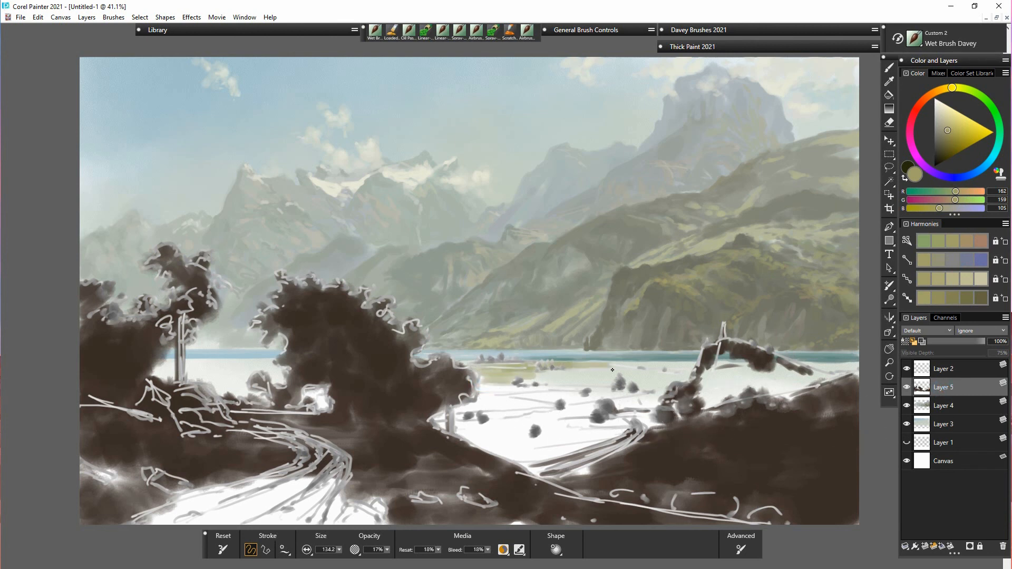
pyautogui.moveTo(692, 369)
pyautogui.mouseDown()
pyautogui.moveTo(598, 386)
pyautogui.moveTo(660, 389)
pyautogui.moveTo(688, 374)
pyautogui.moveTo(807, 369)
pyautogui.mouseUp()
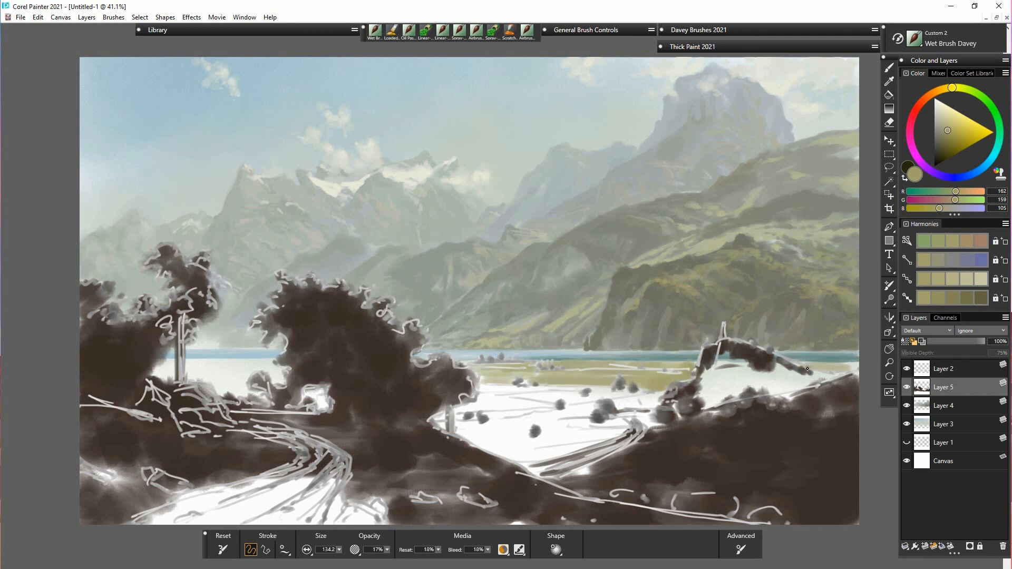
pyautogui.moveTo(553, 392)
pyautogui.mouseDown()
pyautogui.moveTo(440, 413)
pyautogui.moveTo(488, 421)
pyautogui.moveTo(564, 393)
pyautogui.moveTo(658, 403)
pyautogui.moveTo(486, 449)
pyautogui.moveTo(558, 452)
pyautogui.moveTo(613, 421)
pyautogui.moveTo(621, 453)
pyautogui.moveTo(565, 429)
pyautogui.mouseUp()
pyautogui.moveTo(641, 414)
pyautogui.mouseDown()
pyautogui.moveTo(709, 408)
pyautogui.moveTo(725, 390)
pyautogui.moveTo(748, 425)
pyautogui.moveTo(748, 408)
pyautogui.moveTo(712, 411)
pyautogui.moveTo(720, 397)
pyautogui.moveTo(793, 387)
pyautogui.mouseUp()
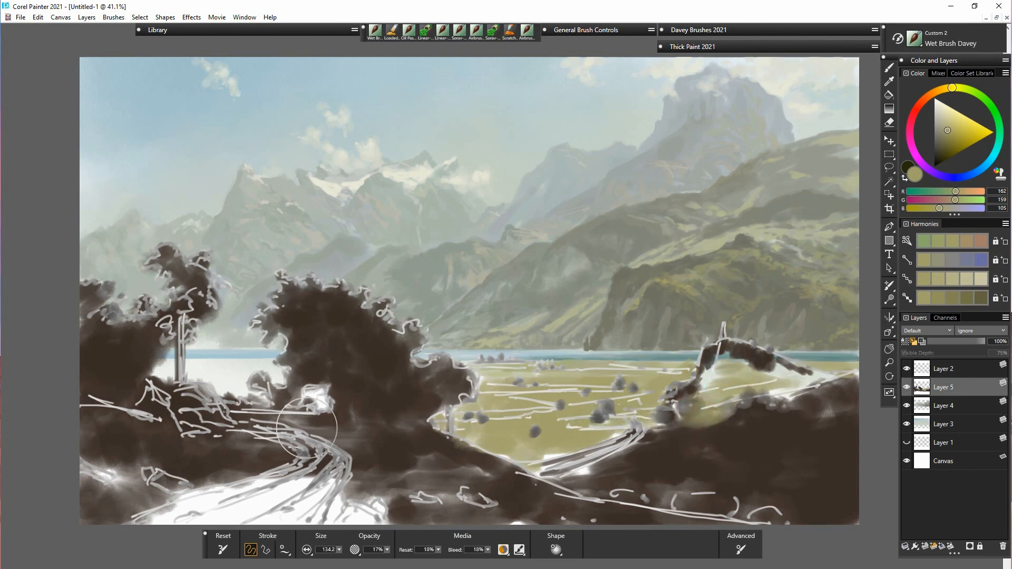
# Step: Add olive patches to the foreground on both sides of the road and fill the meadow between the left trees
pyautogui.moveTo(132, 495); pyautogui.dragTo(100, 491)
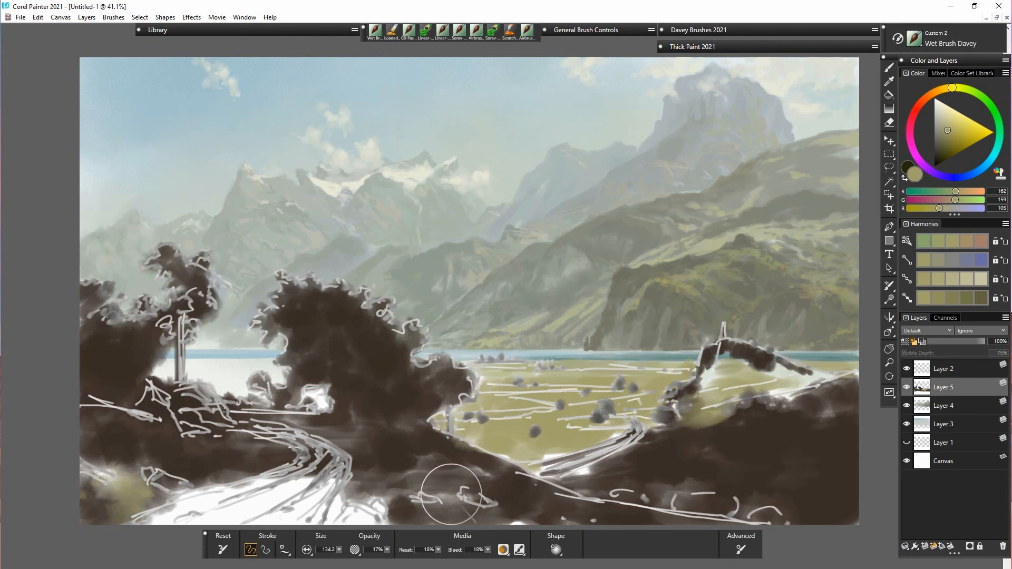
pyautogui.moveTo(411, 486); pyautogui.dragTo(421, 482)
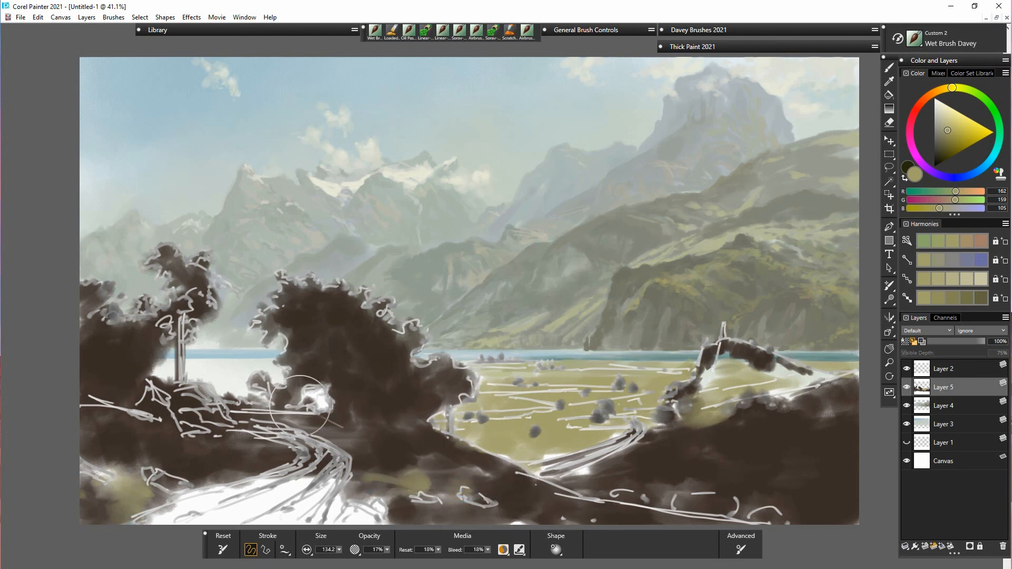
pyautogui.moveTo(168, 377)
pyautogui.mouseDown()
pyautogui.moveTo(261, 364)
pyautogui.moveTo(191, 374)
pyautogui.moveTo(231, 378)
pyautogui.moveTo(189, 367)
pyautogui.moveTo(190, 380)
pyautogui.moveTo(233, 388)
pyautogui.moveTo(223, 396)
pyautogui.moveTo(280, 375)
pyautogui.moveTo(287, 384)
pyautogui.moveTo(217, 366)
pyautogui.mouseUp()
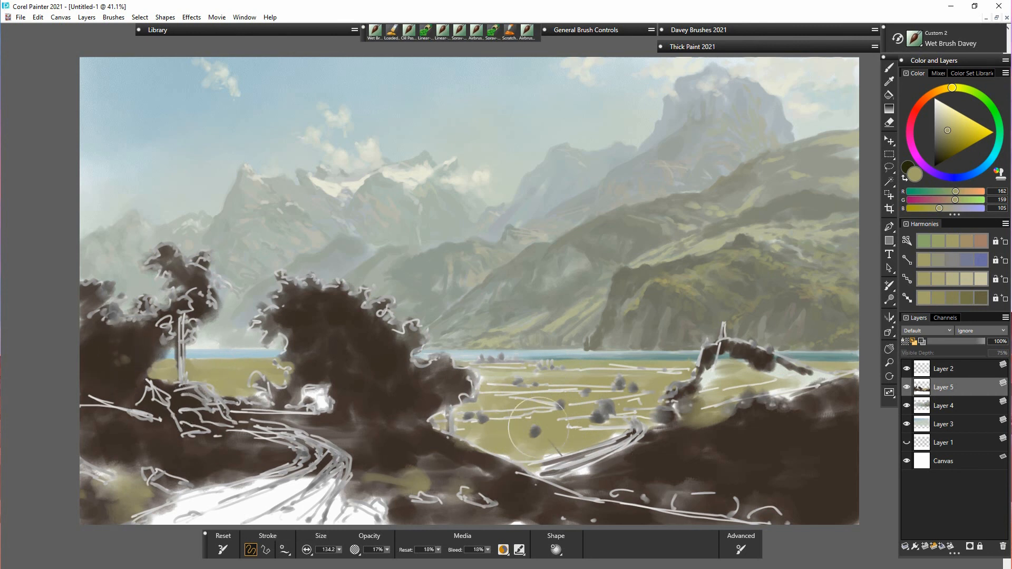
# Step: Paint dark olive (RGB 82, 80, 54) bushes across the meadow between the left trees with a size 67 brush
pyautogui.moveTo(946, 133); pyautogui.dragTo(947, 138)
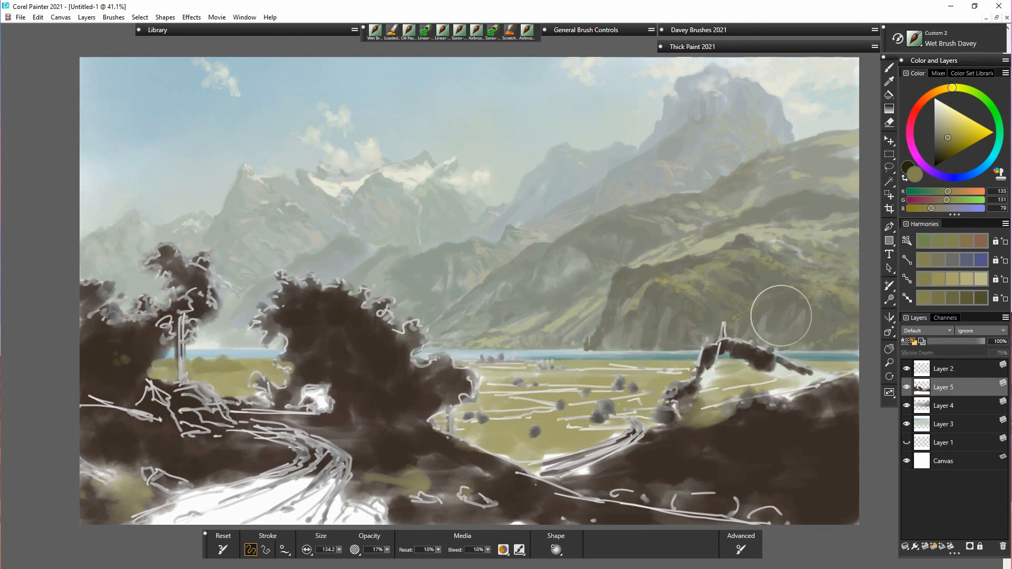
pyautogui.moveTo(944, 144); pyautogui.dragTo(939, 149)
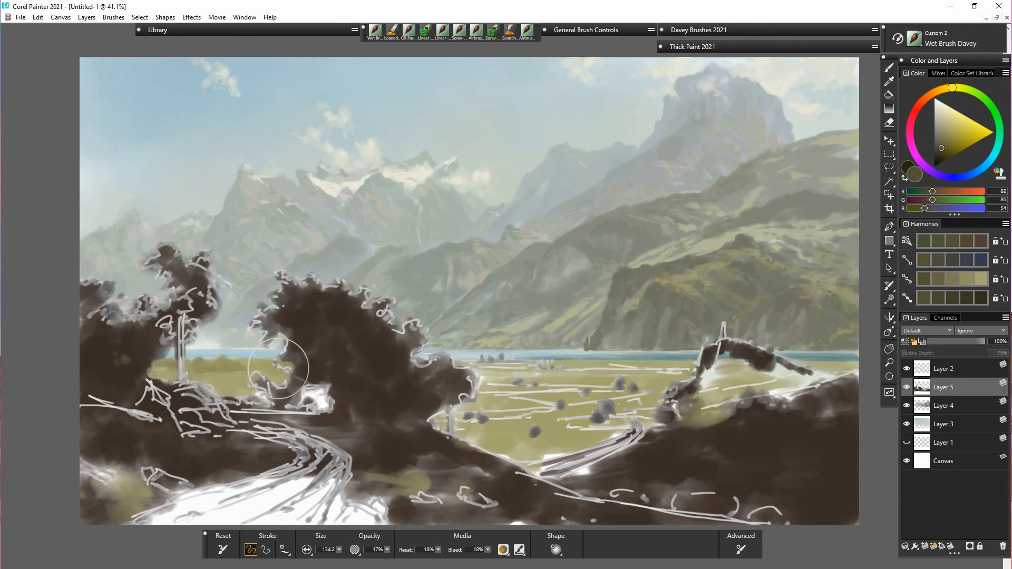
pyautogui.moveTo(340, 549); pyautogui.dragTo(334, 550)
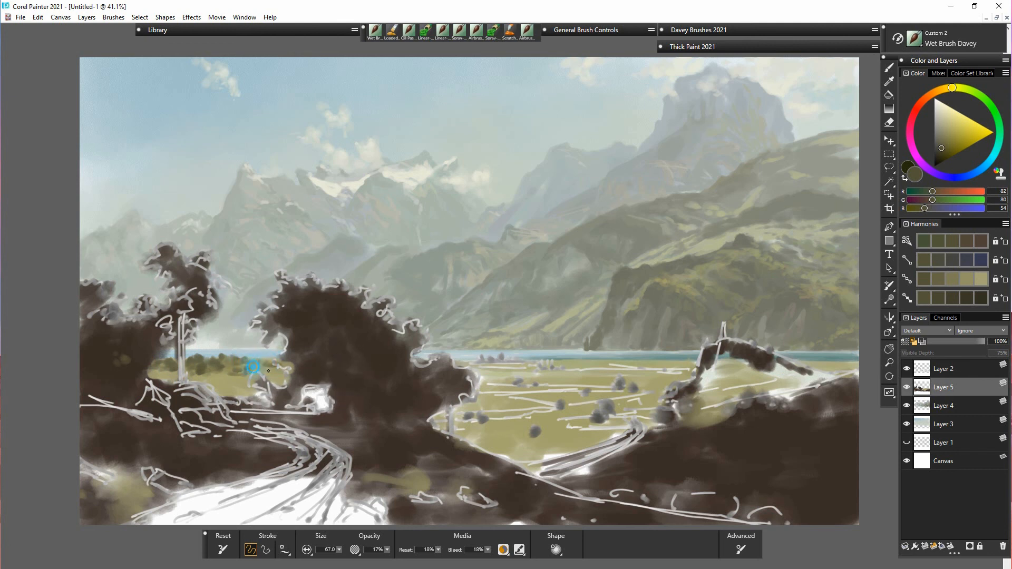
pyautogui.moveTo(269, 371)
pyautogui.mouseDown()
pyautogui.moveTo(285, 374)
pyautogui.moveTo(288, 389)
pyautogui.mouseUp()
pyautogui.moveTo(214, 384); pyautogui.dragTo(220, 388)
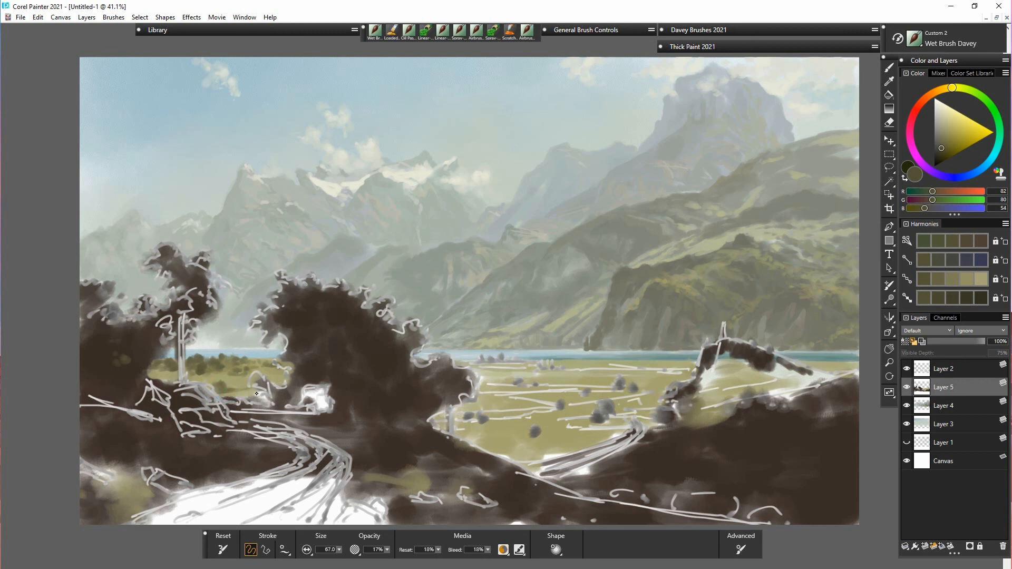
pyautogui.moveTo(231, 387)
pyautogui.mouseDown()
pyautogui.moveTo(284, 386)
pyautogui.moveTo(283, 366)
pyautogui.moveTo(280, 392)
pyautogui.moveTo(282, 380)
pyautogui.moveTo(230, 369)
pyautogui.moveTo(206, 378)
pyautogui.mouseUp()
pyautogui.click(229, 358)
pyautogui.click(229, 358)
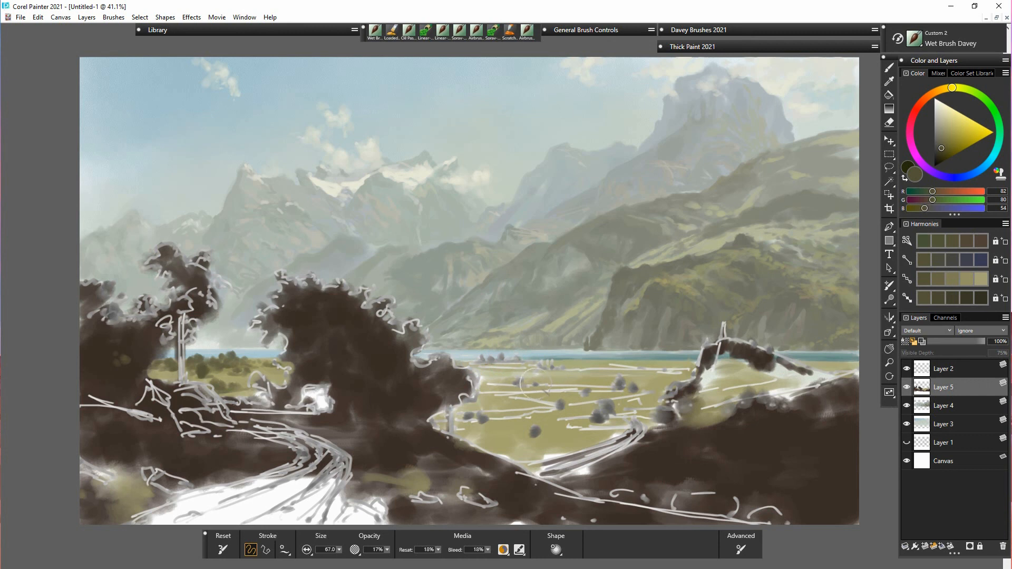
# Step: Dab dark olive bushes and shadows into the valley meadow and add muted patches to the lower right foreground slope
pyautogui.click(523, 386)
pyautogui.click(535, 385)
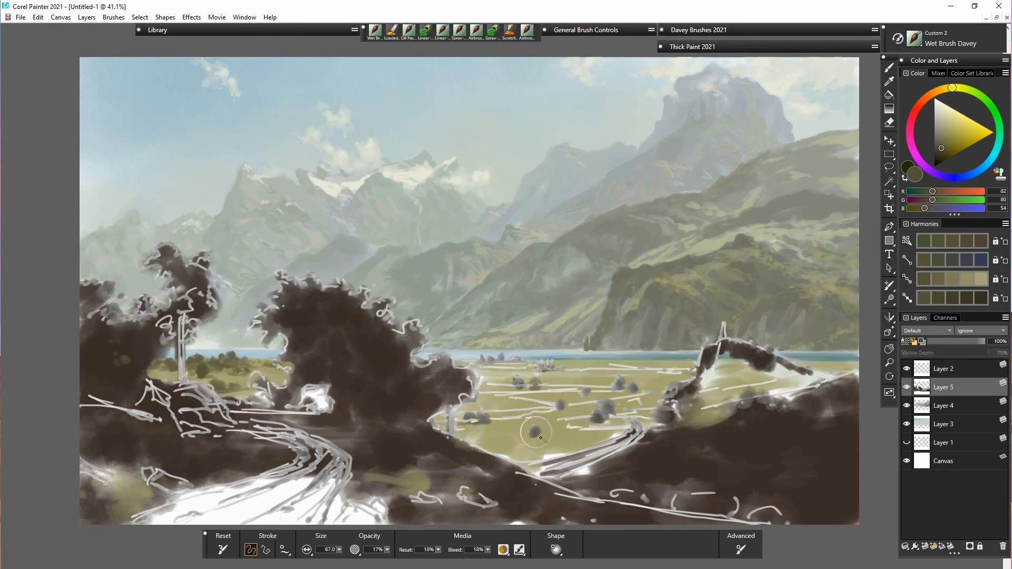
pyautogui.moveTo(511, 454)
pyautogui.mouseDown()
pyautogui.moveTo(566, 447)
pyautogui.moveTo(524, 460)
pyautogui.moveTo(612, 463)
pyautogui.moveTo(633, 445)
pyautogui.mouseUp()
pyautogui.moveTo(659, 486)
pyautogui.mouseDown()
pyautogui.moveTo(628, 497)
pyautogui.moveTo(674, 497)
pyautogui.mouseUp()
pyautogui.moveTo(761, 504)
pyautogui.mouseDown()
pyautogui.moveTo(748, 504)
pyautogui.moveTo(772, 517)
pyautogui.mouseUp()
pyautogui.moveTo(681, 467); pyautogui.dragTo(711, 465)
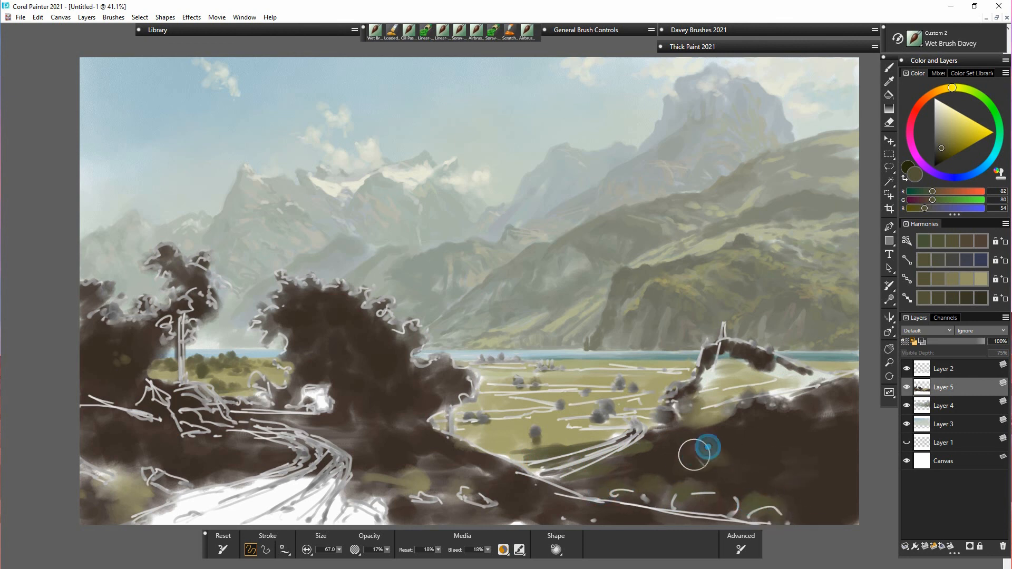
# Step: Fill the rocky hillock on the right with dark olive and extend the color into the foreground beside the road
pyautogui.moveTo(700, 424)
pyautogui.mouseDown()
pyautogui.moveTo(725, 406)
pyautogui.moveTo(710, 387)
pyautogui.moveTo(739, 365)
pyautogui.moveTo(763, 394)
pyautogui.moveTo(814, 389)
pyautogui.moveTo(726, 362)
pyautogui.moveTo(702, 376)
pyautogui.mouseUp()
pyautogui.moveTo(787, 388)
pyautogui.mouseDown()
pyautogui.moveTo(794, 380)
pyautogui.moveTo(801, 395)
pyautogui.mouseUp()
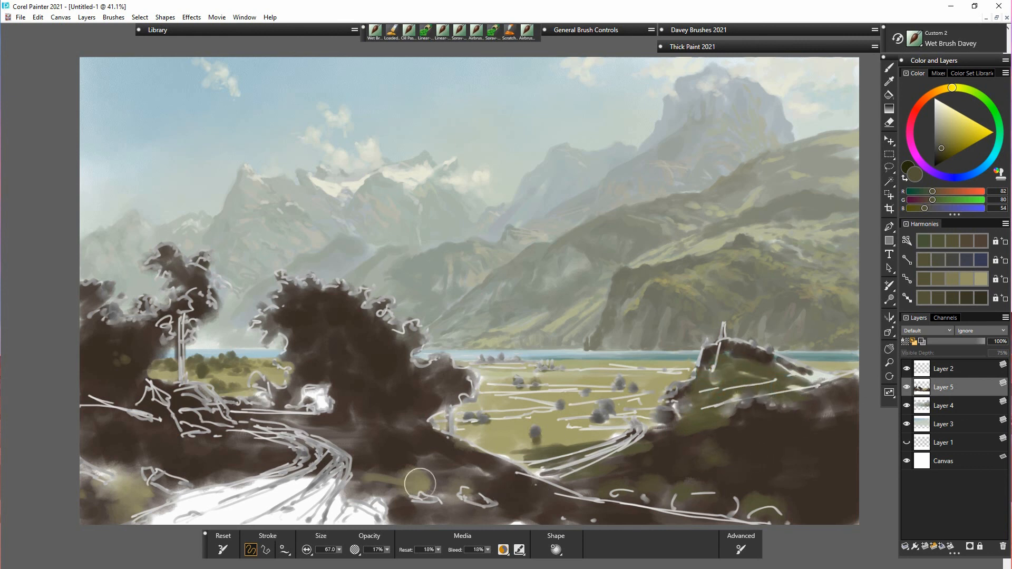
pyautogui.moveTo(420, 484)
pyautogui.mouseDown()
pyautogui.moveTo(379, 491)
pyautogui.moveTo(352, 469)
pyautogui.moveTo(448, 481)
pyautogui.moveTo(433, 478)
pyautogui.moveTo(453, 465)
pyautogui.moveTo(434, 453)
pyautogui.moveTo(472, 468)
pyautogui.moveTo(436, 451)
pyautogui.moveTo(447, 454)
pyautogui.moveTo(388, 457)
pyautogui.moveTo(453, 472)
pyautogui.moveTo(416, 455)
pyautogui.moveTo(454, 457)
pyautogui.moveTo(442, 471)
pyautogui.moveTo(383, 460)
pyautogui.moveTo(400, 472)
pyautogui.moveTo(457, 465)
pyautogui.moveTo(431, 478)
pyautogui.moveTo(388, 467)
pyautogui.mouseUp()
# Step: Blend warm dark brown sampled from the foreground (RGB 71, 59, 43) over the ground on both sides of the road
pyautogui.keyDown('alt'); pyautogui.click(392, 457); pyautogui.keyUp('alt')
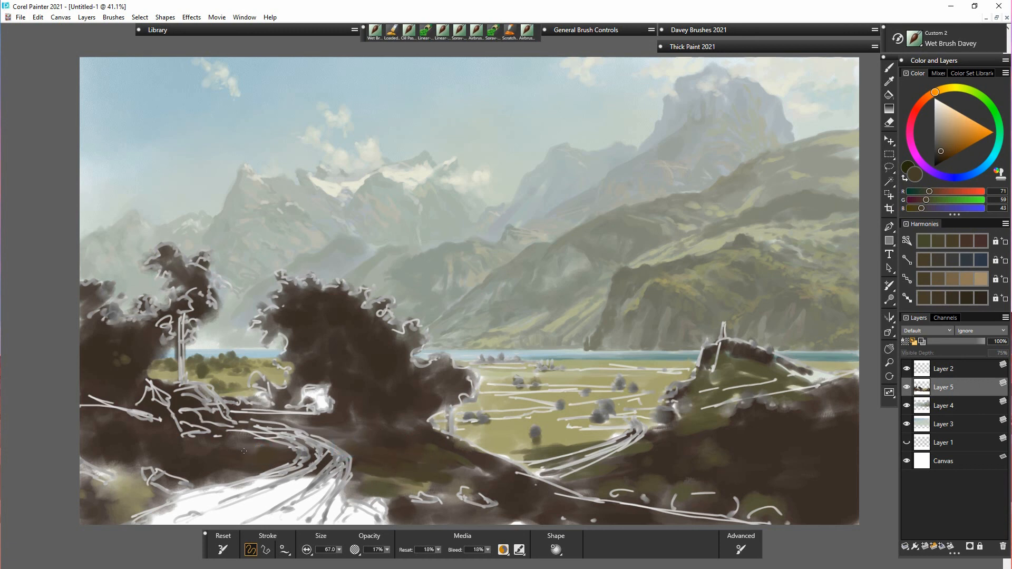
pyautogui.moveTo(106, 441)
pyautogui.mouseDown()
pyautogui.moveTo(133, 475)
pyautogui.moveTo(173, 487)
pyautogui.moveTo(151, 491)
pyautogui.moveTo(176, 479)
pyautogui.mouseUp()
pyautogui.moveTo(97, 435); pyautogui.dragTo(172, 447)
pyautogui.moveTo(82, 475)
pyautogui.mouseDown()
pyautogui.moveTo(129, 503)
pyautogui.moveTo(185, 493)
pyautogui.mouseUp()
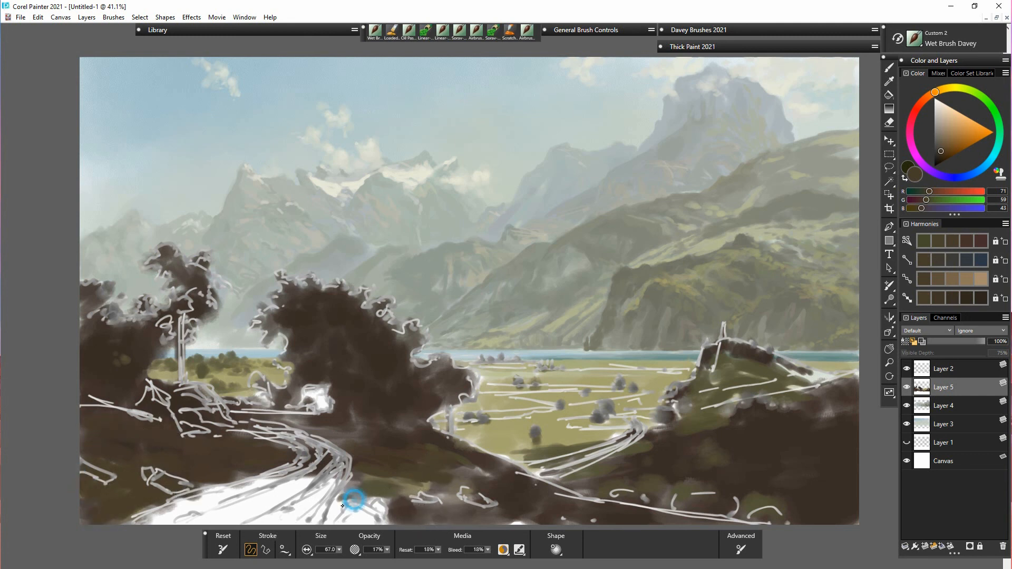
pyautogui.moveTo(321, 498)
pyautogui.mouseDown()
pyautogui.moveTo(413, 506)
pyautogui.moveTo(476, 471)
pyautogui.mouseUp()
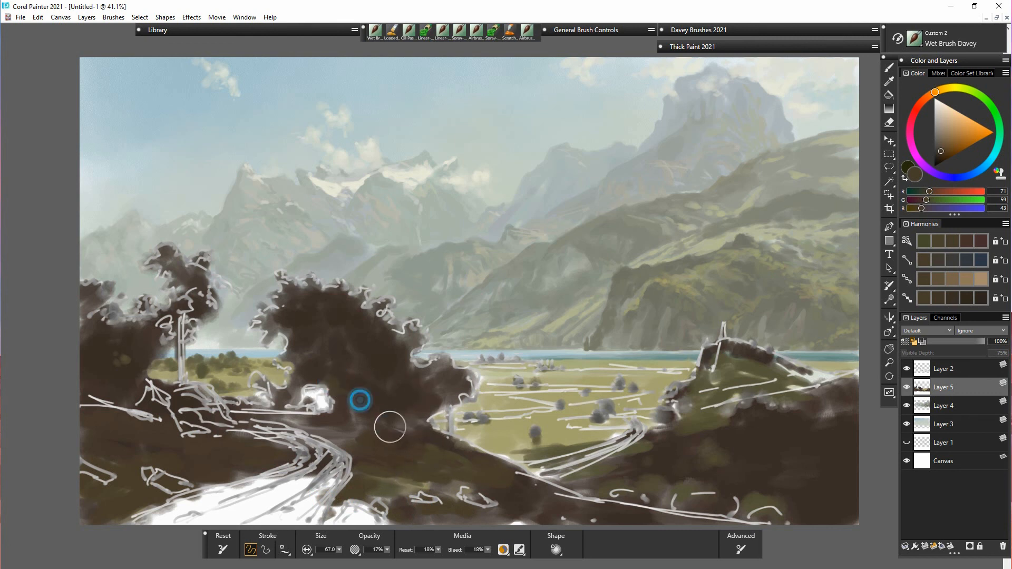
# Step: Fill the gaps beneath the central tree with light olive (RGB 168, 165, 115) and brighten the valley meadow with yellow (RGB 201, 195, 107)
pyautogui.keyDown('alt'); pyautogui.click(272, 381); pyautogui.keyUp('alt')
pyautogui.moveTo(310, 395); pyautogui.dragTo(321, 405)
pyautogui.moveTo(253, 392); pyautogui.dragTo(260, 395)
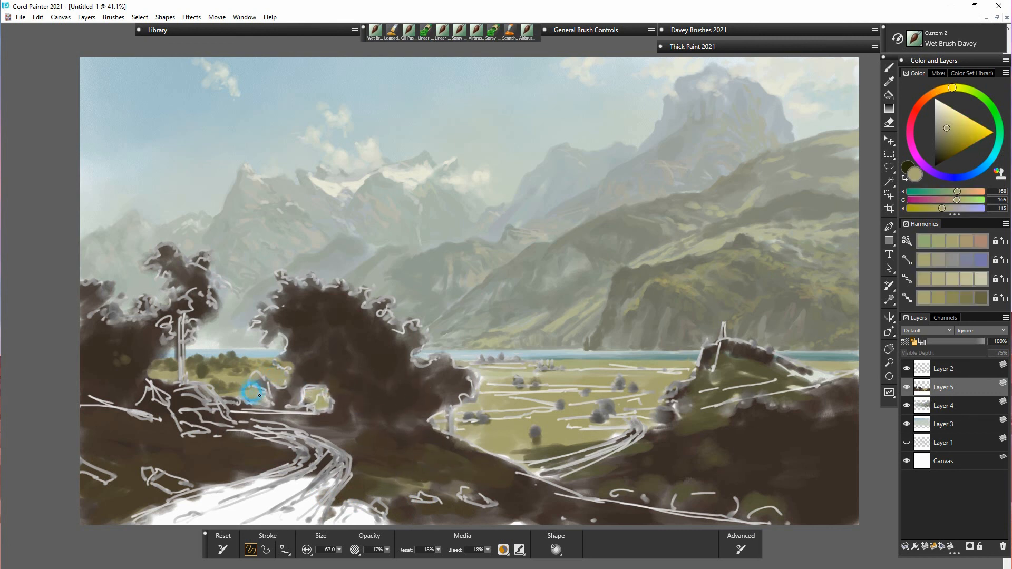
pyautogui.click(954, 126)
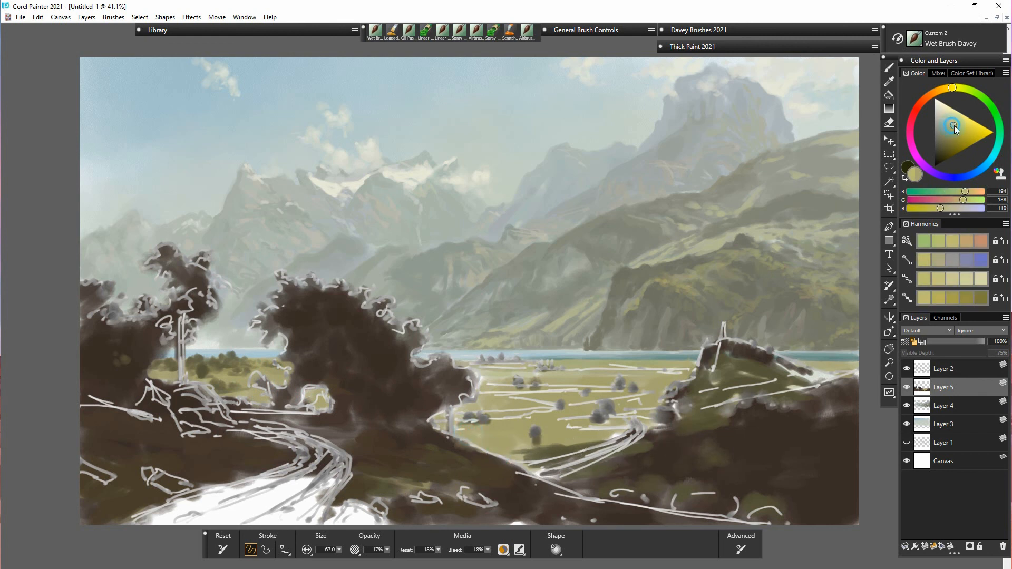
pyautogui.moveTo(467, 442); pyautogui.dragTo(496, 444)
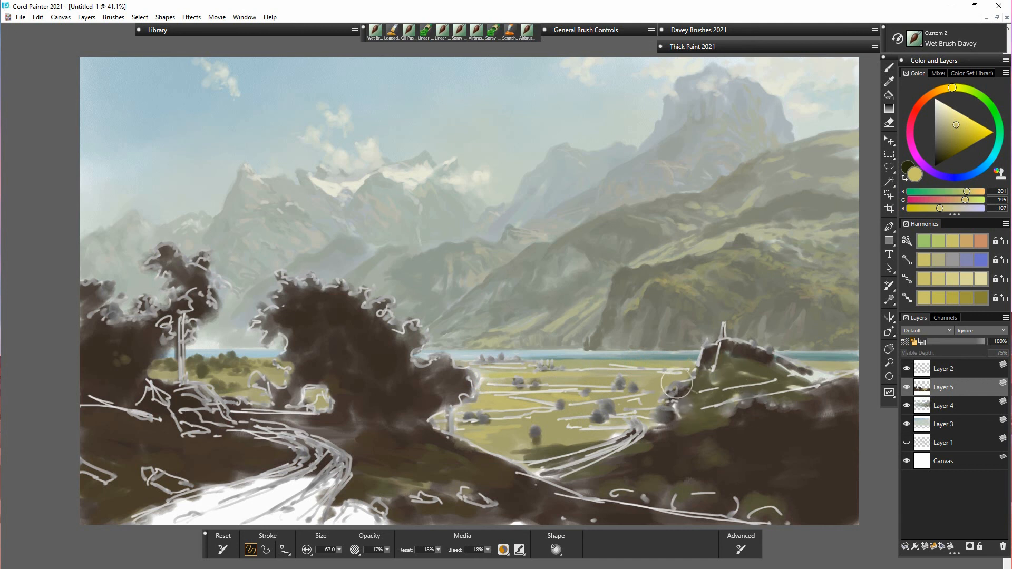
# Step: Streak pale blue water (RGB 180, 206, 206) across the valley meadow with a size 28.3 brush and toggle Layer 2's visibility
pyautogui.keyDown('alt'); pyautogui.click(516, 355); pyautogui.keyUp('alt')
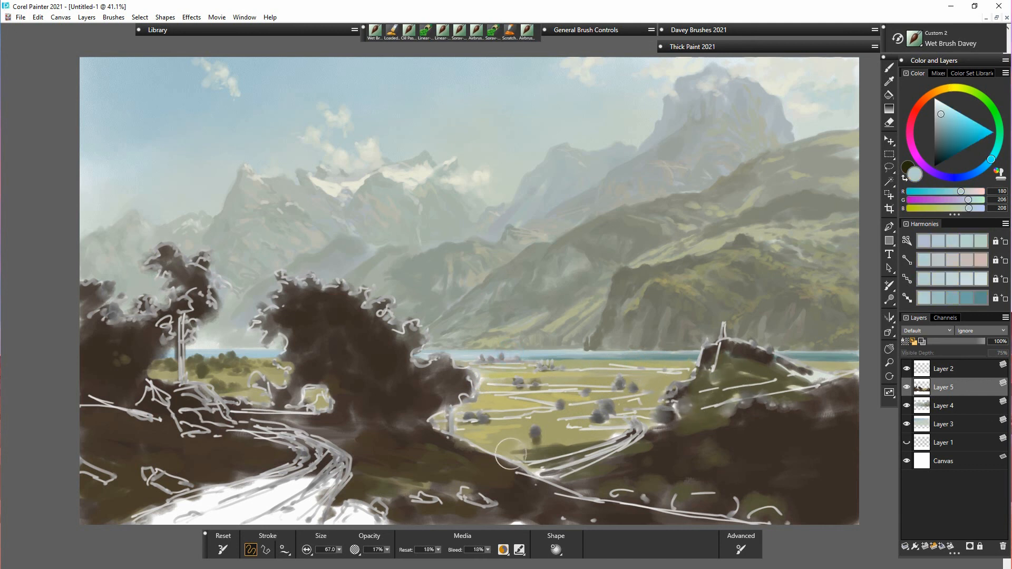
pyautogui.moveTo(340, 551); pyautogui.dragTo(332, 558)
pyautogui.moveTo(436, 419); pyautogui.dragTo(496, 420)
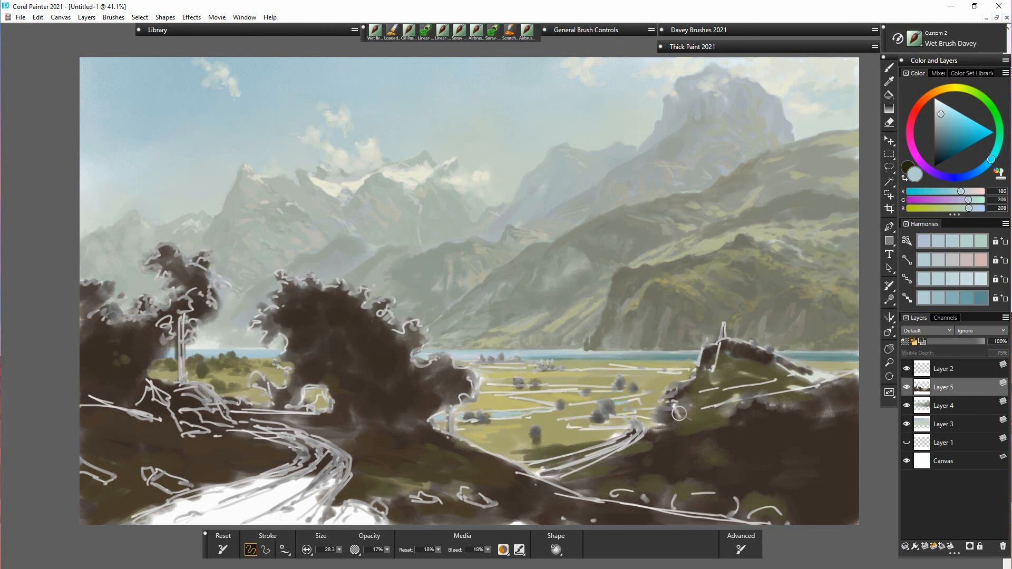
pyautogui.keyDown('alt'); pyautogui.click(650, 361); pyautogui.keyUp('alt')
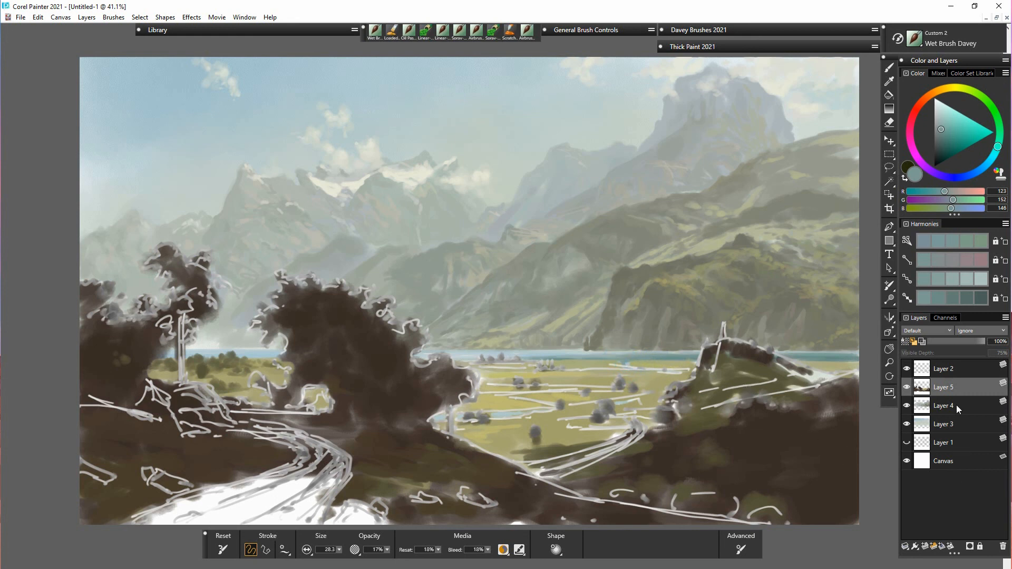
pyautogui.click(906, 370)
pyautogui.click(907, 368)
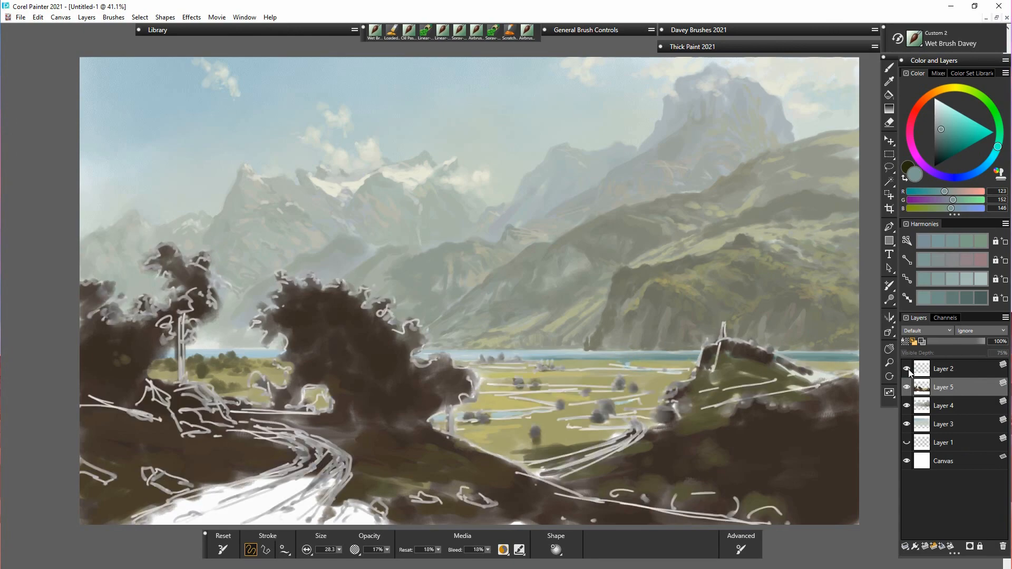